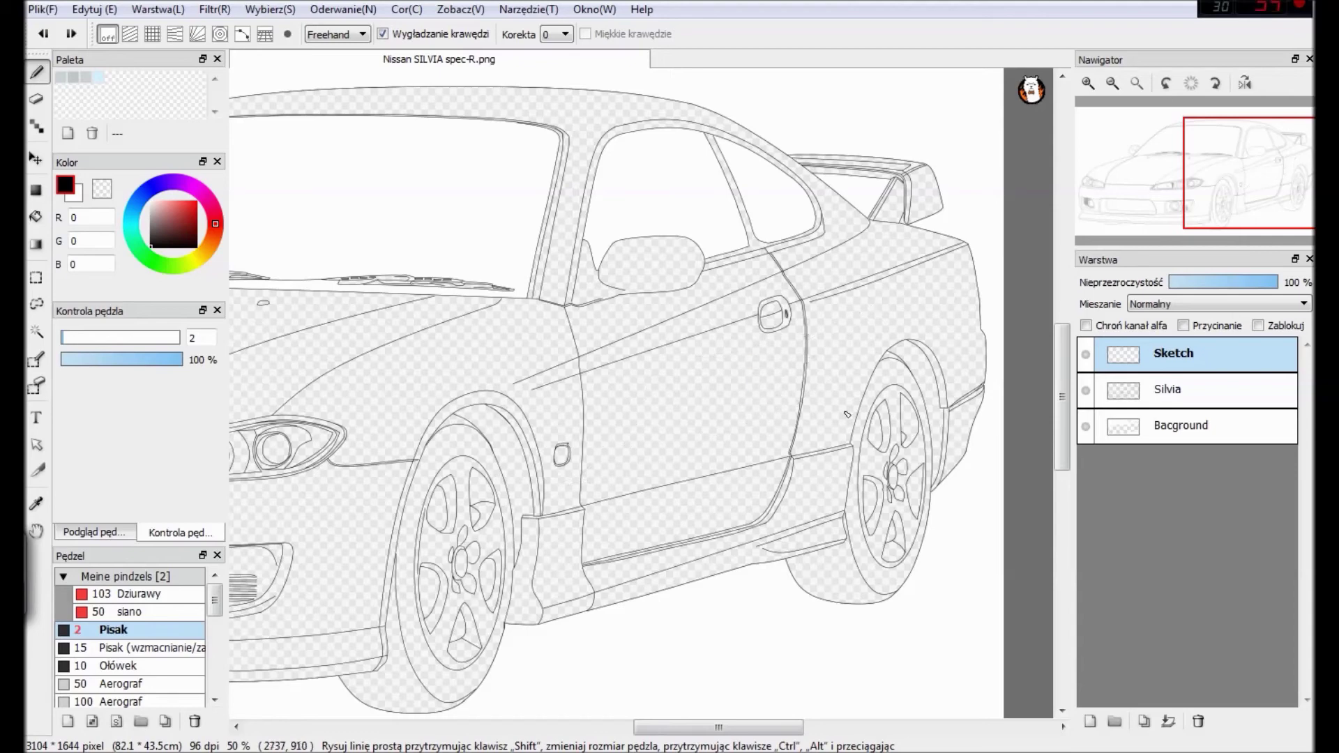
# On the Sketch layer, rough in the bird's wing, body and tail curves across the door and rear fender.
pyautogui.moveTo(862, 357); pyautogui.dragTo(888, 348)
pyautogui.moveTo(765, 499); pyautogui.dragTo(842, 450)
pyautogui.moveTo(947, 377); pyautogui.dragTo(980, 331)
pyautogui.moveTo(671, 341); pyautogui.dragTo(796, 282)
pyautogui.moveTo(797, 380); pyautogui.dragTo(856, 295)
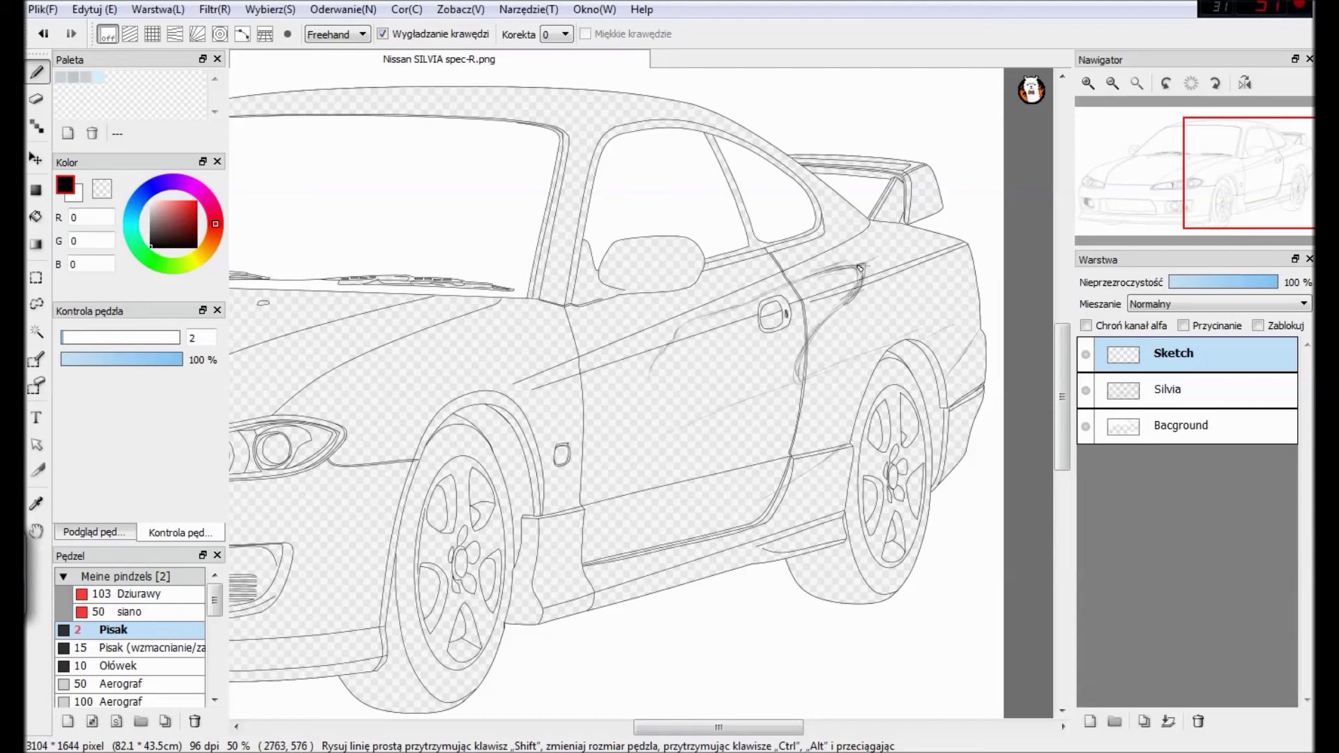
pyautogui.moveTo(601, 450); pyautogui.dragTo(900, 342)
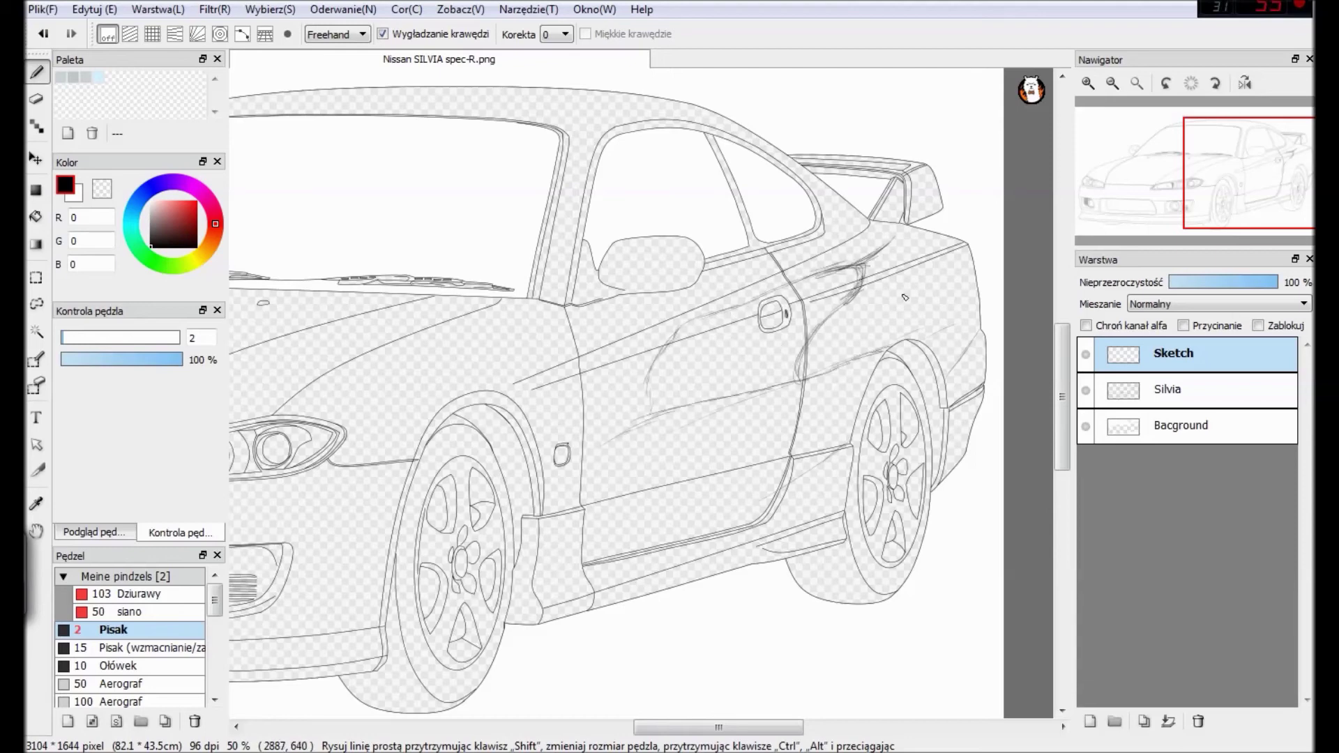
pyautogui.moveTo(776, 474); pyautogui.dragTo(836, 432)
pyautogui.moveTo(648, 493); pyautogui.dragTo(814, 449)
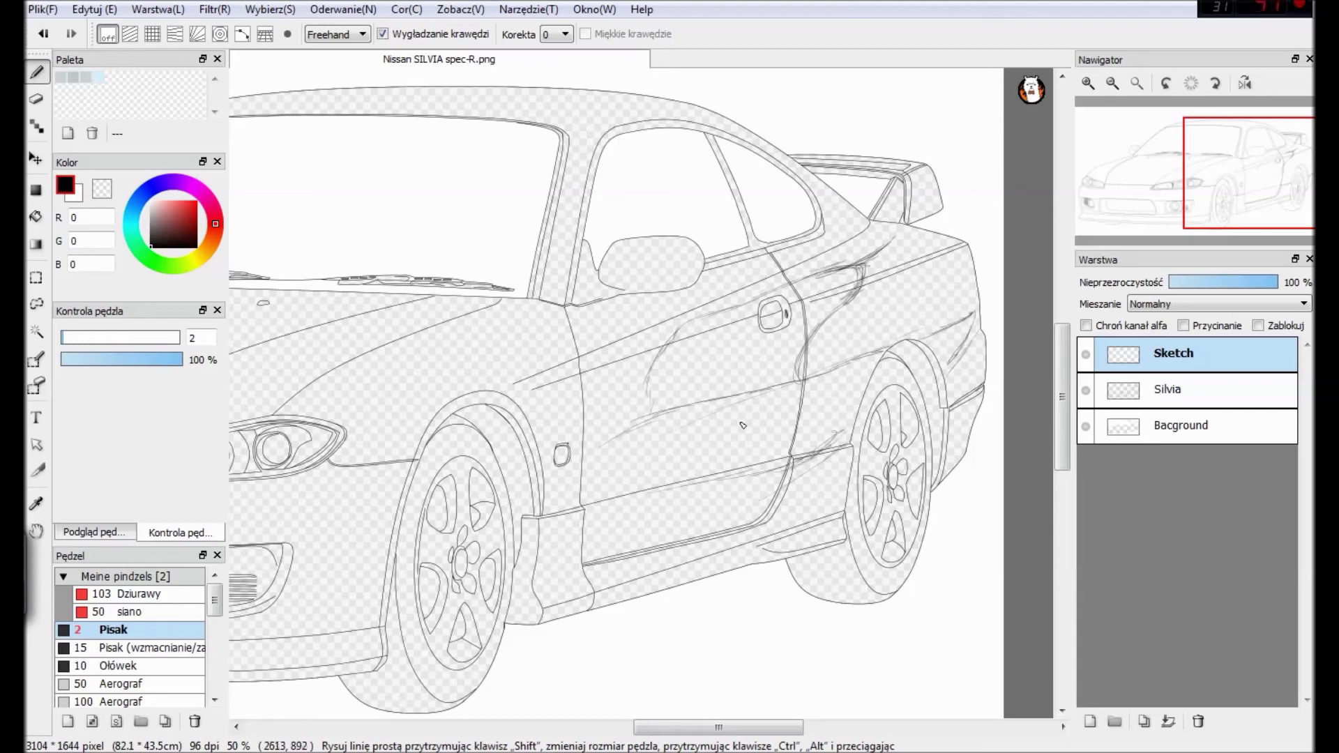
# Sketch the bird's head and beak near the door's front edge, with the lower body line running back.
pyautogui.scroll(2, 624, 416)
pyautogui.moveTo(663, 445); pyautogui.dragTo(587, 498)
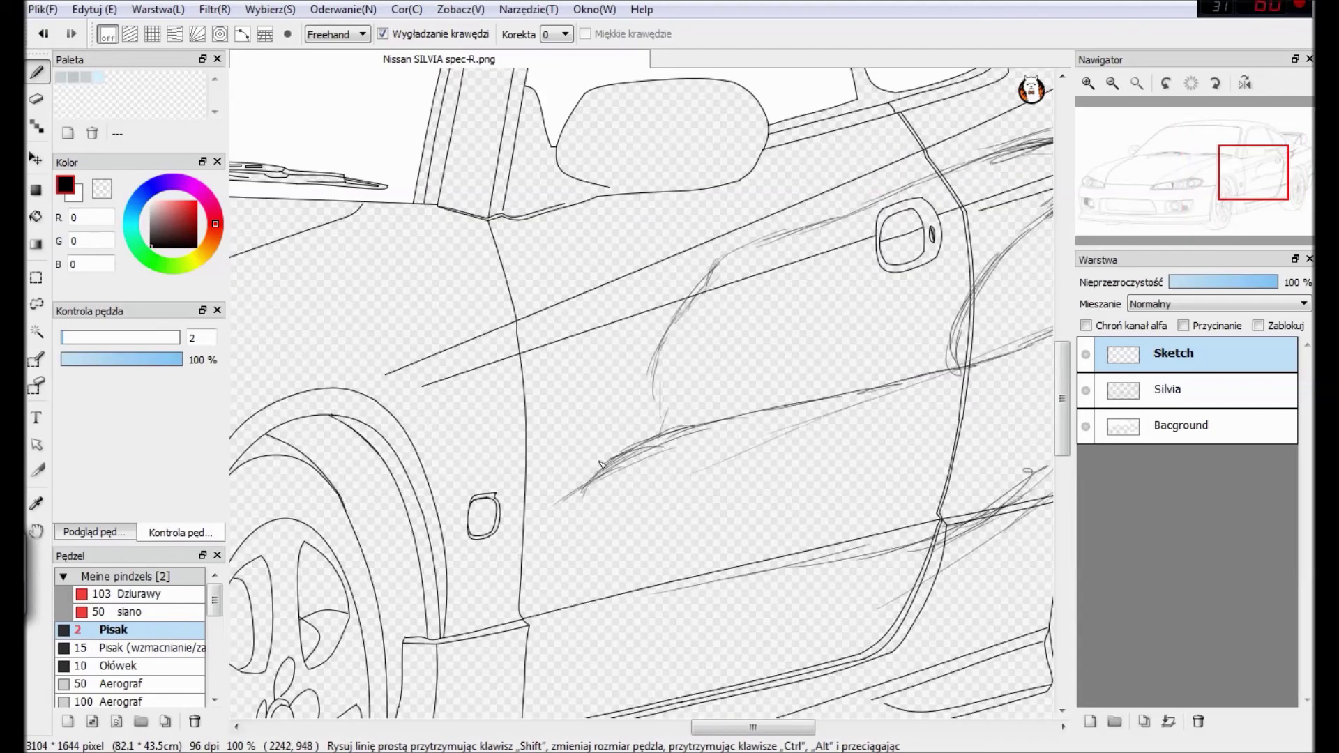
pyautogui.moveTo(631, 447)
pyautogui.mouseDown()
pyautogui.moveTo(506, 554)
pyautogui.moveTo(835, 562)
pyautogui.moveTo(620, 566)
pyautogui.mouseUp()
pyautogui.moveTo(789, 553); pyautogui.dragTo(582, 556)
pyautogui.moveTo(662, 452); pyautogui.dragTo(577, 513)
pyautogui.moveTo(710, 419); pyautogui.dragTo(613, 473)
# Sketch a new front wing edge curving from behind the head up to the door handle.
pyautogui.moveTo(577, 519)
pyautogui.mouseDown()
pyautogui.moveTo(708, 434)
pyautogui.moveTo(745, 356)
pyautogui.mouseUp()
pyautogui.moveTo(725, 388); pyautogui.dragTo(801, 282)
pyautogui.moveTo(715, 424); pyautogui.dragTo(761, 317)
pyautogui.moveTo(744, 364); pyautogui.dragTo(853, 215)
pyautogui.moveTo(813, 255); pyautogui.dragTo(890, 194)
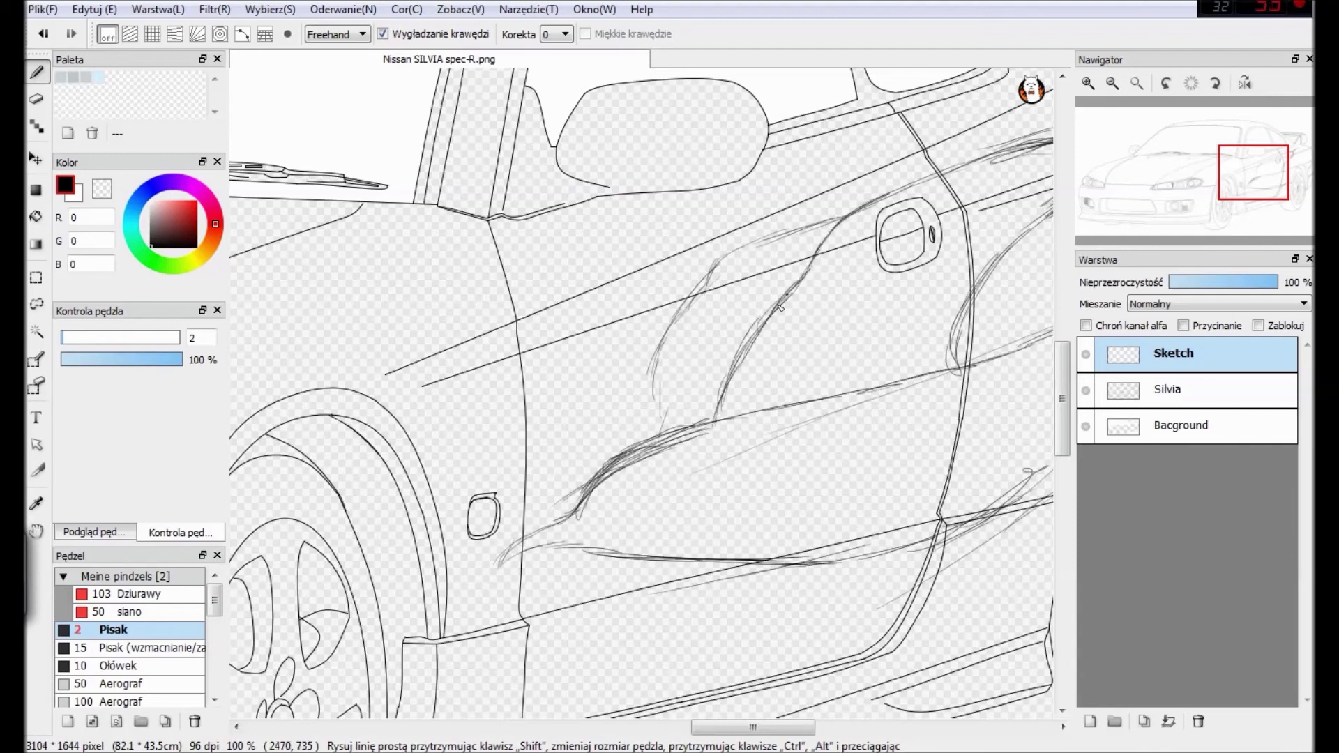
pyautogui.moveTo(731, 410); pyautogui.dragTo(770, 318)
# Erase the earlier wing line in front of the new wing edge.
pyautogui.click(37, 99)
pyautogui.moveTo(650, 373)
pyautogui.mouseDown()
pyautogui.moveTo(748, 238)
pyautogui.moveTo(663, 429)
pyautogui.mouseUp()
pyautogui.moveTo(760, 241); pyautogui.dragTo(820, 216)
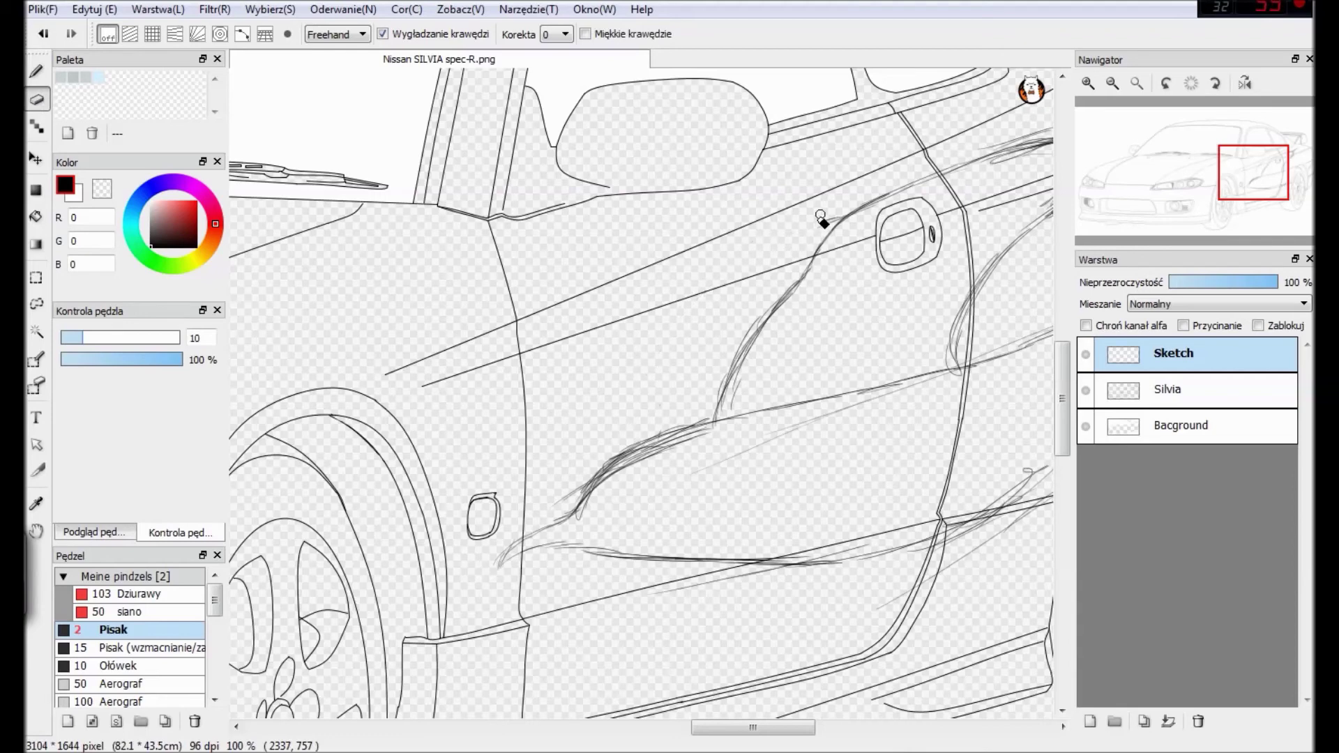
pyautogui.click(37, 72)
# Reinforce the bird's belly line from the beak to the rear wheel.
pyautogui.moveTo(737, 729); pyautogui.dragTo(770, 731)
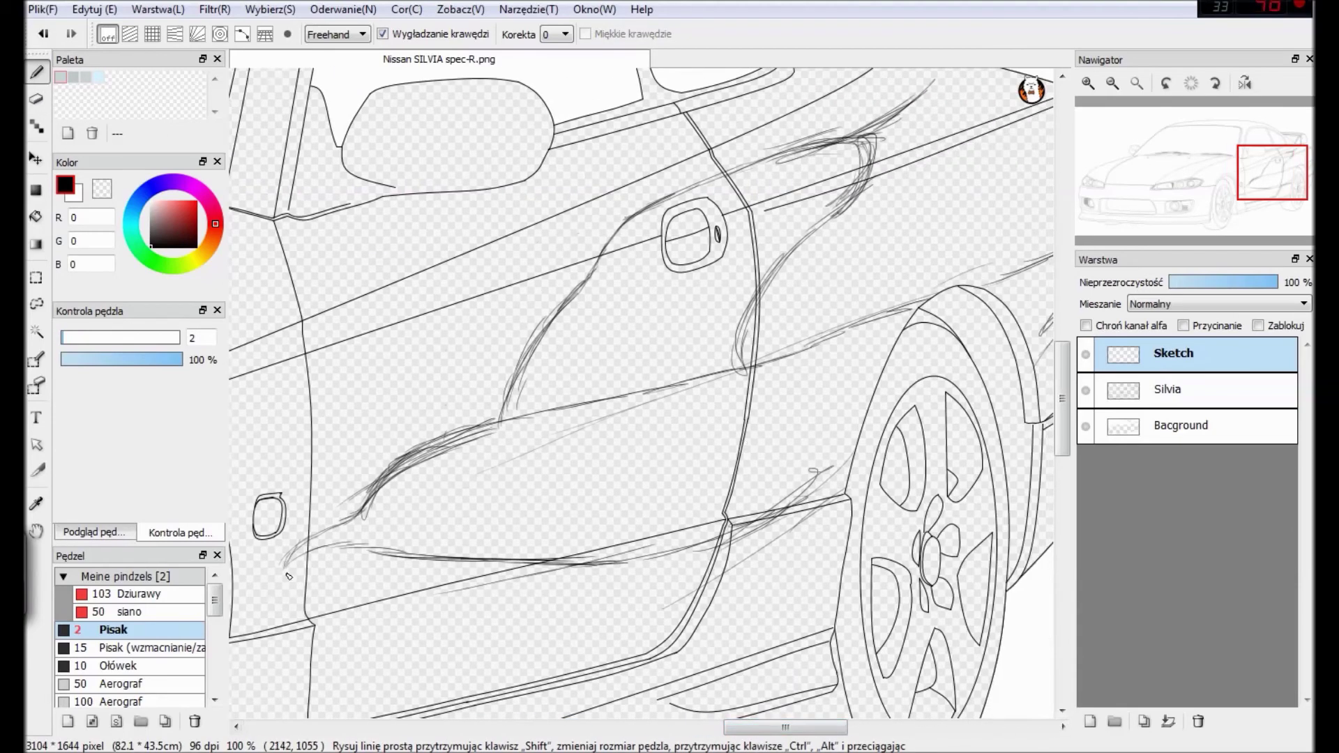
pyautogui.moveTo(286, 574)
pyautogui.mouseDown()
pyautogui.moveTo(364, 547)
pyautogui.moveTo(460, 561)
pyautogui.moveTo(697, 536)
pyautogui.mouseUp()
pyautogui.moveTo(593, 559); pyautogui.dragTo(823, 488)
pyautogui.hscroll(3, 757, 708)
# Build up the tail lines behind the rear wheel arch and sketch the pointed wing tip below the rear window.
pyautogui.moveTo(906, 342); pyautogui.dragTo(970, 257)
pyautogui.moveTo(854, 285)
pyautogui.mouseDown()
pyautogui.moveTo(934, 257)
pyautogui.moveTo(977, 212)
pyautogui.mouseUp()
pyautogui.moveTo(1064, 350); pyautogui.dragTo(1063, 323)
pyautogui.moveTo(633, 287)
pyautogui.mouseDown()
pyautogui.moveTo(798, 223)
pyautogui.moveTo(706, 257)
pyautogui.mouseUp()
pyautogui.moveTo(649, 279)
pyautogui.mouseDown()
pyautogui.moveTo(740, 231)
pyautogui.moveTo(785, 232)
pyautogui.mouseUp()
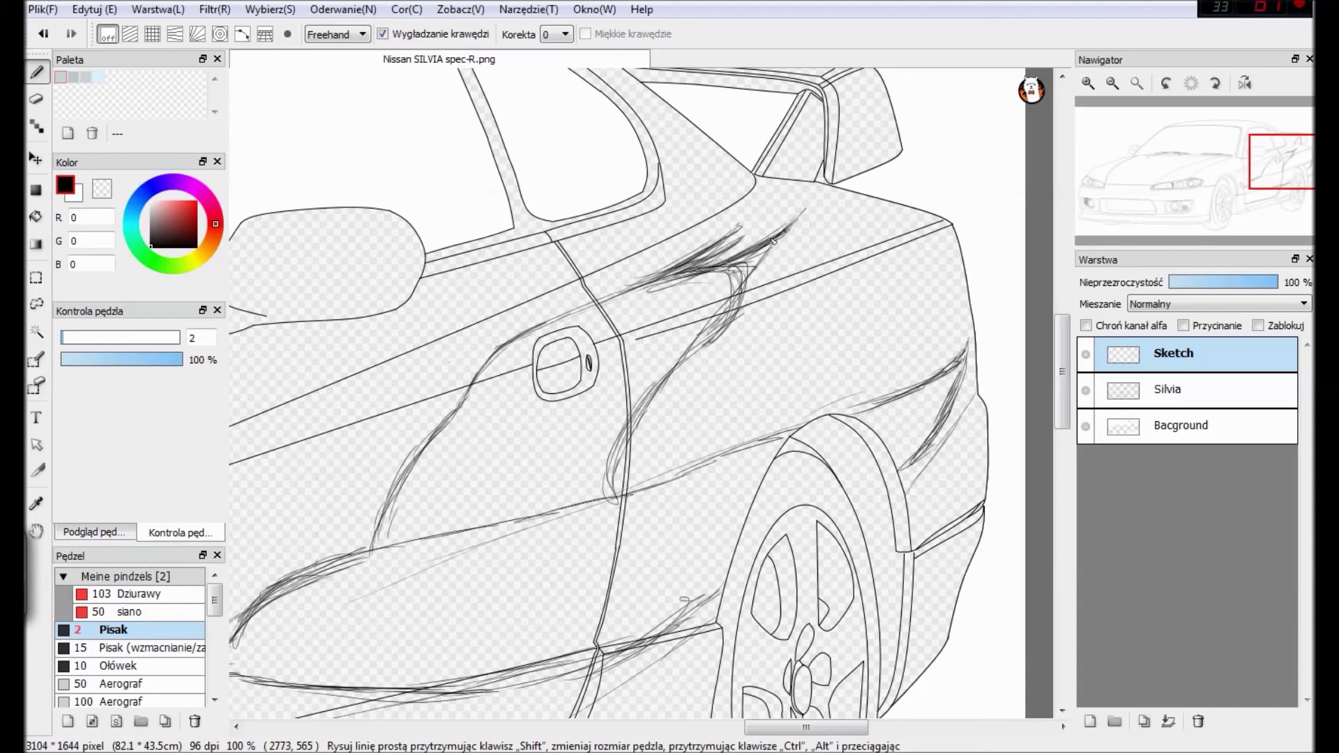
pyautogui.moveTo(722, 317)
pyautogui.mouseDown()
pyautogui.moveTo(759, 270)
pyautogui.moveTo(628, 457)
pyautogui.moveTo(625, 439)
pyautogui.moveTo(722, 321)
pyautogui.moveTo(610, 479)
pyautogui.moveTo(810, 213)
pyautogui.mouseUp()
# Darken the sketched front and rear wing edges and the tip of the beak.
pyautogui.moveTo(373, 548)
pyautogui.mouseDown()
pyautogui.moveTo(468, 390)
pyautogui.moveTo(628, 293)
pyautogui.moveTo(603, 299)
pyautogui.moveTo(674, 271)
pyautogui.mouseUp()
pyautogui.moveTo(1062, 412); pyautogui.dragTo(1062, 440)
pyautogui.moveTo(792, 729); pyautogui.dragTo(738, 729)
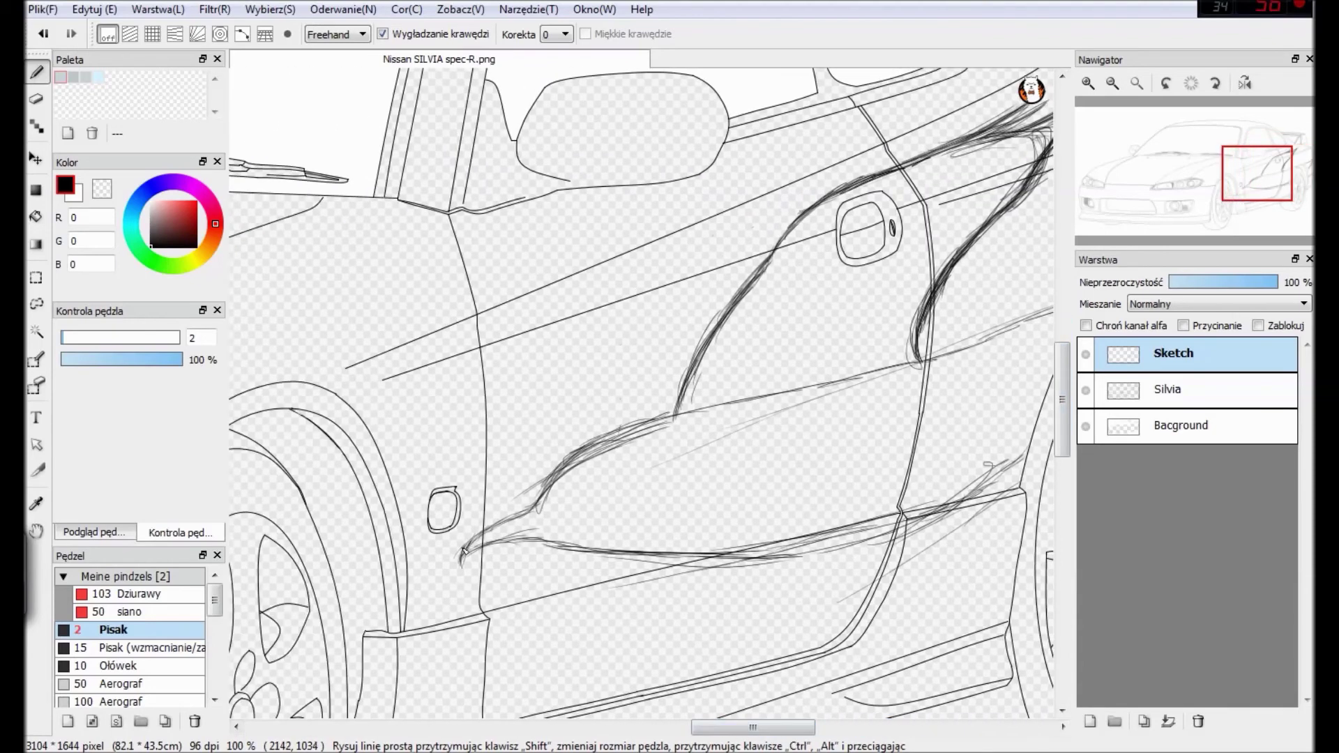
pyautogui.moveTo(528, 513)
pyautogui.mouseDown()
pyautogui.moveTo(465, 560)
pyautogui.moveTo(535, 540)
pyautogui.moveTo(464, 557)
pyautogui.moveTo(530, 529)
pyautogui.mouseUp()
# Clean up the stray lines around the head and sketch the eye with its brow line.
pyautogui.press('e')
pyautogui.moveTo(745, 429)
pyautogui.mouseDown()
pyautogui.moveTo(577, 470)
pyautogui.moveTo(652, 437)
pyautogui.moveTo(549, 482)
pyautogui.mouseUp()
pyautogui.press('b')
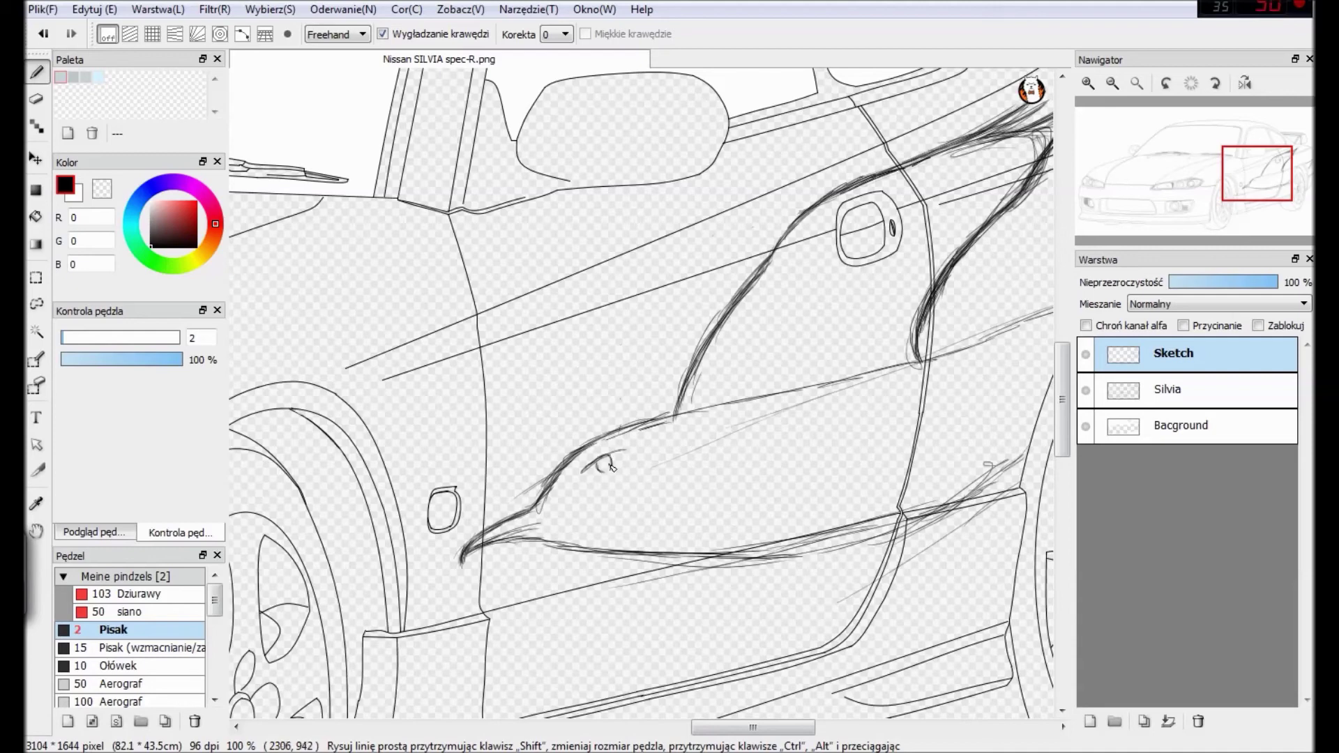
pyautogui.moveTo(605, 458); pyautogui.dragTo(607, 468)
# Sketch an inner contour above the belly line, running from below the eye to the rear wheel.
pyautogui.moveTo(732, 728); pyautogui.dragTo(747, 727)
pyautogui.moveTo(533, 547); pyautogui.dragTo(691, 510)
pyautogui.moveTo(642, 521)
pyautogui.mouseDown()
pyautogui.moveTo(842, 495)
pyautogui.moveTo(922, 460)
pyautogui.mouseUp()
pyautogui.moveTo(884, 482); pyautogui.dragTo(965, 455)
pyautogui.moveTo(538, 550); pyautogui.dragTo(953, 456)
pyautogui.hscroll(6, 629, 539)
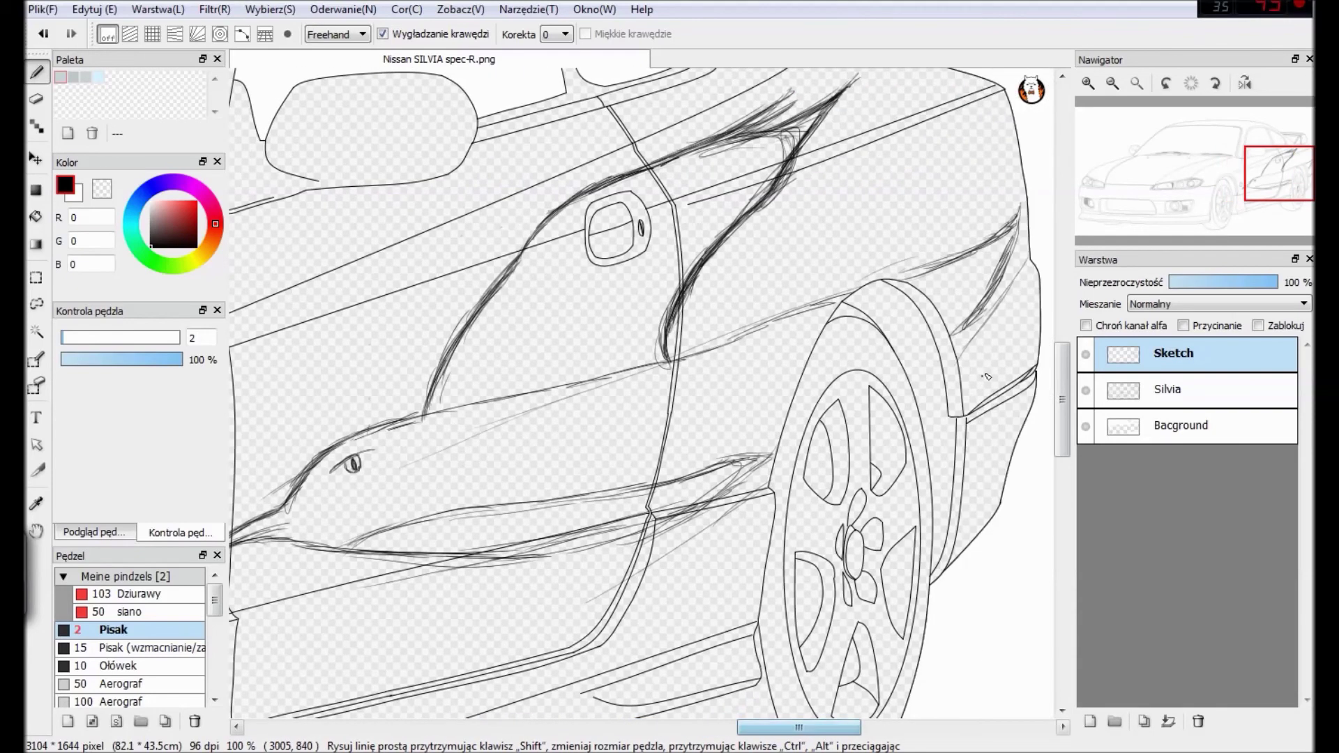
pyautogui.moveTo(628, 538); pyautogui.dragTo(762, 455)
# Darken the tail edges and the body line running from the door over the rear wheel arch.
pyautogui.moveTo(1019, 236); pyautogui.dragTo(950, 345)
pyautogui.moveTo(797, 729); pyautogui.dragTo(773, 730)
pyautogui.moveTo(564, 415)
pyautogui.mouseDown()
pyautogui.moveTo(662, 409)
pyautogui.moveTo(953, 305)
pyautogui.moveTo(762, 391)
pyautogui.moveTo(955, 310)
pyautogui.mouseUp()
pyautogui.moveTo(826, 371); pyautogui.dragTo(969, 300)
pyautogui.hscroll(5, 969, 301)
pyautogui.moveTo(785, 311)
pyautogui.mouseDown()
pyautogui.moveTo(987, 216)
pyautogui.moveTo(925, 339)
pyautogui.mouseUp()
pyautogui.moveTo(730, 465); pyautogui.dragTo(635, 534)
pyautogui.moveTo(771, 728); pyautogui.dragTo(733, 728)
pyautogui.hscroll(4, 745, 692)
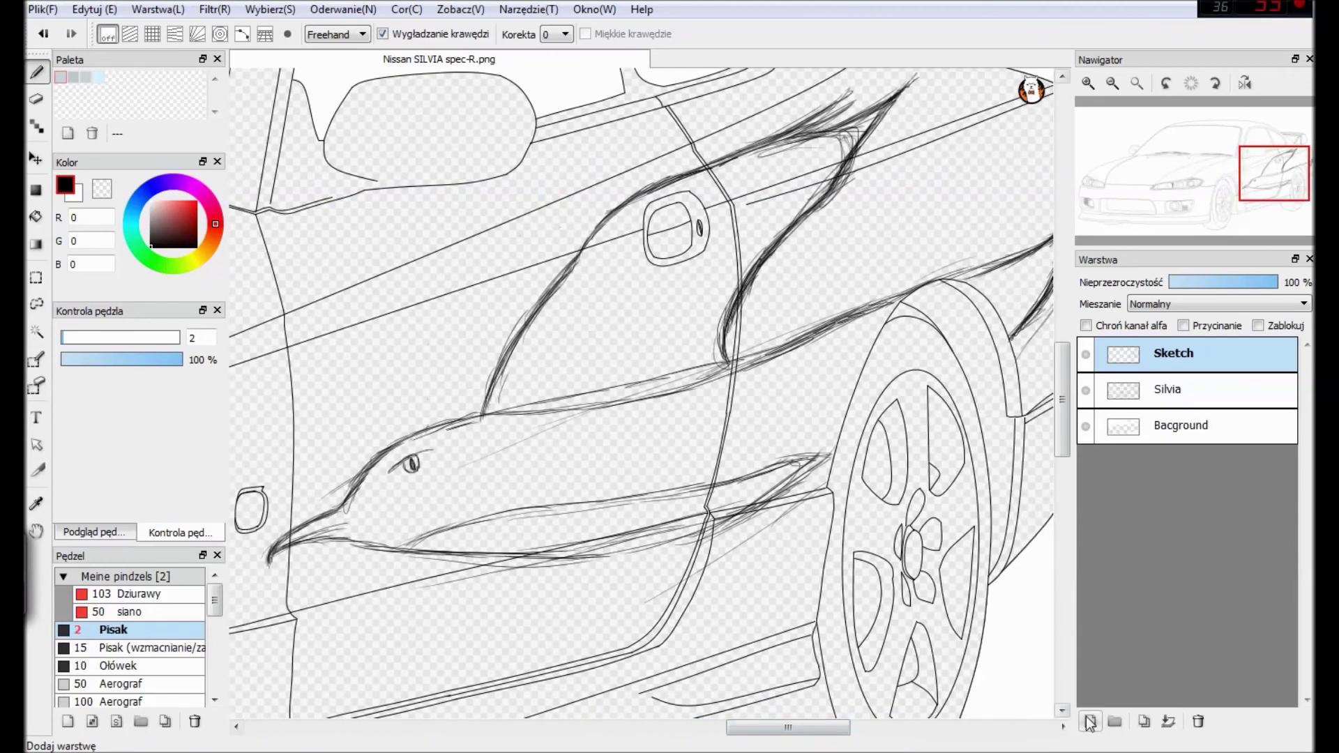
# Add a new layer named Body above the Sketch layer.
pyautogui.click(1090, 722)
pyautogui.doubleClick(1154, 359)
pyautogui.write('Body')
pyautogui.press('Return')
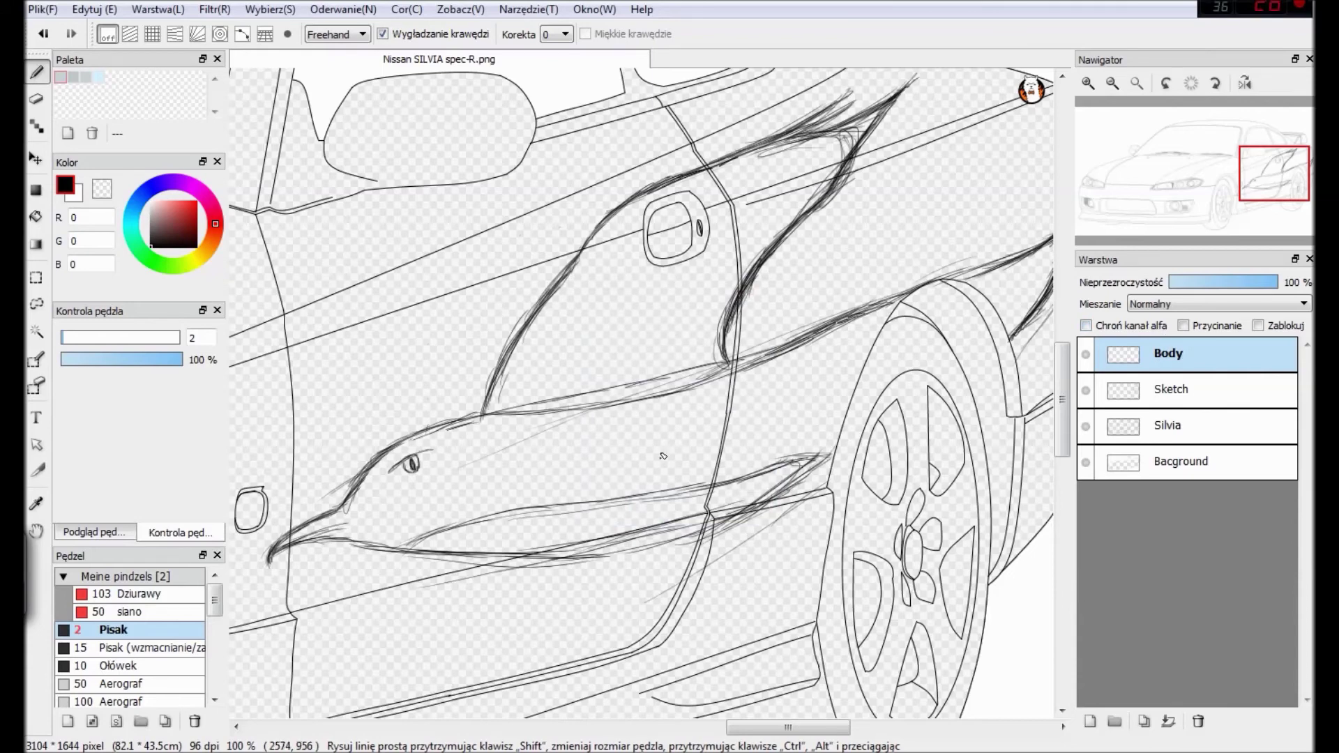
# Set the brush size to 3 and ink the outline of the head and beak on the Body layer.
pyautogui.hscroll(-5, 674, 659)
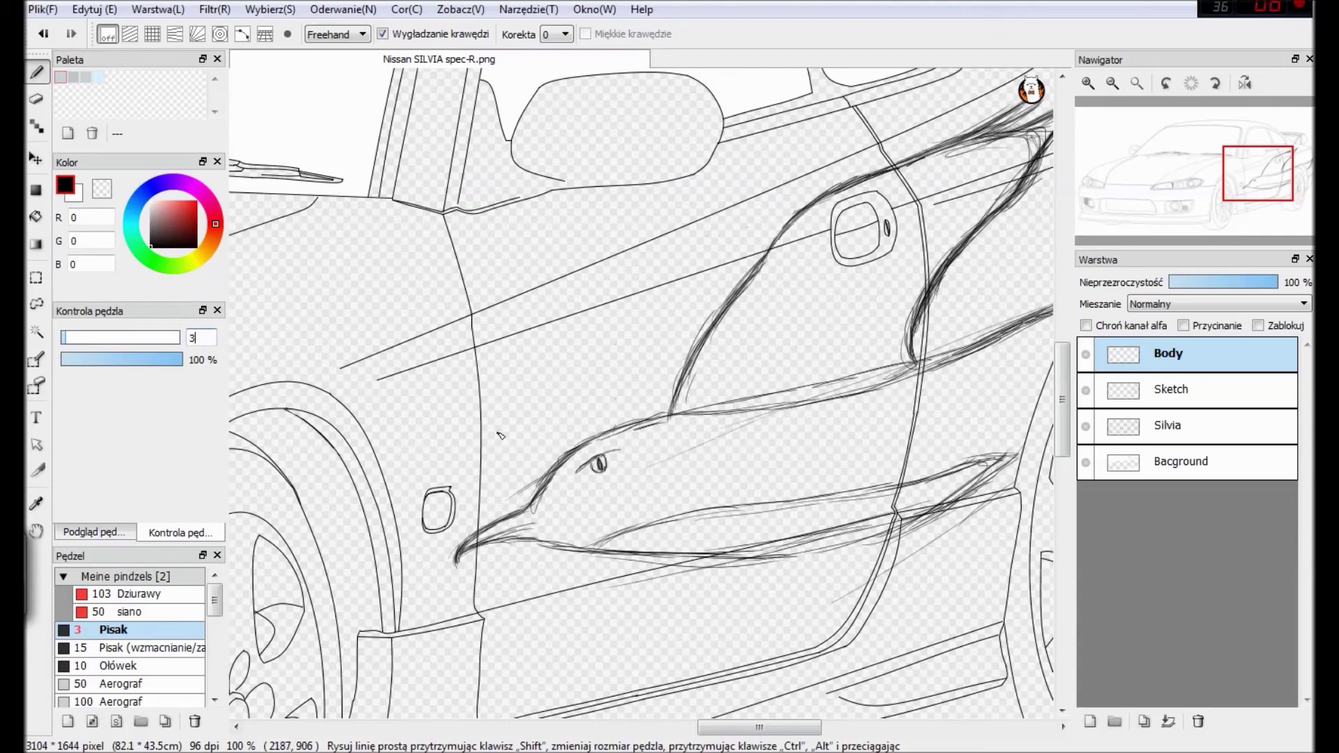
pyautogui.scroll(2, 501, 436)
pyautogui.moveTo(1063, 415); pyautogui.dragTo(1063, 436)
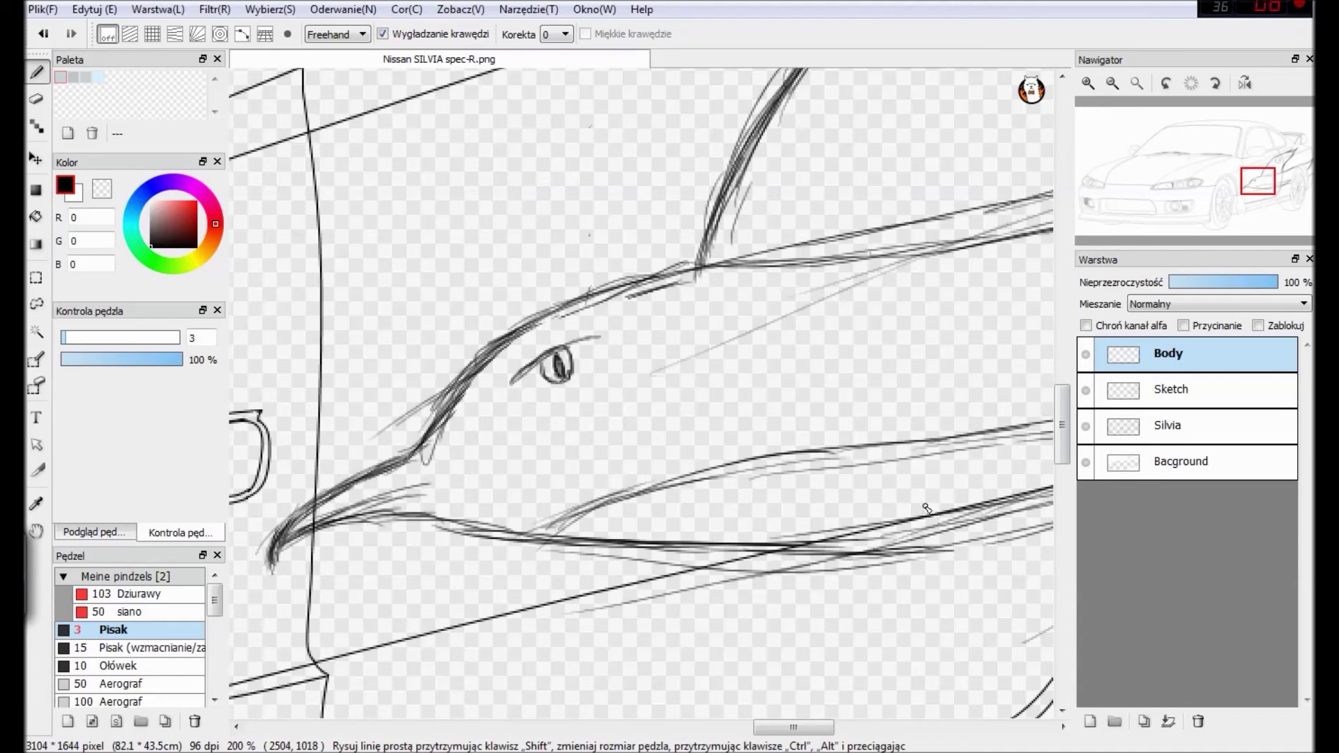
pyautogui.moveTo(479, 372)
pyautogui.mouseDown()
pyautogui.moveTo(631, 274)
pyautogui.moveTo(705, 272)
pyautogui.mouseUp()
pyautogui.moveTo(465, 398); pyautogui.dragTo(540, 324)
pyautogui.hotkey('ctrl', 'z')
pyautogui.moveTo(482, 373); pyautogui.dragTo(682, 269)
pyautogui.moveTo(579, 296)
pyautogui.mouseDown()
pyautogui.moveTo(427, 448)
pyautogui.moveTo(300, 525)
pyautogui.moveTo(430, 515)
pyautogui.moveTo(557, 543)
pyautogui.mouseUp()
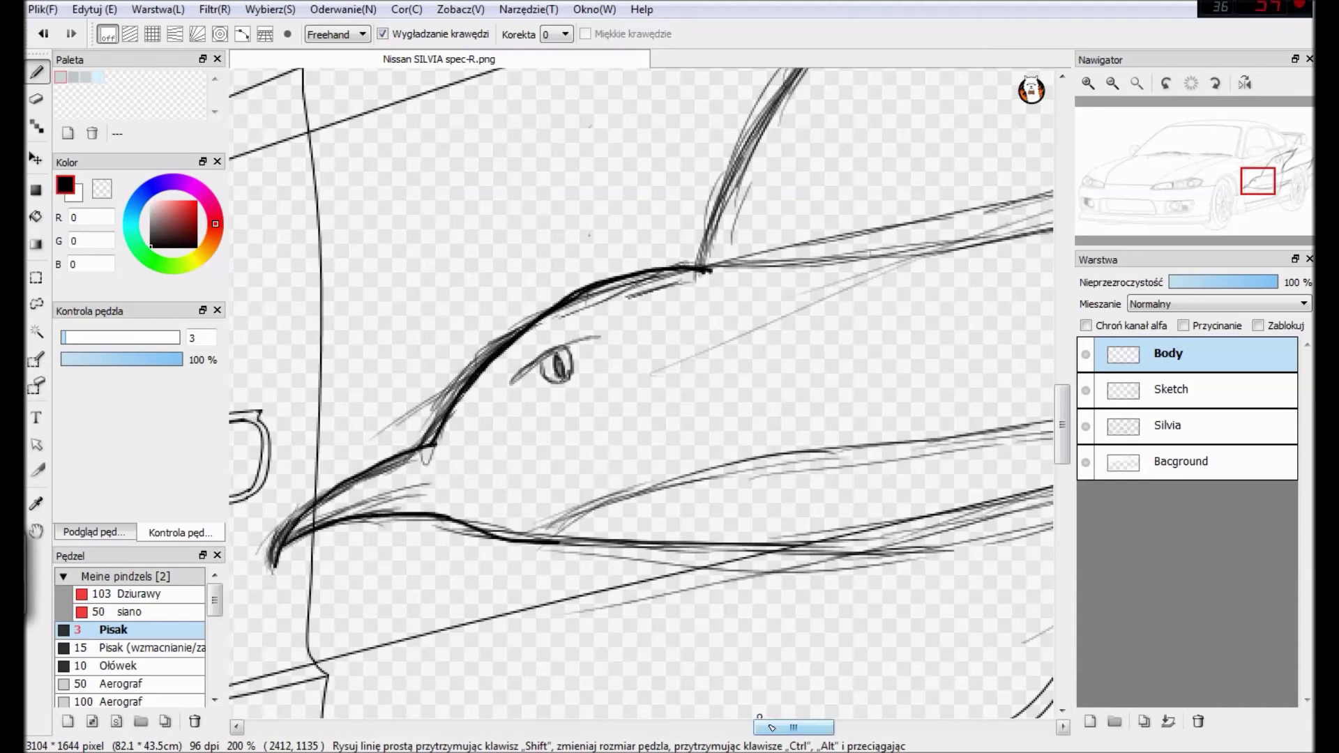
# Ink the belly line from the throat across the door to the rear wheel, redrawing unsatisfactory strokes.
pyautogui.moveTo(794, 728); pyautogui.dragTo(815, 727)
pyautogui.moveTo(340, 537)
pyautogui.mouseDown()
pyautogui.moveTo(529, 542)
pyautogui.moveTo(430, 535)
pyautogui.moveTo(738, 524)
pyautogui.mouseUp()
pyautogui.hotkey('ctrl', 'z')
pyautogui.hotkey('ctrl', 'z')
pyautogui.moveTo(822, 729)
pyautogui.mouseDown()
pyautogui.moveTo(844, 728)
pyautogui.moveTo(800, 728)
pyautogui.mouseUp()
pyautogui.scroll(-1, 733, 593)
pyautogui.hotkey('ctrl', 'z')
pyautogui.moveTo(415, 501)
pyautogui.mouseDown()
pyautogui.moveTo(749, 491)
pyautogui.moveTo(639, 503)
pyautogui.moveTo(847, 471)
pyautogui.moveTo(1052, 345)
pyautogui.mouseUp()
pyautogui.hotkey('ctrl', 'z')
pyautogui.hotkey('ctrl', 'z')
pyautogui.moveTo(414, 504)
pyautogui.mouseDown()
pyautogui.moveTo(766, 490)
pyautogui.moveTo(1050, 351)
pyautogui.mouseUp()
pyautogui.moveTo(787, 727); pyautogui.dragTo(816, 728)
pyautogui.moveTo(1063, 452); pyautogui.dragTo(1063, 424)
pyautogui.moveTo(676, 419); pyautogui.dragTo(977, 279)
# Ink the tail's edges behind the rear wheel arch and undo the surplus strokes.
pyautogui.moveTo(829, 728); pyautogui.dragTo(859, 727)
pyautogui.moveTo(740, 284)
pyautogui.mouseDown()
pyautogui.moveTo(841, 256)
pyautogui.moveTo(959, 153)
pyautogui.mouseUp()
pyautogui.moveTo(740, 285)
pyautogui.mouseDown()
pyautogui.moveTo(840, 256)
pyautogui.moveTo(914, 210)
pyautogui.moveTo(854, 382)
pyautogui.moveTo(915, 293)
pyautogui.moveTo(953, 169)
pyautogui.mouseUp()
pyautogui.hotkey('ctrl', 'z')
pyautogui.hotkey('ctrl', 'z')
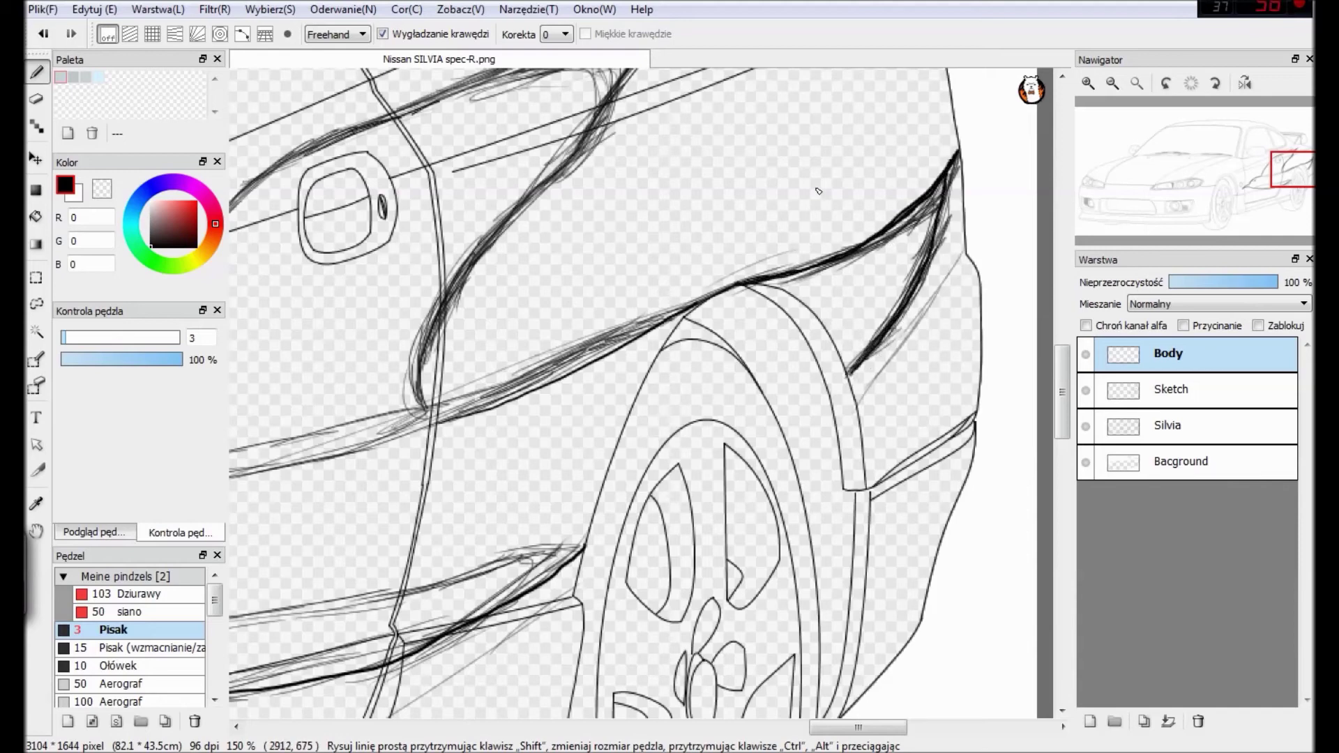
# Ink the wing's upper edge past the door handle and its short feather tip below the rear window.
pyautogui.moveTo(868, 726); pyautogui.dragTo(824, 726)
pyautogui.moveTo(406, 490)
pyautogui.mouseDown()
pyautogui.moveTo(527, 268)
pyautogui.moveTo(600, 180)
pyautogui.moveTo(690, 131)
pyautogui.mouseUp()
pyautogui.hotkey('ctrl', 'z')
pyautogui.moveTo(1063, 410)
pyautogui.mouseDown()
pyautogui.moveTo(1067, 429)
pyautogui.moveTo(1063, 365)
pyautogui.mouseUp()
pyautogui.moveTo(951, 328)
pyautogui.mouseDown()
pyautogui.moveTo(888, 377)
pyautogui.moveTo(966, 339)
pyautogui.mouseUp()
pyautogui.hotkey('ctrl', 'z')
pyautogui.moveTo(855, 388); pyautogui.dragTo(965, 336)
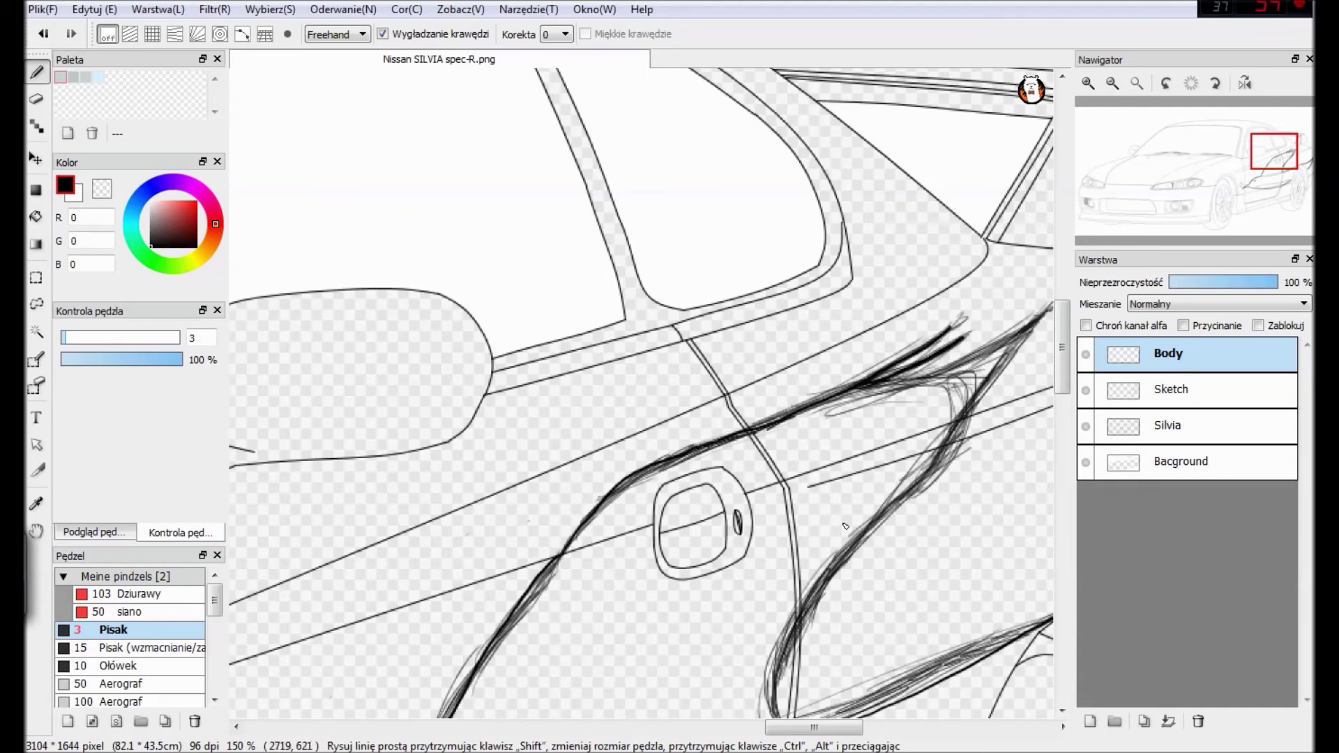
# Ink the pointed wing tip and the remaining wing edges down to the body.
pyautogui.moveTo(834, 432); pyautogui.dragTo(677, 420)
pyautogui.moveTo(739, 370); pyautogui.dragTo(905, 288)
pyautogui.moveTo(905, 288); pyautogui.dragTo(801, 406)
pyautogui.moveTo(1062, 318); pyautogui.dragTo(1062, 351)
pyautogui.moveTo(630, 510); pyautogui.dragTo(783, 221)
pyautogui.moveTo(615, 506)
pyautogui.mouseDown()
pyautogui.moveTo(788, 447)
pyautogui.moveTo(694, 500)
pyautogui.moveTo(879, 404)
pyautogui.moveTo(703, 497)
pyautogui.moveTo(888, 397)
pyautogui.mouseUp()
pyautogui.hotkey('ctrl', 'z')
pyautogui.hotkey('ctrl', 'z')
pyautogui.moveTo(495, 511)
pyautogui.mouseDown()
pyautogui.moveTo(828, 500)
pyautogui.moveTo(857, 263)
pyautogui.mouseUp()
# Add a new layer named Eye above the Body layer.
pyautogui.click(1091, 723)
pyautogui.doubleClick(1179, 355)
pyautogui.write('Ey')
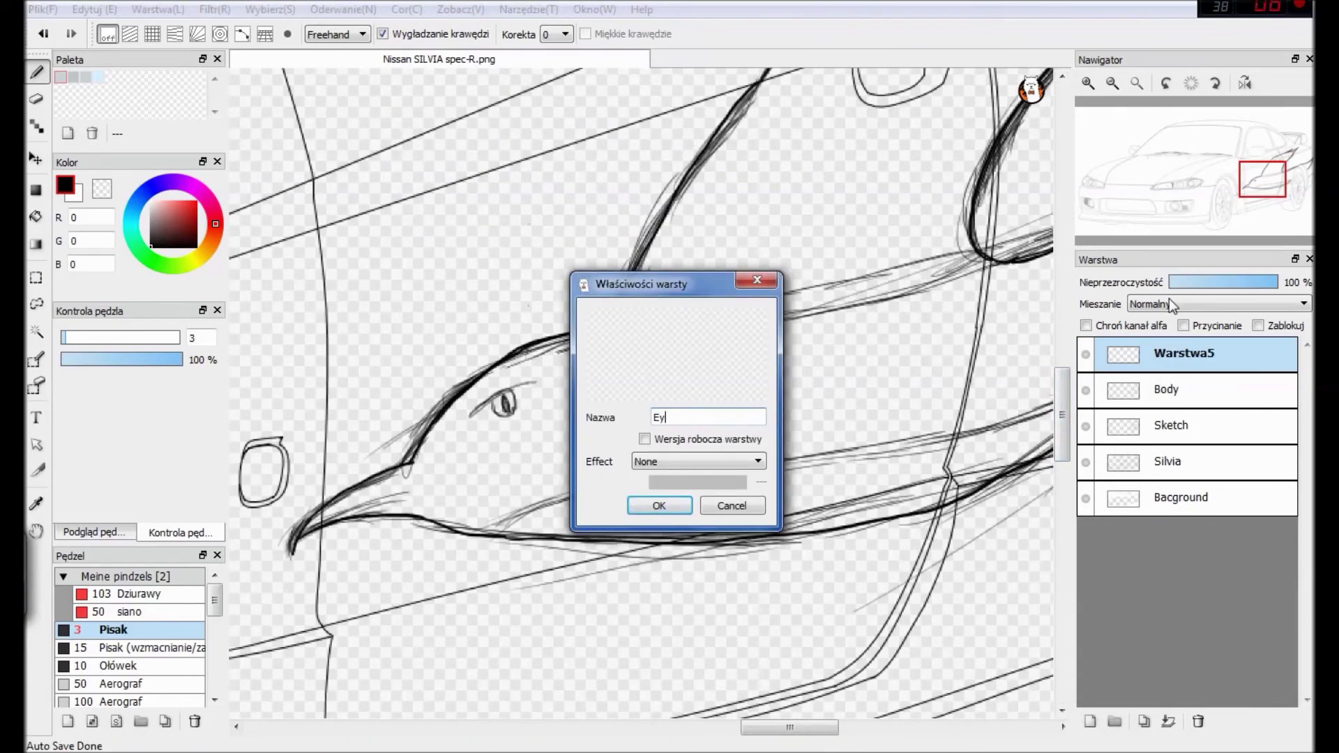
pyautogui.write('e')
pyautogui.press('Return')
# Ink the eye, slit pupil and brow line on the Eye layer with brush size 2.
pyautogui.press('[')
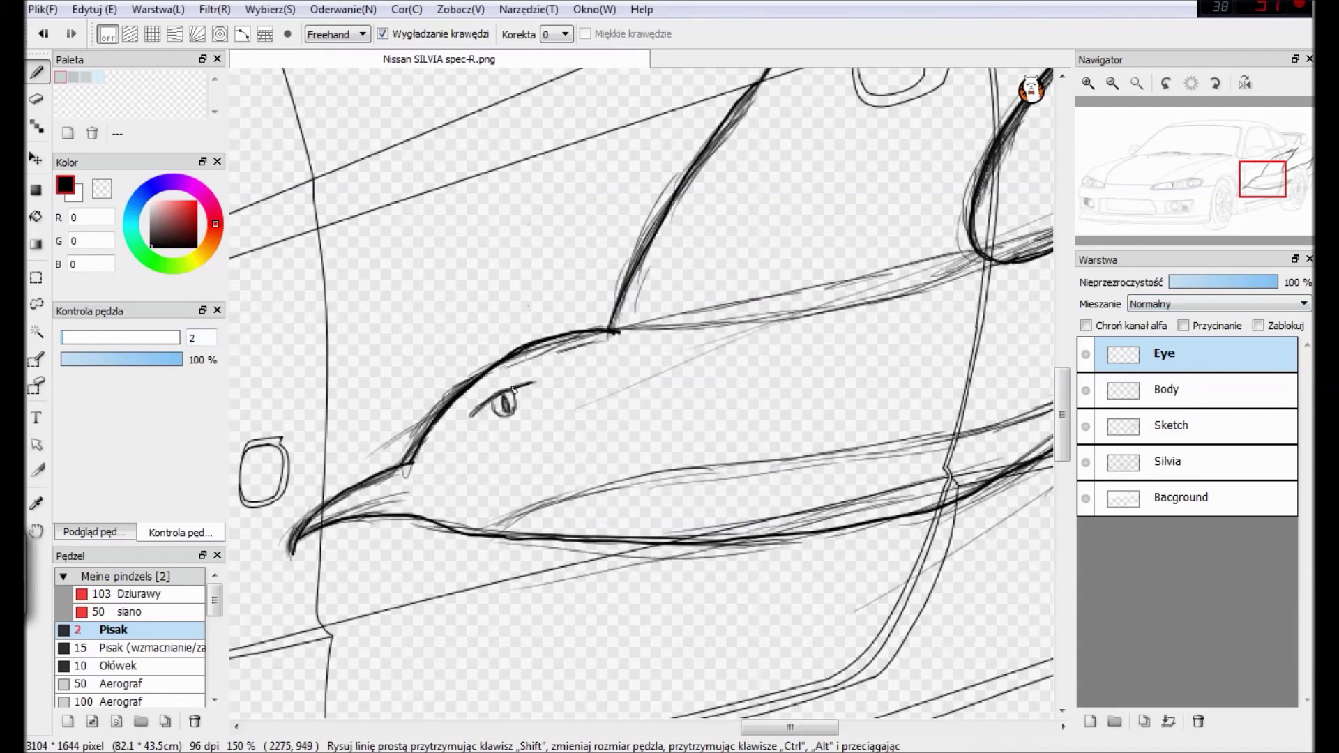
pyautogui.hotkey('ctrl', 'z')
pyautogui.scroll(2, 464, 341)
pyautogui.press('e')
pyautogui.moveTo(76, 336); pyautogui.dragTo(56, 334)
pyautogui.press('b')
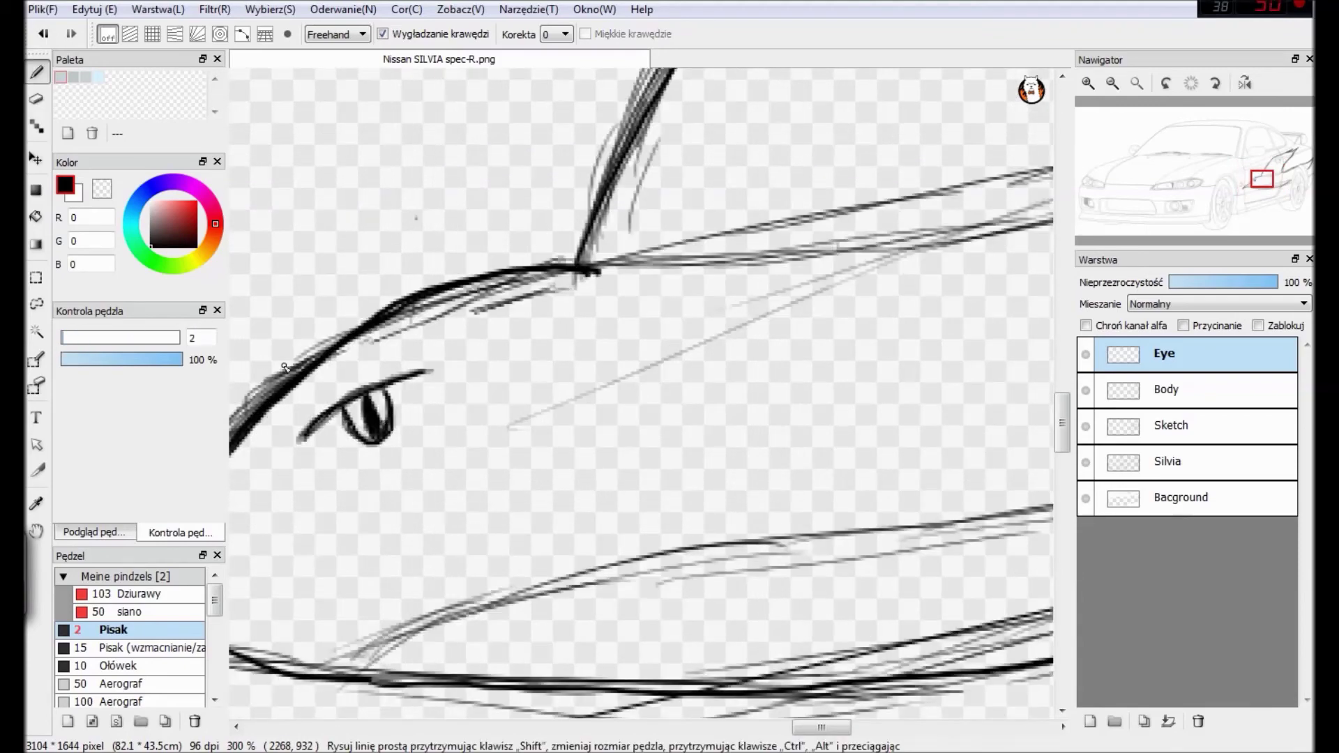
# On the Sketch layer, rough in a second wing edge in front of the inked one.
pyautogui.scroll(-3, 795, 252)
pyautogui.click(1177, 399)
pyautogui.moveTo(788, 727); pyautogui.dragTo(807, 727)
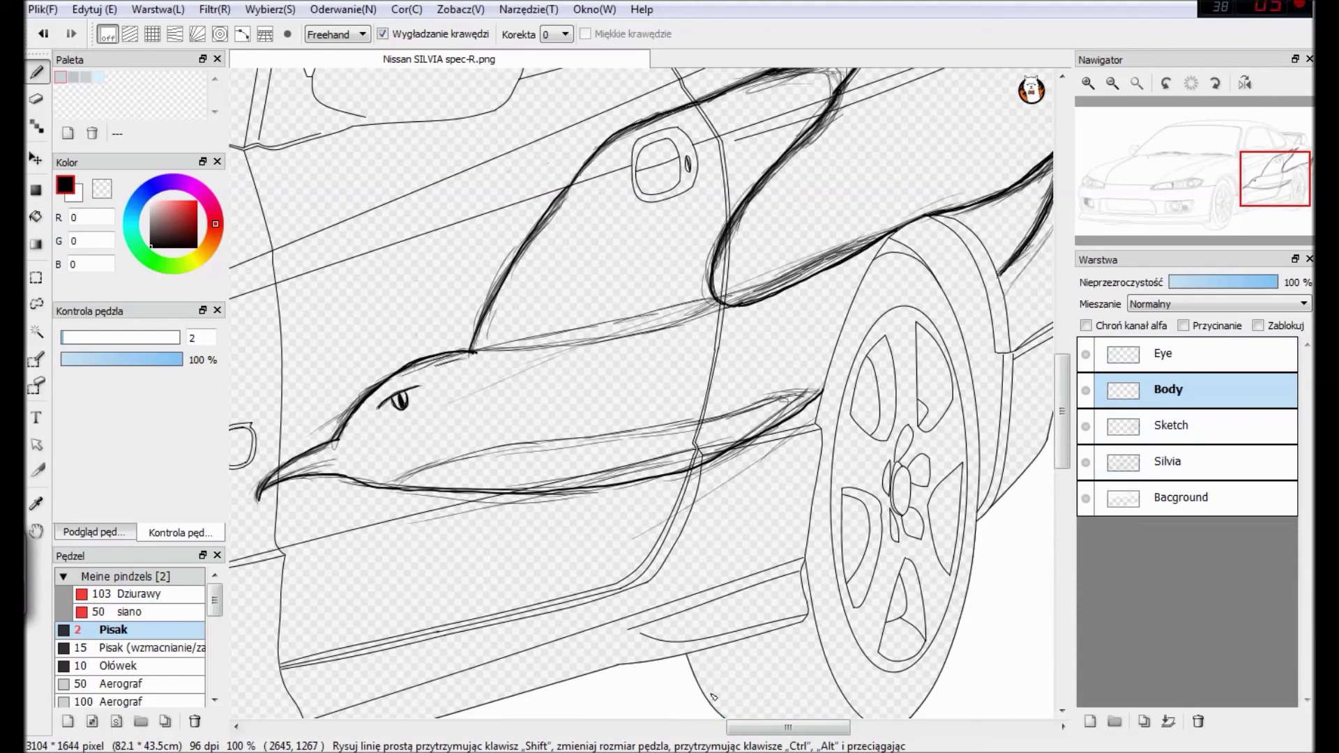
pyautogui.hotkey('ctrl', '-')
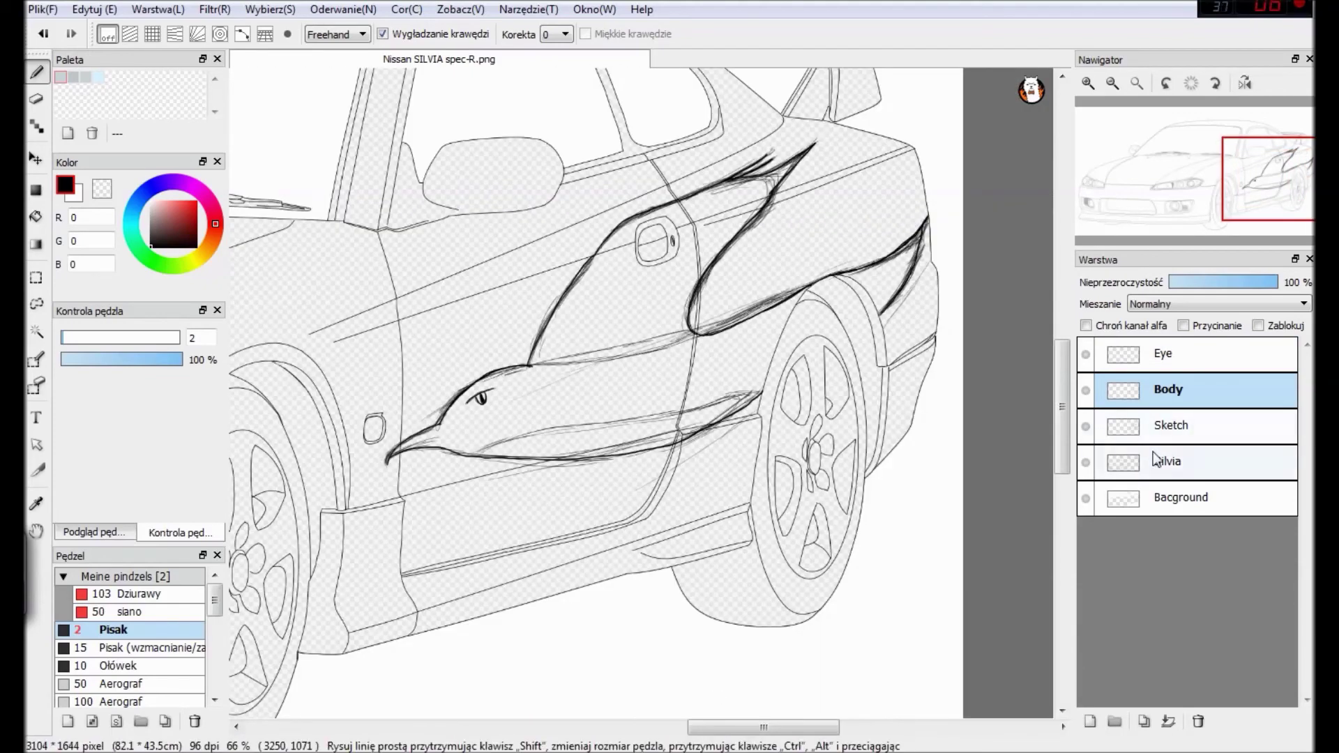
pyautogui.click(1158, 426)
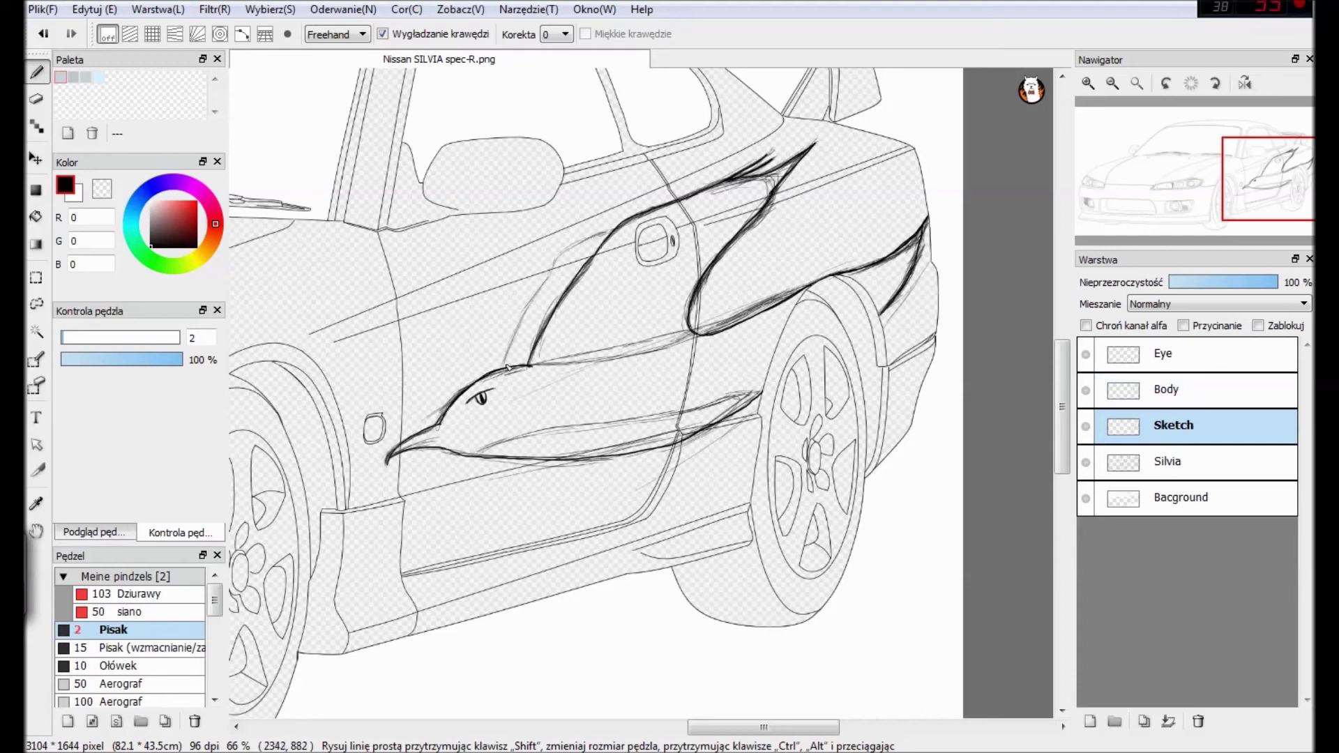
# Ink the second front wing edge on the Body layer with brush size 3, from the head to the upper wing.
pyautogui.click(1205, 386)
pyautogui.moveTo(516, 335); pyautogui.dragTo(578, 244)
pyautogui.hotkey('ctrl', 'z')
pyautogui.hotkey('ctrl', '+')
pyautogui.hotkey('ctrl', '+')
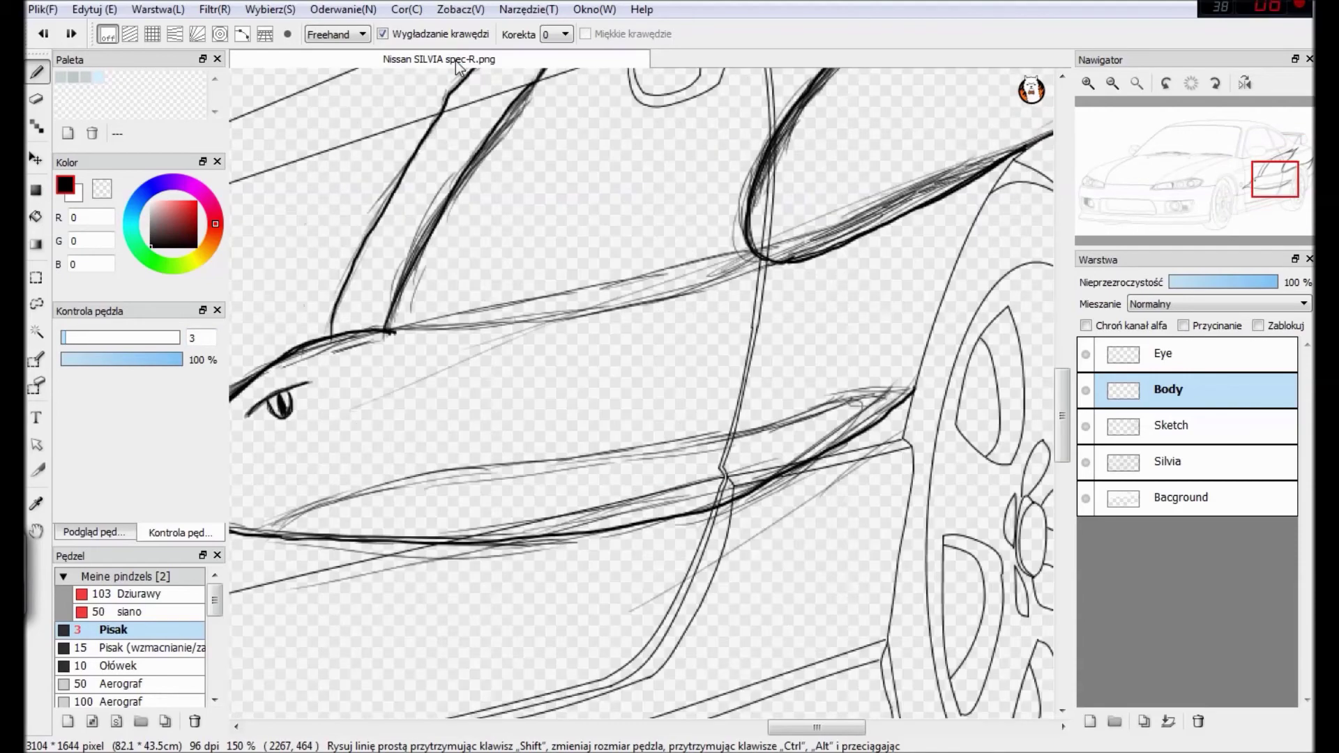
pyautogui.moveTo(1061, 388); pyautogui.dragTo(1052, 372)
pyautogui.moveTo(332, 439); pyautogui.dragTo(367, 354)
pyautogui.hotkey('ctrl', 'z')
pyautogui.moveTo(332, 434)
pyautogui.mouseDown()
pyautogui.moveTo(421, 253)
pyautogui.moveTo(550, 136)
pyautogui.mouseUp()
pyautogui.moveTo(356, 369); pyautogui.dragTo(424, 234)
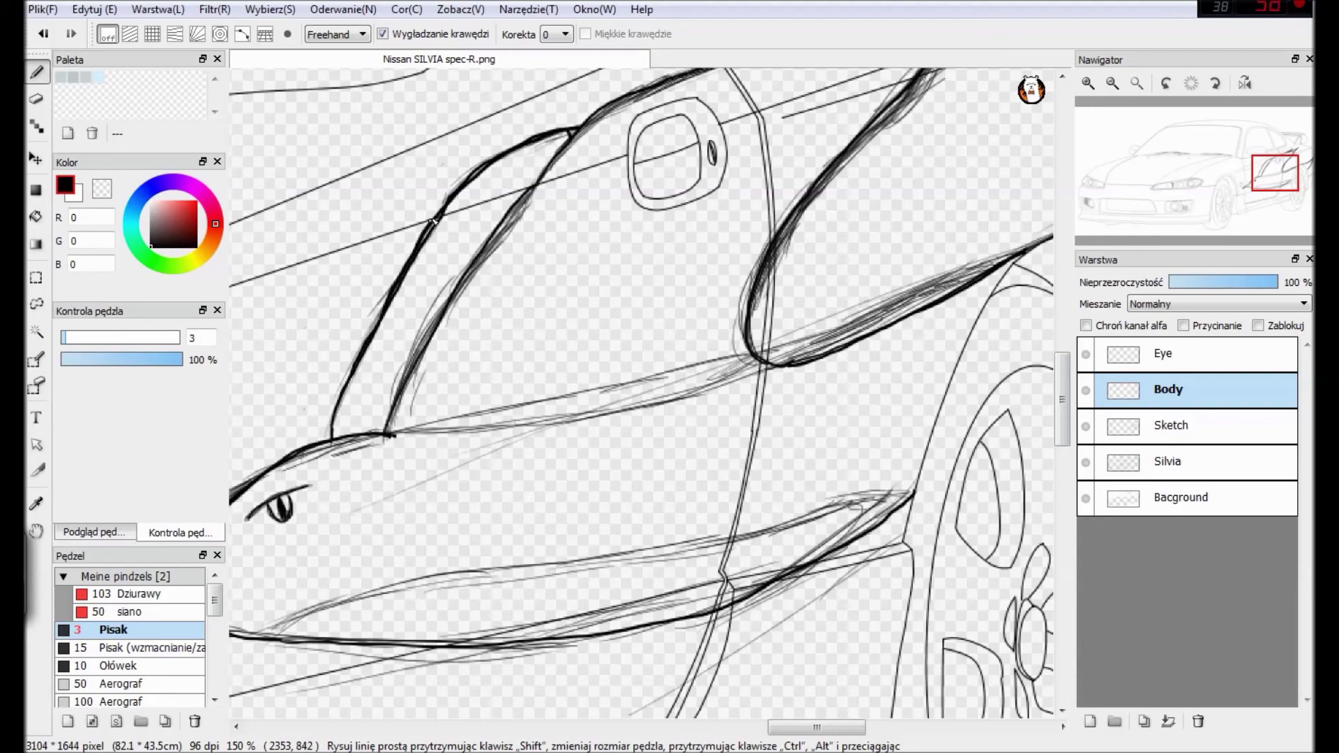
# Ink a curved edge rising from the end of the belly line along the rear wheel arch.
pyautogui.moveTo(819, 727); pyautogui.dragTo(796, 727)
pyautogui.moveTo(1062, 400); pyautogui.dragTo(1062, 434)
pyautogui.moveTo(796, 727); pyautogui.dragTo(772, 726)
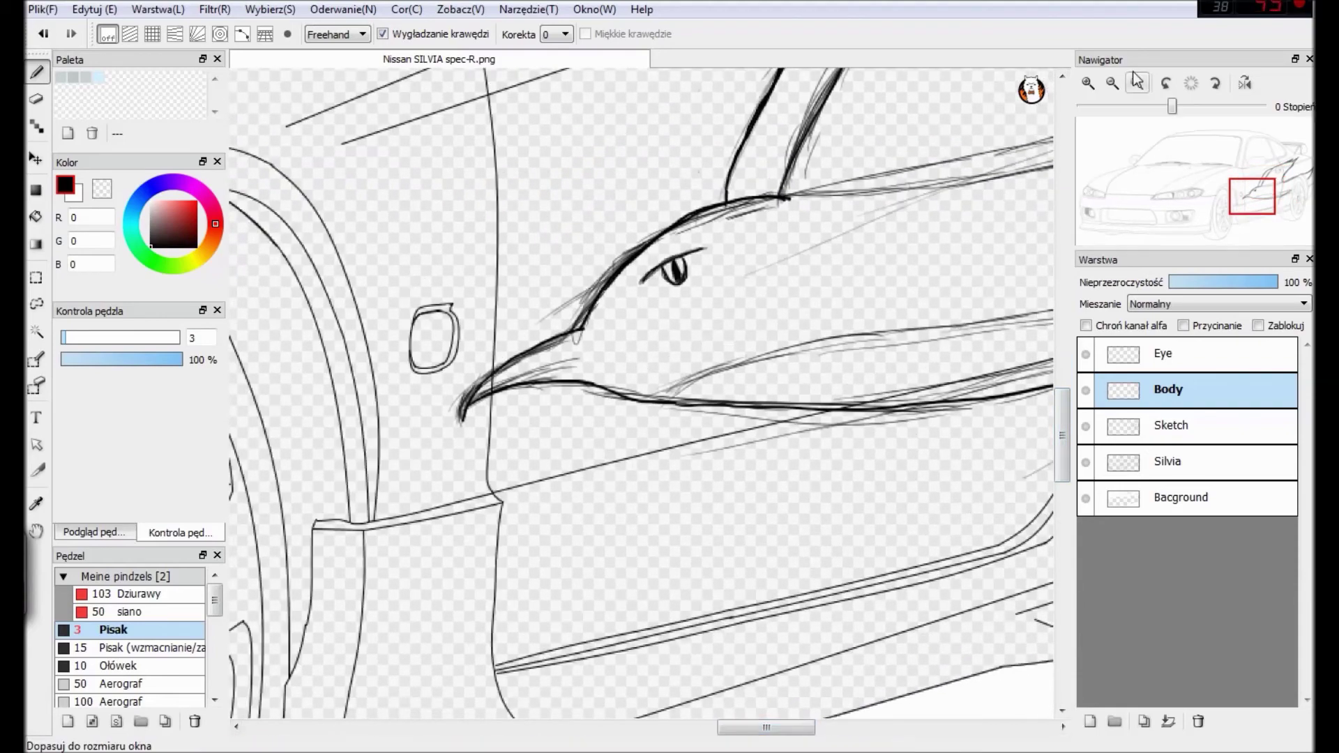
pyautogui.click(1112, 83)
pyautogui.hscroll(3, 641, 391)
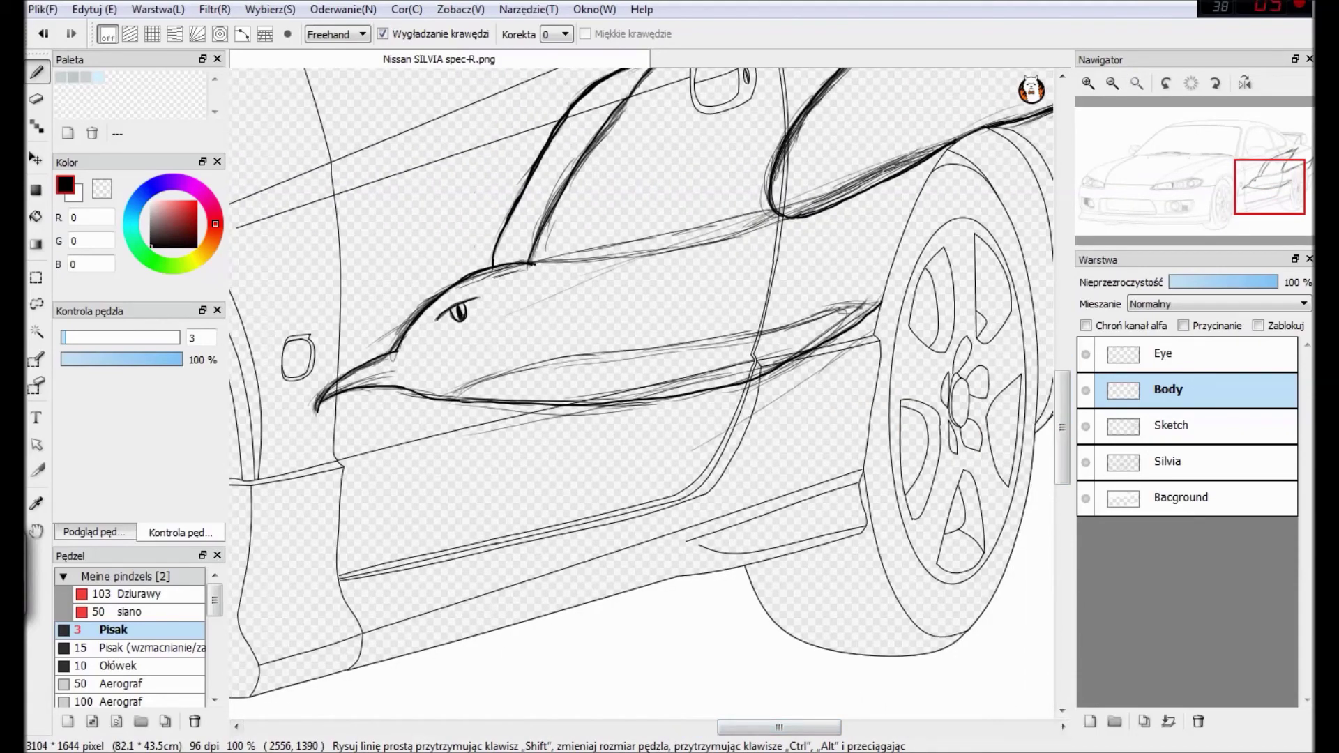
pyautogui.hscroll(4, 887, 265)
pyautogui.scroll(2, 886, 265)
pyautogui.moveTo(573, 464)
pyautogui.mouseDown()
pyautogui.moveTo(628, 389)
pyautogui.moveTo(620, 400)
pyautogui.mouseUp()
pyautogui.moveTo(787, 298); pyautogui.dragTo(839, 242)
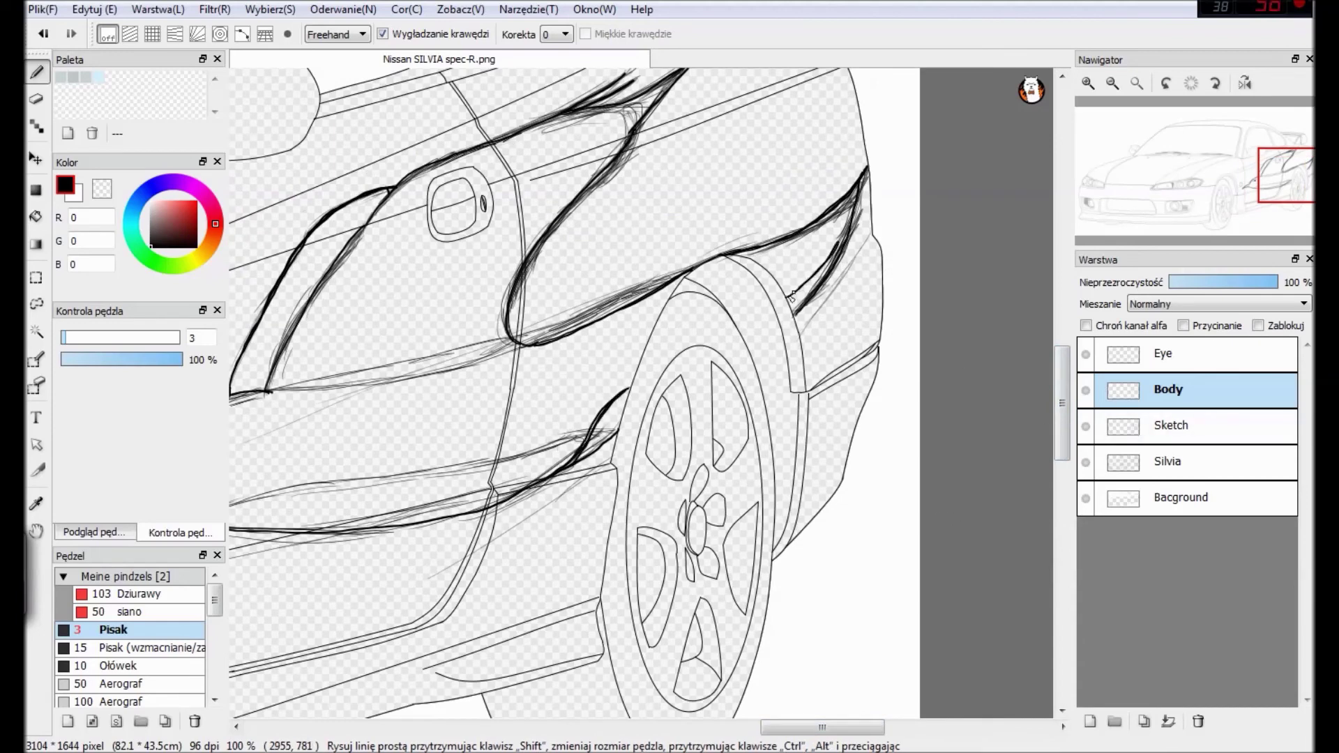
pyautogui.press('e')
pyautogui.moveTo(822, 293)
pyautogui.mouseDown()
pyautogui.moveTo(801, 300)
pyautogui.moveTo(842, 263)
pyautogui.mouseUp()
pyautogui.press('b')
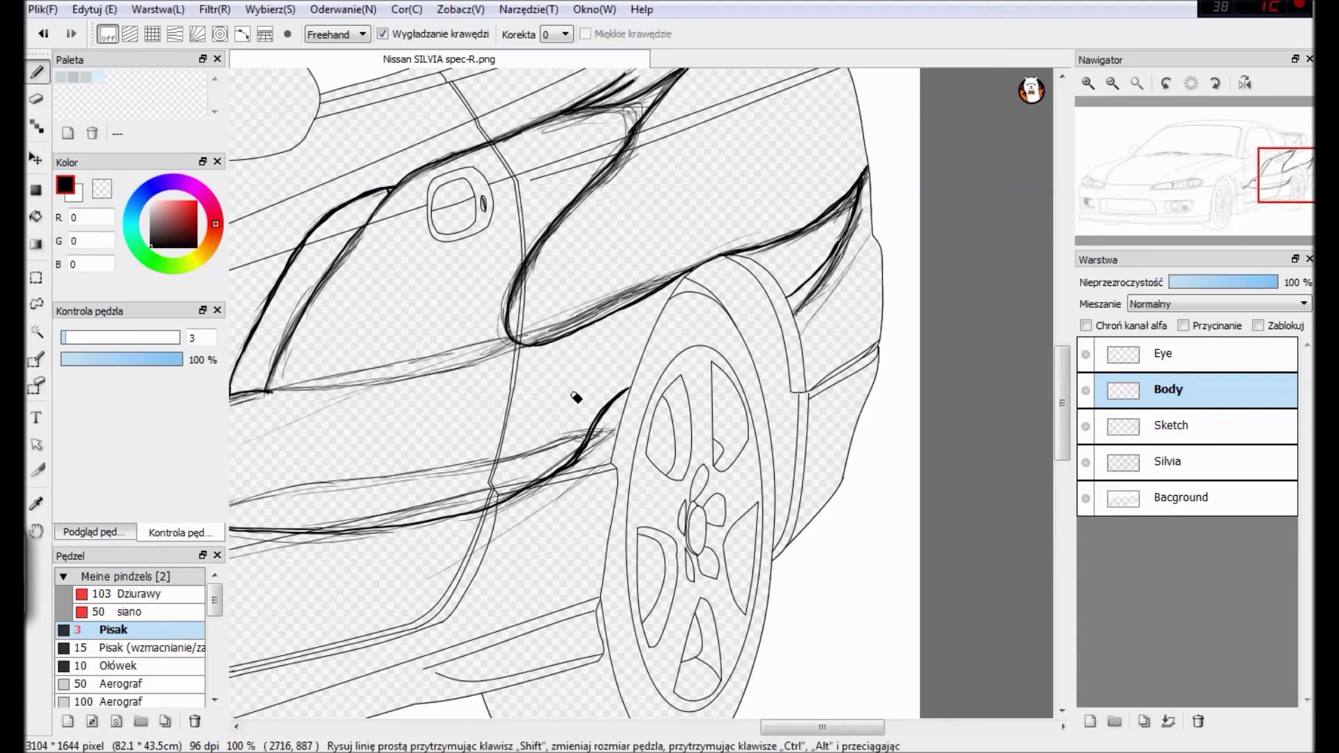
# Hide the Sketch layer and thicken the outlines of the beak, head and front wing edge on the Body layer.
pyautogui.moveTo(577, 397); pyautogui.dragTo(909, 403)
pyautogui.click(1085, 427)
pyautogui.moveTo(781, 727); pyautogui.dragTo(763, 728)
pyautogui.scroll(1, 369, 449)
pyautogui.moveTo(487, 620)
pyautogui.mouseDown()
pyautogui.moveTo(504, 584)
pyautogui.moveTo(605, 530)
pyautogui.mouseUp()
pyautogui.hotkey('ctrl', 'z')
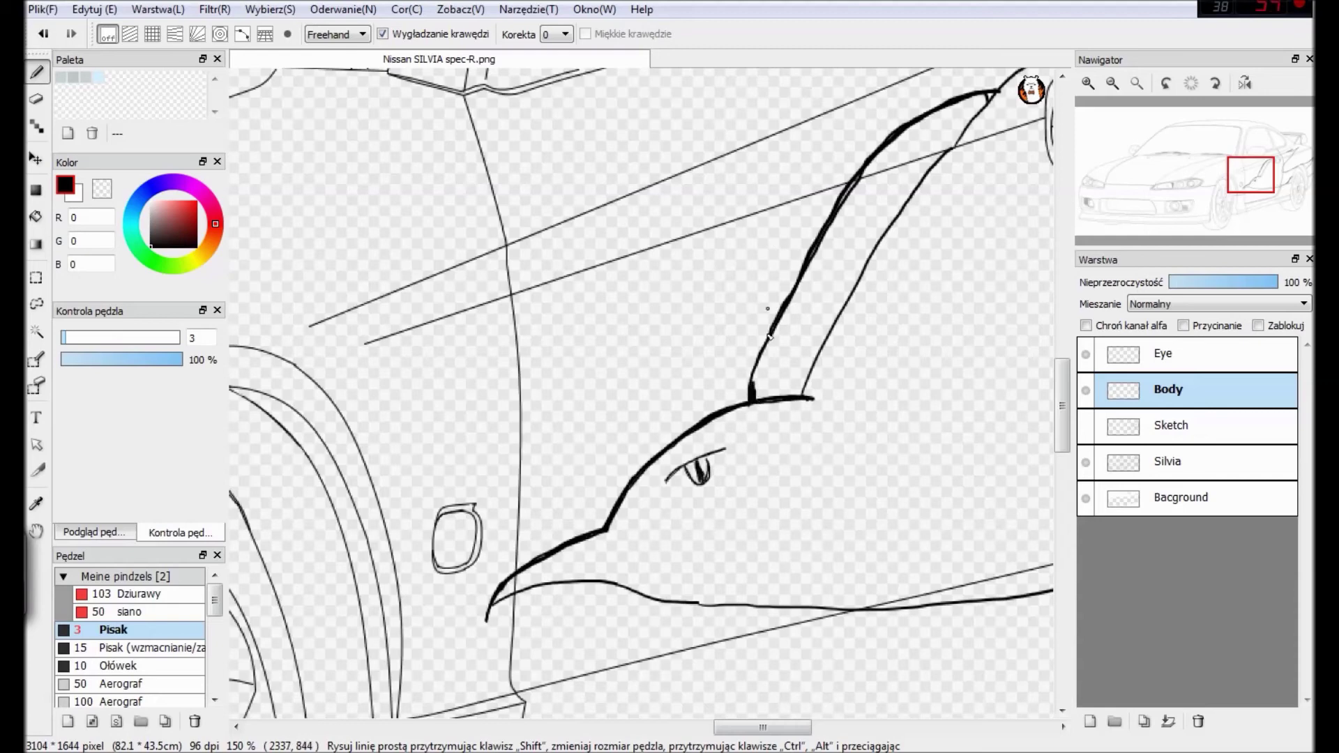
pyautogui.hotkey('ctrl', 'z')
pyautogui.moveTo(801, 280); pyautogui.dragTo(876, 158)
# Thicken the belly line and its curved end by the rear wheel, erasing the rough overlap where they join.
pyautogui.moveTo(766, 729); pyautogui.dragTo(788, 731)
pyautogui.moveTo(558, 607); pyautogui.dragTo(682, 608)
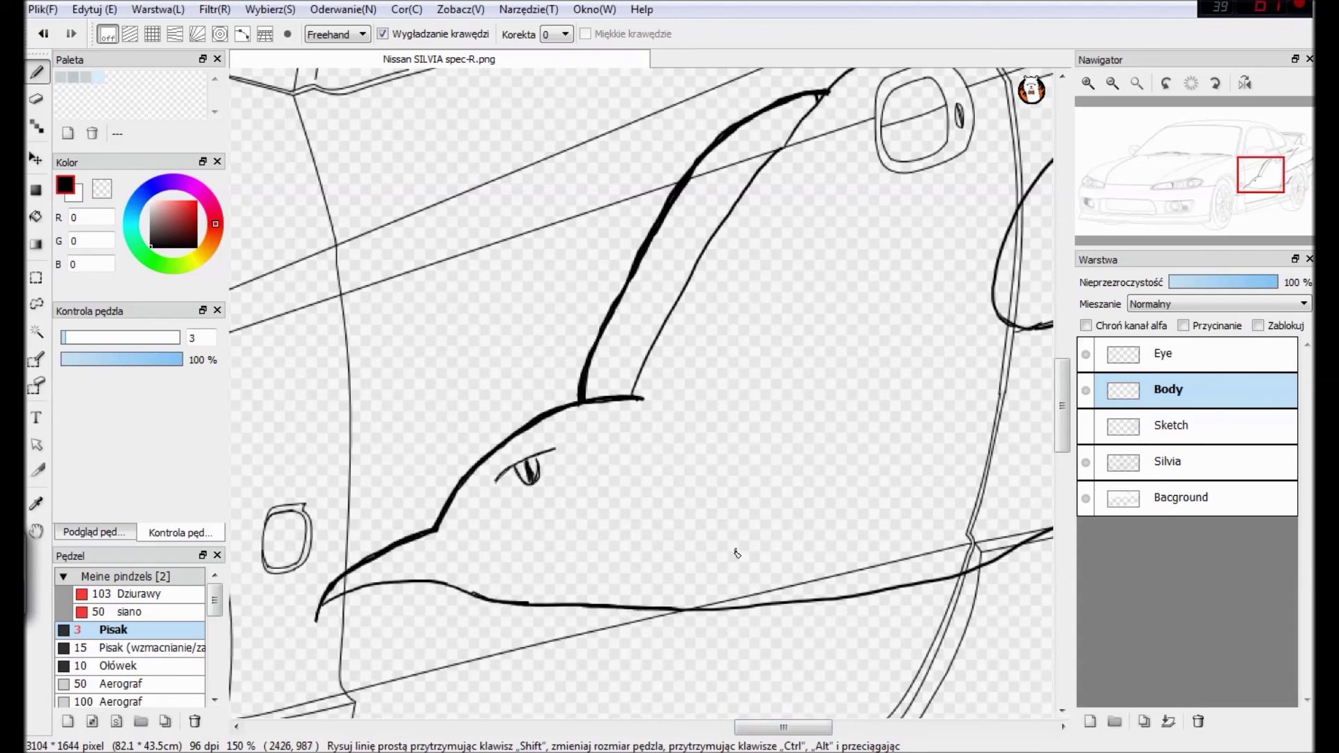
pyautogui.hscroll(6, 844, 535)
pyautogui.moveTo(870, 503); pyautogui.dragTo(911, 441)
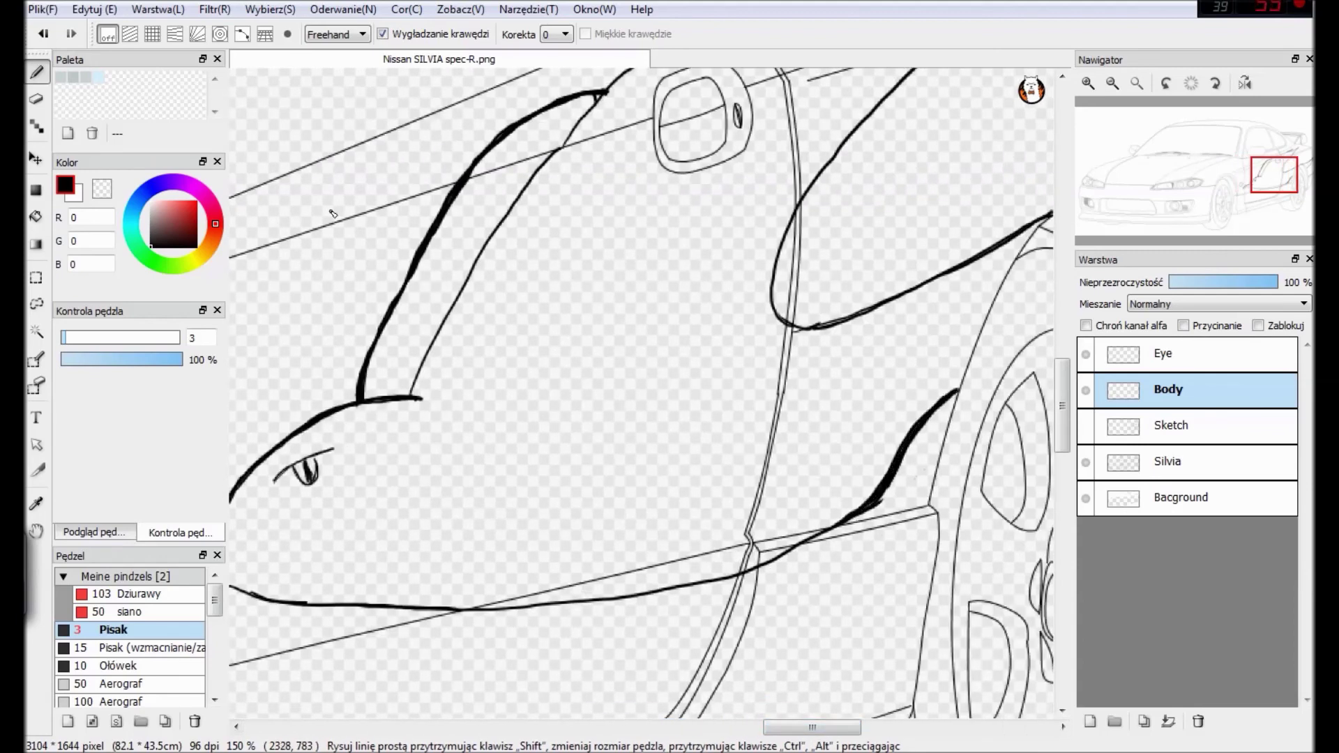
pyautogui.press('e')
pyautogui.moveTo(869, 517); pyautogui.dragTo(844, 524)
pyautogui.press('b')
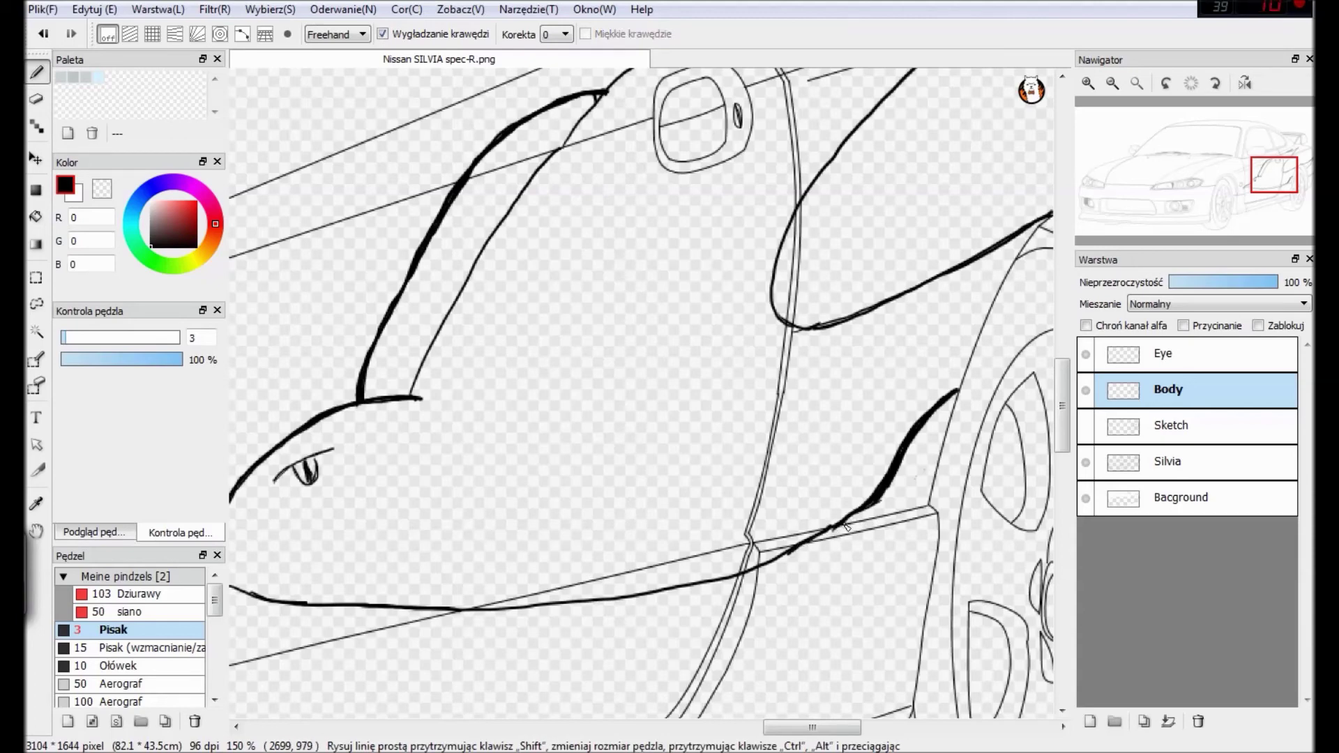
# Clean up the base of the curve by the rear wheel, and thicken the second front wing edge and the upper wing's top edge.
pyautogui.press('e')
pyautogui.moveTo(882, 499); pyautogui.dragTo(865, 512)
pyautogui.moveTo(819, 725); pyautogui.dragTo(833, 725)
pyautogui.press('b')
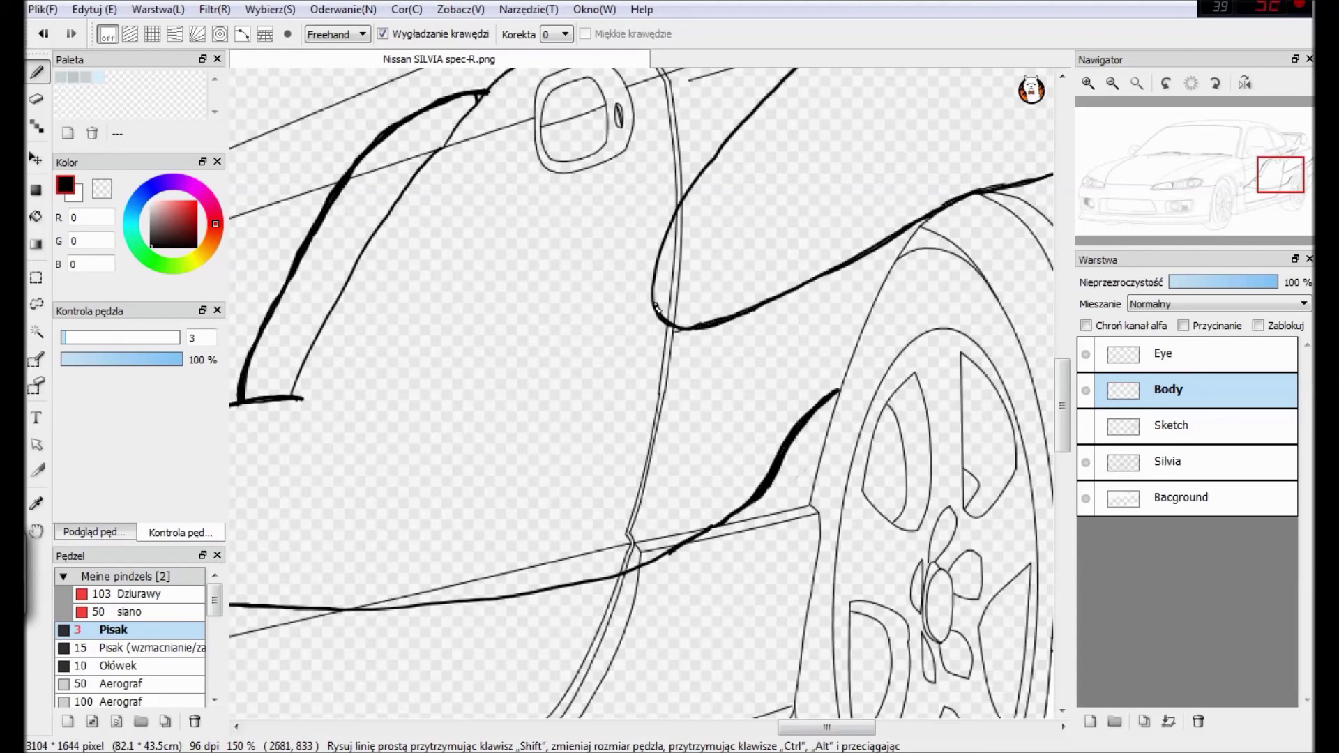
pyautogui.scroll(3, 365, 497)
pyautogui.moveTo(320, 583); pyautogui.dragTo(474, 351)
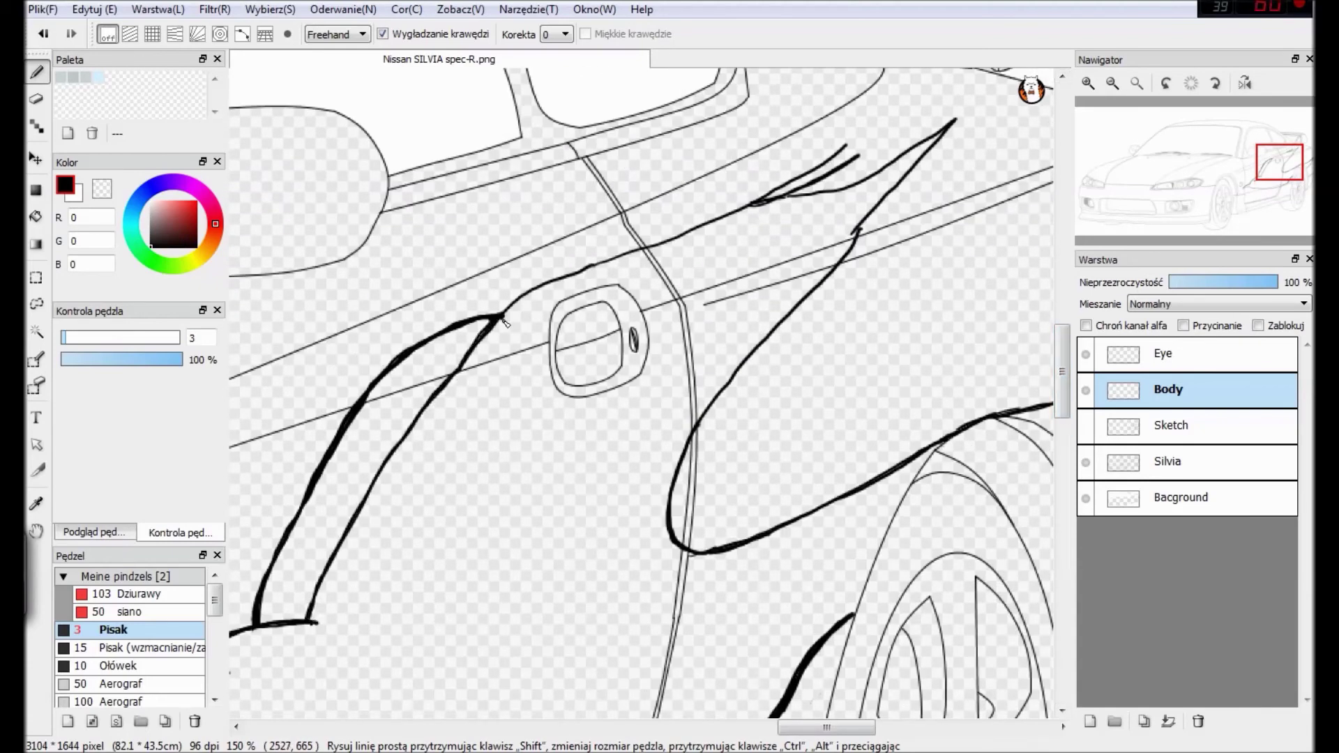
pyautogui.moveTo(534, 295); pyautogui.dragTo(750, 203)
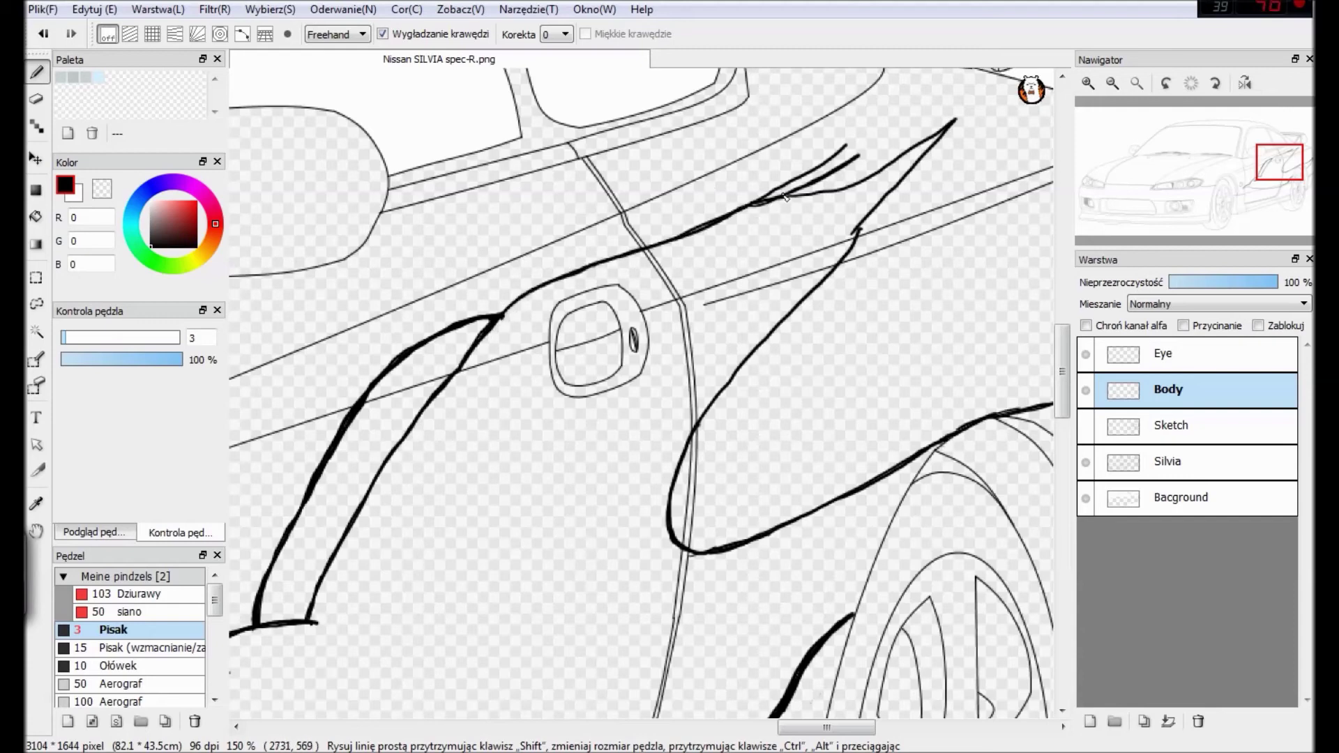
# Add short feather strokes at the upper wing tip and thicken the wing's rear edge and the tail outline.
pyautogui.moveTo(846, 177); pyautogui.dragTo(904, 137)
pyautogui.moveTo(905, 138)
pyautogui.mouseDown()
pyautogui.moveTo(859, 184)
pyautogui.moveTo(912, 133)
pyautogui.mouseUp()
pyautogui.moveTo(726, 395); pyautogui.dragTo(924, 161)
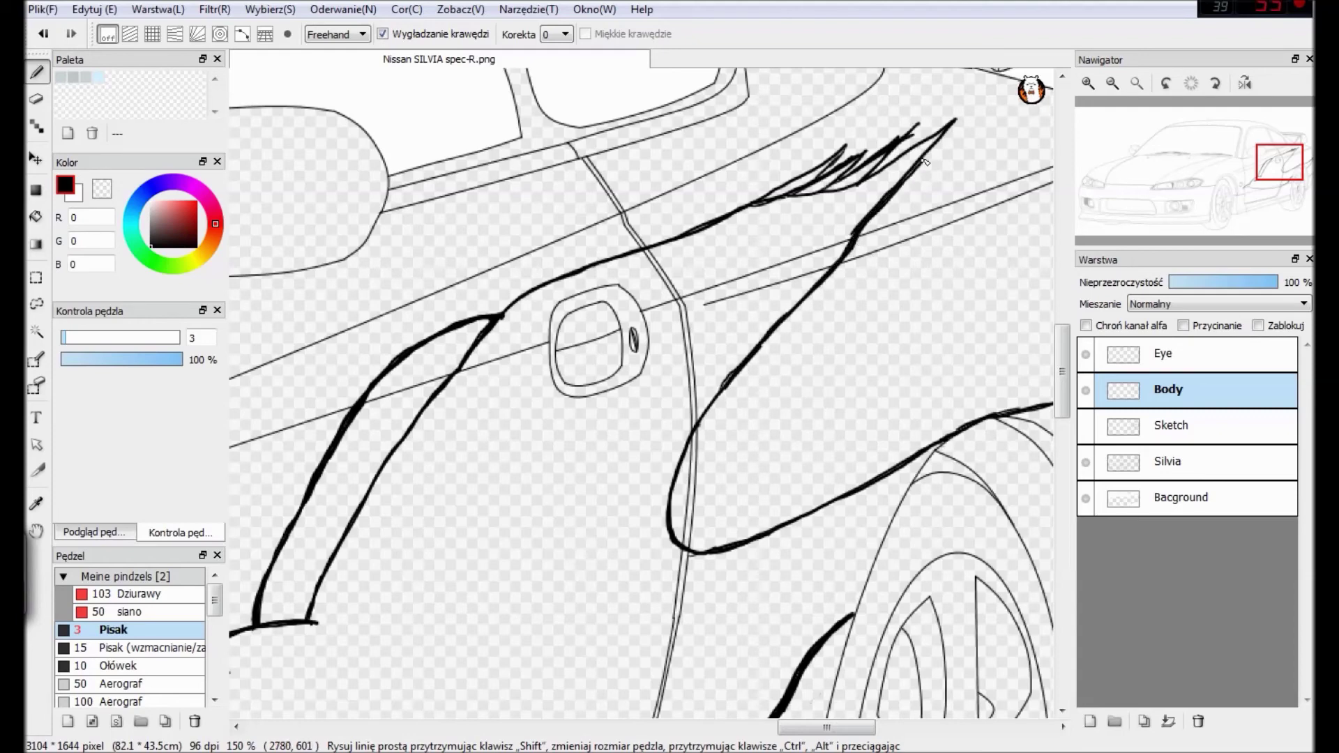
pyautogui.moveTo(804, 727); pyautogui.dragTo(840, 728)
pyautogui.moveTo(831, 359); pyautogui.dragTo(890, 287)
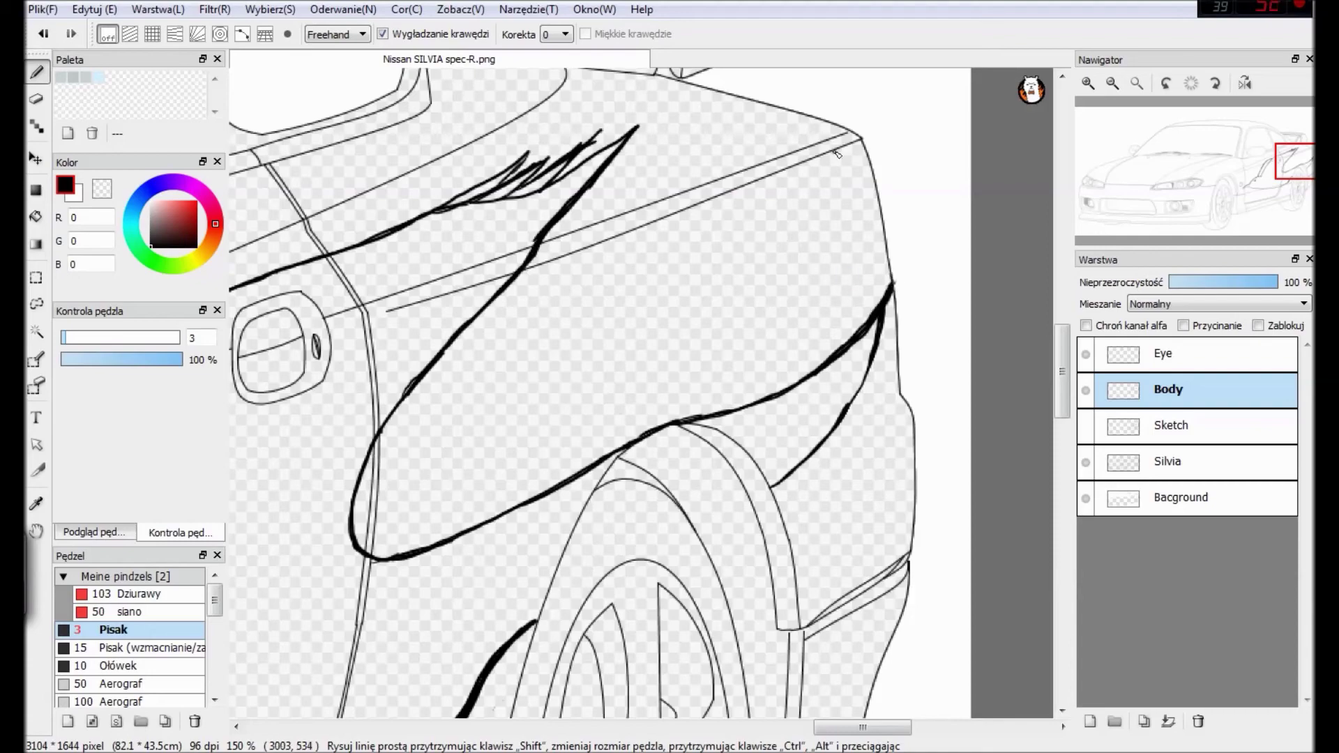
# Draw the pointed mouth corner behind the beak on the Body layer and a light line through the beak with brush size 2.
pyautogui.scroll(-3, 1010, 176)
pyautogui.moveTo(841, 728); pyautogui.dragTo(756, 729)
pyautogui.scroll(2, 757, 639)
pyautogui.moveTo(1059, 400); pyautogui.dragTo(1058, 418)
pyautogui.scroll(-1, 1057, 417)
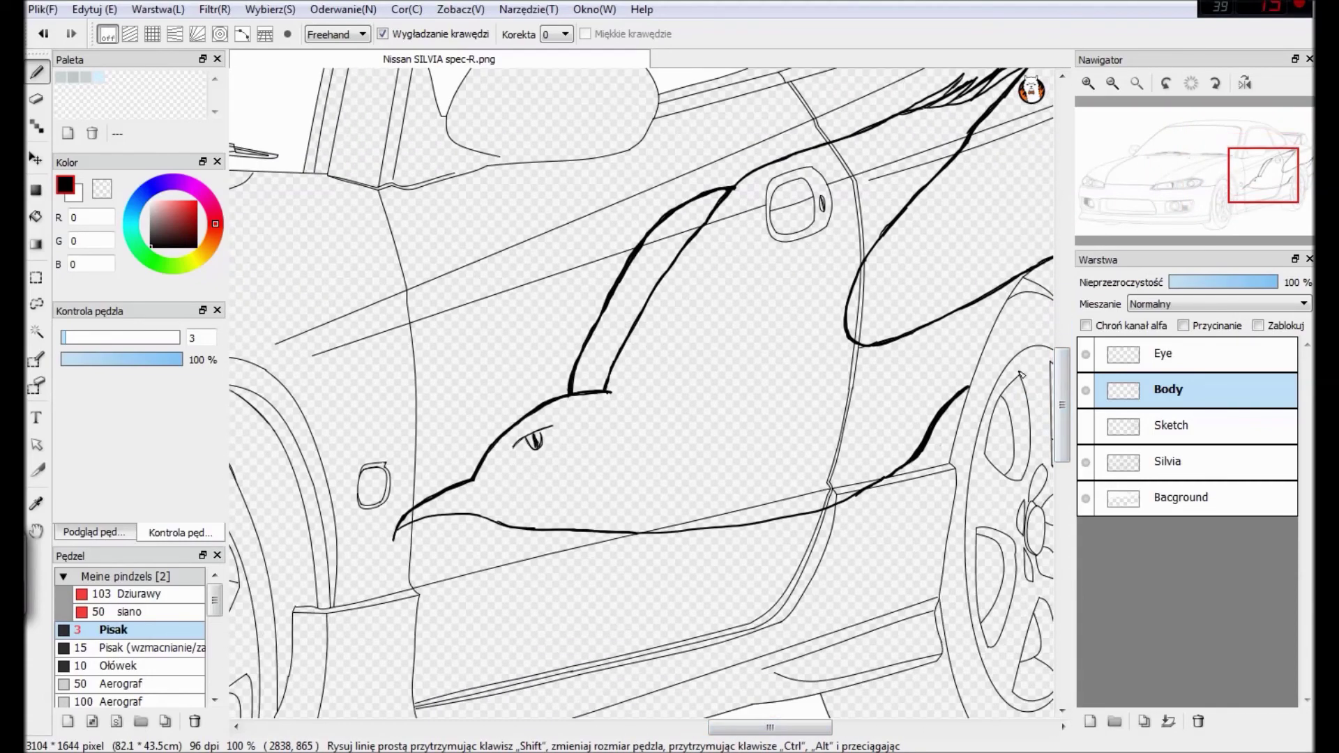
pyautogui.hotkey('ctrl', '+')
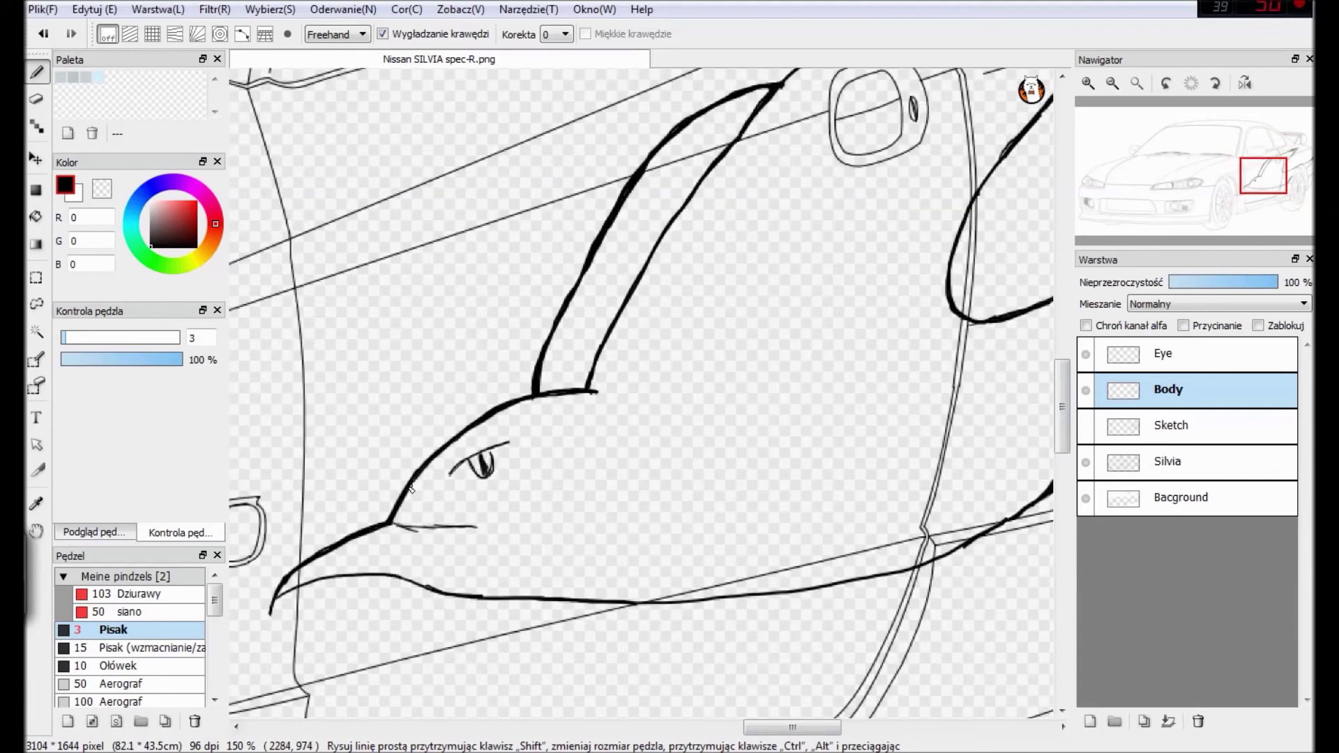
pyautogui.moveTo(403, 584); pyautogui.dragTo(491, 530)
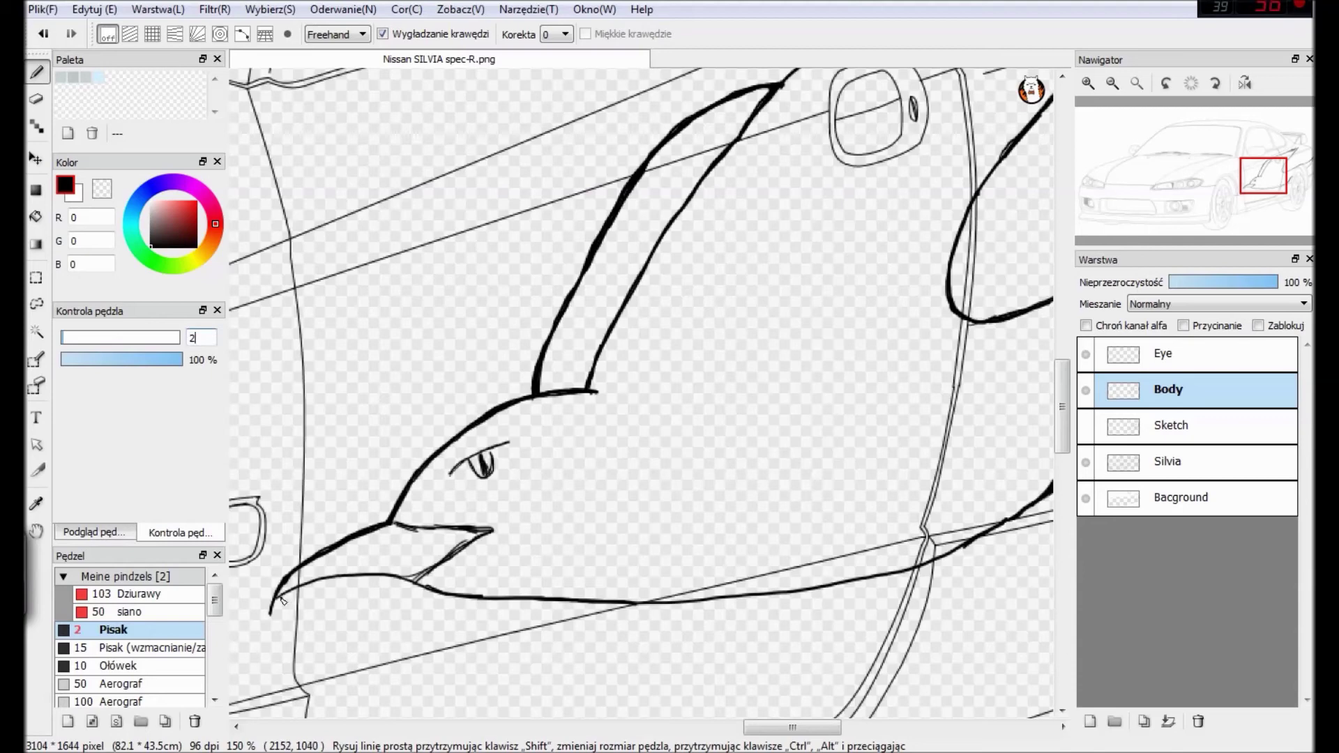
pyautogui.moveTo(319, 581); pyautogui.dragTo(449, 542)
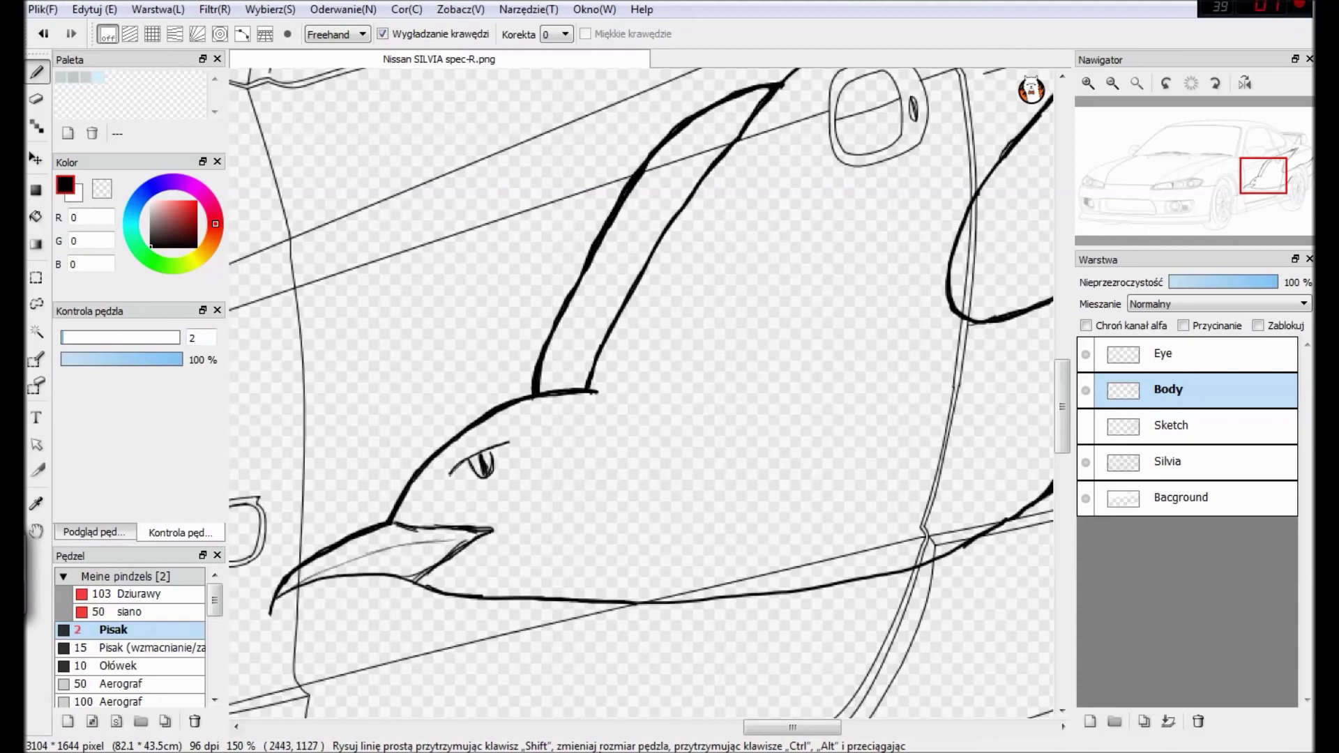
# Add a new layer named "Details" above the Eye layer.
pyautogui.hscroll(10, 896, 454)
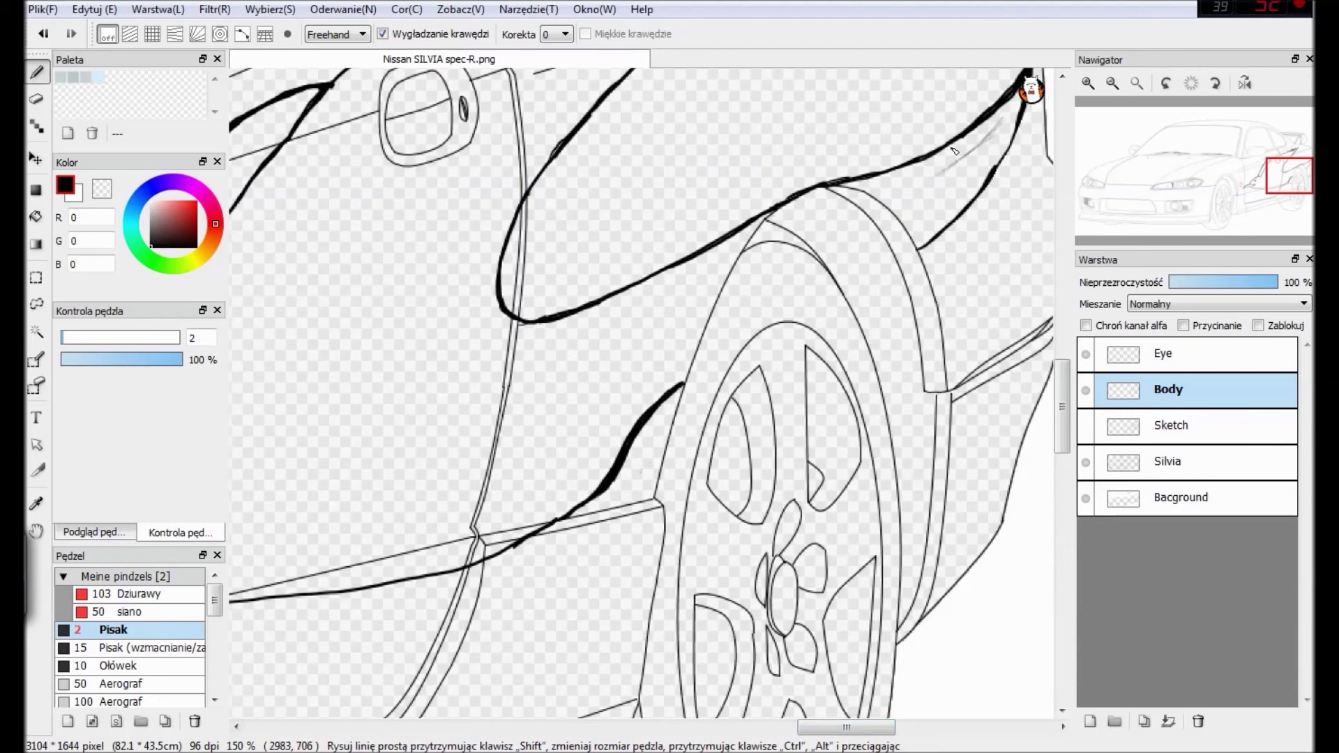
pyautogui.click(1090, 721)
pyautogui.doubleClick(1181, 352)
pyautogui.write('Details')
pyautogui.press('Return')
# Sketch fine feather strokes inside the tail tip behind the rear wheel arch on the Details layer with brush size 2.
pyautogui.moveTo(966, 162); pyautogui.dragTo(1008, 114)
pyautogui.moveTo(927, 183); pyautogui.dragTo(989, 138)
pyautogui.hotkey('ctrl', 'z')
pyautogui.hotkey('ctrl', 'z')
pyautogui.moveTo(918, 186); pyautogui.dragTo(1009, 114)
pyautogui.moveTo(941, 177); pyautogui.dragTo(999, 135)
pyautogui.moveTo(926, 200); pyautogui.dragTo(998, 142)
# Redraw the lower edge of the mouth corner on the Body layer and clean up its rough ends.
pyautogui.moveTo(842, 727); pyautogui.dragTo(781, 727)
pyautogui.click(1225, 428)
pyautogui.moveTo(563, 534)
pyautogui.mouseDown()
pyautogui.moveTo(504, 574)
pyautogui.moveTo(567, 535)
pyautogui.mouseUp()
pyautogui.hotkey('ctrl', 'z')
pyautogui.press('e')
pyautogui.press('b')
pyautogui.moveTo(477, 578); pyautogui.dragTo(564, 532)
pyautogui.hotkey('ctrl', 'z')
pyautogui.moveTo(477, 578)
pyautogui.mouseDown()
pyautogui.moveTo(561, 535)
pyautogui.moveTo(505, 568)
pyautogui.moveTo(541, 523)
pyautogui.moveTo(472, 521)
pyautogui.moveTo(468, 532)
pyautogui.moveTo(561, 530)
pyautogui.moveTo(524, 532)
pyautogui.moveTo(445, 495)
pyautogui.moveTo(422, 672)
pyautogui.moveTo(478, 527)
pyautogui.moveTo(555, 534)
pyautogui.mouseUp()
pyautogui.press('e')
pyautogui.press('b')
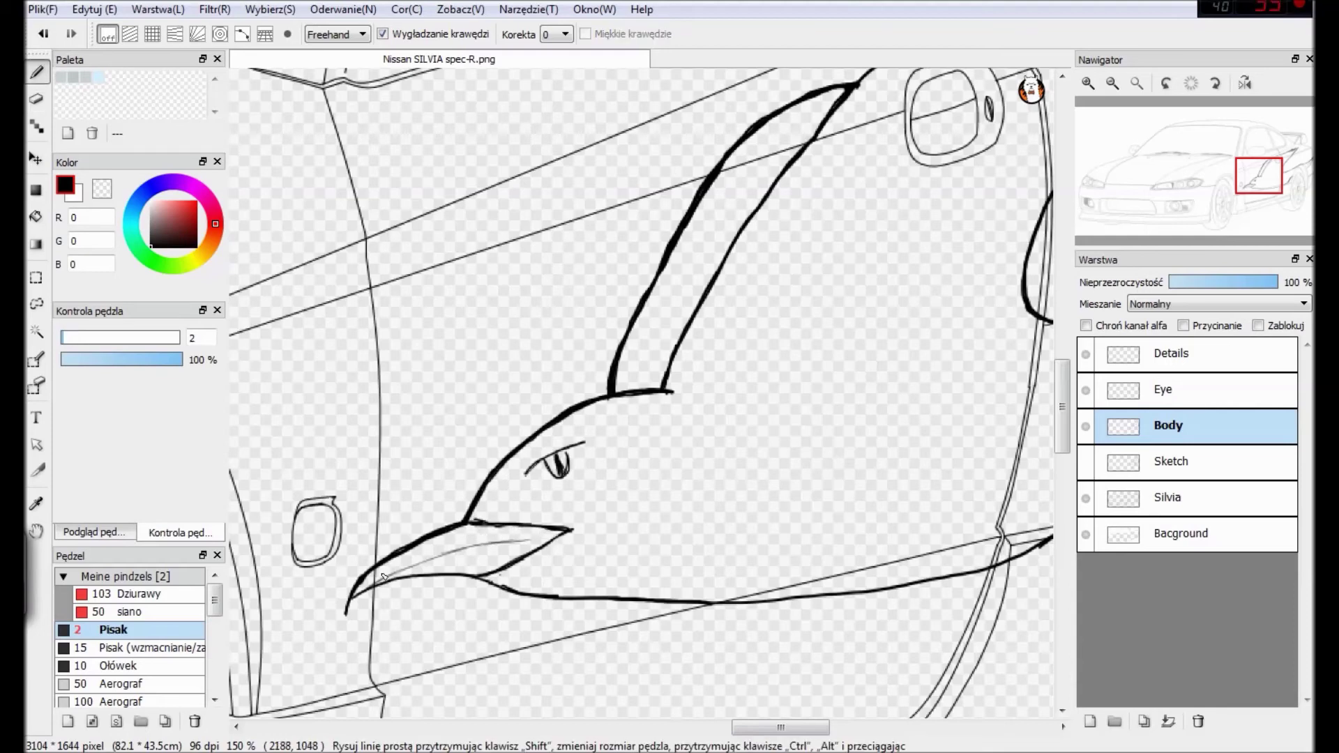
# Sketch a long, light shading line above the belly line on the Details layer, from the throat towards the rear wheel.
pyautogui.moveTo(812, 724); pyautogui.dragTo(846, 724)
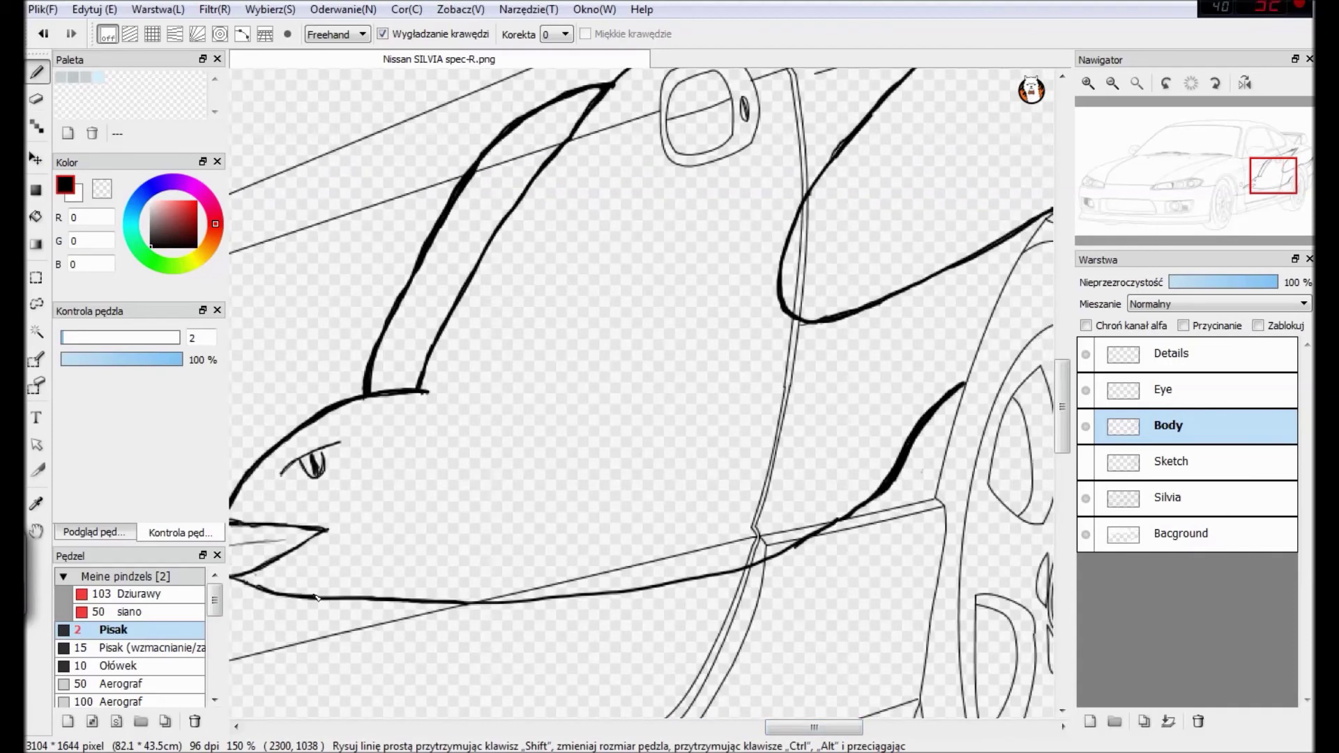
pyautogui.hotkey('ctrl', 'z')
pyautogui.click(1173, 355)
pyautogui.moveTo(389, 598)
pyautogui.mouseDown()
pyautogui.moveTo(479, 559)
pyautogui.moveTo(634, 534)
pyautogui.mouseUp()
pyautogui.moveTo(548, 551); pyautogui.dragTo(696, 520)
pyautogui.moveTo(683, 527); pyautogui.dragTo(843, 512)
pyautogui.moveTo(388, 598)
pyautogui.mouseDown()
pyautogui.moveTo(487, 558)
pyautogui.moveTo(840, 513)
pyautogui.mouseUp()
# Sketch long, light feather strokes across the upper wing, from its tip down past the door handle.
pyautogui.scroll(-3, 827, 458)
pyautogui.scroll(1, 827, 459)
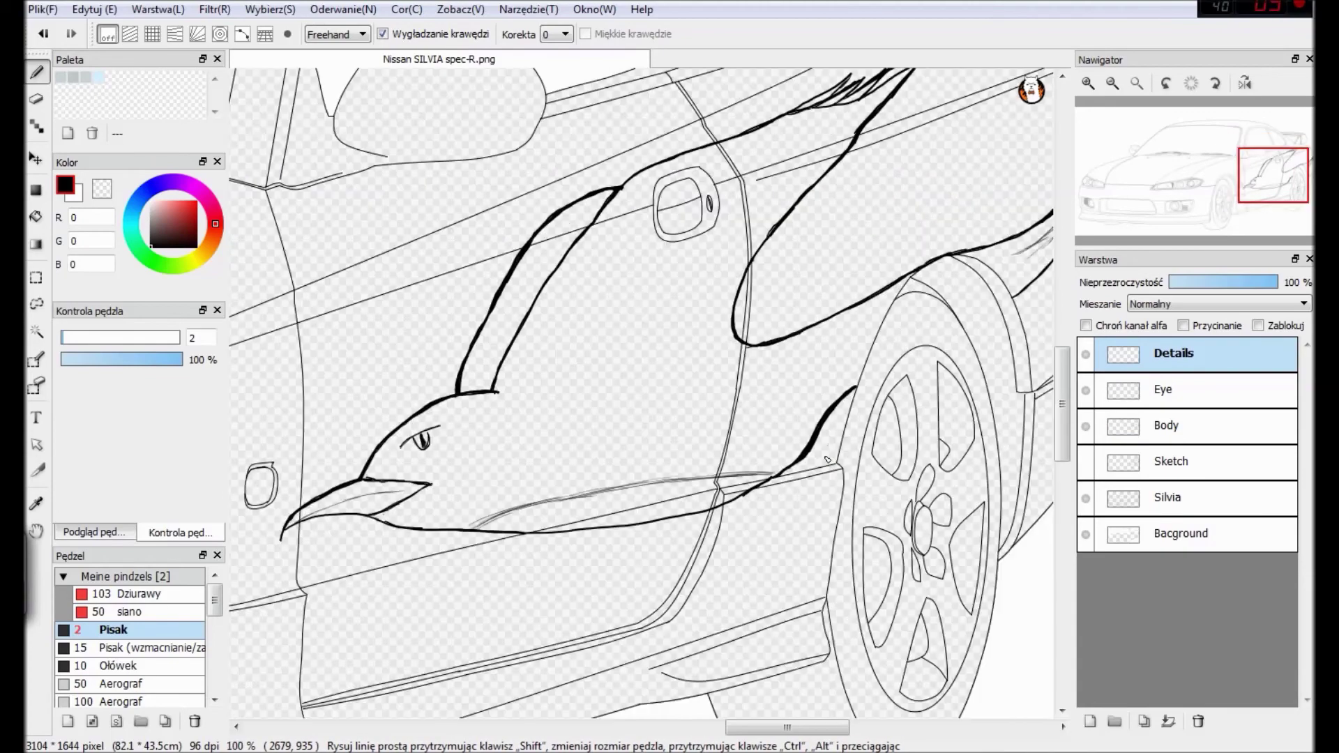
pyautogui.moveTo(838, 138)
pyautogui.mouseDown()
pyautogui.moveTo(701, 266)
pyautogui.moveTo(786, 187)
pyautogui.mouseUp()
pyautogui.moveTo(835, 161)
pyautogui.mouseDown()
pyautogui.moveTo(752, 232)
pyautogui.moveTo(696, 320)
pyautogui.mouseUp()
pyautogui.moveTo(837, 109)
pyautogui.mouseDown()
pyautogui.moveTo(695, 265)
pyautogui.moveTo(691, 221)
pyautogui.mouseUp()
pyautogui.scroll(2, 865, 105)
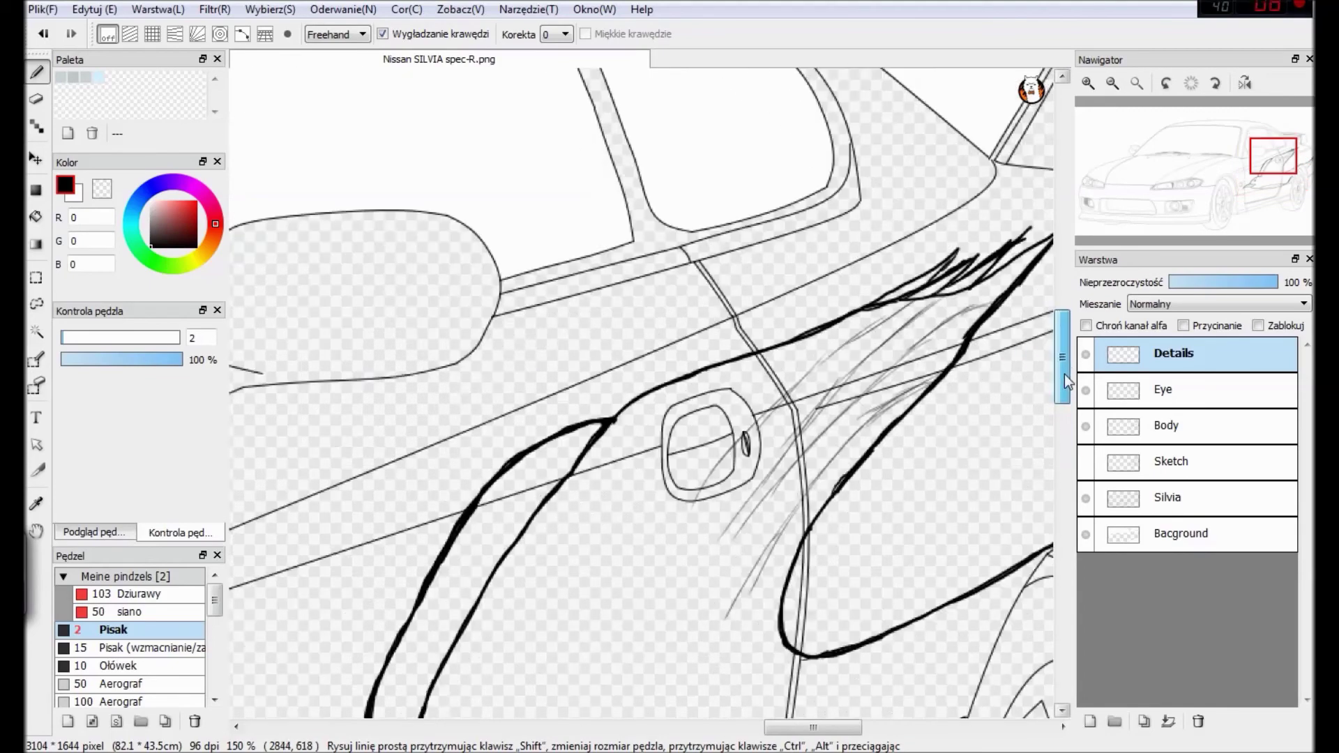
pyautogui.moveTo(872, 265); pyautogui.dragTo(704, 382)
pyautogui.hotkey('ctrl', 'z')
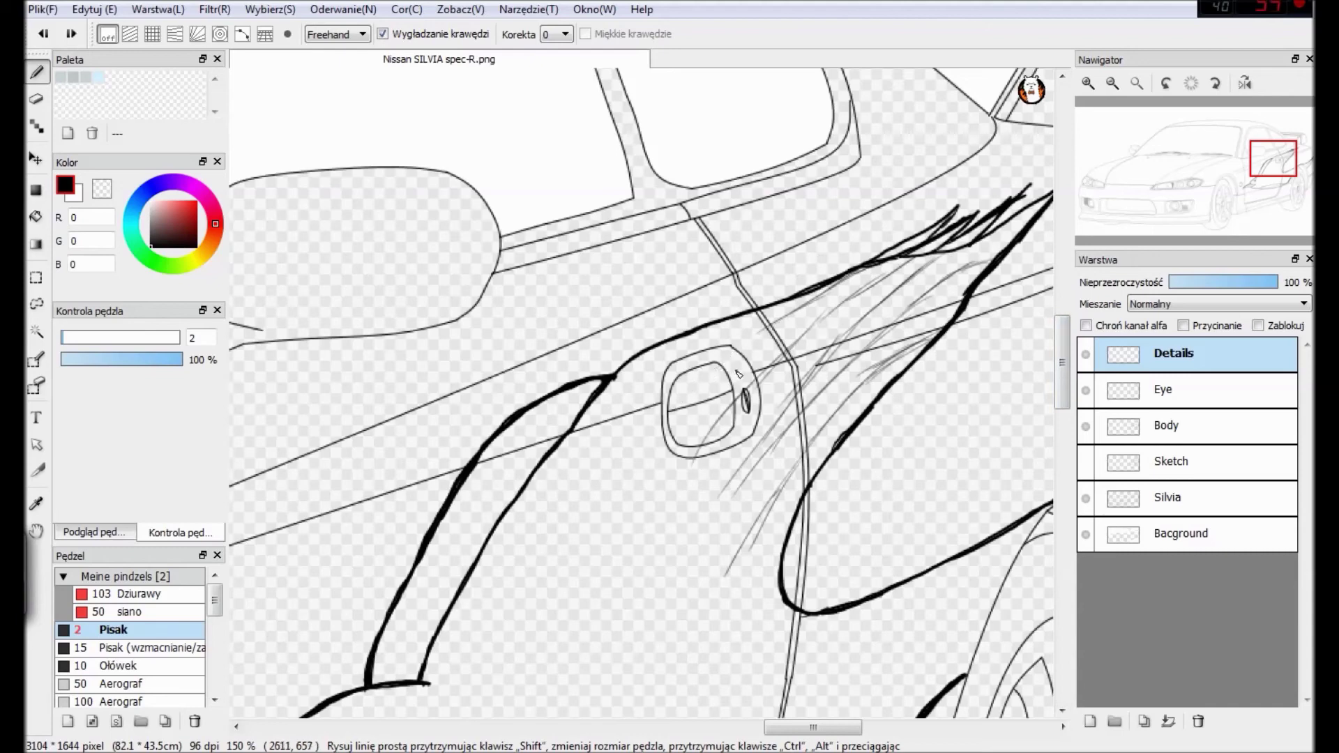
# Darken the upper wing's feather lines with repeated strokes around the door gap and along the wing's rear edge.
pyautogui.moveTo(747, 352)
pyautogui.mouseDown()
pyautogui.moveTo(911, 260)
pyautogui.moveTo(778, 363)
pyautogui.mouseUp()
pyautogui.moveTo(760, 445)
pyautogui.mouseDown()
pyautogui.moveTo(938, 256)
pyautogui.moveTo(846, 364)
pyautogui.mouseUp()
pyautogui.moveTo(815, 402); pyautogui.dragTo(743, 488)
pyautogui.moveTo(741, 488)
pyautogui.mouseDown()
pyautogui.moveTo(833, 380)
pyautogui.moveTo(1013, 233)
pyautogui.mouseUp()
pyautogui.moveTo(944, 328)
pyautogui.mouseDown()
pyautogui.moveTo(860, 389)
pyautogui.moveTo(792, 471)
pyautogui.mouseUp()
pyautogui.moveTo(824, 425); pyautogui.dragTo(743, 542)
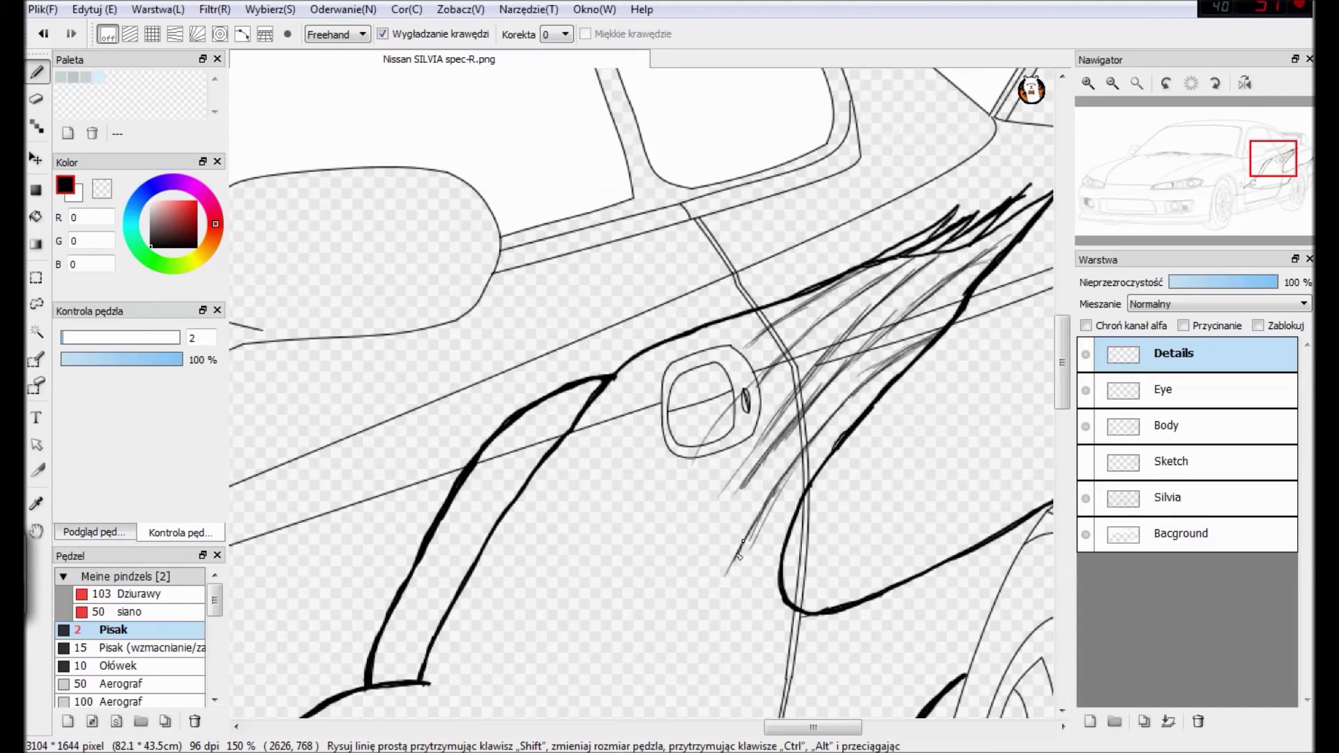
# Erase the rough feather stroke ends beside the door handle on the Details layer.
pyautogui.press('pageup')
pyautogui.press('e')
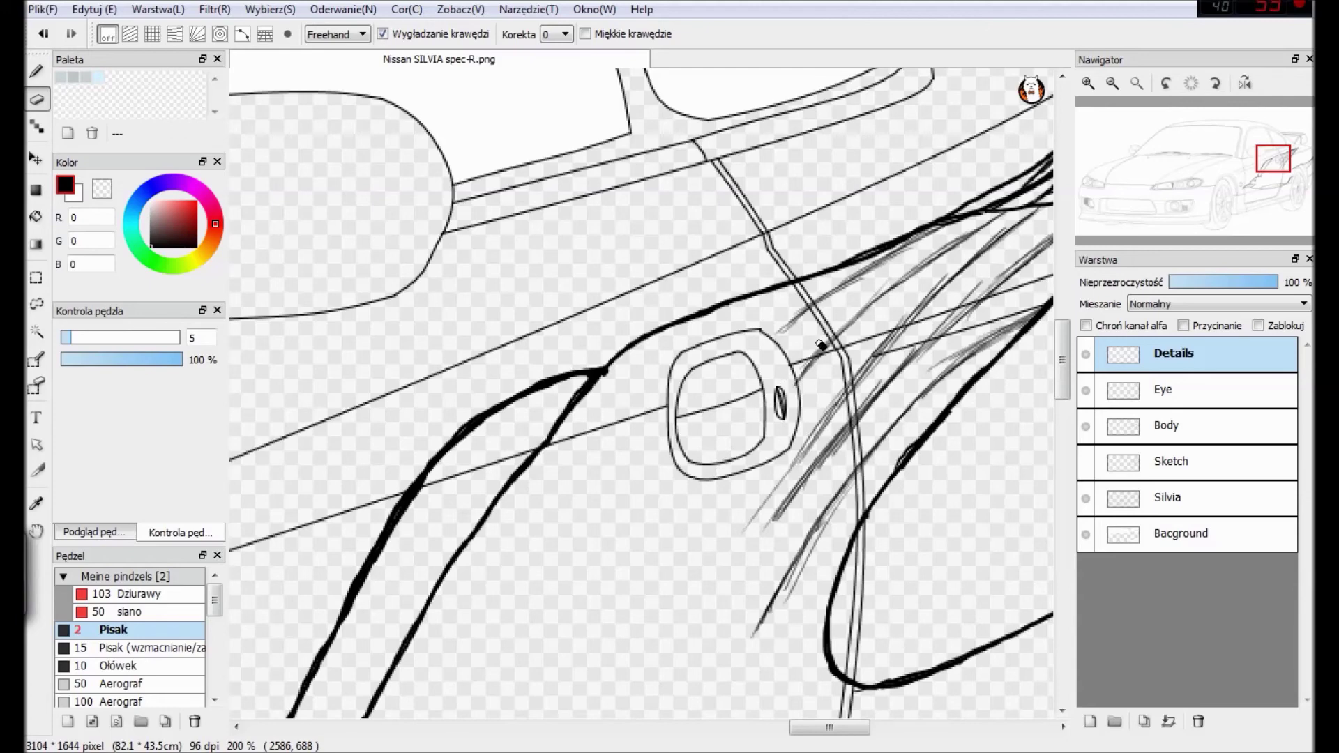
pyautogui.press('b')
pyautogui.press('e')
pyautogui.press('b')
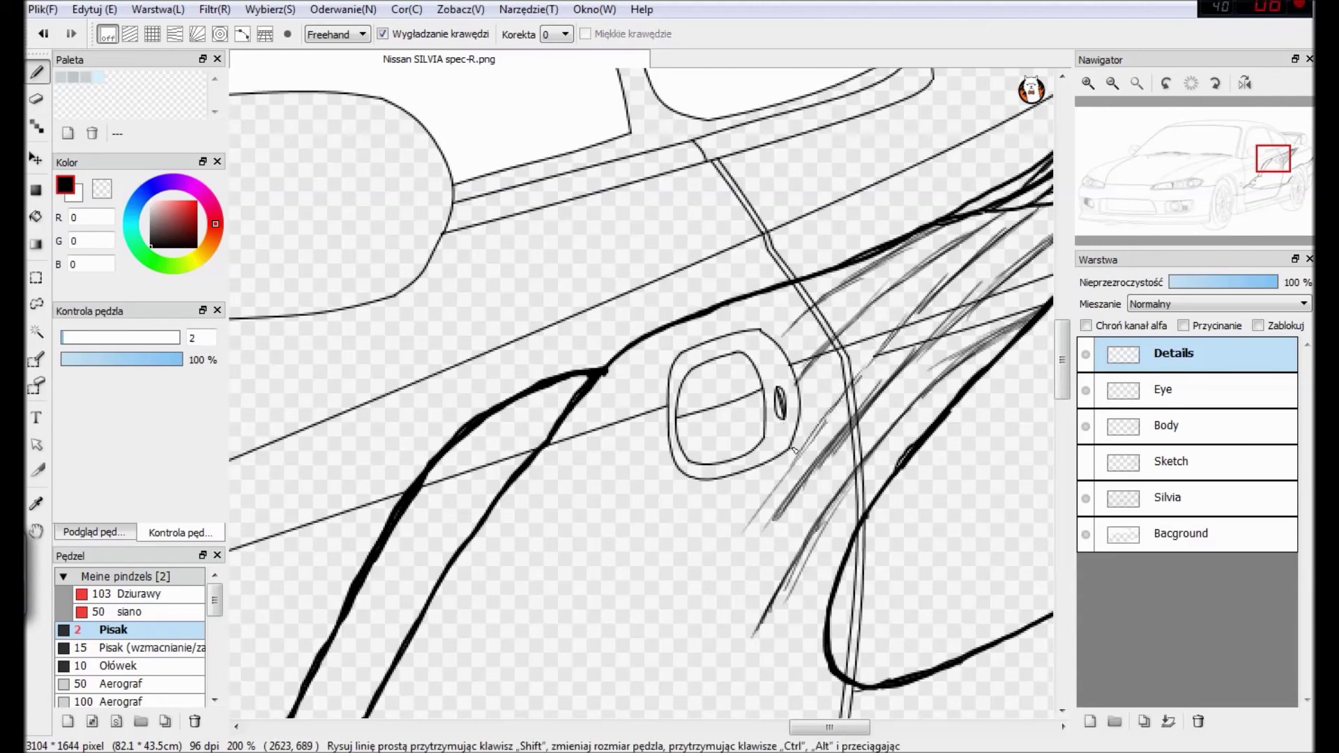
pyautogui.press('e')
pyautogui.moveTo(761, 502)
pyautogui.mouseDown()
pyautogui.moveTo(792, 508)
pyautogui.moveTo(823, 547)
pyautogui.moveTo(846, 448)
pyautogui.mouseUp()
pyautogui.press('b')
# Clean up the middle feather lines of the upper wing and add more strokes towards its rear edge.
pyautogui.moveTo(831, 728); pyautogui.dragTo(853, 728)
pyautogui.press('e')
pyautogui.moveTo(759, 275); pyautogui.dragTo(661, 383)
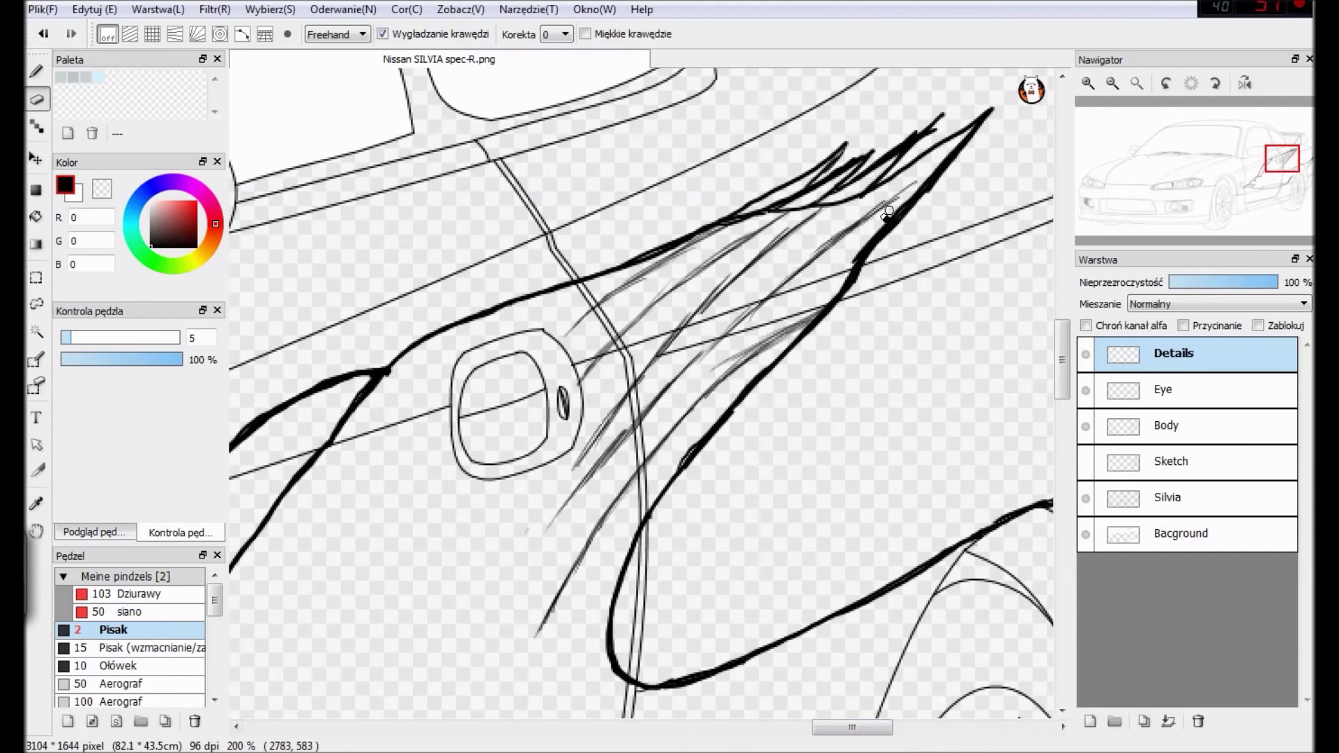
pyautogui.press('b')
pyautogui.moveTo(694, 359); pyautogui.dragTo(781, 286)
pyautogui.moveTo(727, 383); pyautogui.dragTo(813, 316)
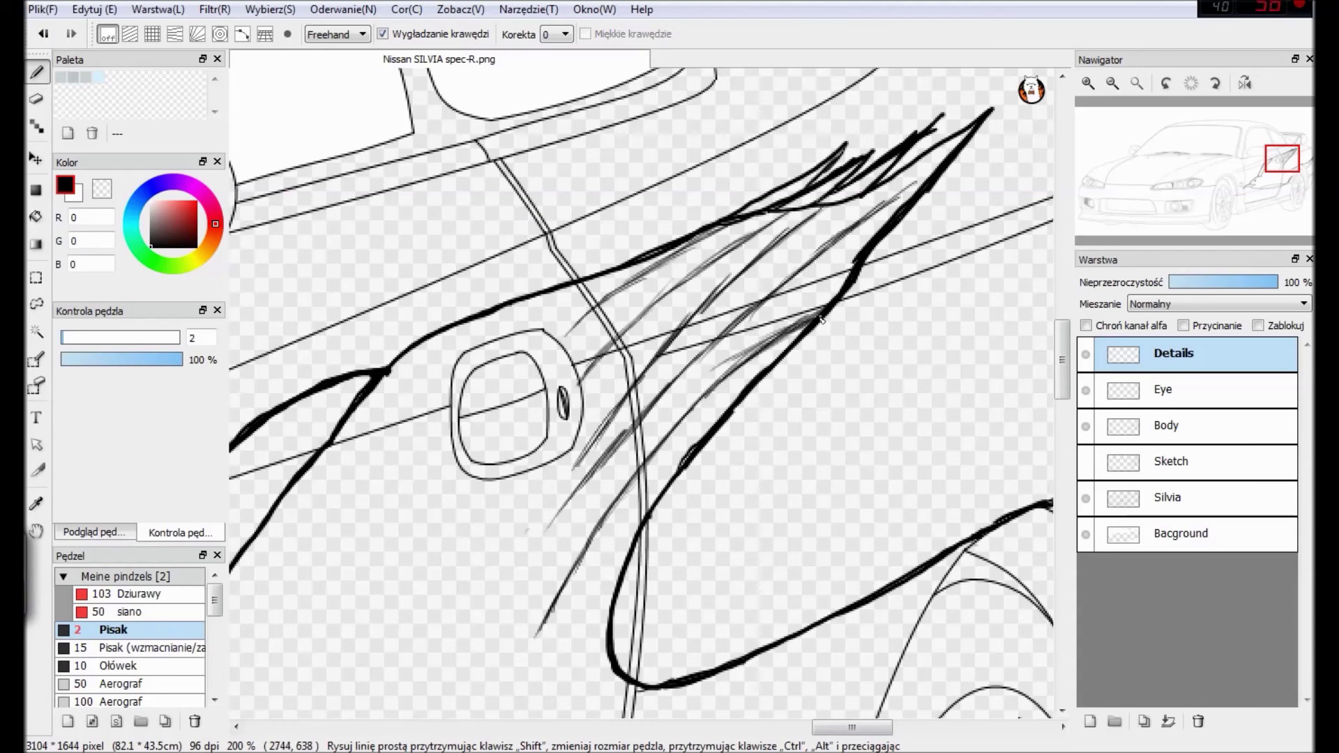
# Trim the overshooting feather tips at the end of the upper wing on the Body layer.
pyautogui.click(1168, 426)
pyautogui.press('e')
pyautogui.moveTo(921, 130); pyautogui.dragTo(943, 114)
pyautogui.press('b')
pyautogui.press('e')
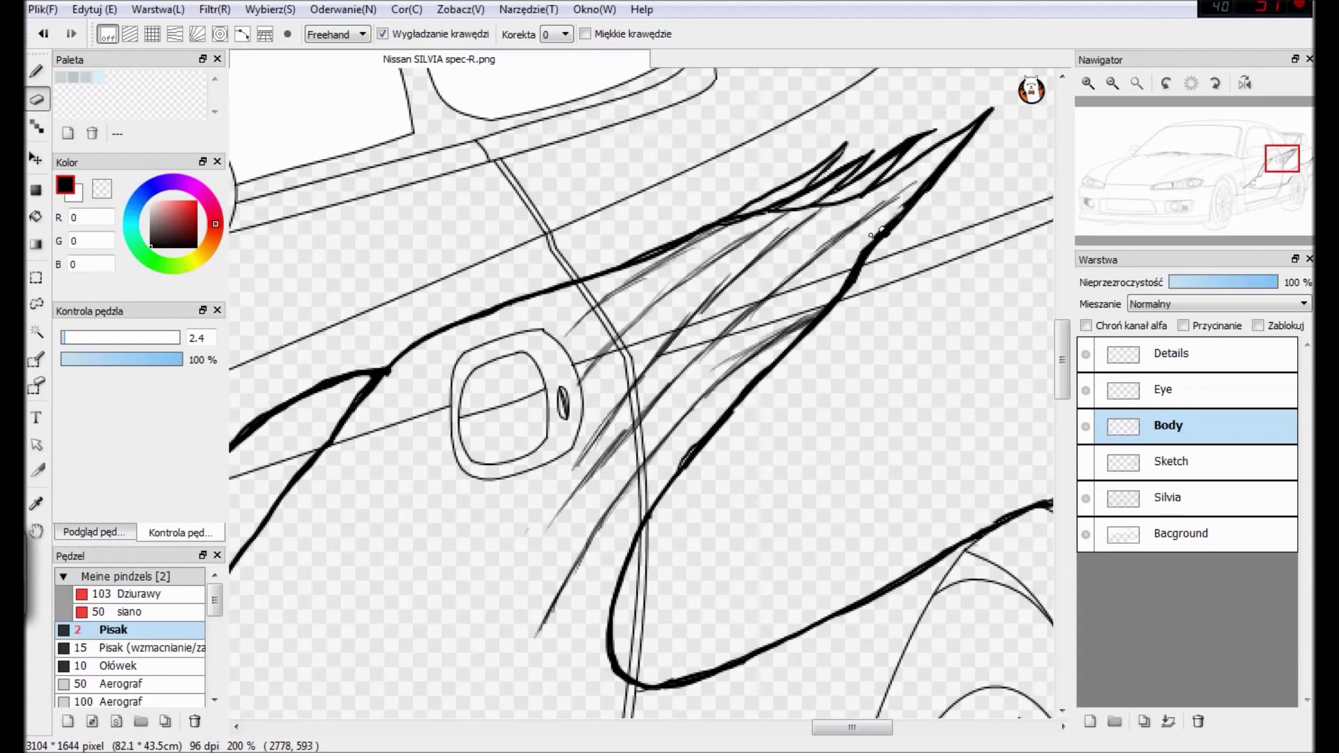
pyautogui.press('b')
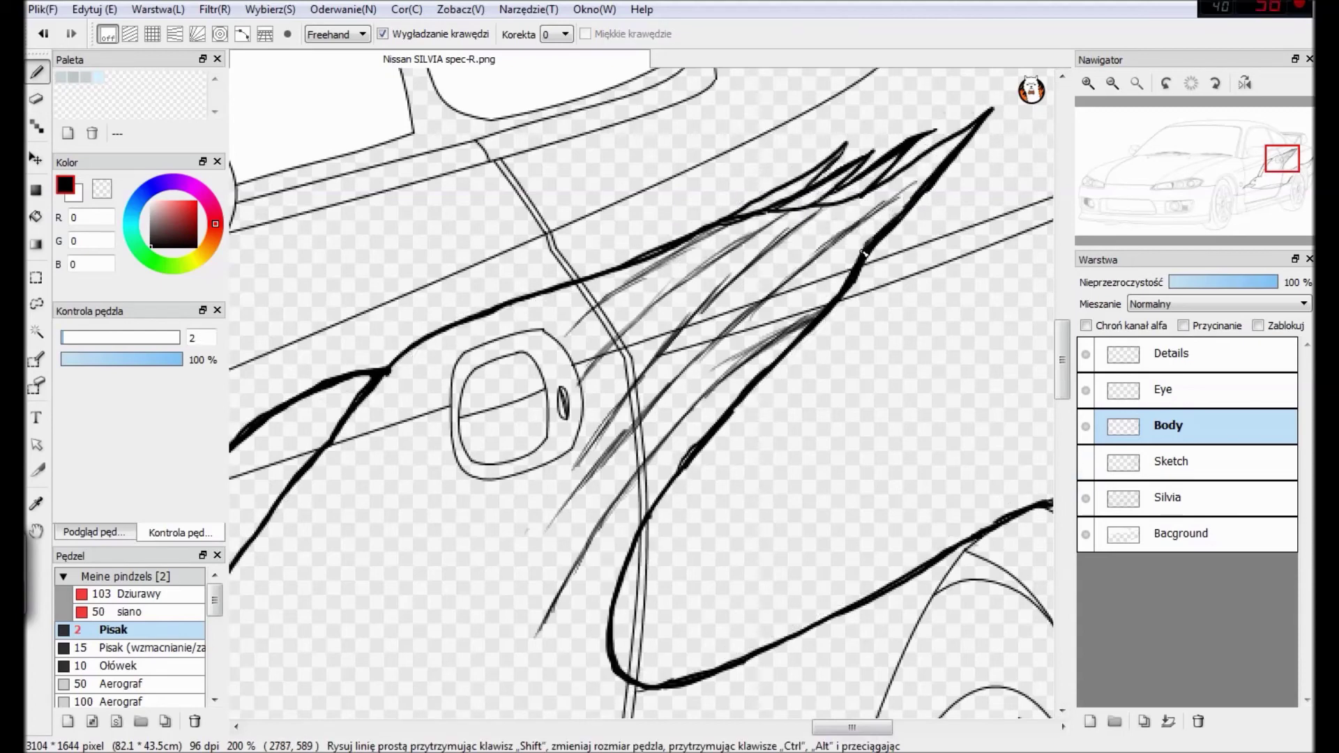
# Draw a crest of short, slanted feather strokes on top of the bird's head on the Details layer.
pyautogui.moveTo(851, 727); pyautogui.dragTo(896, 727)
pyautogui.moveTo(1061, 371); pyautogui.dragTo(1059, 392)
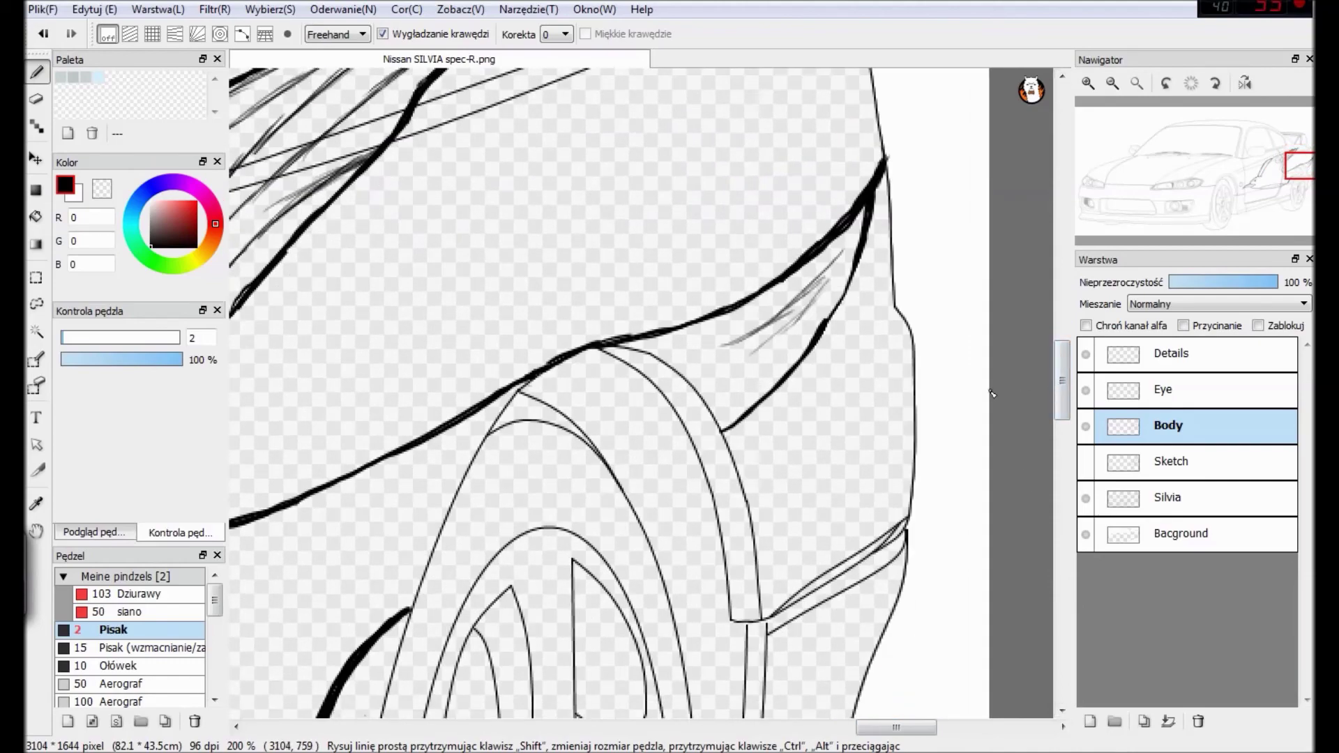
pyautogui.moveTo(931, 727); pyautogui.dragTo(789, 722)
pyautogui.moveTo(1062, 380); pyautogui.dragTo(1061, 415)
pyautogui.click(1172, 355)
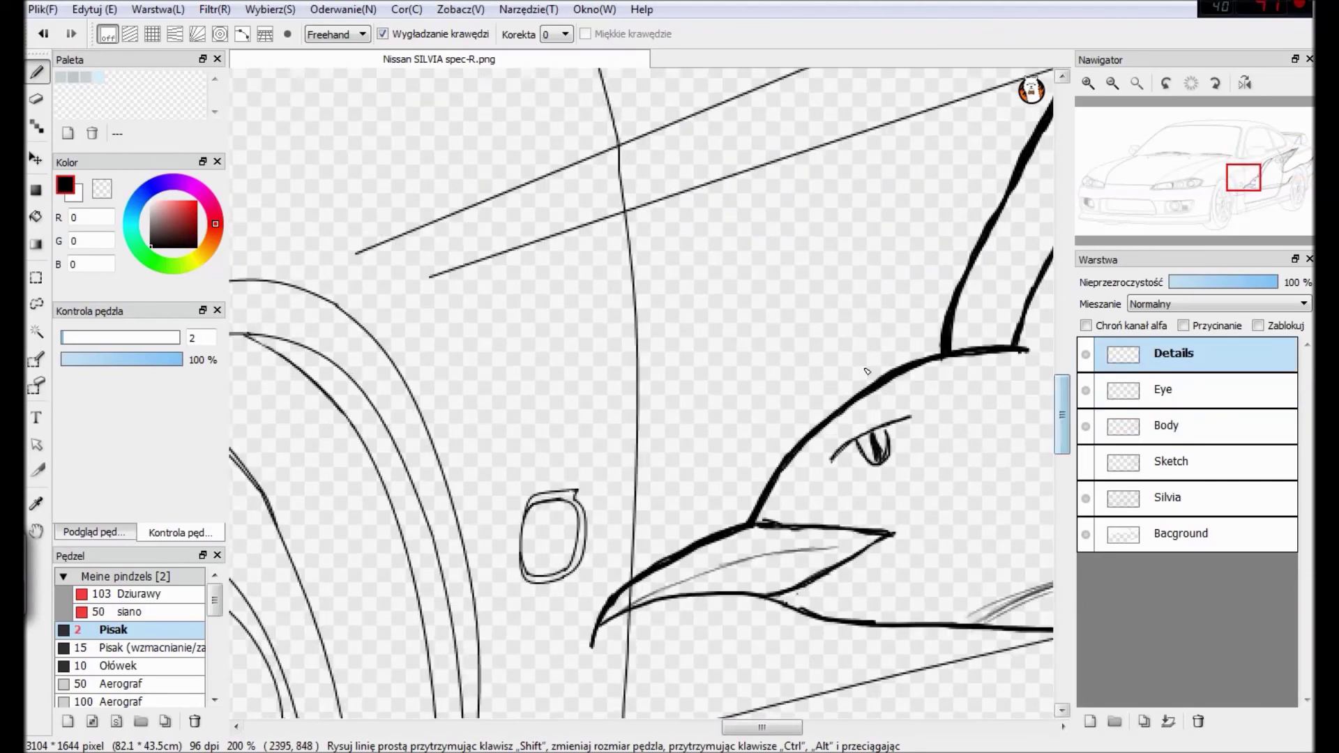
pyautogui.moveTo(757, 727); pyautogui.dragTo(787, 727)
pyautogui.moveTo(614, 408); pyautogui.dragTo(662, 334)
pyautogui.moveTo(641, 388); pyautogui.dragTo(680, 325)
pyautogui.moveTo(614, 409); pyautogui.dragTo(684, 321)
pyautogui.moveTo(659, 373); pyautogui.dragTo(710, 311)
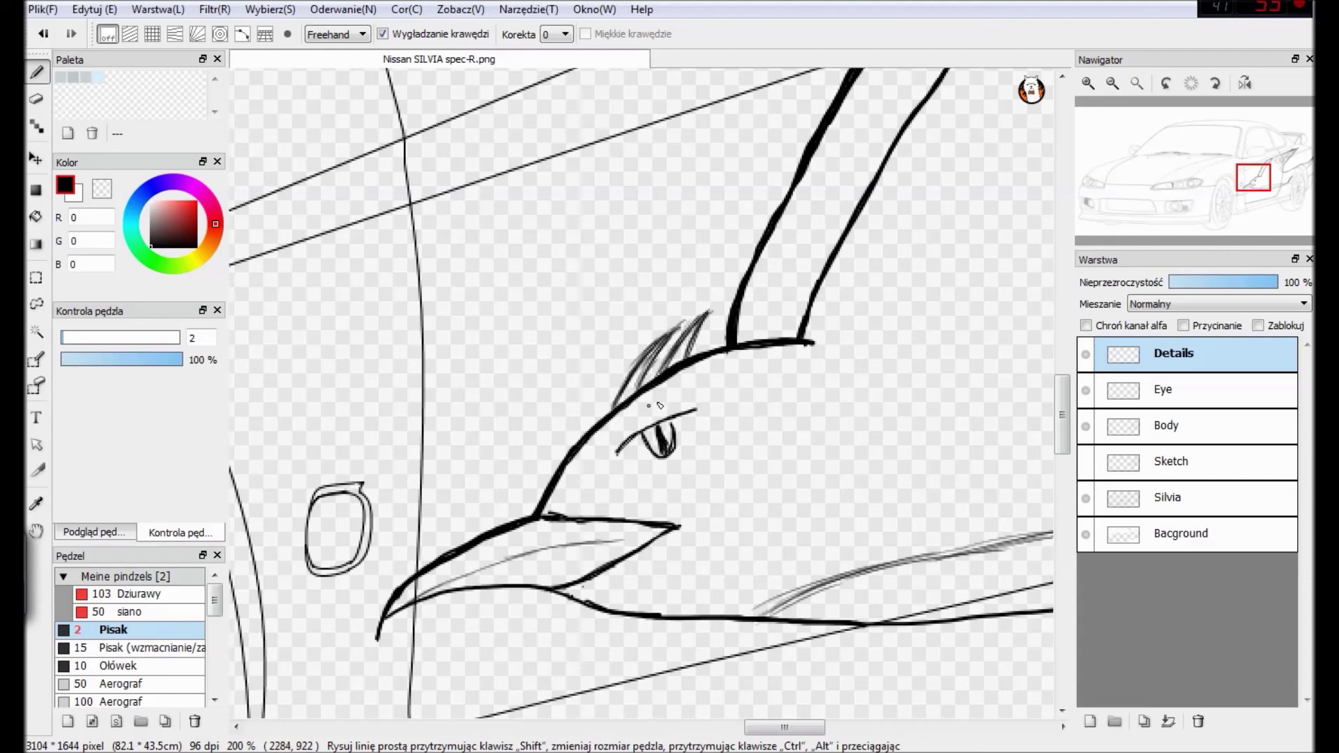
pyautogui.moveTo(604, 413)
pyautogui.mouseDown()
pyautogui.moveTo(627, 365)
pyautogui.moveTo(613, 388)
pyautogui.moveTo(662, 383)
pyautogui.moveTo(642, 354)
pyautogui.mouseUp()
pyautogui.moveTo(668, 361); pyautogui.dragTo(655, 377)
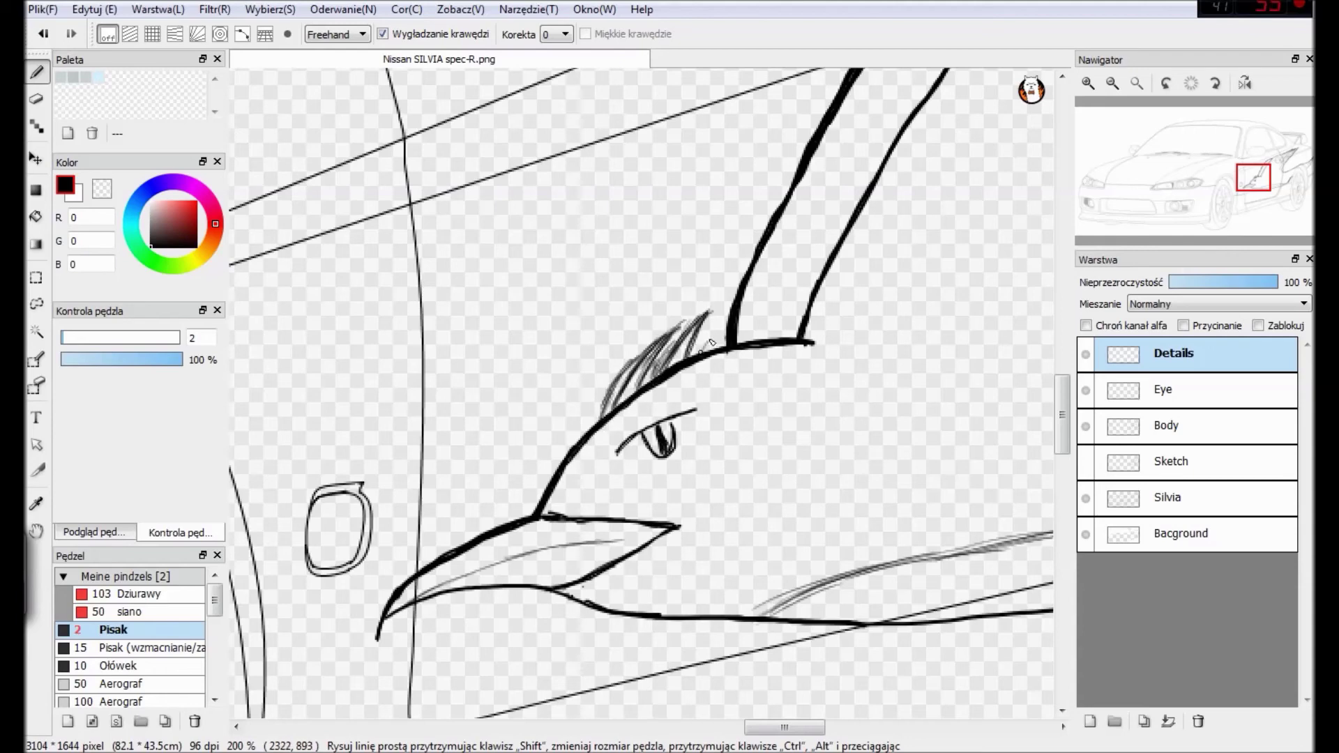
# Draw a cluster of short feather strokes on the cheek, behind the beak and below the eye.
pyautogui.hscroll(3, 716, 461)
pyautogui.moveTo(604, 526); pyautogui.dragTo(743, 508)
pyautogui.moveTo(680, 485); pyautogui.dragTo(746, 507)
pyautogui.moveTo(708, 496); pyautogui.dragTo(787, 497)
pyautogui.moveTo(743, 479); pyautogui.dragTo(813, 486)
pyautogui.moveTo(621, 525); pyautogui.dragTo(712, 510)
pyautogui.moveTo(661, 519)
pyautogui.mouseDown()
pyautogui.moveTo(743, 494)
pyautogui.moveTo(714, 497)
pyautogui.moveTo(757, 499)
pyautogui.mouseUp()
pyautogui.moveTo(689, 500); pyautogui.dragTo(746, 495)
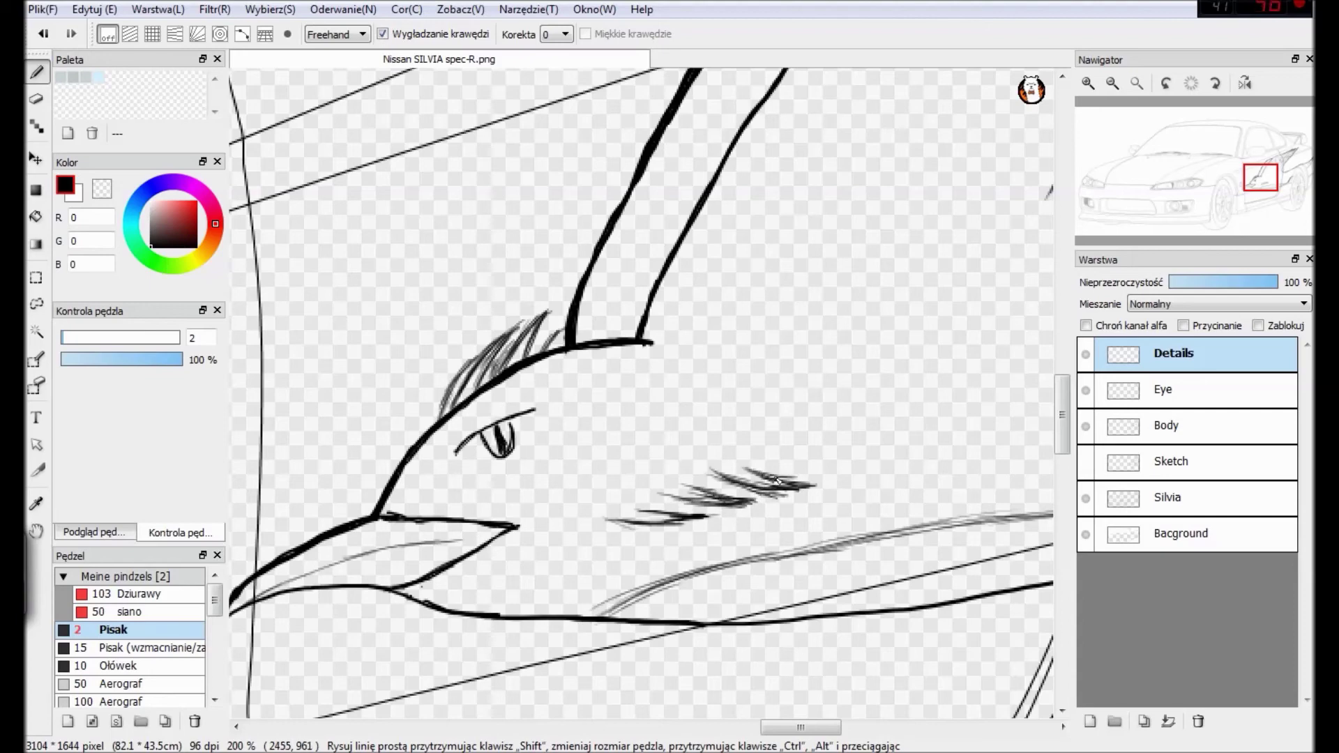
# Darken the long shading line above the belly and add a stroke along the front wing on the Details layer.
pyautogui.hscroll(2, 551, 447)
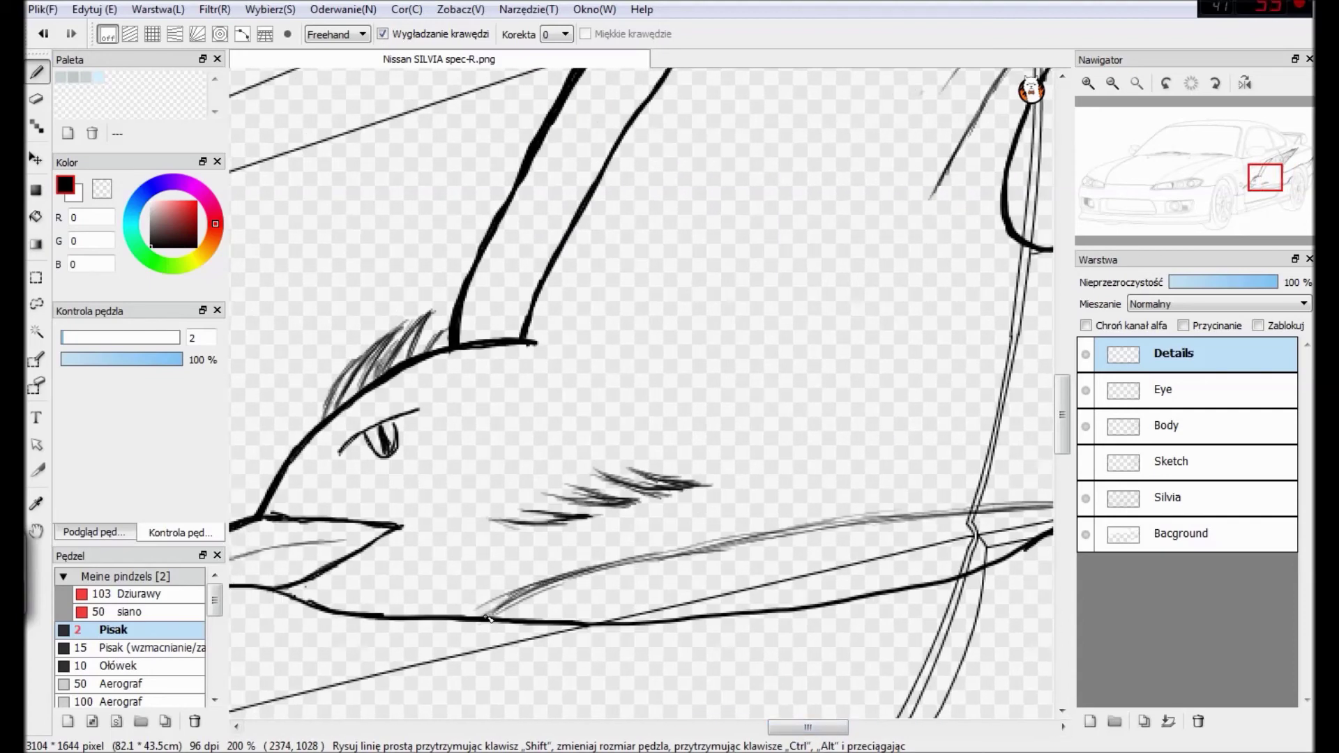
pyautogui.moveTo(489, 615)
pyautogui.mouseDown()
pyautogui.moveTo(635, 562)
pyautogui.moveTo(811, 529)
pyautogui.mouseUp()
pyautogui.hscroll(2, 811, 529)
pyautogui.moveTo(667, 535); pyautogui.dragTo(956, 498)
pyautogui.scroll(3, 1055, 420)
pyautogui.moveTo(359, 512)
pyautogui.mouseDown()
pyautogui.moveTo(452, 348)
pyautogui.moveTo(540, 251)
pyautogui.mouseUp()
# Draw a curved line across the body that runs into the lower bend of the upper wing.
pyautogui.moveTo(826, 728); pyautogui.dragTo(866, 727)
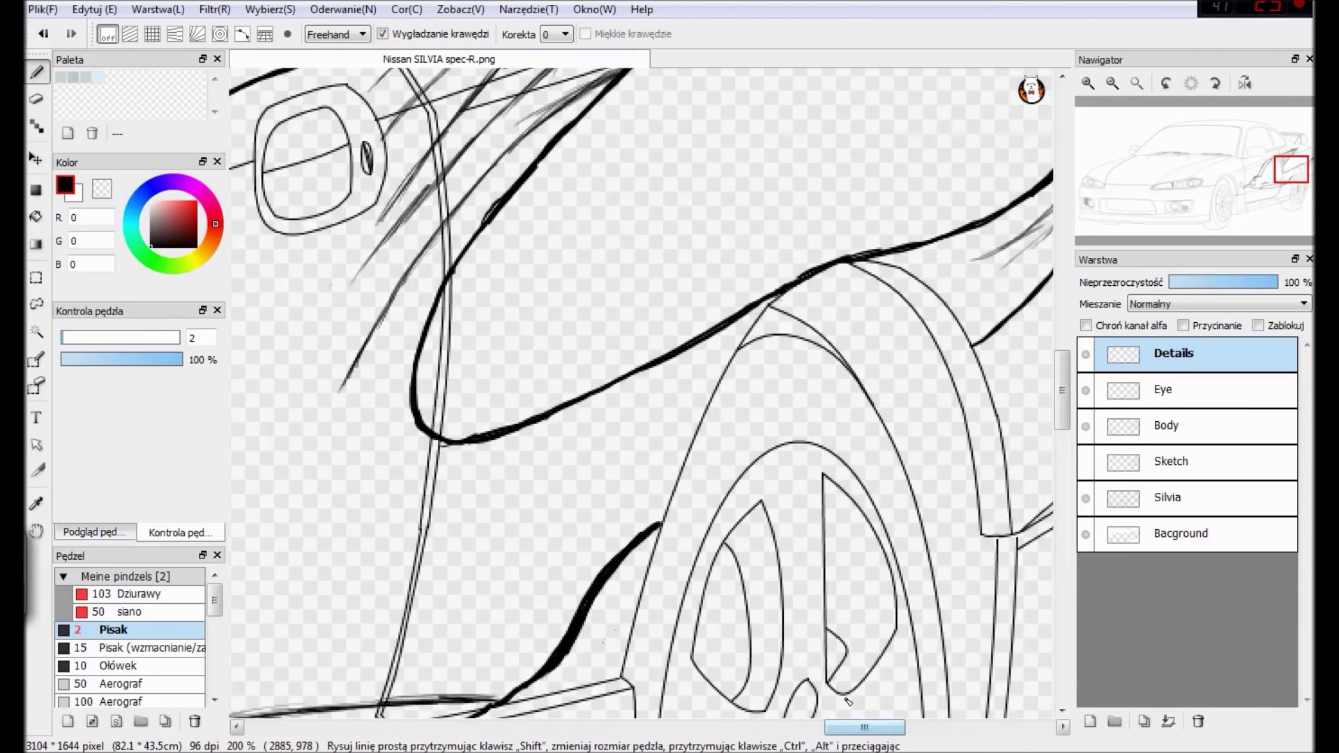
pyautogui.scroll(-5, 849, 702)
pyautogui.moveTo(752, 727); pyautogui.dragTo(679, 720)
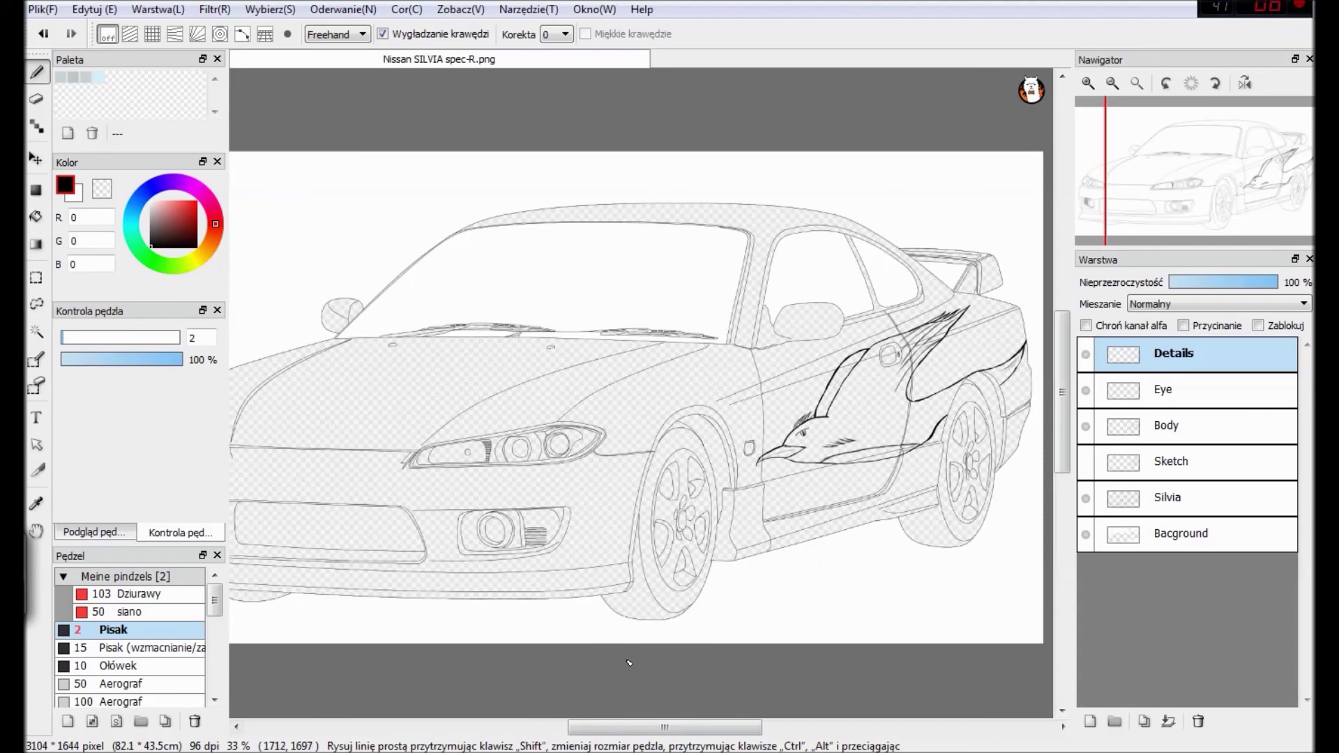
pyautogui.scroll(2, 929, 406)
pyautogui.moveTo(681, 728); pyautogui.dragTo(741, 728)
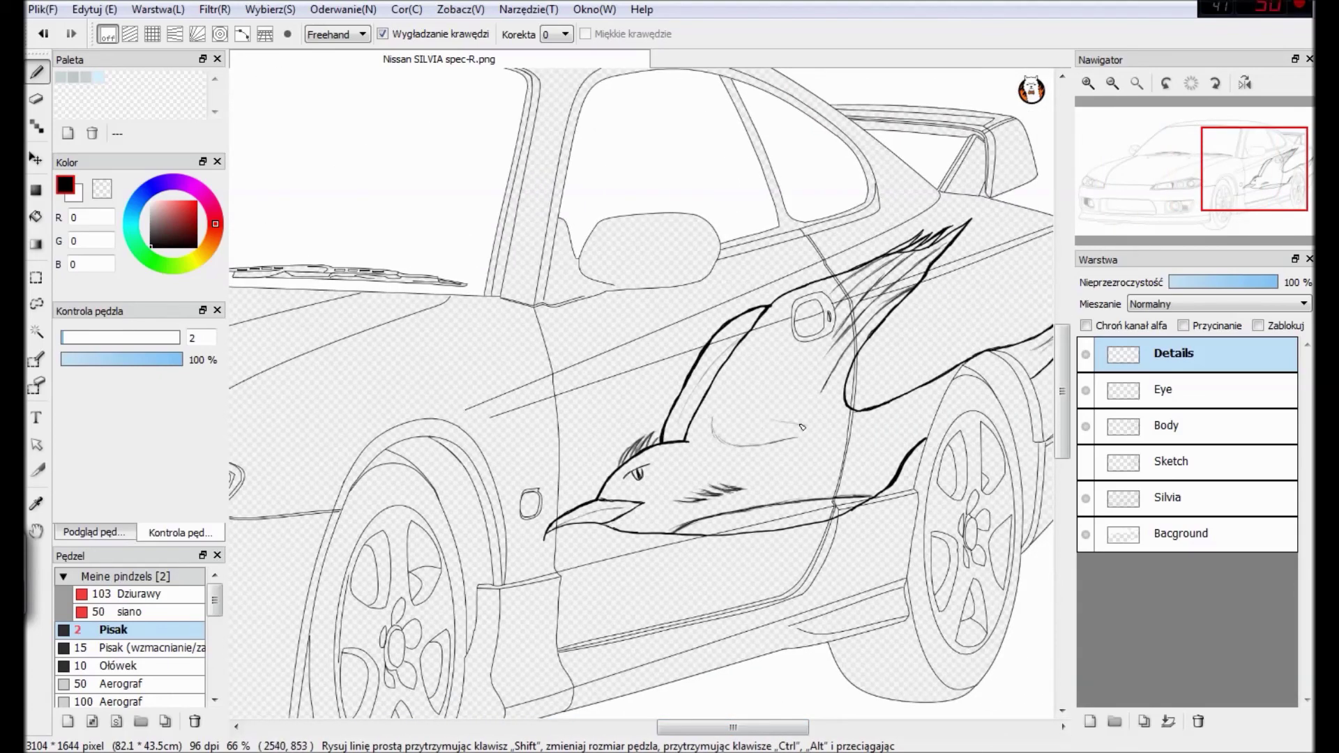
pyautogui.scroll(2, 783, 359)
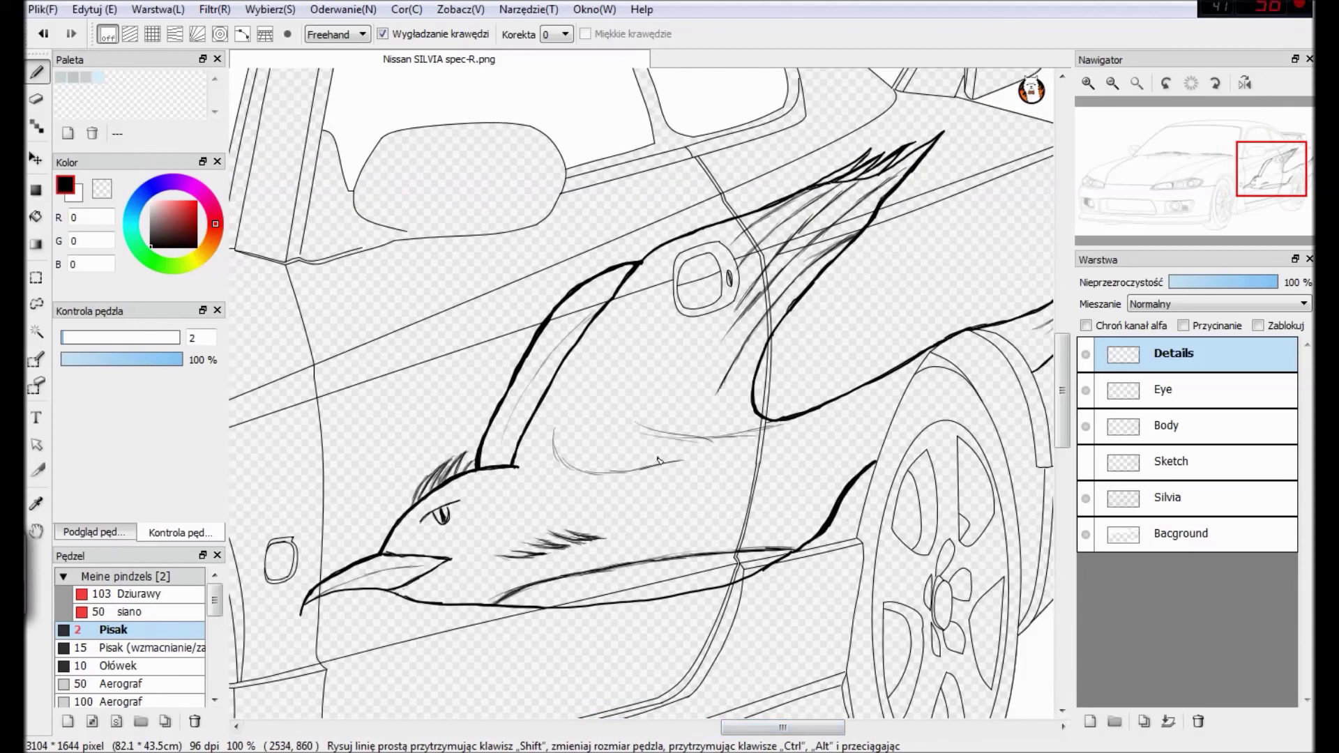
pyautogui.scroll(1, 652, 327)
pyautogui.moveTo(683, 454); pyautogui.dragTo(835, 444)
# Erase the faint body curve below the front wing and redraw it from the base of the second wing edge.
pyautogui.press('e')
pyautogui.moveTo(511, 453)
pyautogui.mouseDown()
pyautogui.moveTo(515, 479)
pyautogui.moveTo(558, 482)
pyautogui.moveTo(606, 512)
pyautogui.moveTo(701, 499)
pyautogui.mouseUp()
pyautogui.press('b')
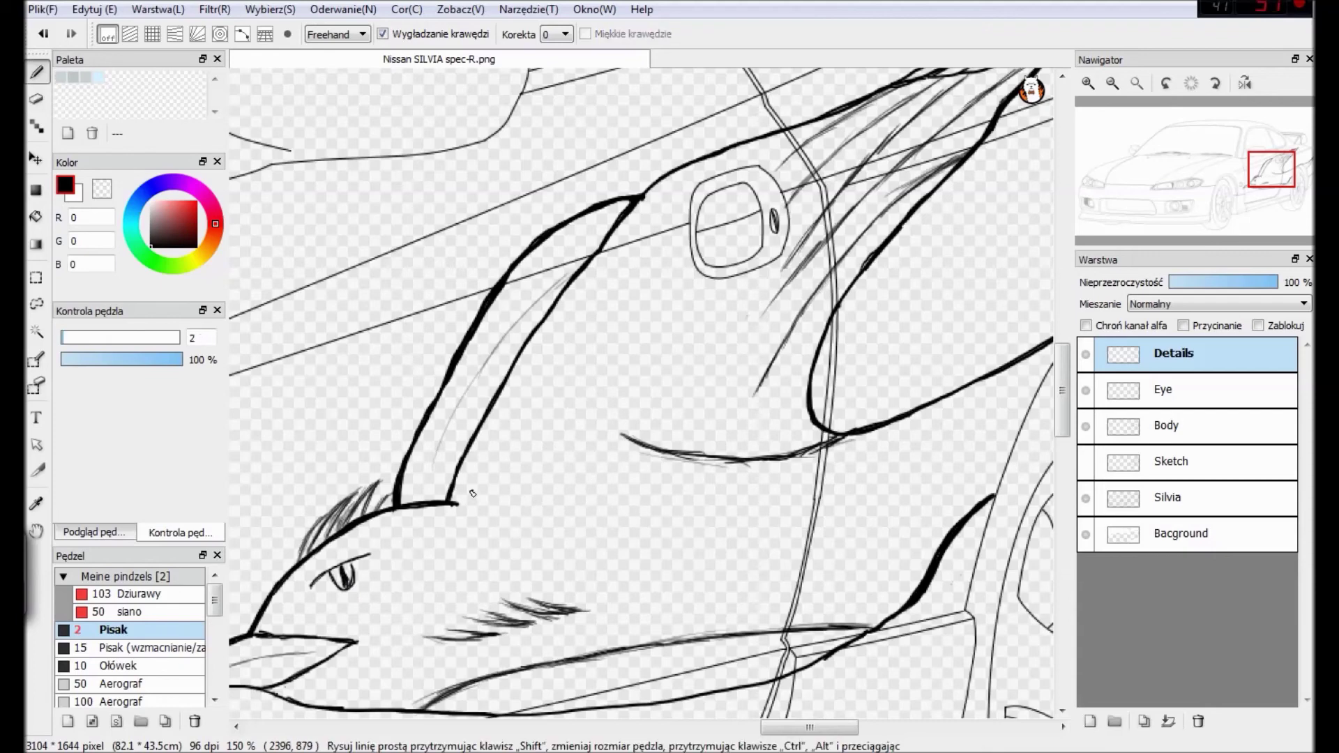
pyautogui.moveTo(467, 485); pyautogui.dragTo(512, 524)
pyautogui.moveTo(472, 447)
pyautogui.mouseDown()
pyautogui.moveTo(522, 533)
pyautogui.moveTo(673, 506)
pyautogui.mouseUp()
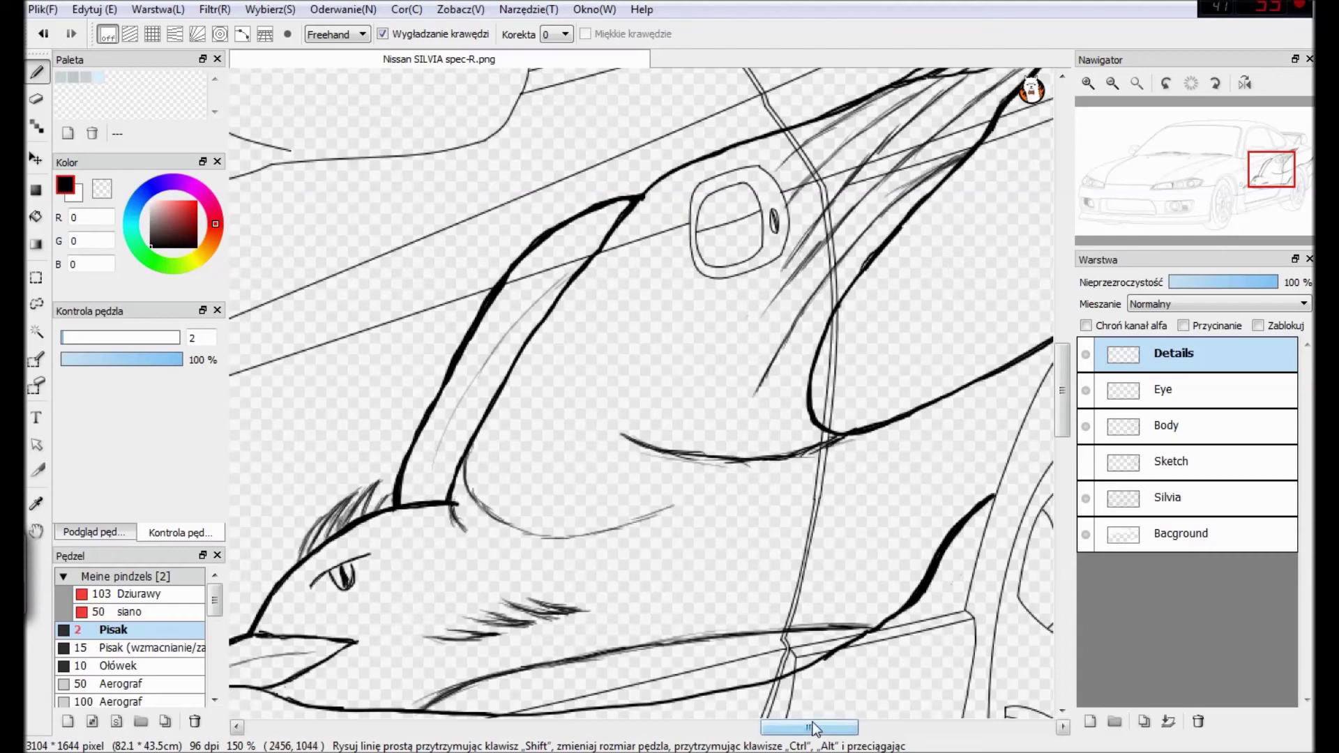
pyautogui.moveTo(814, 728); pyautogui.dragTo(863, 729)
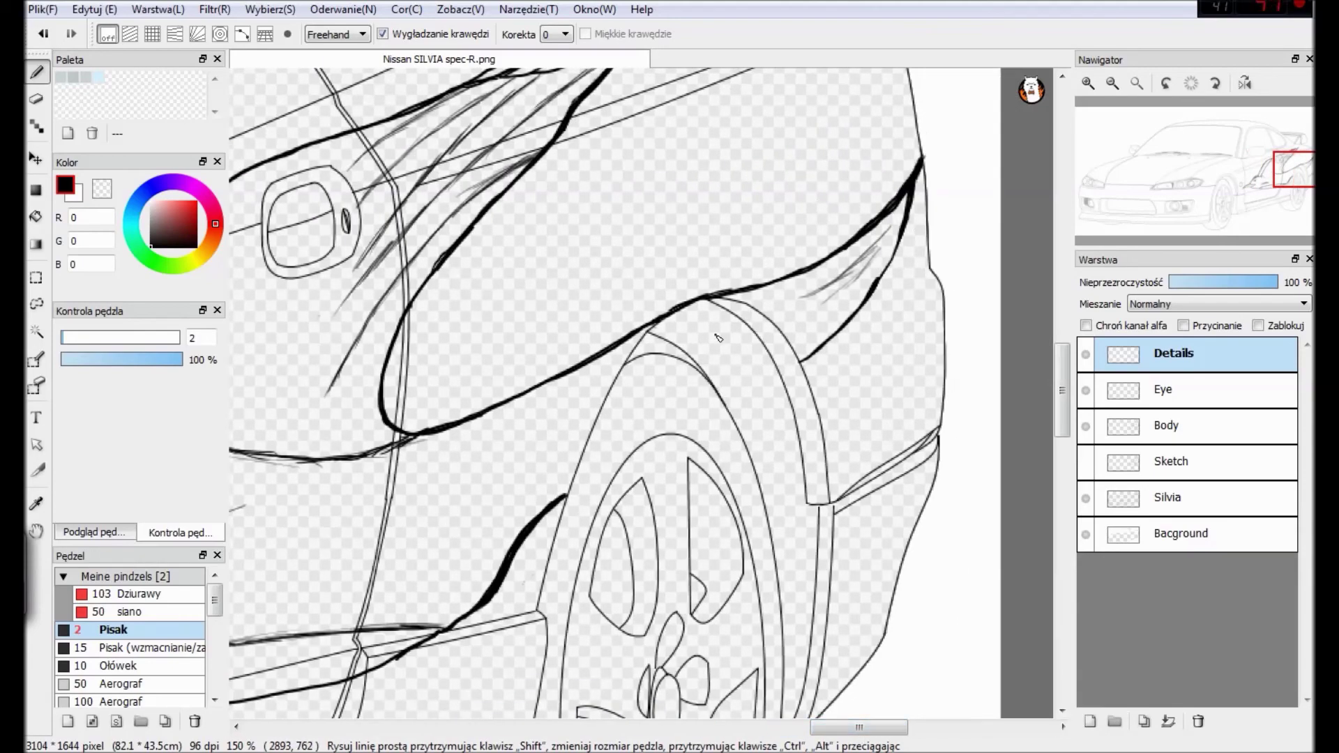
pyautogui.scroll(-3, 718, 338)
pyautogui.moveTo(771, 728); pyautogui.dragTo(727, 727)
pyautogui.scroll(2, 744, 506)
pyautogui.moveTo(754, 437); pyautogui.dragTo(788, 396)
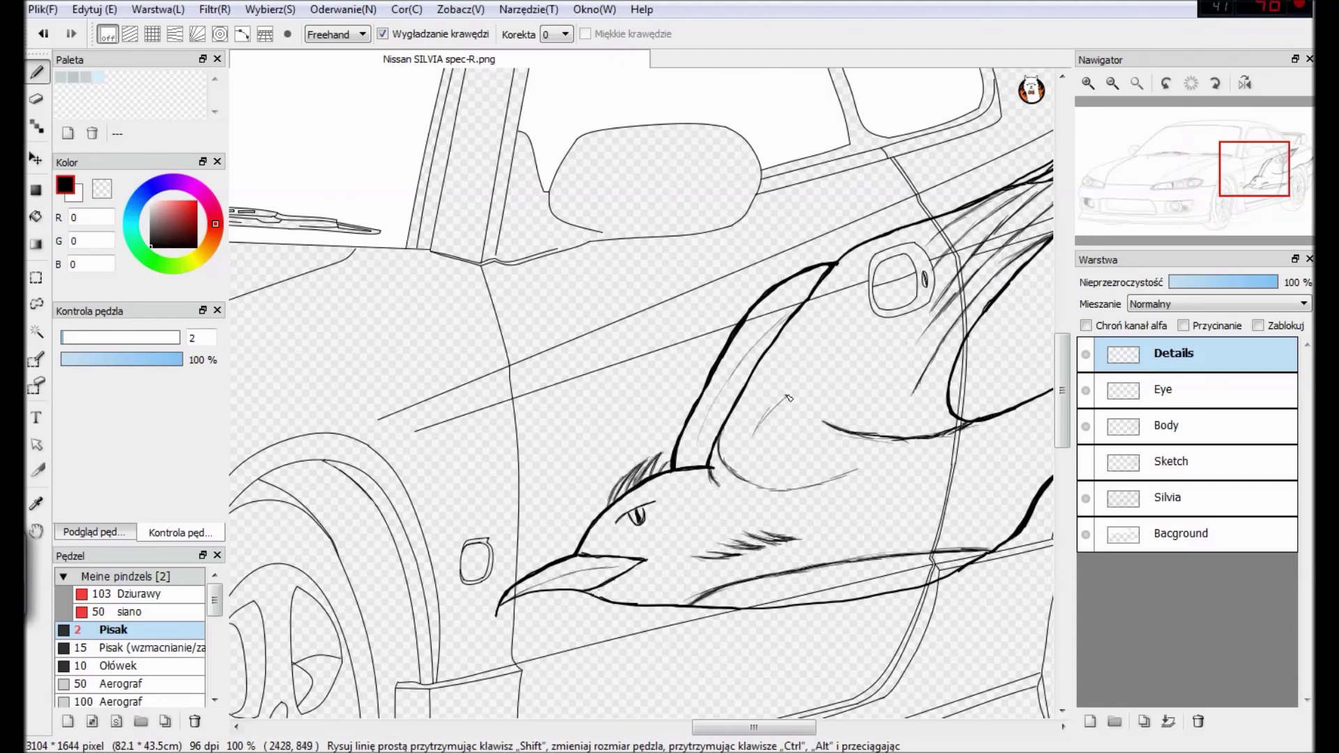
pyautogui.hotkey('ctrl', 'z')
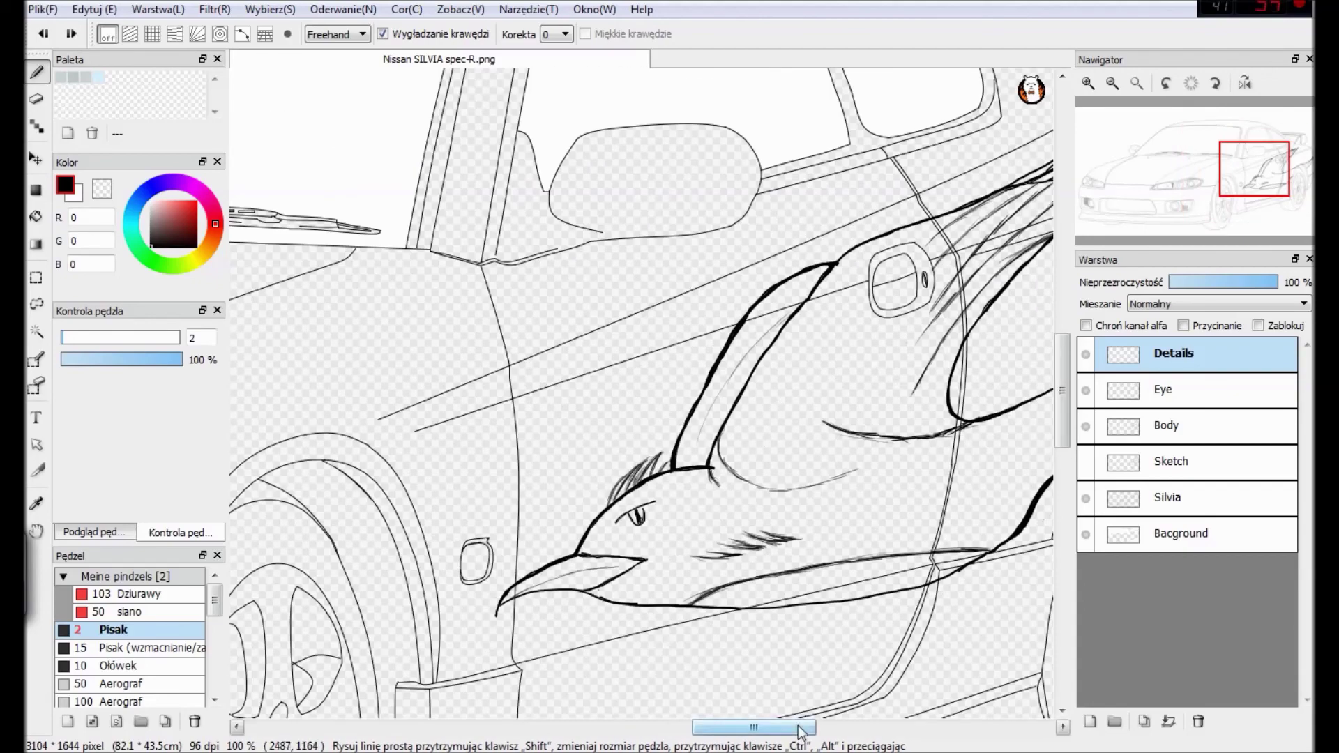
# Clean up and thicken the curved body line that runs into the lower bend of the upper wing.
pyautogui.scroll(2, 802, 460)
pyautogui.press('e')
pyautogui.moveTo(690, 493); pyautogui.dragTo(929, 467)
pyautogui.press('b')
pyautogui.moveTo(623, 448)
pyautogui.mouseDown()
pyautogui.moveTo(709, 480)
pyautogui.moveTo(919, 454)
pyautogui.mouseUp()
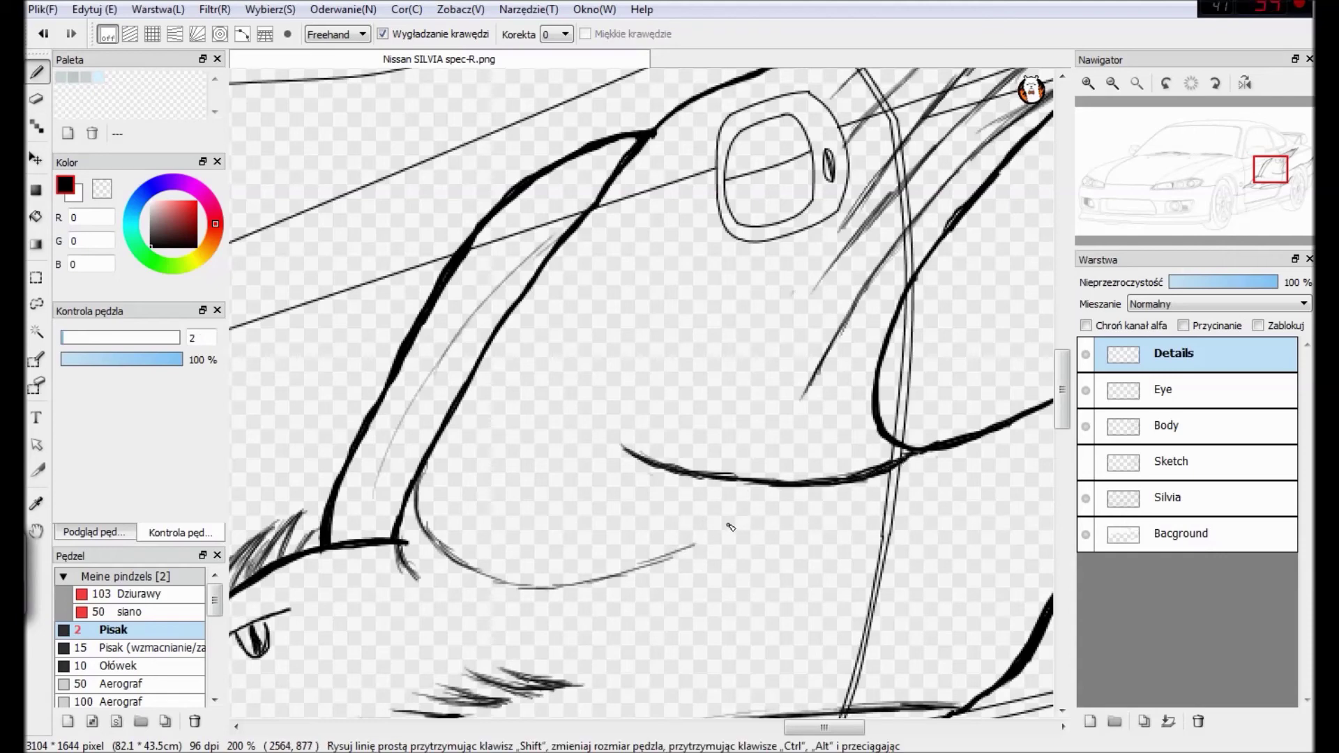
# Show the Sketch layer and sketch a stepped, curved shape along both edges of the front wing.
pyautogui.scroll(-2, 736, 509)
pyautogui.click(1172, 461)
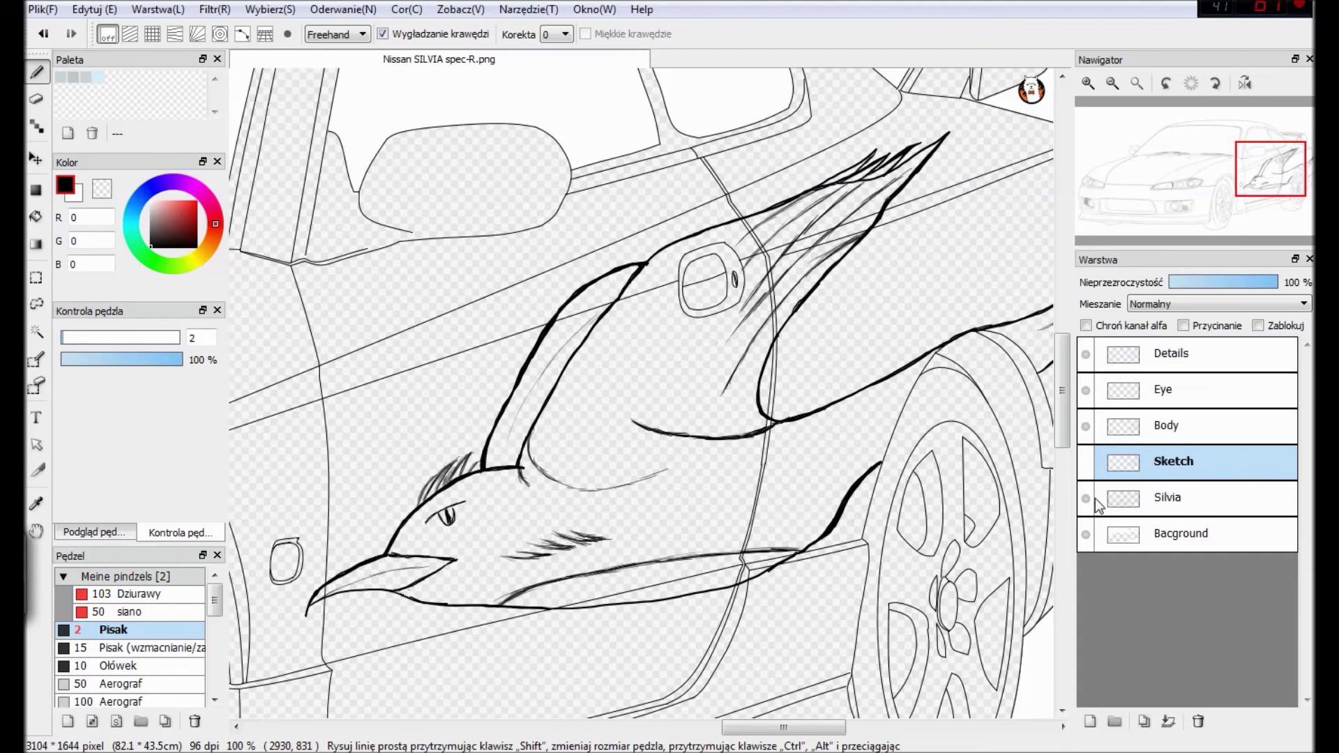
pyautogui.click(1086, 461)
pyautogui.moveTo(564, 396); pyautogui.dragTo(629, 291)
pyautogui.moveTo(589, 376); pyautogui.dragTo(591, 374)
pyautogui.moveTo(564, 323)
pyautogui.mouseDown()
pyautogui.moveTo(539, 379)
pyautogui.moveTo(600, 317)
pyautogui.mouseUp()
# Erase the middle sections of both front wing edges on the Body layer.
pyautogui.click(1174, 426)
pyautogui.press('e')
pyautogui.click(1087, 462)
pyautogui.click(1086, 462)
pyautogui.moveTo(550, 398); pyautogui.dragTo(565, 367)
pyautogui.moveTo(599, 320); pyautogui.dragTo(621, 299)
pyautogui.moveTo(542, 340)
pyautogui.mouseDown()
pyautogui.moveTo(556, 319)
pyautogui.moveTo(524, 373)
pyautogui.mouseUp()
# Ink the curved inner edge of the front wing on the Body layer with a size 3 brush.
pyautogui.press('b')
pyautogui.click(1109, 461)
pyautogui.click(1101, 415)
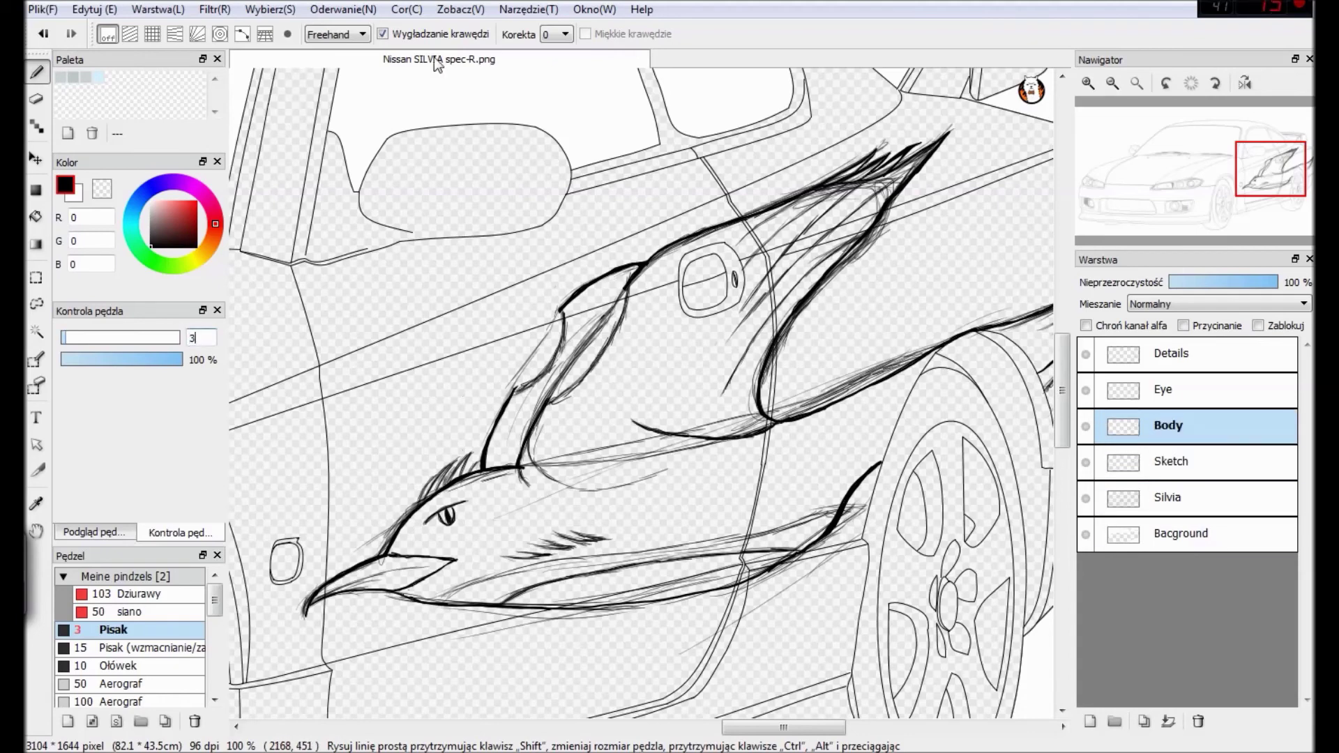
pyautogui.hotkey('ctrl', '+')
pyautogui.moveTo(532, 389)
pyautogui.mouseDown()
pyautogui.moveTo(590, 328)
pyautogui.moveTo(622, 240)
pyautogui.moveTo(549, 377)
pyautogui.mouseUp()
pyautogui.moveTo(452, 389)
pyautogui.mouseDown()
pyautogui.moveTo(528, 321)
pyautogui.moveTo(454, 391)
pyautogui.mouseUp()
pyautogui.hotkey('ctrl', 'z')
# Rework the lower bend of the front wing's outer edge on the Sketch layer.
pyautogui.click(1158, 466)
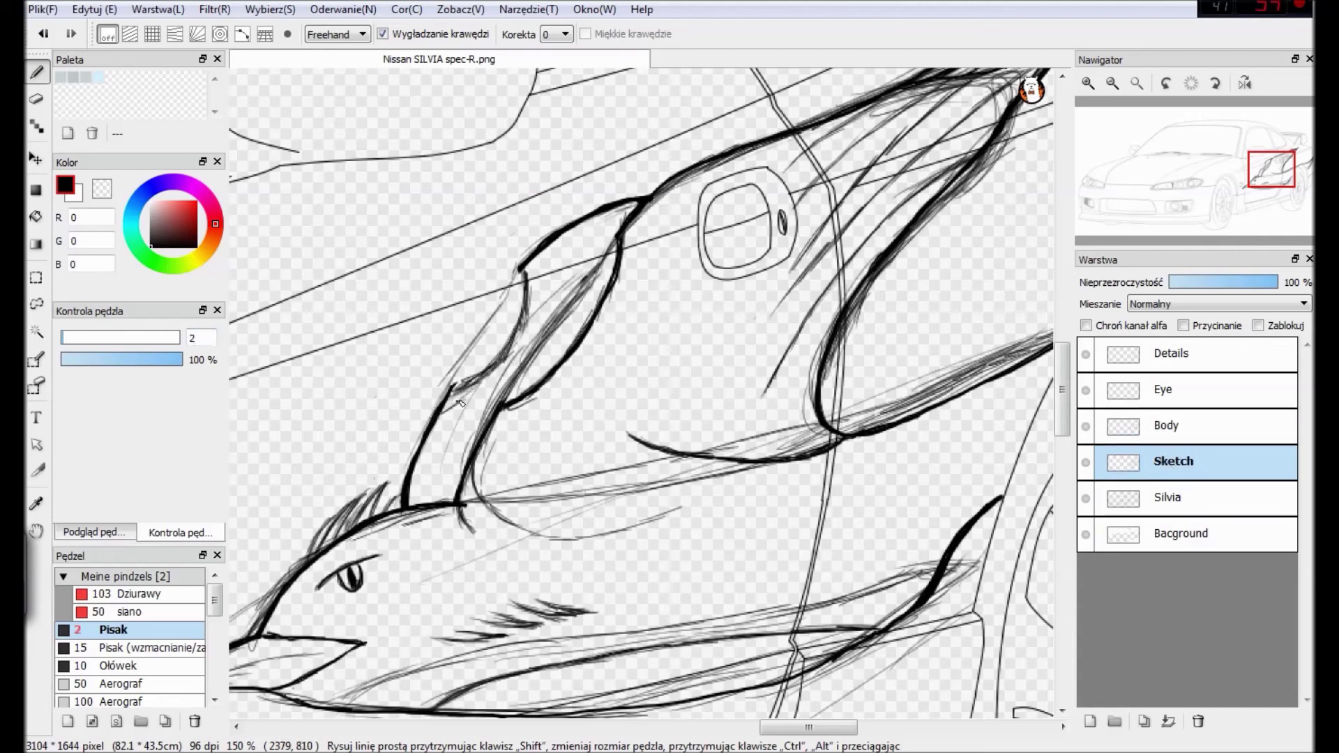
pyautogui.press('e')
pyautogui.press('b')
pyautogui.moveTo(459, 377)
pyautogui.mouseDown()
pyautogui.moveTo(475, 381)
pyautogui.moveTo(441, 400)
pyautogui.mouseUp()
# Ink the stepped outer edge of the front wing on the Body layer, clean its corner and hide the sketch.
pyautogui.click(1167, 421)
pyautogui.press('e')
pyautogui.press('b')
pyautogui.hotkey('ctrl', 'Down')
pyautogui.hotkey('ctrl', 'Down')
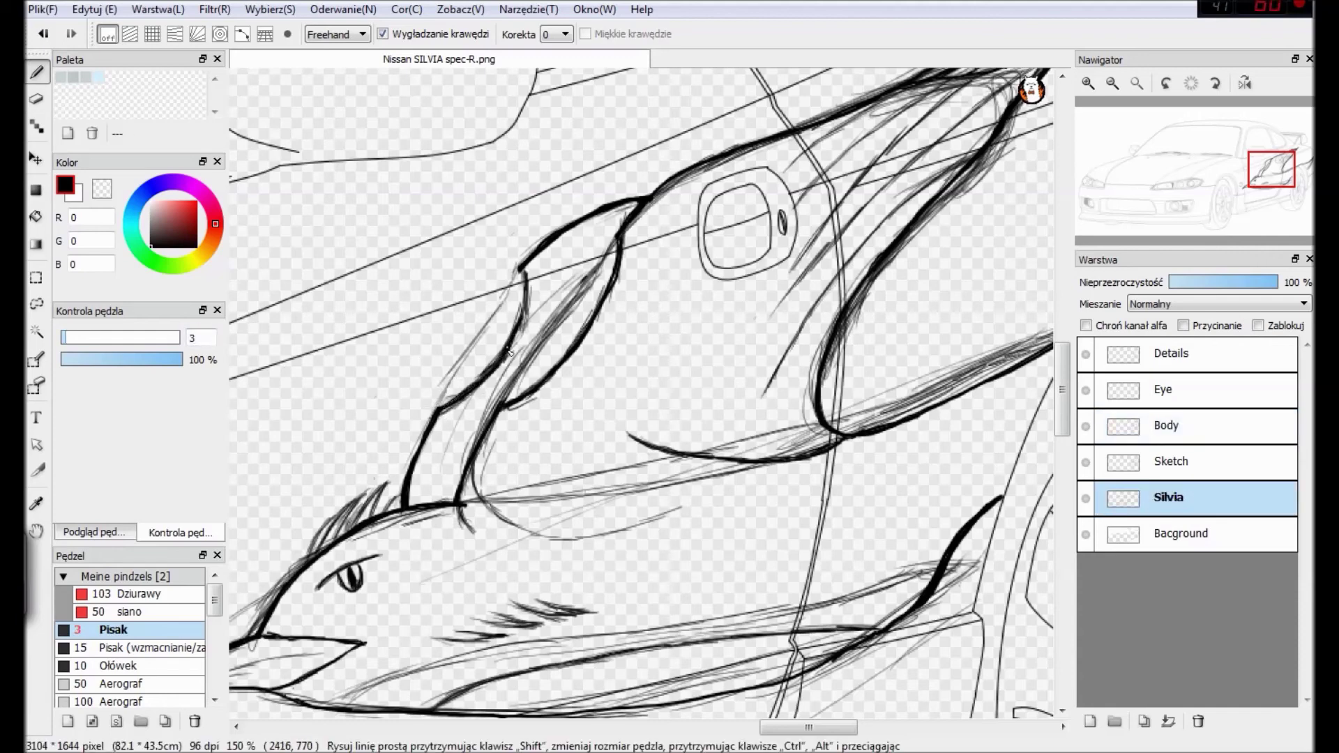
pyautogui.click(1176, 427)
pyautogui.press('e')
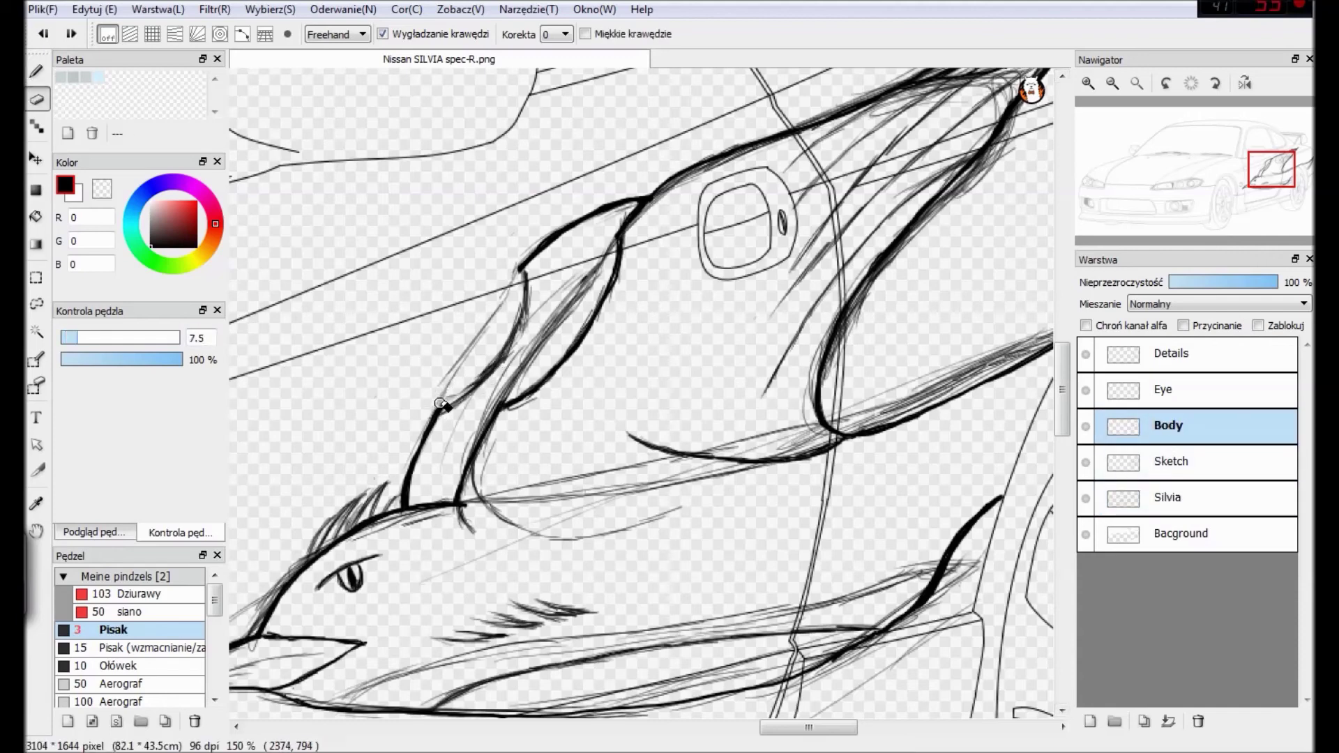
pyautogui.press('b')
pyautogui.moveTo(465, 399); pyautogui.dragTo(501, 361)
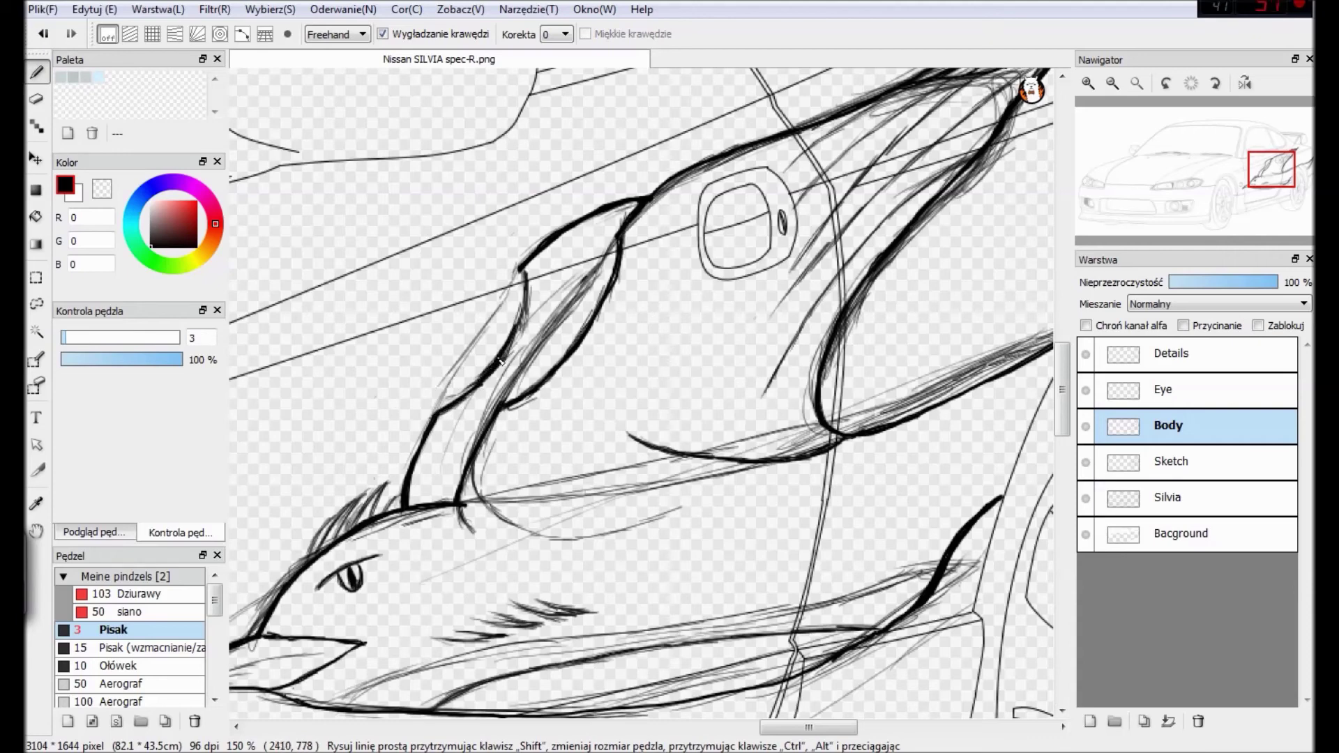
pyautogui.click(1086, 462)
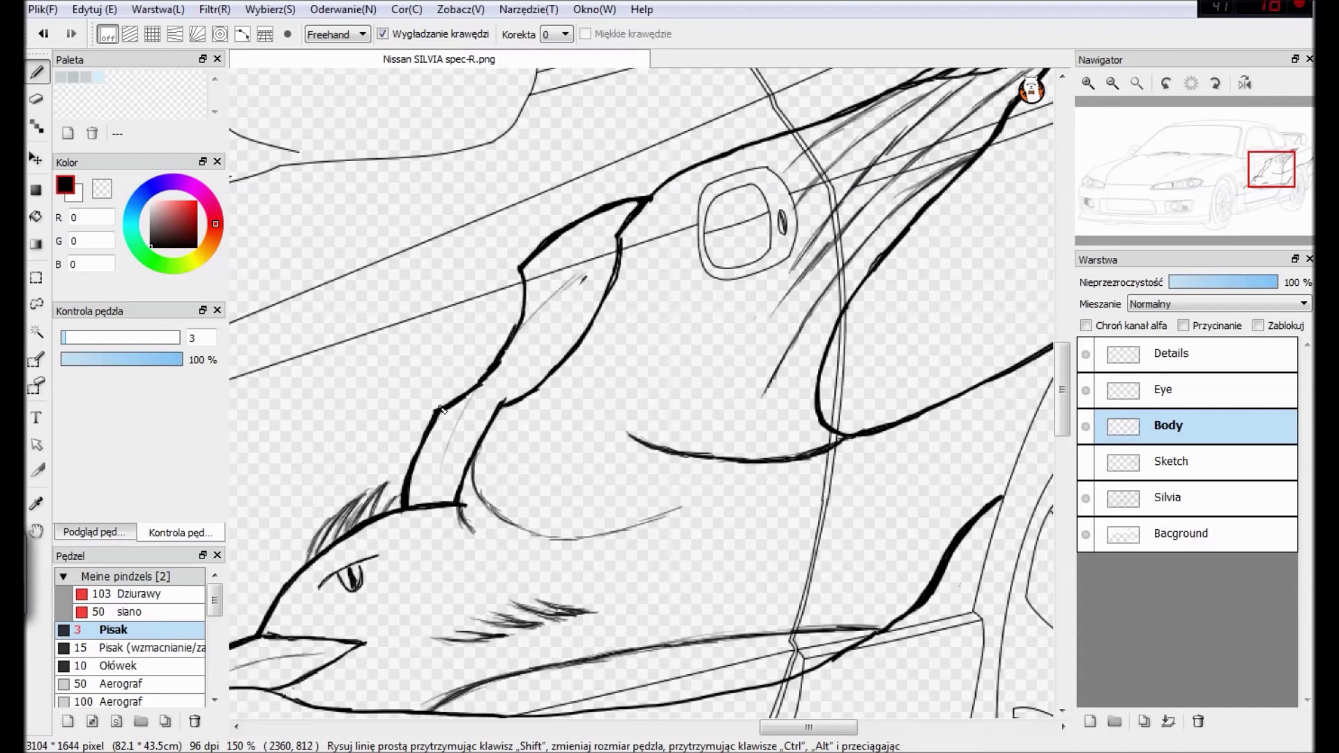
# Show the Sketch layer and sketch new S-shaped outer and inner edges for the front wing.
pyautogui.click(1172, 463)
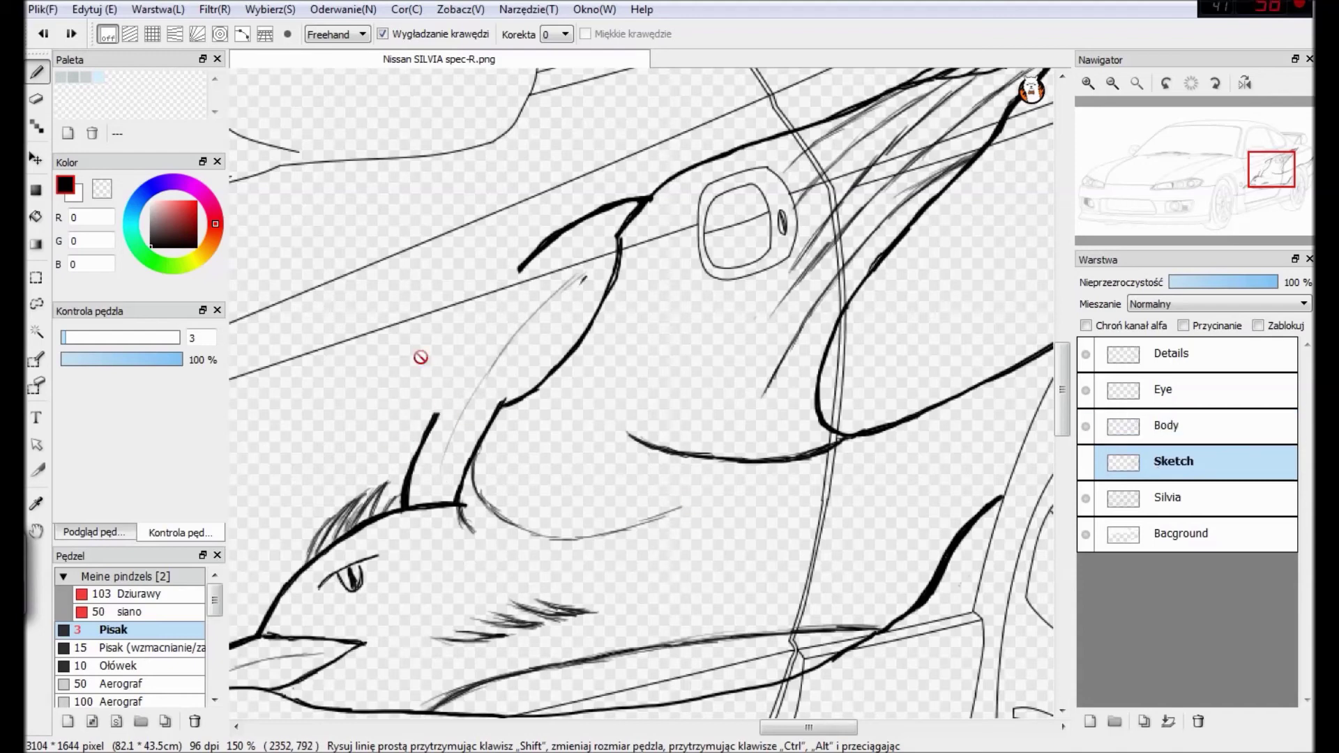
pyautogui.click(1086, 463)
pyautogui.moveTo(519, 271)
pyautogui.mouseDown()
pyautogui.moveTo(499, 380)
pyautogui.moveTo(516, 397)
pyautogui.mouseUp()
pyautogui.moveTo(520, 272); pyautogui.dragTo(495, 346)
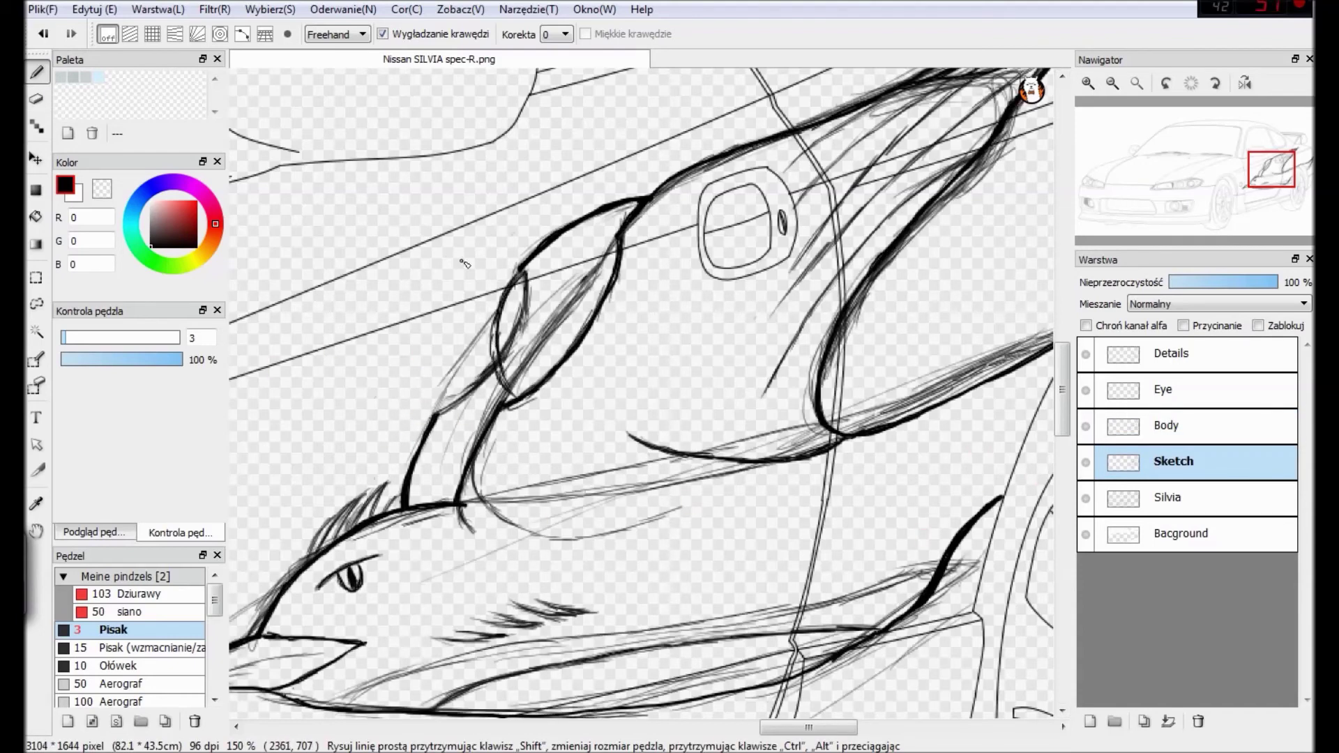
pyautogui.moveTo(639, 202); pyautogui.dragTo(589, 312)
pyautogui.moveTo(677, 182); pyautogui.dragTo(589, 286)
pyautogui.moveTo(604, 236); pyautogui.dragTo(574, 338)
pyautogui.moveTo(593, 264); pyautogui.dragTo(586, 362)
pyautogui.moveTo(508, 473); pyautogui.dragTo(528, 450)
pyautogui.moveTo(489, 487); pyautogui.dragTo(562, 389)
pyautogui.moveTo(576, 306); pyautogui.dragTo(554, 403)
pyautogui.moveTo(577, 361); pyautogui.dragTo(491, 501)
pyautogui.moveTo(577, 348); pyautogui.dragTo(493, 502)
# Extend the sketched outer wing edge down to the head and darken both S-shaped edges.
pyautogui.moveTo(512, 401); pyautogui.dragTo(514, 429)
pyautogui.moveTo(427, 501); pyautogui.dragTo(504, 415)
pyautogui.moveTo(432, 502)
pyautogui.mouseDown()
pyautogui.moveTo(512, 405)
pyautogui.moveTo(446, 501)
pyautogui.mouseUp()
pyautogui.hotkey('ctrl', 'z')
pyautogui.moveTo(517, 434); pyautogui.dragTo(451, 499)
pyautogui.moveTo(514, 399); pyautogui.dragTo(515, 442)
pyautogui.moveTo(497, 322); pyautogui.dragTo(508, 389)
pyautogui.moveTo(520, 283); pyautogui.dragTo(497, 364)
pyautogui.moveTo(511, 296)
pyautogui.mouseDown()
pyautogui.moveTo(495, 363)
pyautogui.moveTo(538, 260)
pyautogui.mouseUp()
pyautogui.moveTo(483, 498)
pyautogui.mouseDown()
pyautogui.moveTo(537, 434)
pyautogui.moveTo(575, 353)
pyautogui.mouseUp()
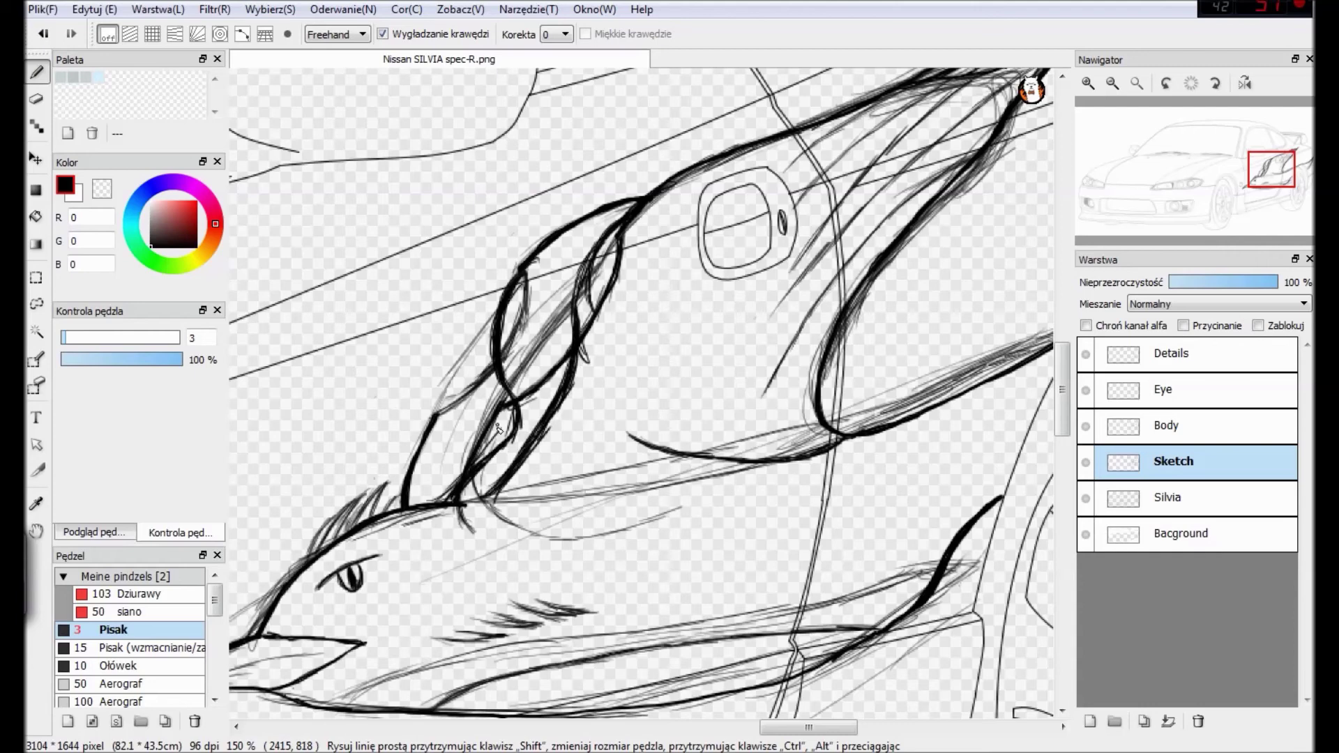
pyautogui.moveTo(507, 372)
pyautogui.mouseDown()
pyautogui.moveTo(439, 509)
pyautogui.moveTo(502, 314)
pyautogui.mouseUp()
# Erase the surplus sketch lines inside the lower part of the front wing.
pyautogui.press('e')
pyautogui.moveTo(522, 413)
pyautogui.mouseDown()
pyautogui.moveTo(489, 466)
pyautogui.moveTo(508, 450)
pyautogui.mouseUp()
pyautogui.moveTo(513, 436); pyautogui.dragTo(471, 494)
pyautogui.moveTo(489, 411); pyautogui.dragTo(452, 497)
pyautogui.press('b')
# Hide the Body layer, redraw the front wing's outer edge as a smooth S-curve, and erase the leftover stepped lines.
pyautogui.click(1086, 426)
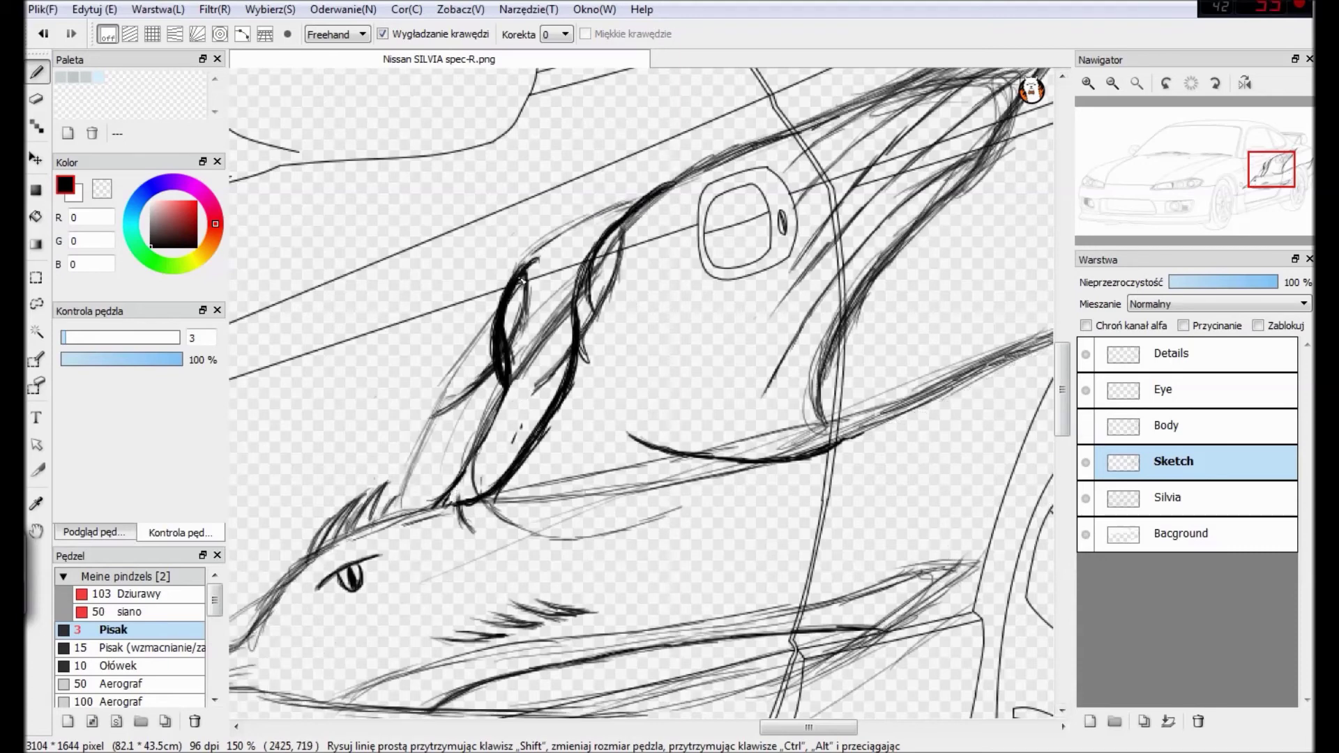
pyautogui.moveTo(521, 279); pyautogui.dragTo(635, 201)
pyautogui.moveTo(437, 503); pyautogui.dragTo(507, 391)
pyautogui.moveTo(514, 346)
pyautogui.mouseDown()
pyautogui.moveTo(577, 227)
pyautogui.moveTo(436, 501)
pyautogui.moveTo(636, 201)
pyautogui.mouseUp()
pyautogui.moveTo(512, 311)
pyautogui.mouseDown()
pyautogui.moveTo(492, 436)
pyautogui.moveTo(457, 494)
pyautogui.mouseUp()
pyautogui.press('e')
pyautogui.moveTo(497, 371)
pyautogui.mouseDown()
pyautogui.moveTo(495, 384)
pyautogui.moveTo(542, 232)
pyautogui.moveTo(401, 503)
pyautogui.mouseUp()
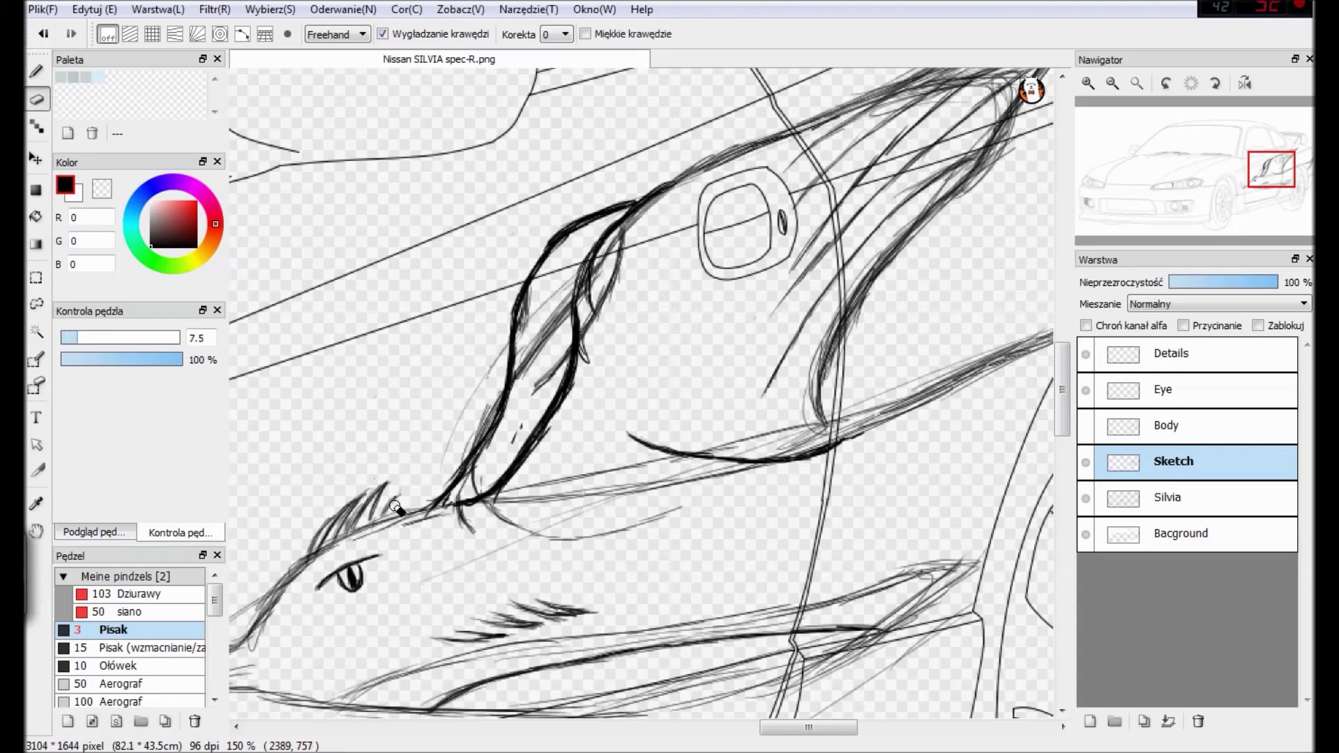
# Add short feather strokes at the rear end of the head crest on the Details layer.
pyautogui.press('b')
pyautogui.hotkey('ctrl', 'z')
pyautogui.click(1103, 349)
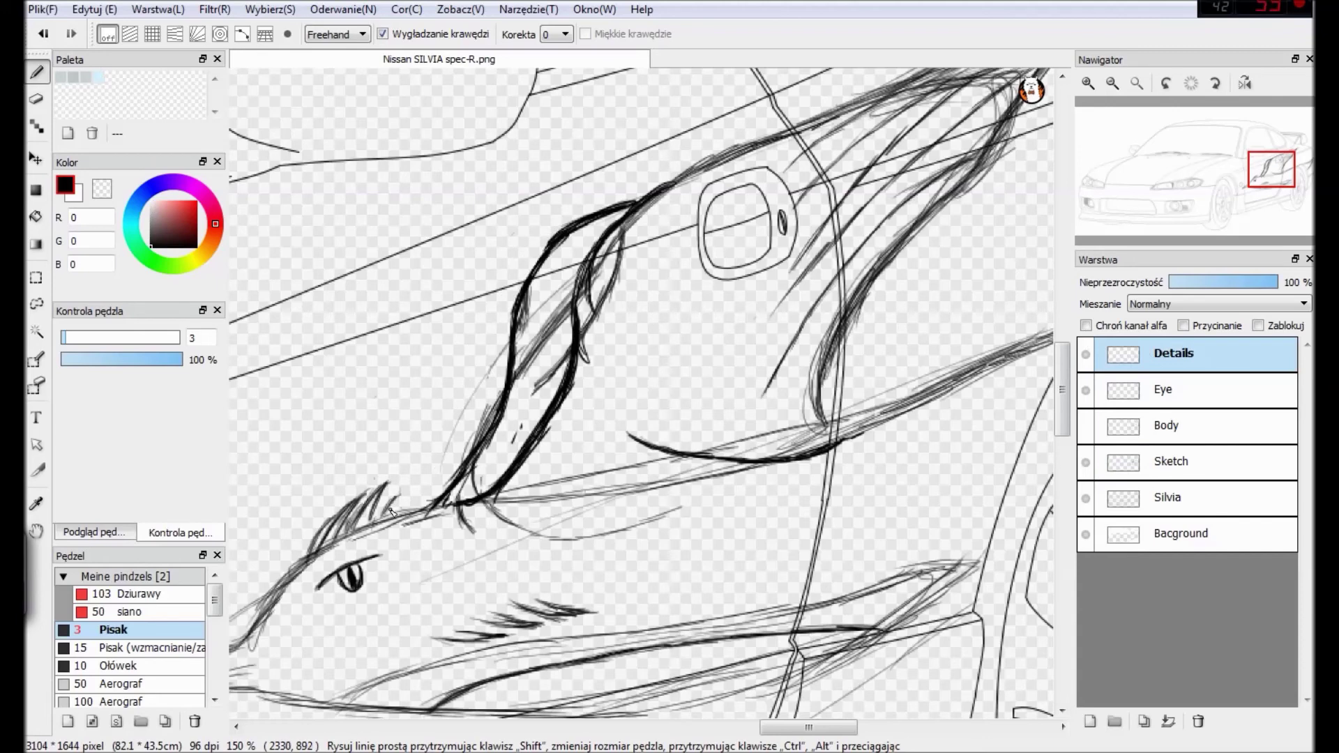
# Show the Body layer again and erase the old outer outline of the front wing from it.
pyautogui.click(1116, 461)
pyautogui.click(1116, 425)
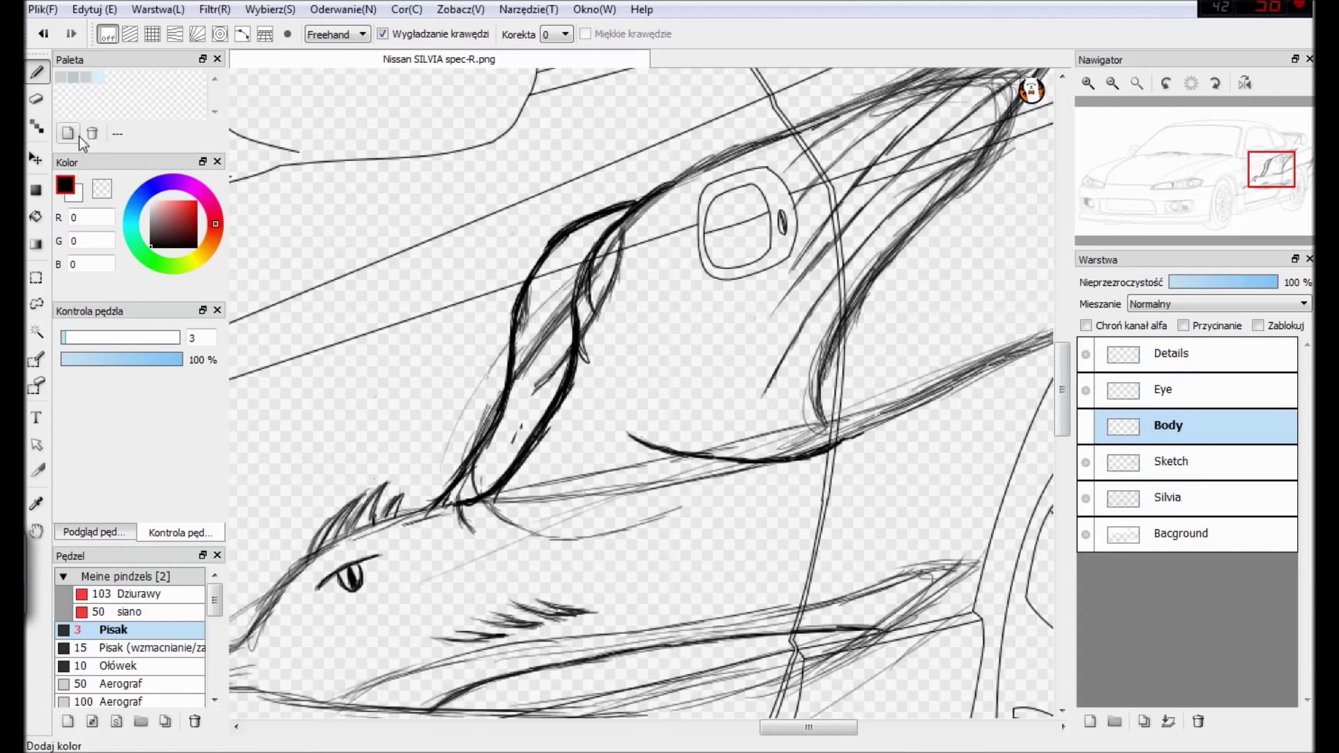
pyautogui.click(1086, 426)
pyautogui.press('e')
pyautogui.moveTo(438, 415); pyautogui.dragTo(422, 454)
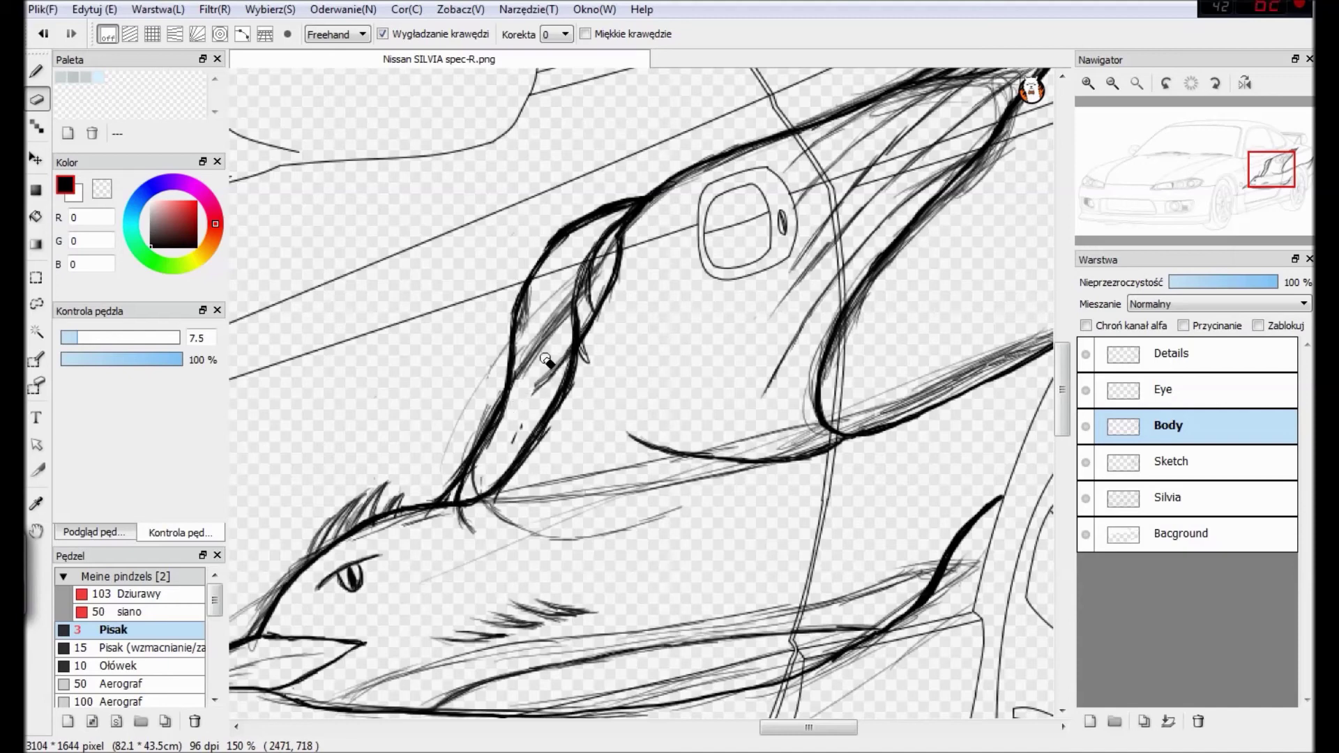
# Ink both S-shaped front wing edges on the Body layer, then hide the Sketch layer.
pyautogui.press('b')
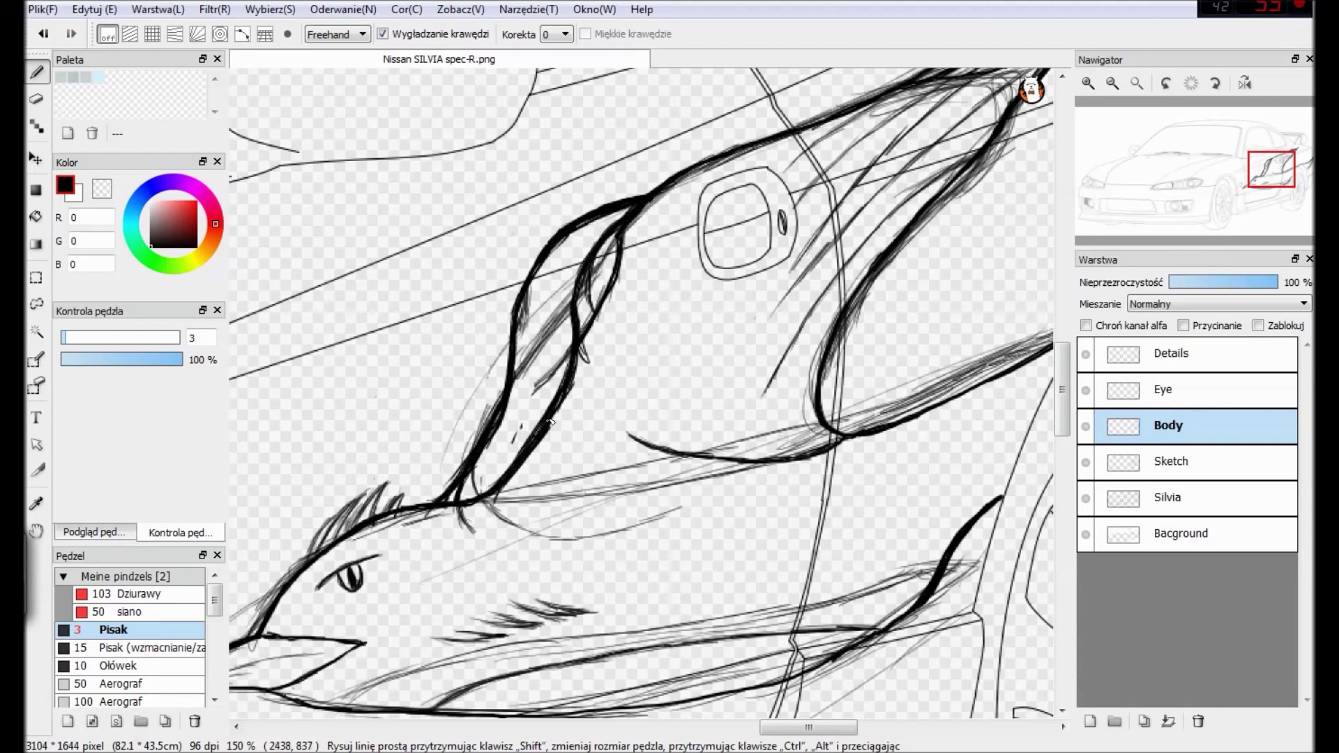
pyautogui.hotkey('ctrl', 'z')
pyautogui.click(1086, 462)
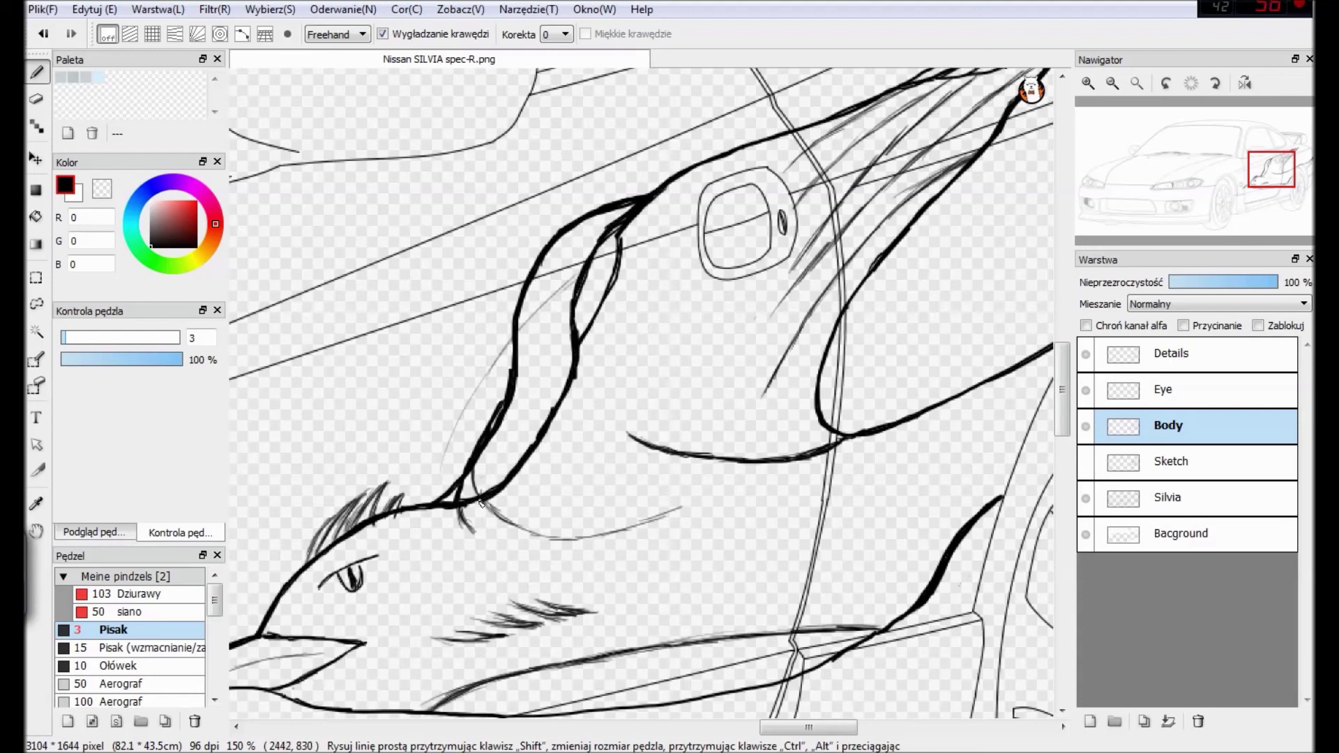
# Erase the stray lines at the base of the front wing on the Body and Details layers.
pyautogui.press('e')
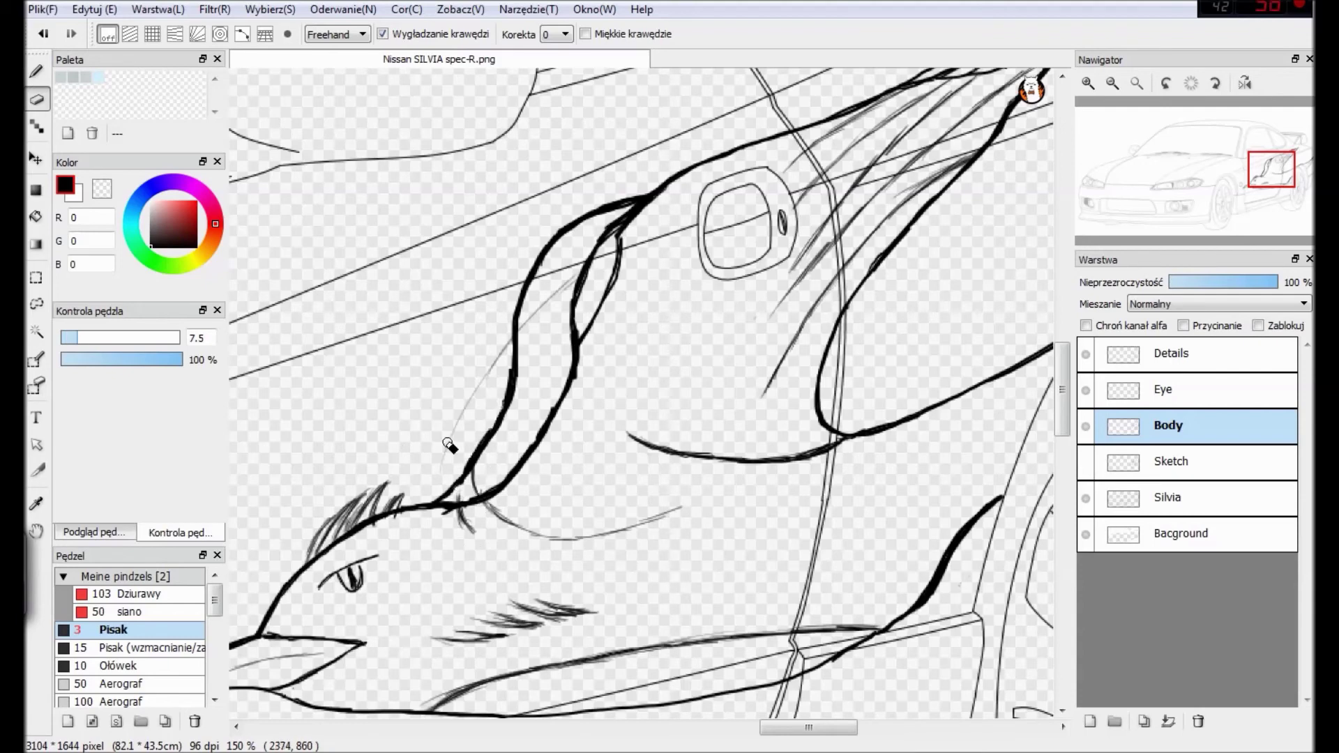
pyautogui.click(1136, 354)
pyautogui.click(1144, 425)
pyautogui.press('Up')
pyautogui.press('Up')
pyautogui.press('b')
# Check the wing against the sketch and erase the remnants of the old inner wing edge from the Body layer.
pyautogui.click(1086, 462)
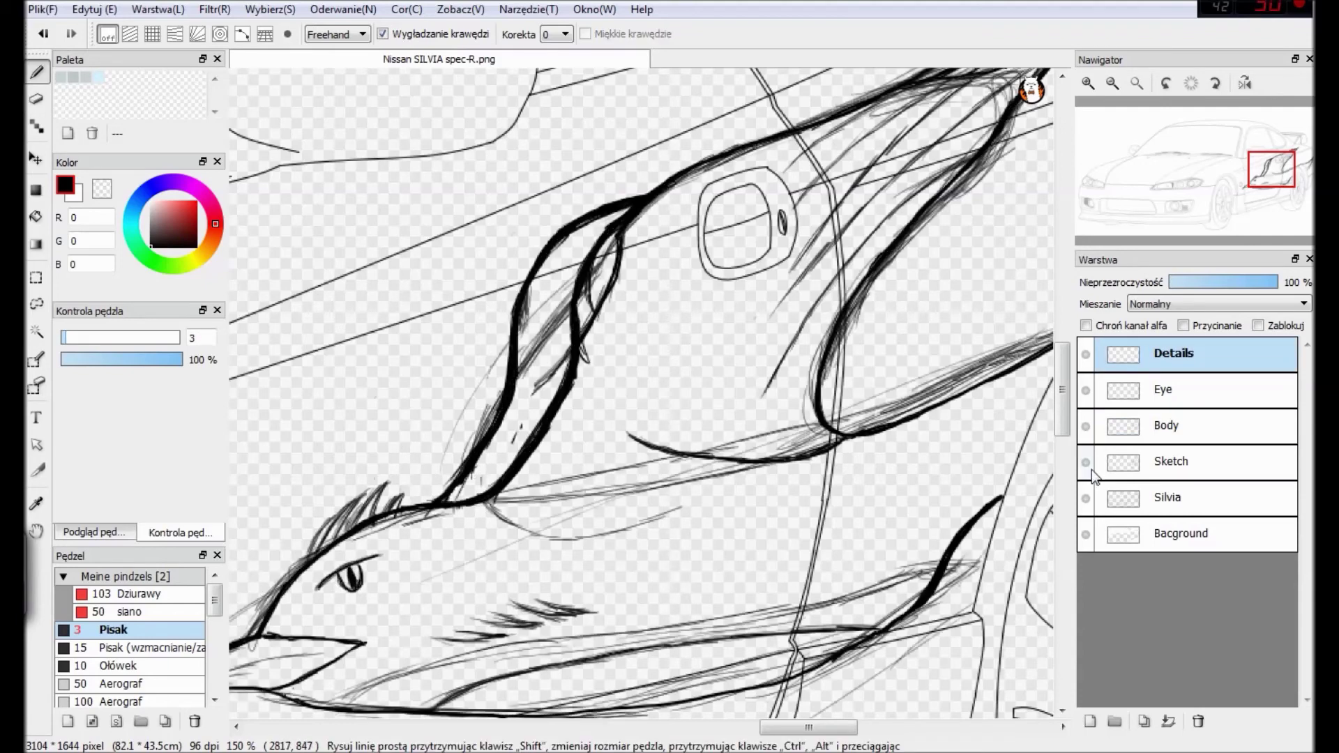
pyautogui.press('Down')
pyautogui.press('Down')
pyautogui.press('e')
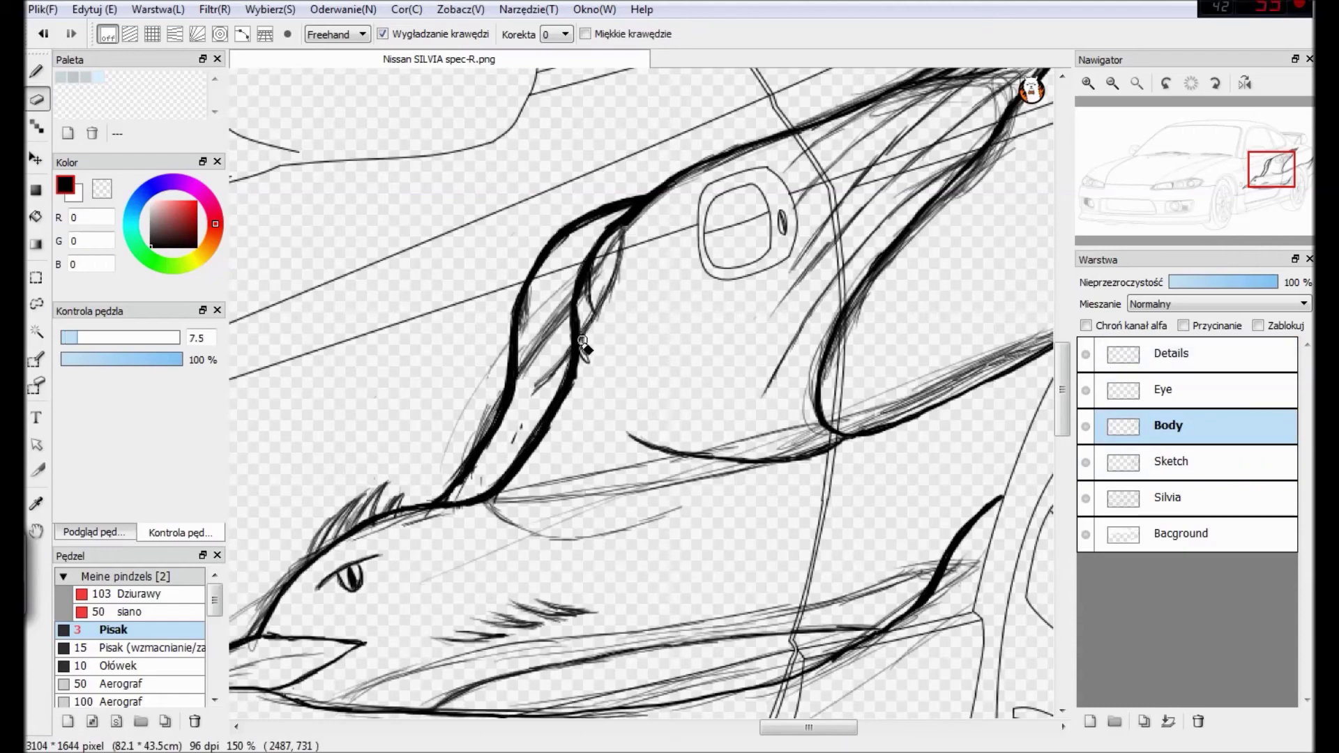
pyautogui.press('Up')
pyautogui.press('Up')
pyautogui.click(1123, 461)
pyautogui.click(1087, 462)
pyautogui.click(1123, 427)
pyautogui.moveTo(631, 215); pyautogui.dragTo(618, 224)
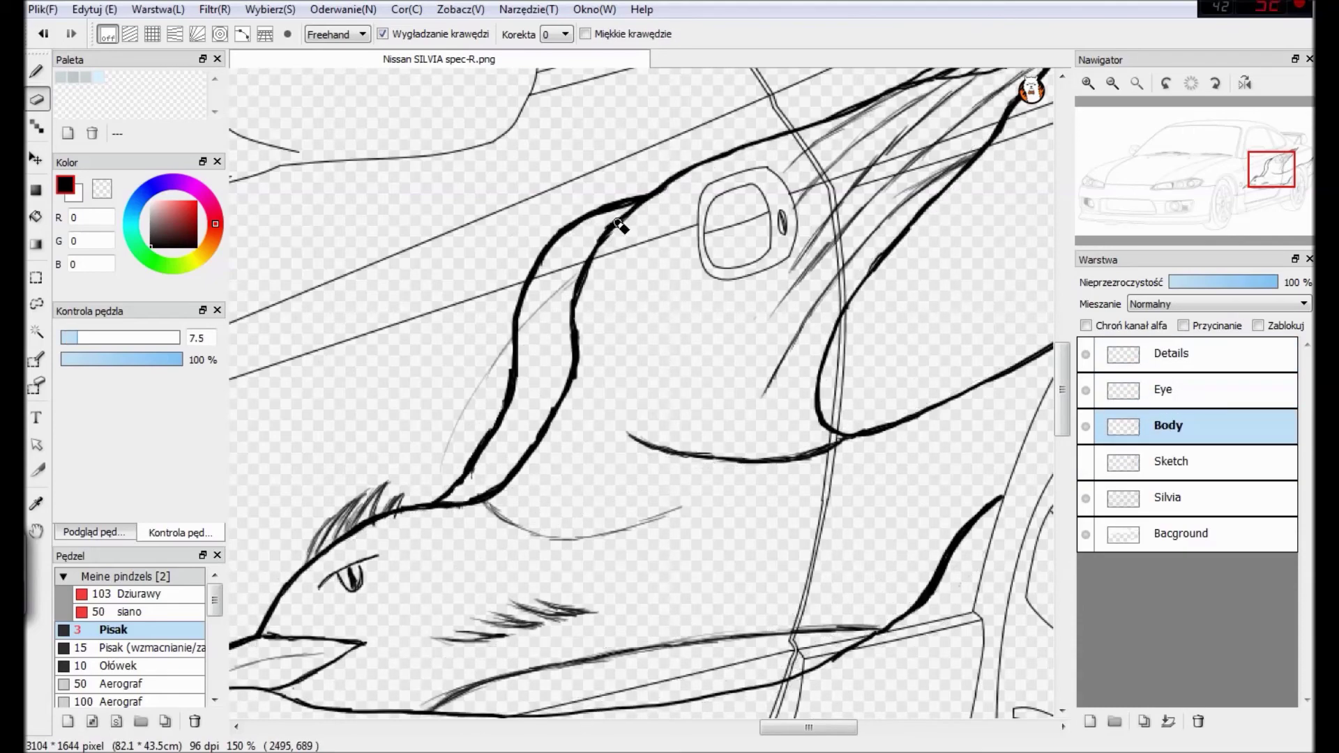
# Add a new layer above Details and name it Vinyl 1.
pyautogui.press('b')
pyautogui.hotkey('ctrl', '-')
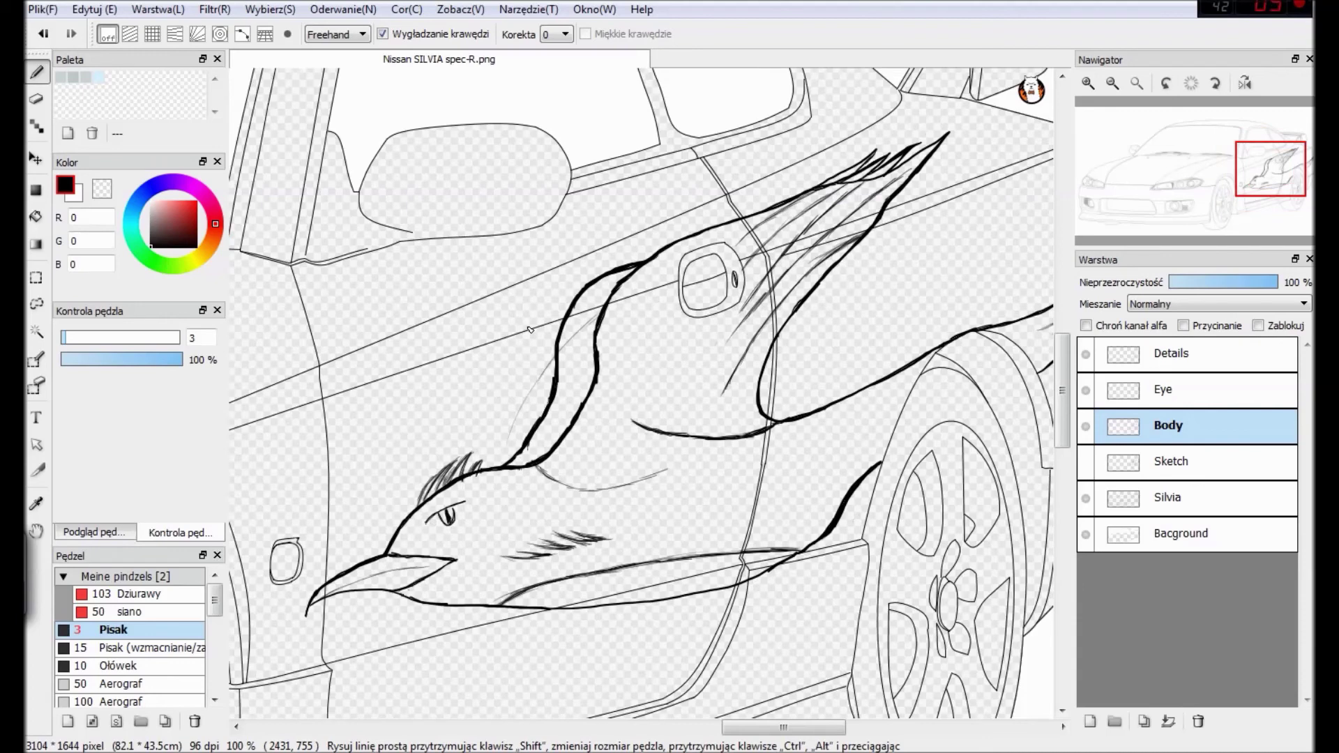
pyautogui.moveTo(795, 727); pyautogui.dragTo(782, 729)
pyautogui.click(1184, 356)
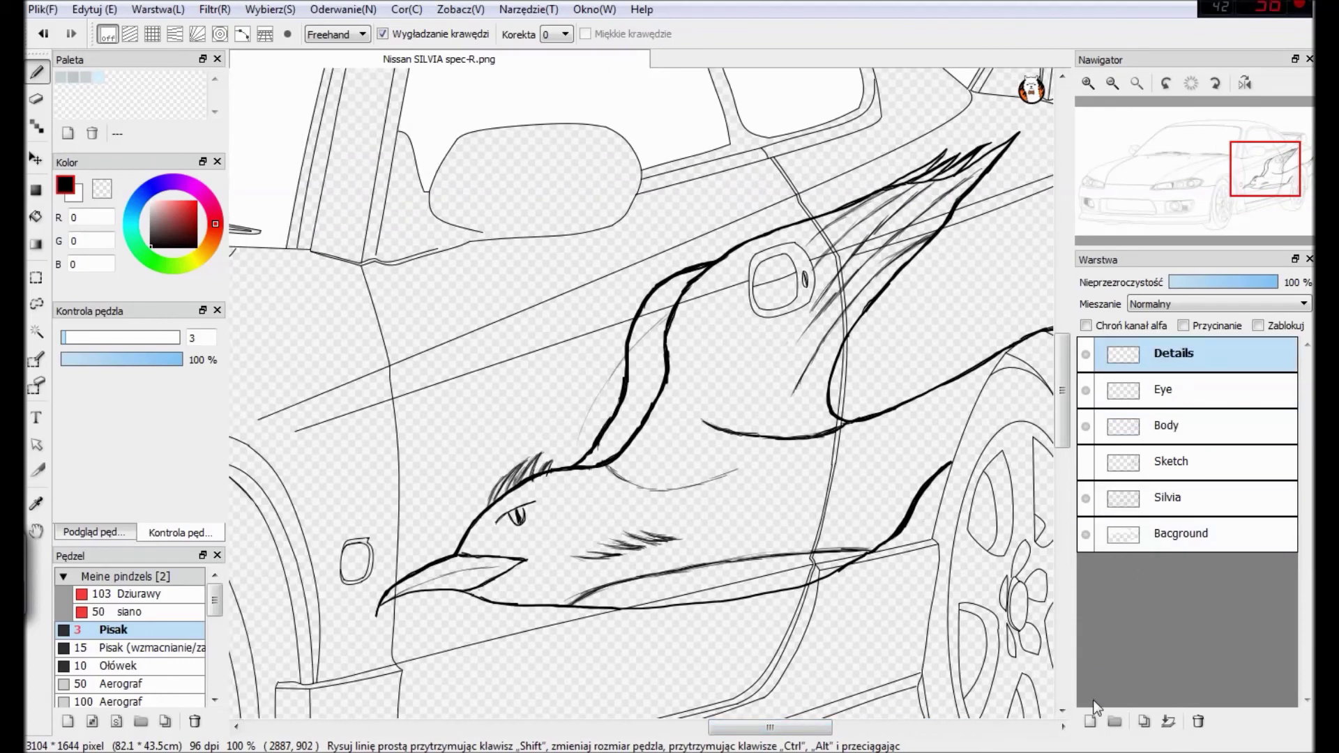
pyautogui.click(1091, 721)
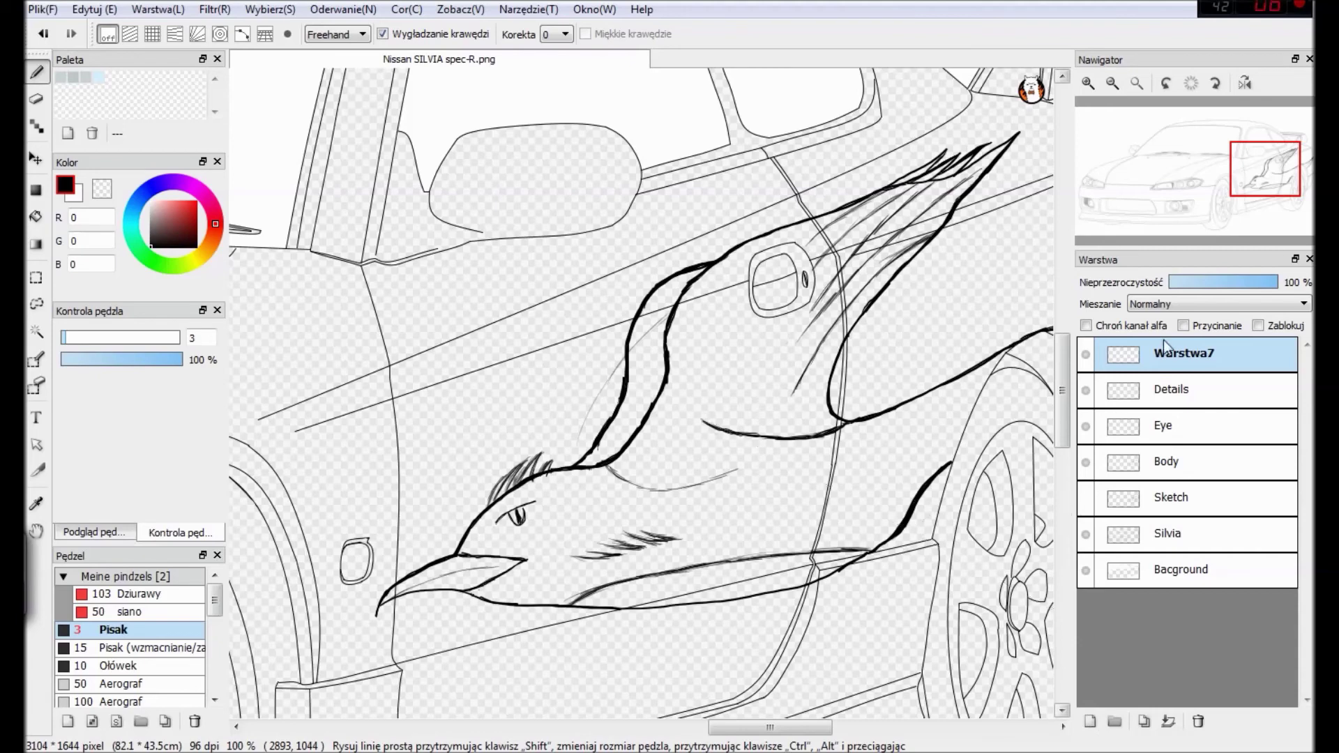
pyautogui.hotkey('ctrl', 'z')
pyautogui.click(1090, 721)
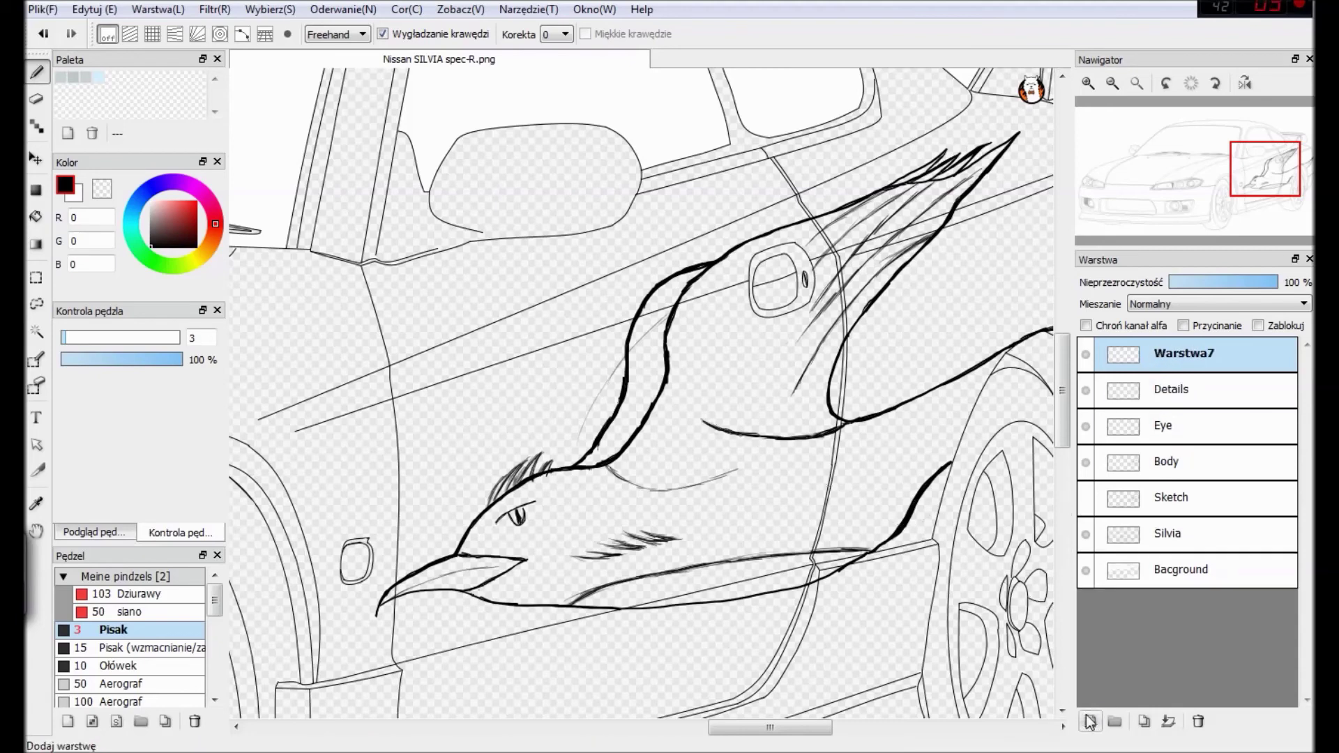
pyautogui.doubleClick(1205, 355)
pyautogui.write('Vinyl')
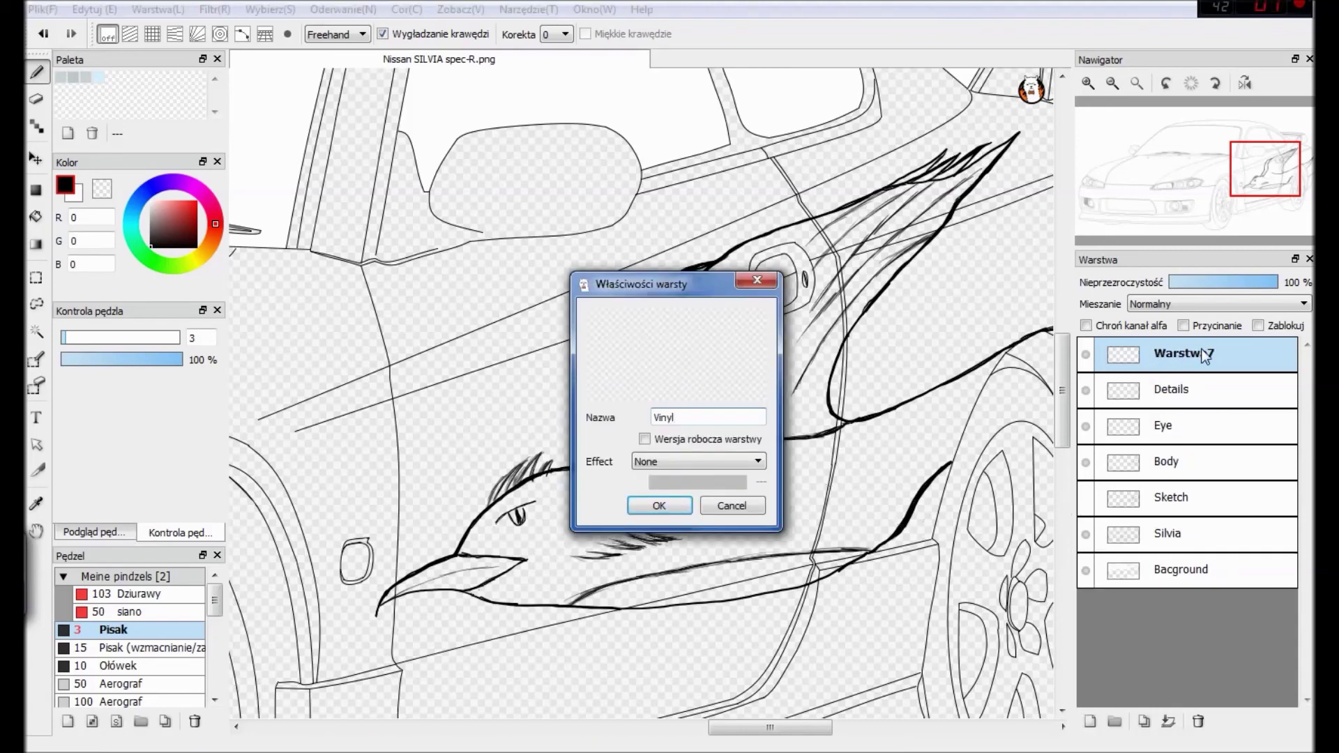
pyautogui.write(' 1')
pyautogui.press('Return')
# Fill the bird's head and body on Vinyl 1 with brown, RGB 143, 89, 40.
pyautogui.click(213, 241)
pyautogui.click(185, 214)
pyautogui.click(36, 216)
pyautogui.click(728, 542)
pyautogui.click(184, 222)
pyautogui.click(713, 523)
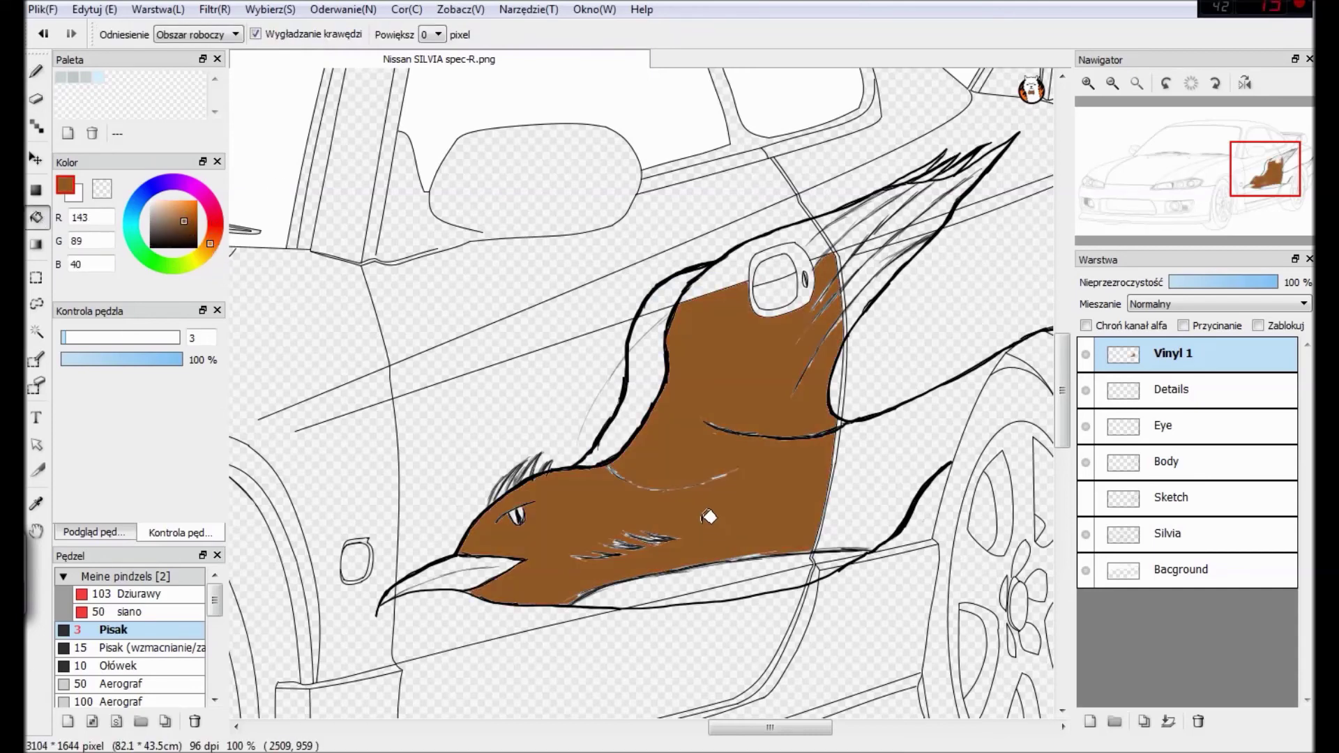
# Refill the bird's head and body with a very dark brown, RGB 54, 30, 9.
pyautogui.click(178, 224)
pyautogui.click(596, 508)
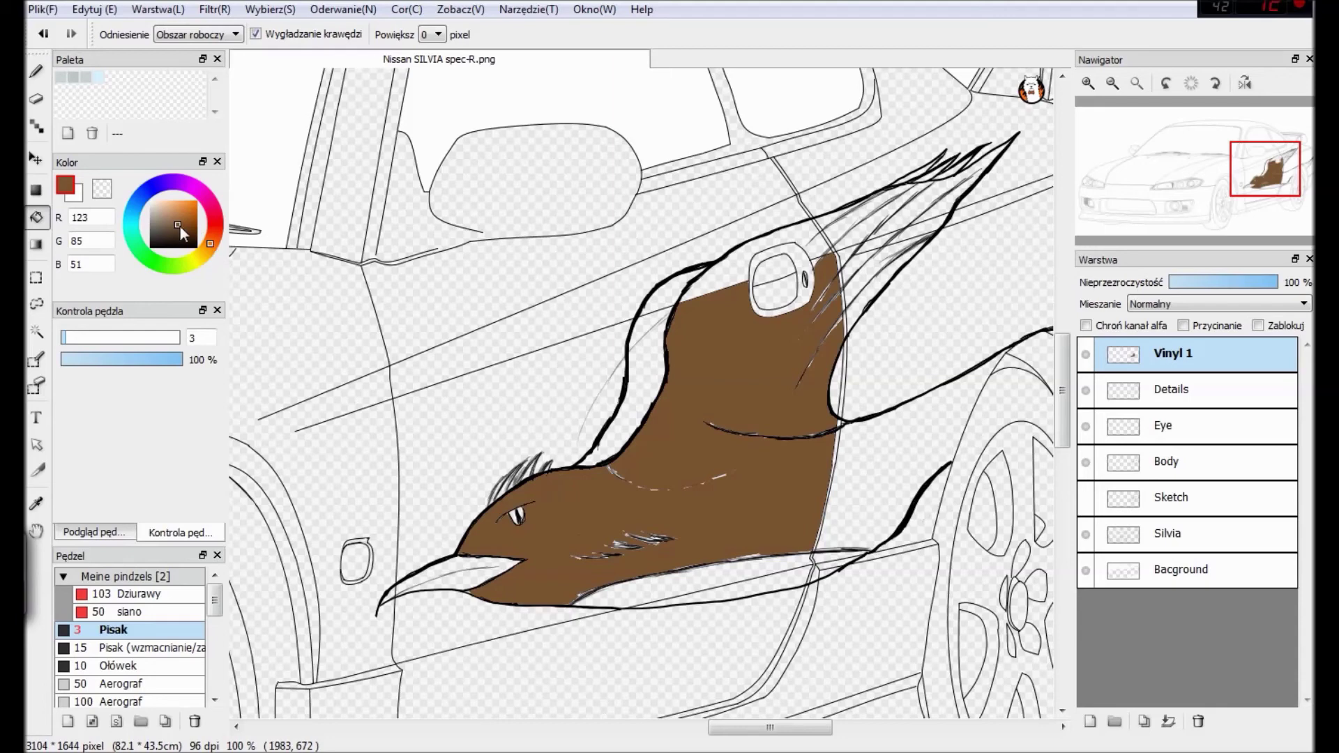
pyautogui.click(186, 238)
pyautogui.click(592, 529)
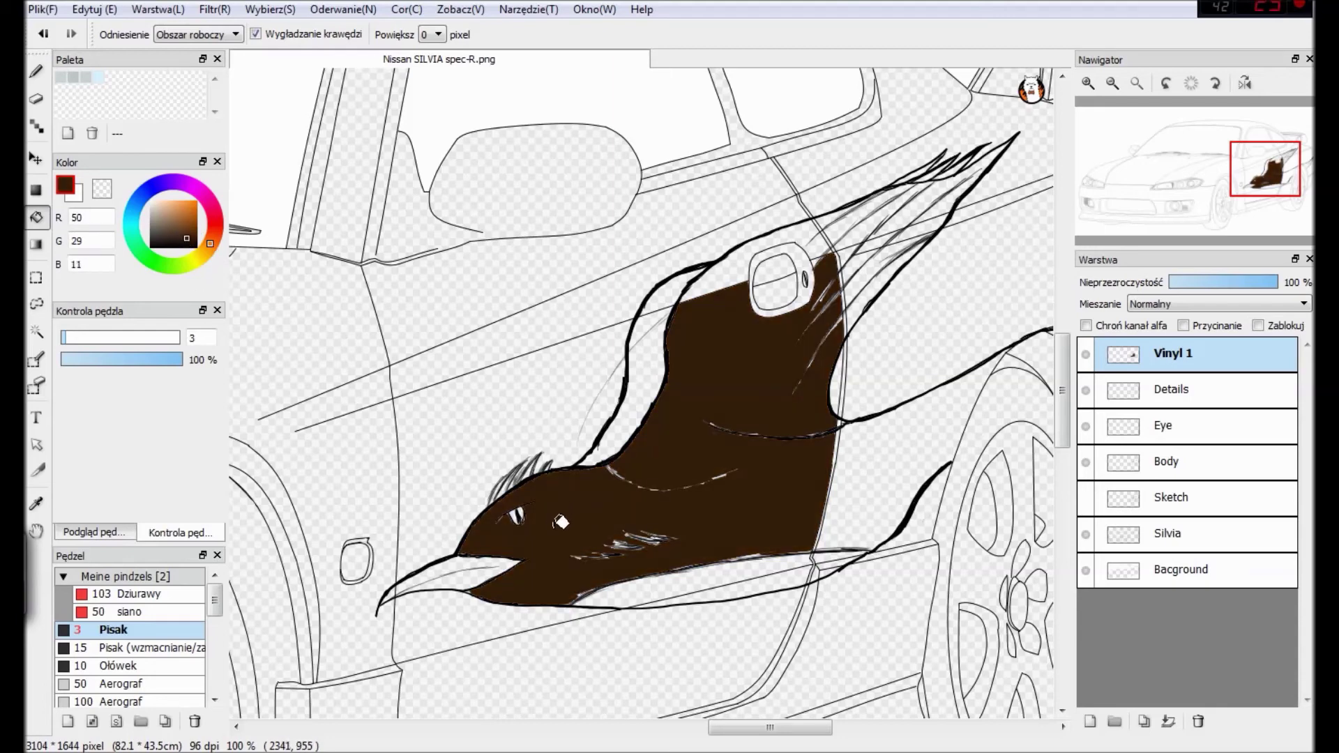
# Move the Vinyl 1 layer directly below Body and paint the strip along the wing's front edge dark brown with a 9.7 px brush.
pyautogui.press('b')
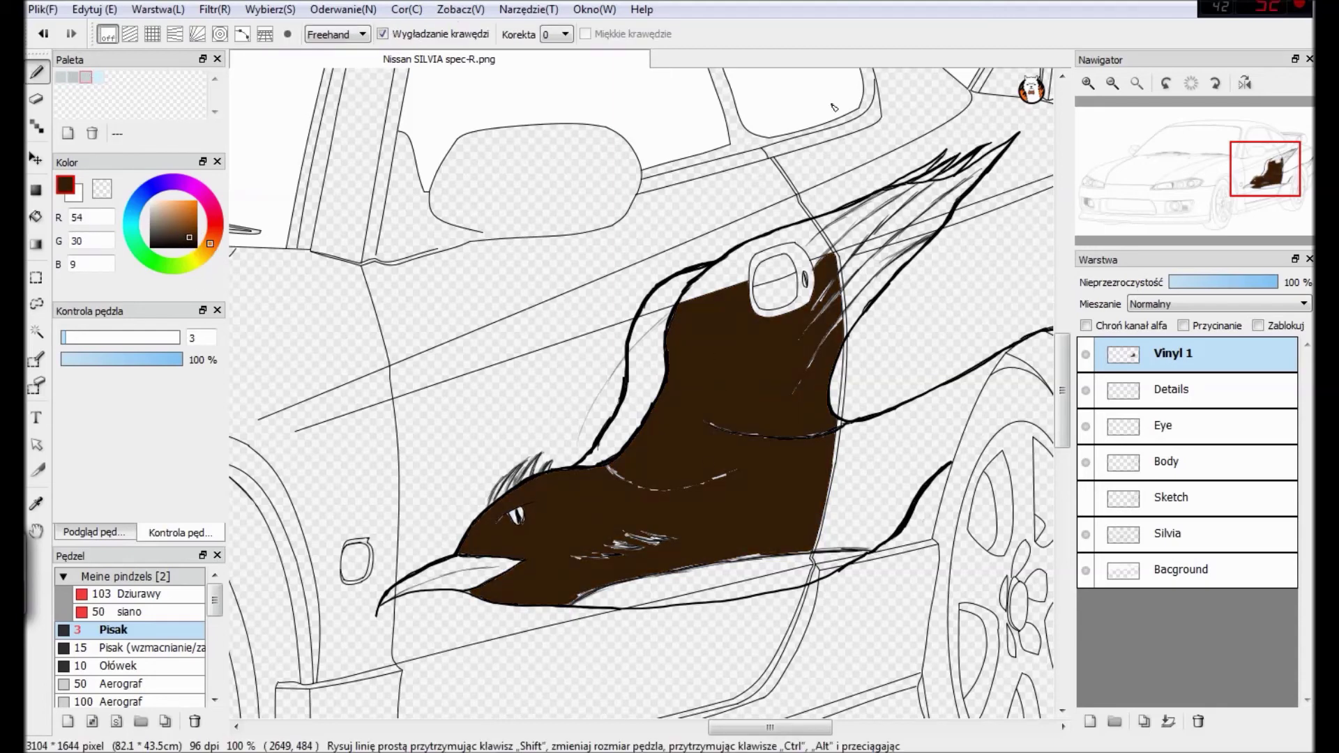
pyautogui.moveTo(1172, 354); pyautogui.dragTo(1191, 491)
pyautogui.click(82, 337)
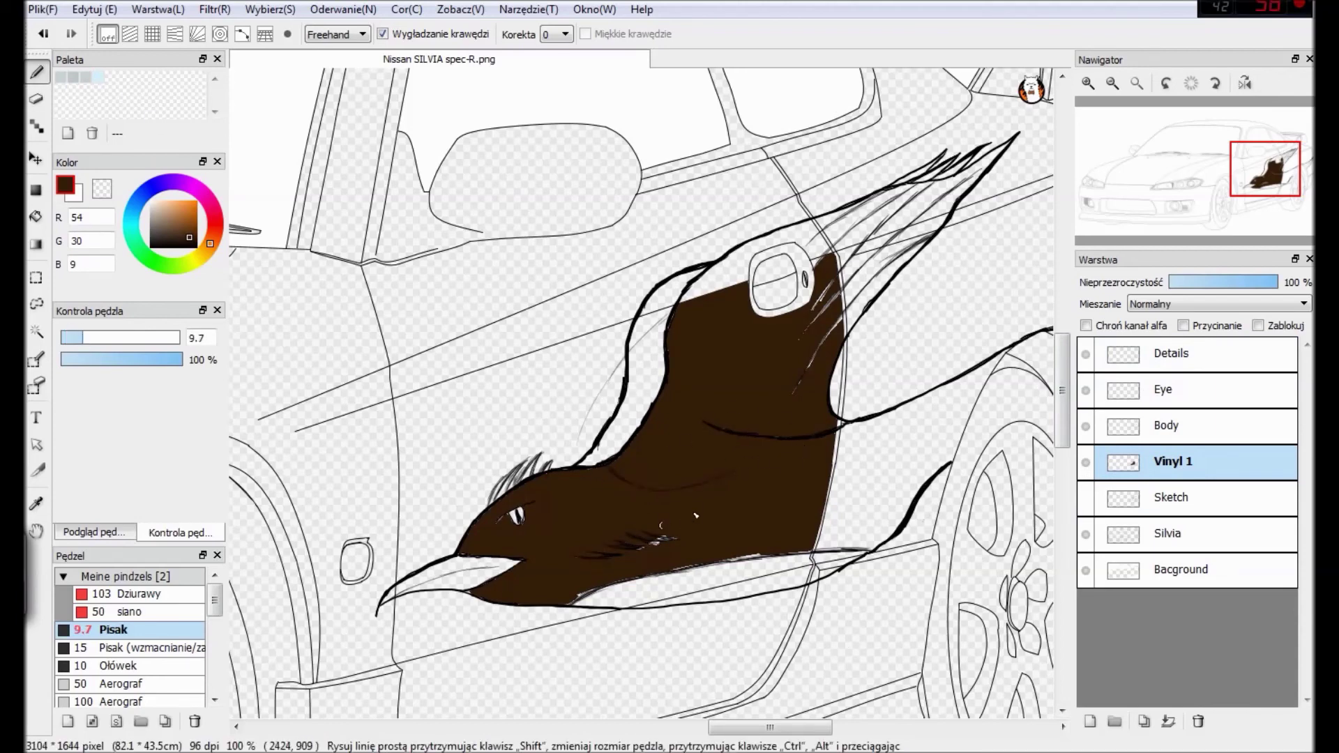
pyautogui.scroll(3, 487, 533)
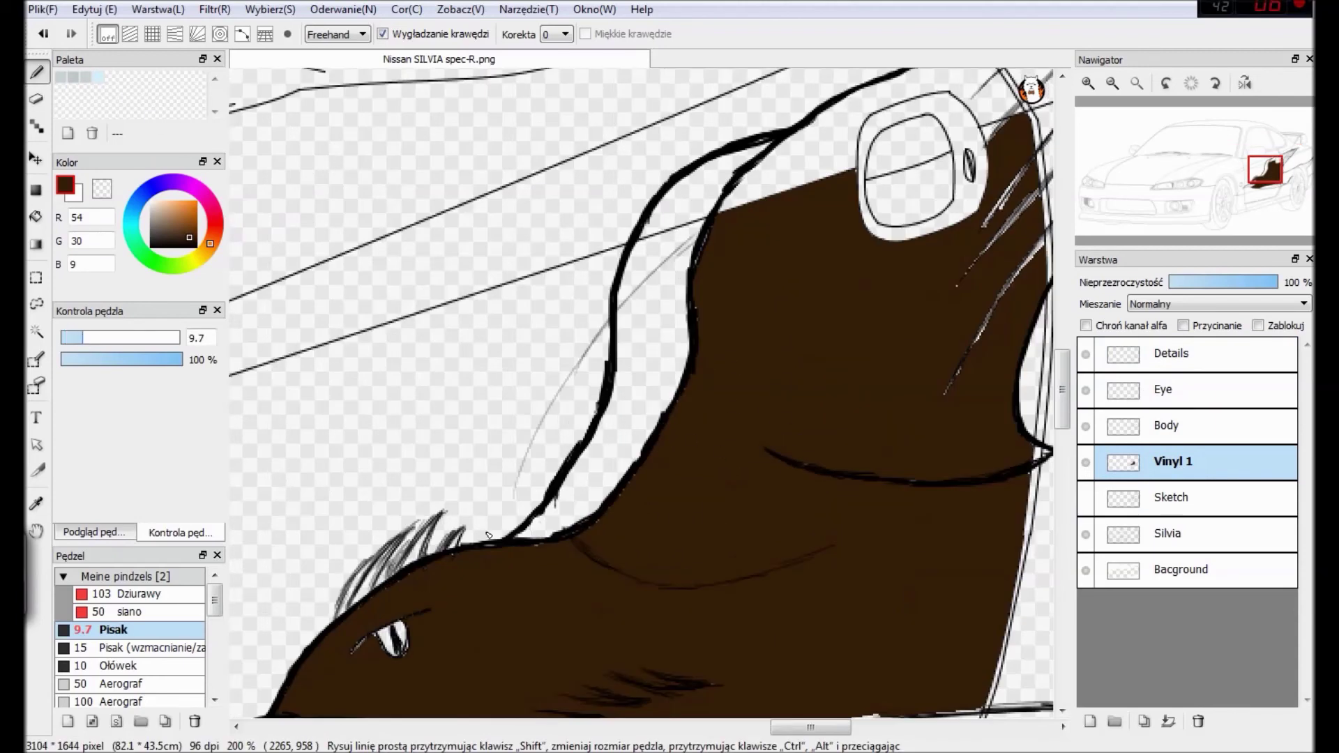
pyautogui.moveTo(714, 352)
pyautogui.mouseDown()
pyautogui.moveTo(705, 174)
pyautogui.moveTo(659, 335)
pyautogui.moveTo(558, 489)
pyautogui.moveTo(621, 416)
pyautogui.moveTo(652, 308)
pyautogui.moveTo(635, 265)
pyautogui.moveTo(625, 302)
pyautogui.mouseUp()
# Erase the stray sketch line outside the wing's front edge from the Details layer.
pyautogui.click(1168, 426)
pyautogui.press('e')
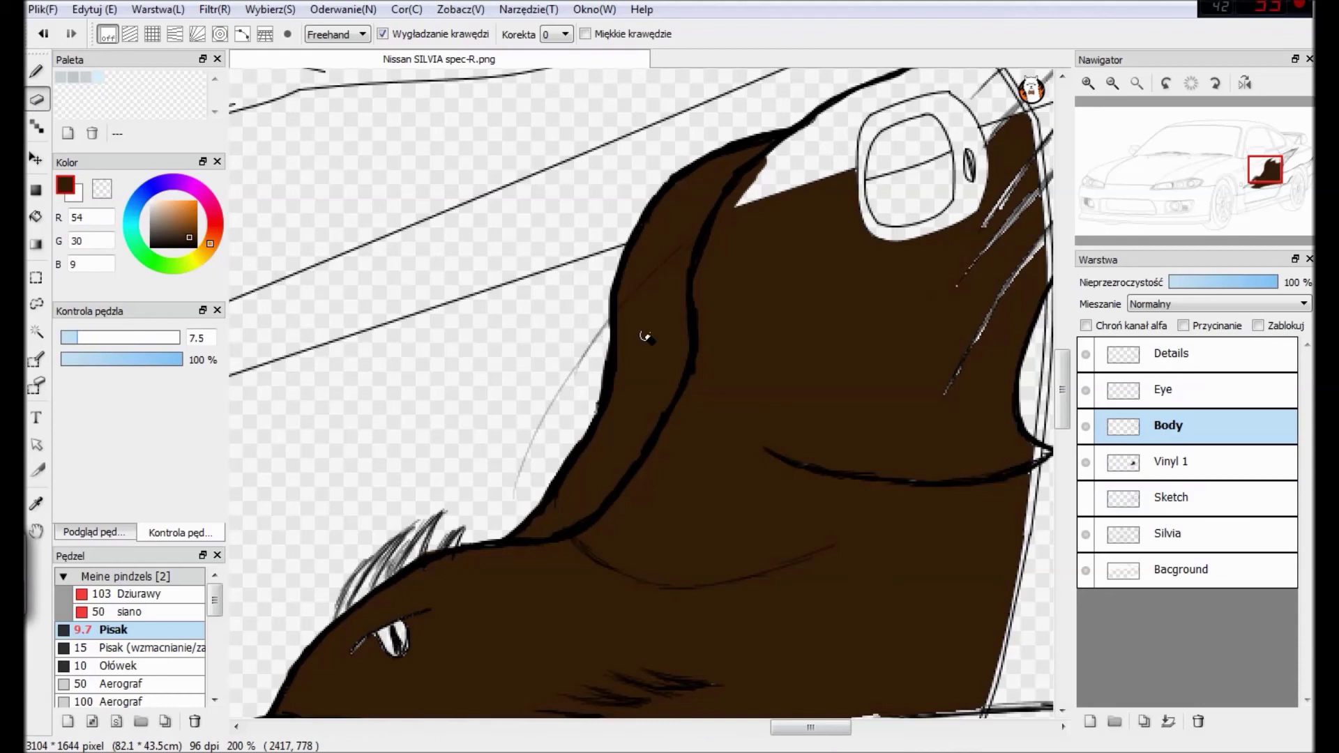
pyautogui.click(1196, 361)
pyautogui.moveTo(600, 315); pyautogui.dragTo(515, 498)
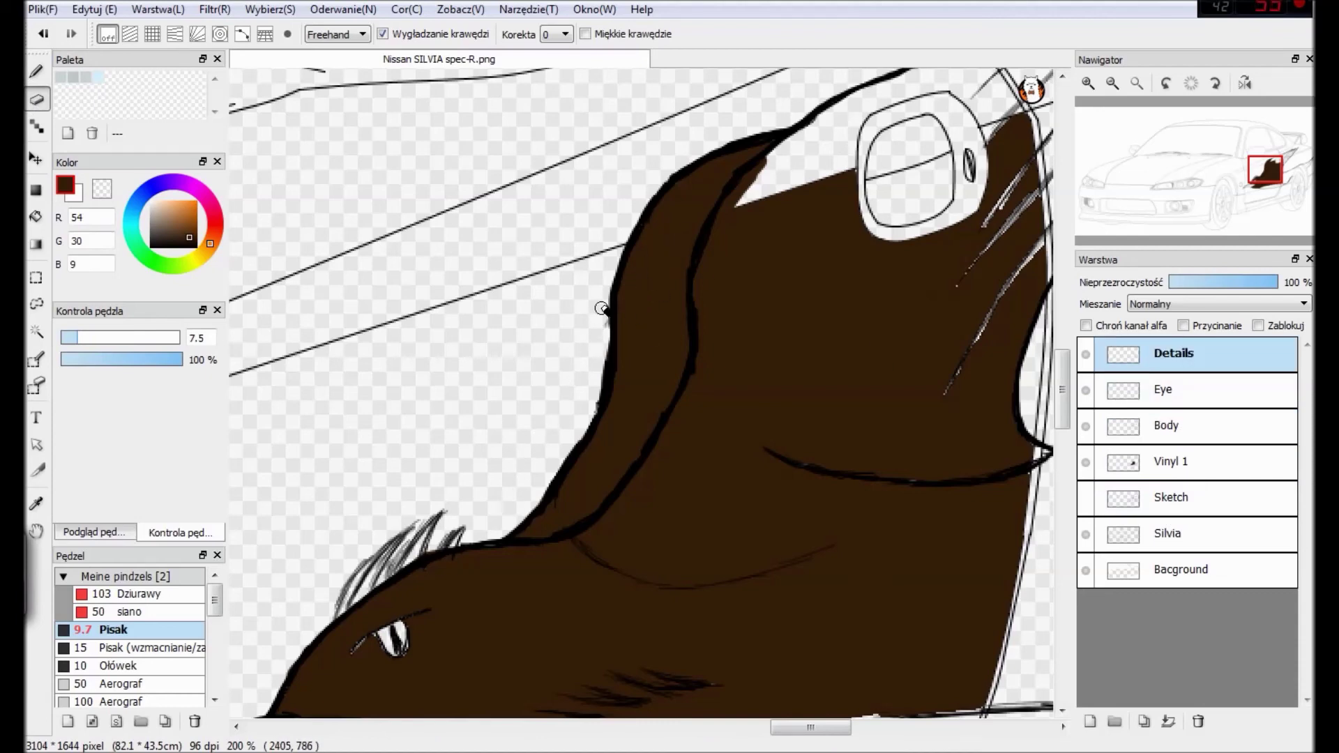
# Move Vinyl 1 directly below the Silvia layer and paint the upper wing dark brown around and over the door handle.
pyautogui.moveTo(1151, 463); pyautogui.dragTo(1145, 537)
pyautogui.click(37, 71)
pyautogui.moveTo(767, 195); pyautogui.dragTo(855, 150)
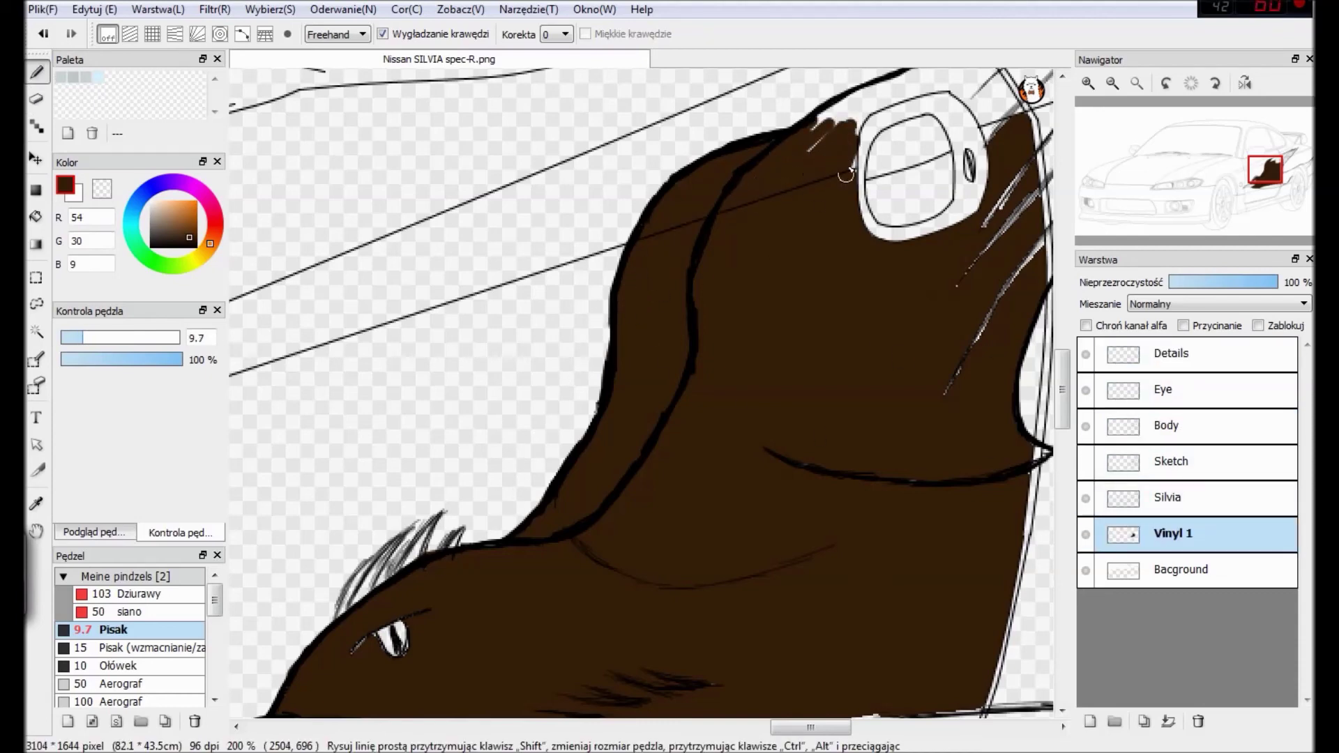
pyautogui.moveTo(811, 728); pyautogui.dragTo(835, 728)
pyautogui.moveTo(1063, 389); pyautogui.dragTo(1063, 353)
pyautogui.moveTo(583, 418)
pyautogui.mouseDown()
pyautogui.moveTo(646, 387)
pyautogui.moveTo(631, 525)
pyautogui.moveTo(687, 389)
pyautogui.moveTo(652, 377)
pyautogui.moveTo(711, 413)
pyautogui.moveTo(771, 401)
pyautogui.mouseUp()
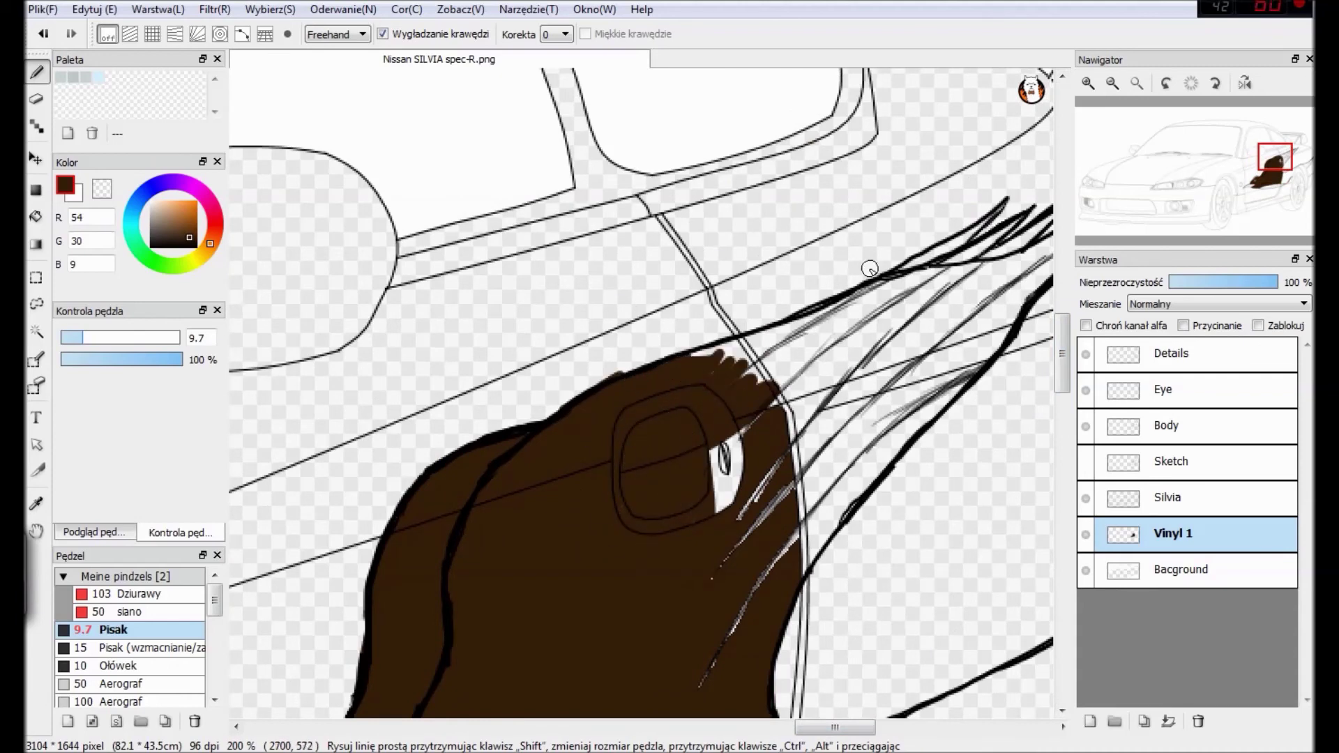
pyautogui.moveTo(831, 367)
pyautogui.mouseDown()
pyautogui.moveTo(740, 426)
pyautogui.moveTo(809, 356)
pyautogui.moveTo(757, 342)
pyautogui.moveTo(800, 312)
pyautogui.mouseUp()
pyautogui.moveTo(729, 509)
pyautogui.mouseDown()
pyautogui.moveTo(726, 454)
pyautogui.moveTo(739, 448)
pyautogui.mouseUp()
# Bucket-fill the gaps between the upper wing's feather lines with dark brown.
pyautogui.press('g')
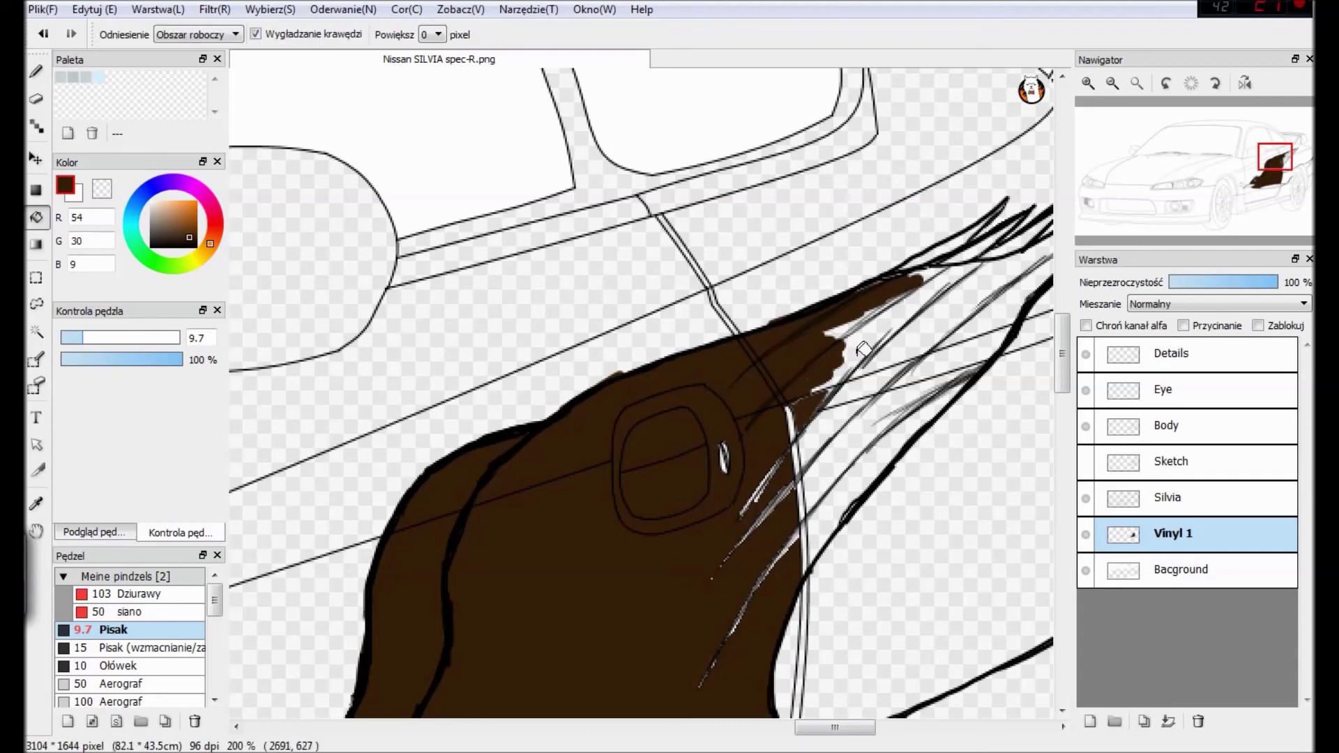
pyautogui.click(855, 368)
pyautogui.click(951, 319)
pyautogui.click(867, 386)
pyautogui.click(867, 421)
pyautogui.click(835, 423)
pyautogui.click(849, 466)
# Paint over the remaining light slivers between the upper wing's feather lines, enlarging the brush to 13.3 px.
pyautogui.click(36, 72)
pyautogui.moveTo(733, 549)
pyautogui.mouseDown()
pyautogui.moveTo(792, 418)
pyautogui.moveTo(868, 355)
pyautogui.mouseUp()
pyautogui.click(91, 337)
pyautogui.moveTo(851, 422); pyautogui.dragTo(966, 325)
pyautogui.moveTo(853, 463); pyautogui.dragTo(975, 361)
pyautogui.moveTo(977, 310); pyautogui.dragTo(995, 290)
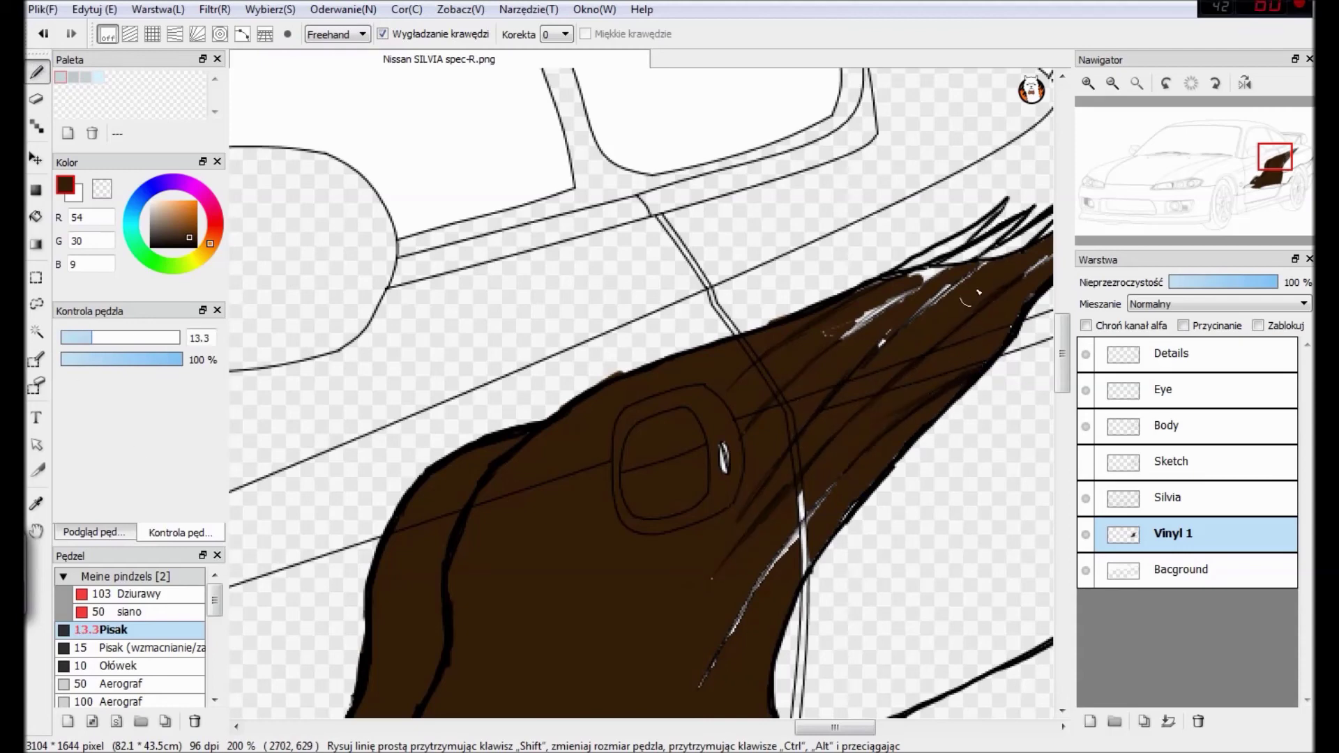
pyautogui.moveTo(830, 347); pyautogui.dragTo(922, 287)
pyautogui.moveTo(909, 325); pyautogui.dragTo(945, 269)
pyautogui.moveTo(832, 485); pyautogui.dragTo(744, 617)
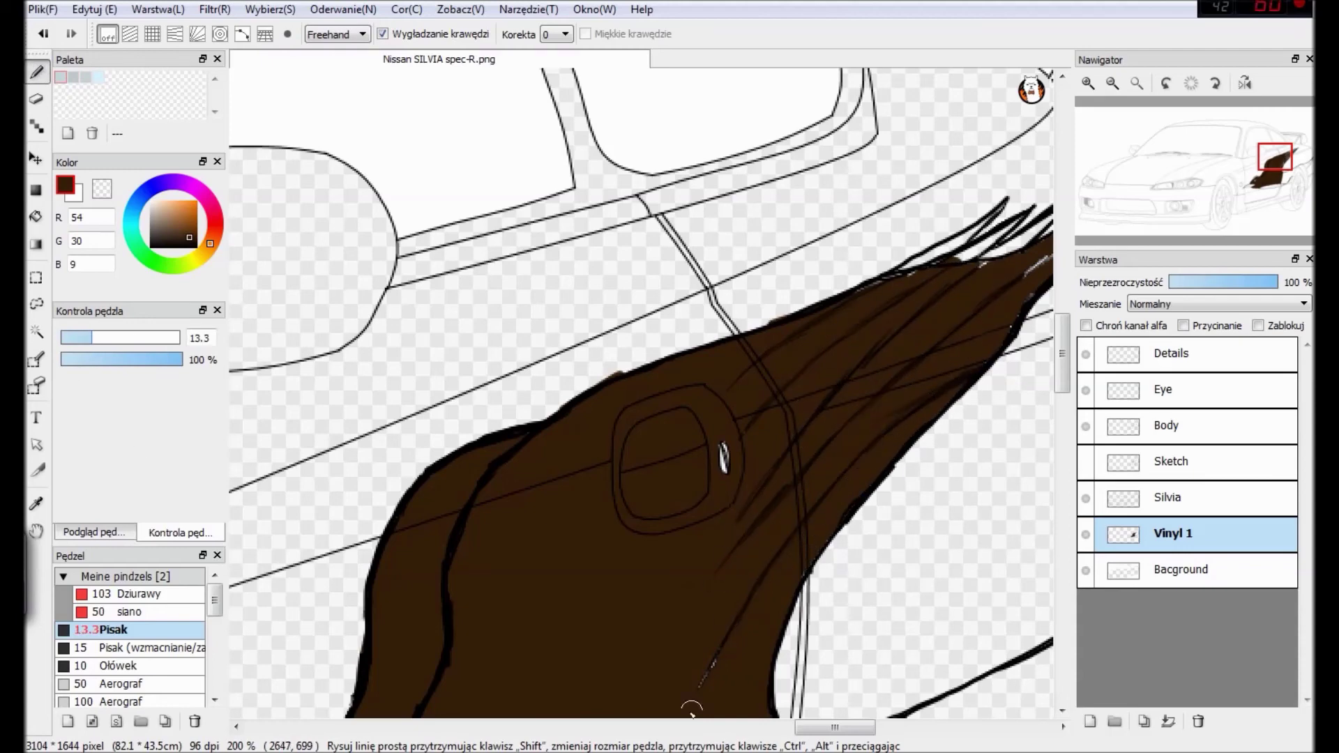
pyautogui.moveTo(692, 709); pyautogui.dragTo(717, 654)
# Paint the upper wing's feather tips dark brown, reducing the brush to 5.7 px and 2.1 px for the narrow points.
pyautogui.moveTo(881, 487); pyautogui.dragTo(676, 480)
pyautogui.moveTo(792, 326)
pyautogui.mouseDown()
pyautogui.moveTo(851, 233)
pyautogui.moveTo(834, 268)
pyautogui.moveTo(759, 254)
pyautogui.mouseUp()
pyautogui.moveTo(655, 287); pyautogui.dragTo(819, 240)
pyautogui.moveTo(79, 340); pyautogui.dragTo(72, 339)
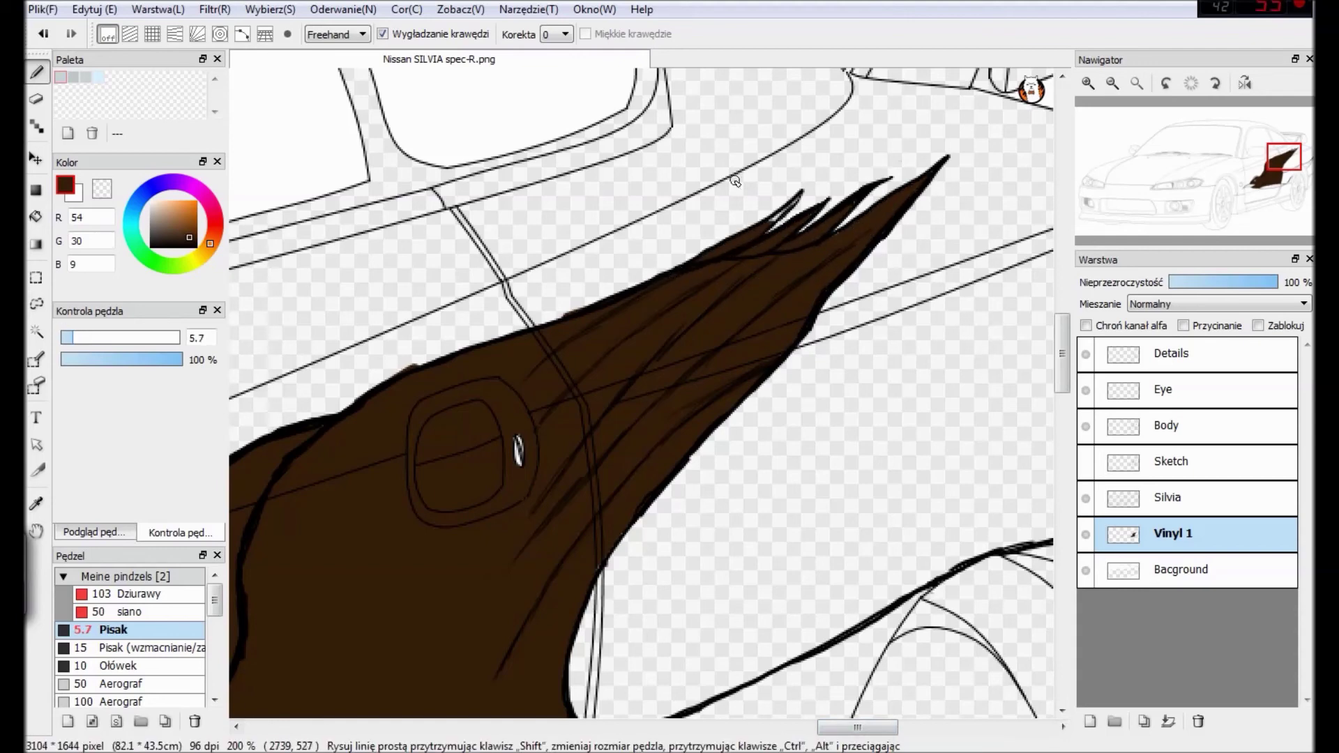
pyautogui.scroll(2, 573, 523)
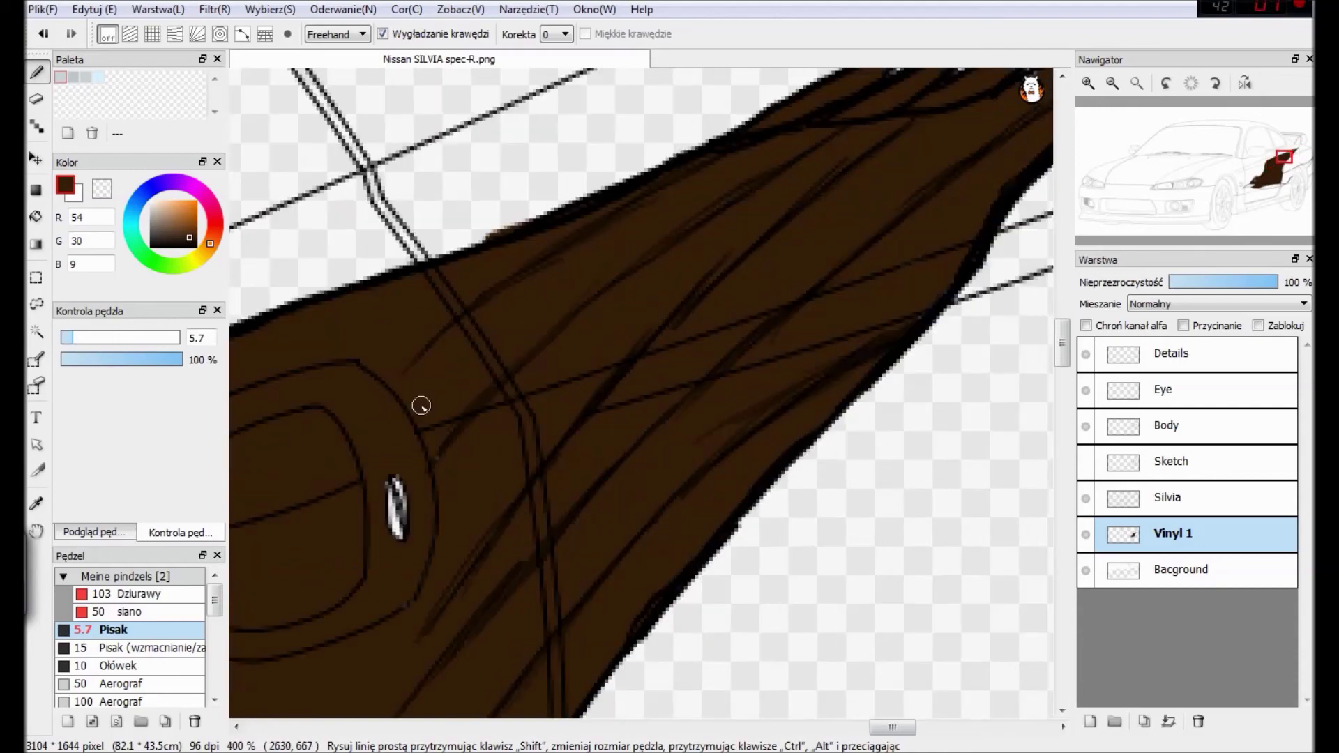
pyautogui.moveTo(894, 729); pyautogui.dragTo(915, 728)
pyautogui.moveTo(1063, 343); pyautogui.dragTo(1062, 315)
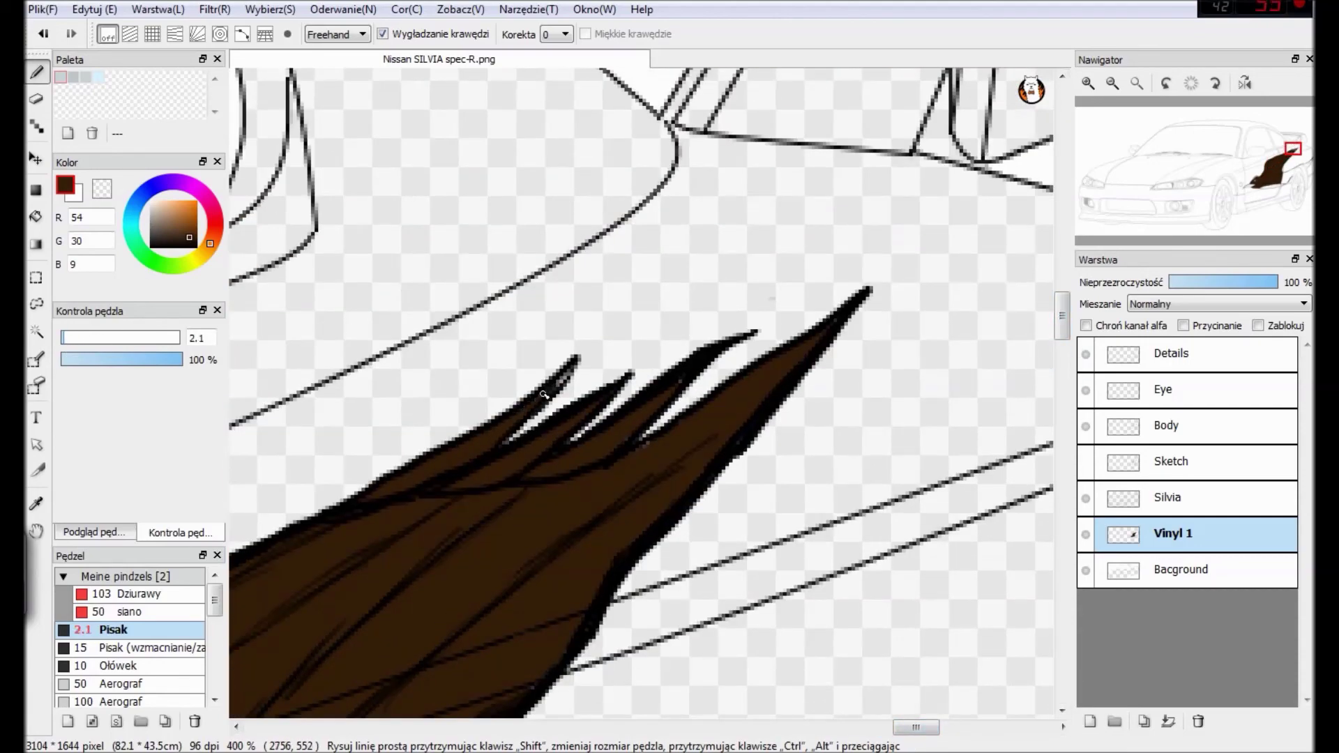
# Thicken the bird's pupil in black on the Eye layer and trim its edge with the eraser.
pyautogui.scroll(-6, 643, 381)
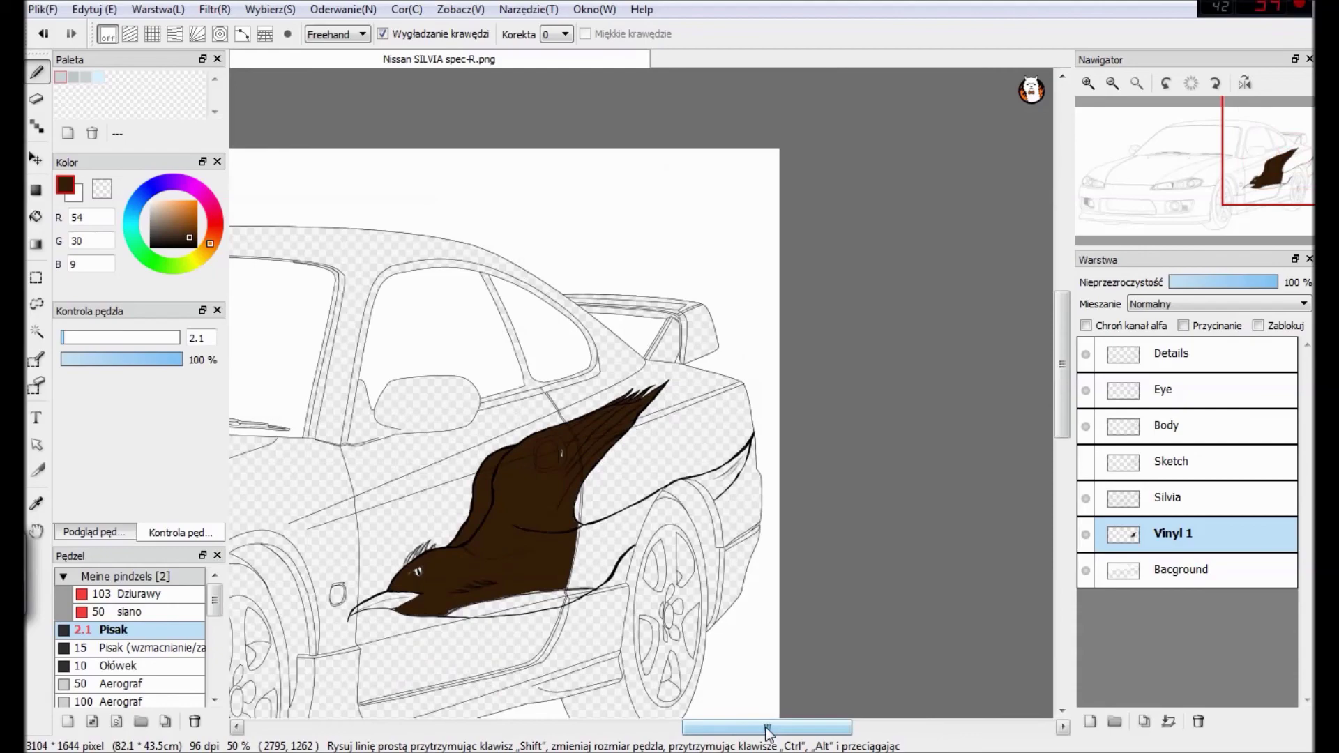
pyautogui.moveTo(767, 727); pyautogui.dragTo(716, 727)
pyautogui.scroll(3, 670, 628)
pyautogui.moveTo(1063, 353); pyautogui.dragTo(1064, 447)
pyautogui.scroll(3, 553, 486)
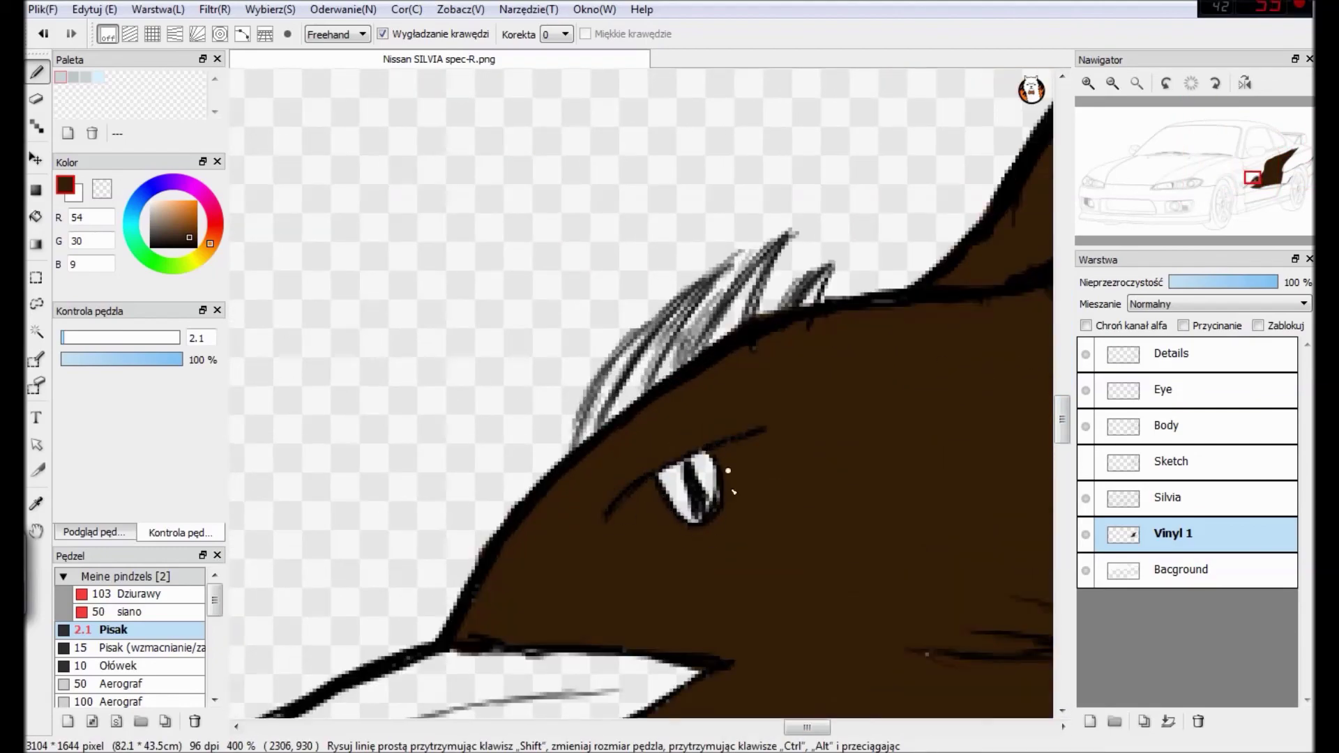
pyautogui.click(1196, 389)
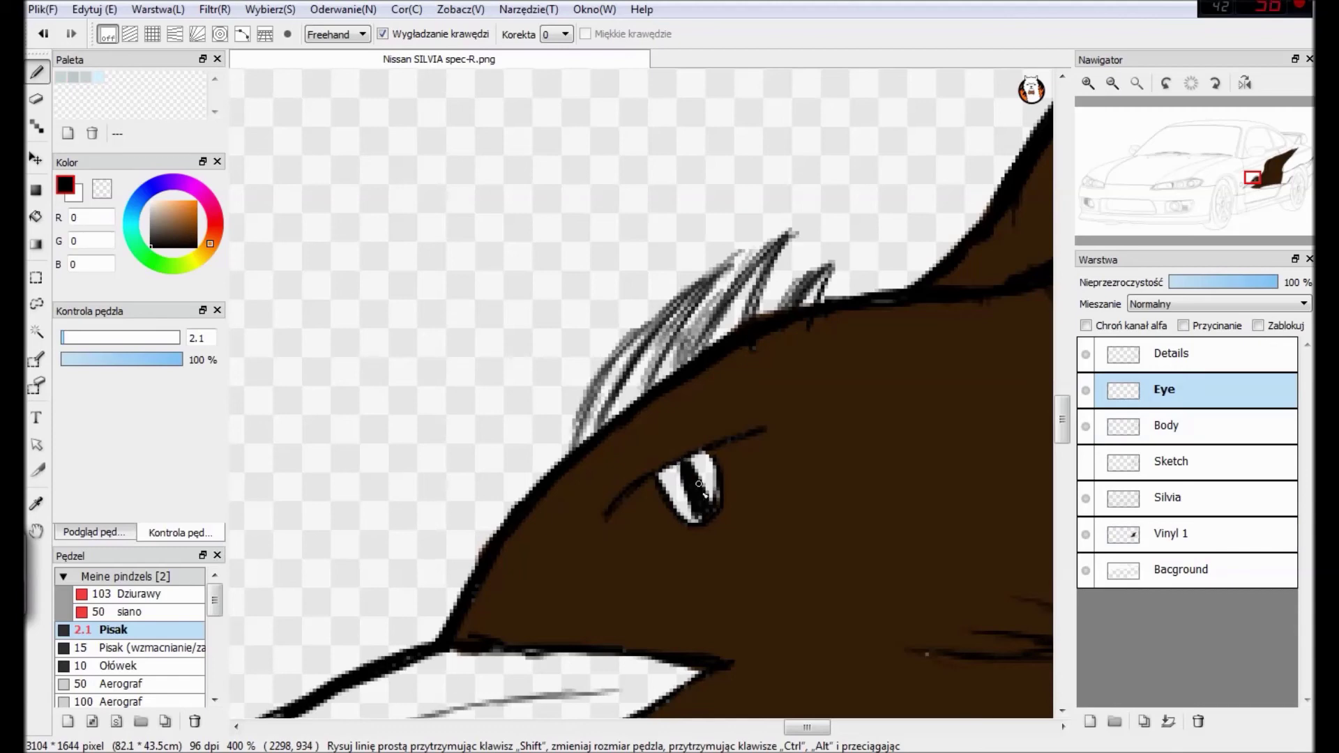
pyautogui.press('e')
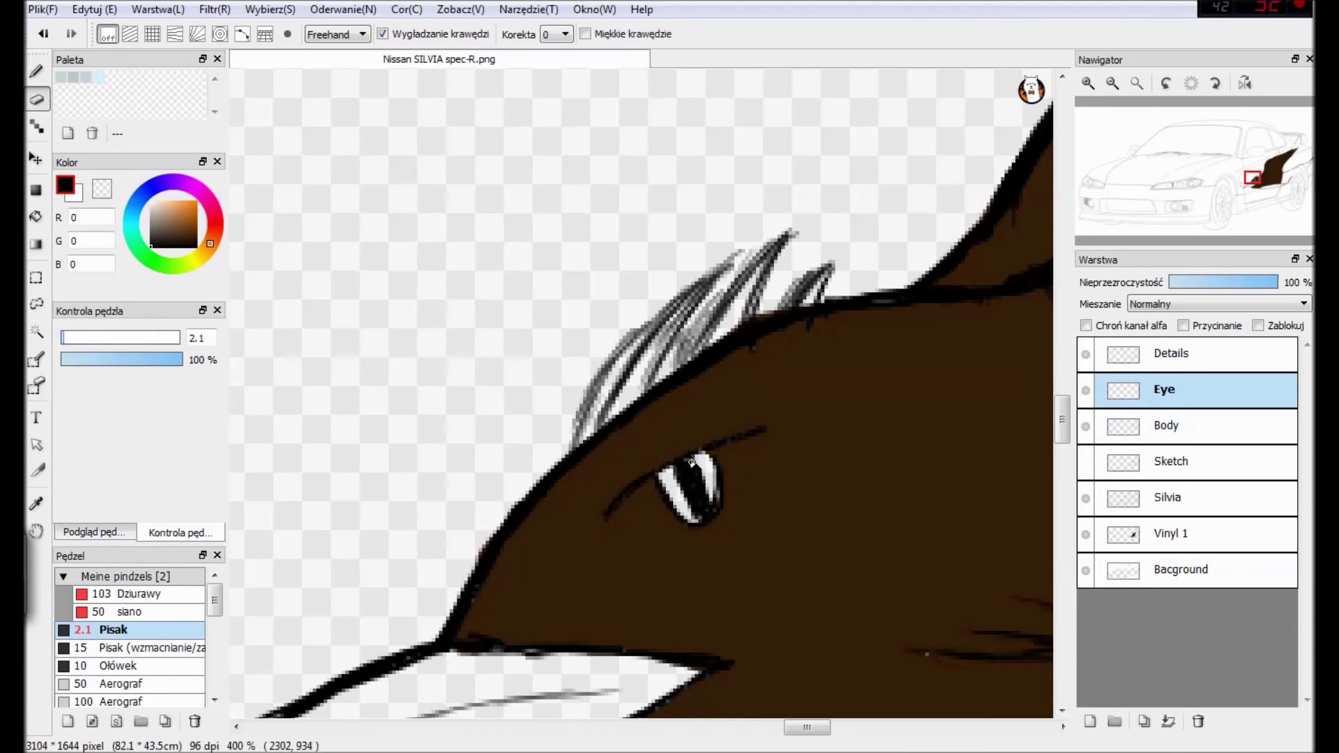
pyautogui.moveTo(691, 514); pyautogui.dragTo(678, 484)
# Sample the dark brown, RGB 54, 30, 9, from the bird's head as the drawing colour.
pyautogui.press('b')
pyautogui.click(36, 503)
pyautogui.click(628, 546)
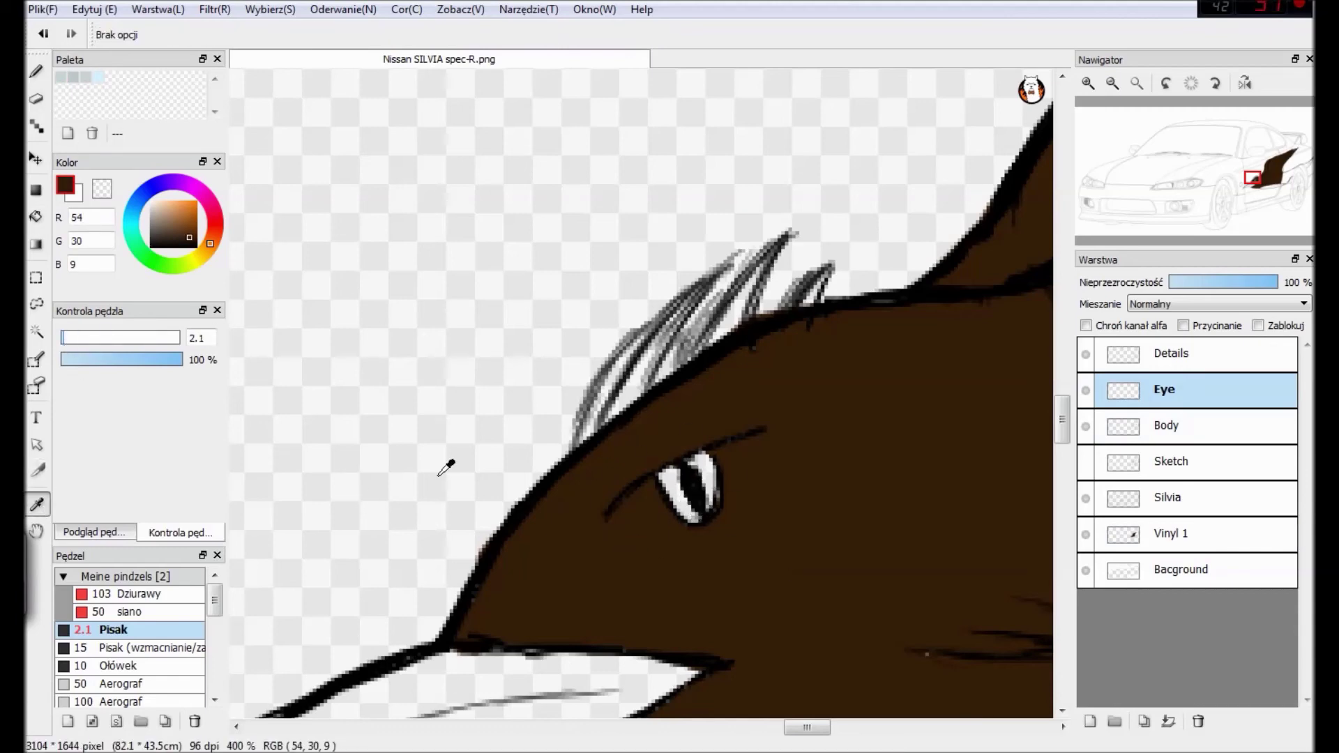
pyautogui.click(33, 74)
pyautogui.moveTo(640, 379)
pyautogui.mouseDown()
pyautogui.moveTo(642, 401)
pyautogui.moveTo(608, 432)
pyautogui.mouseUp()
pyautogui.click(81, 339)
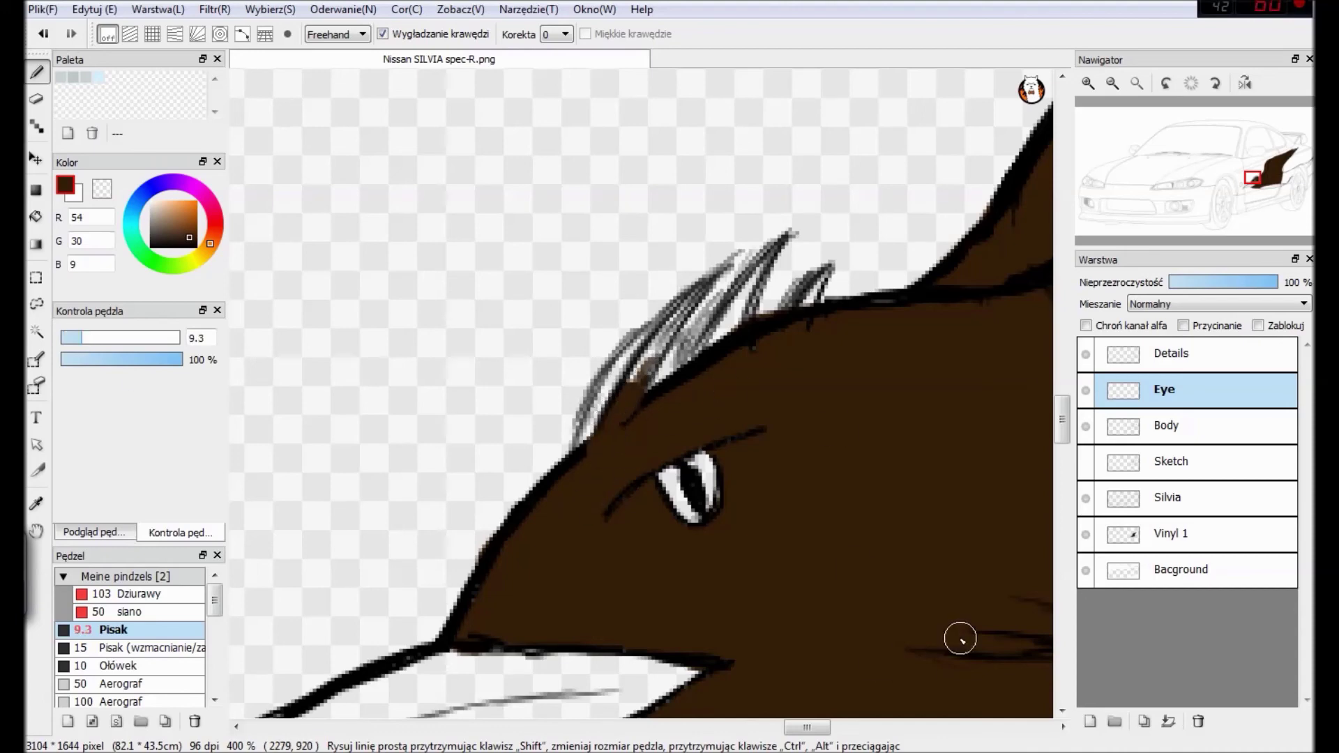
pyautogui.moveTo(1062, 419); pyautogui.dragTo(1062, 447)
pyautogui.hotkey('ctrl', 'z')
# Touch up the dark brown on Vinyl 1 along the throat, lower jaw and front end of the belly line.
pyautogui.click(1173, 534)
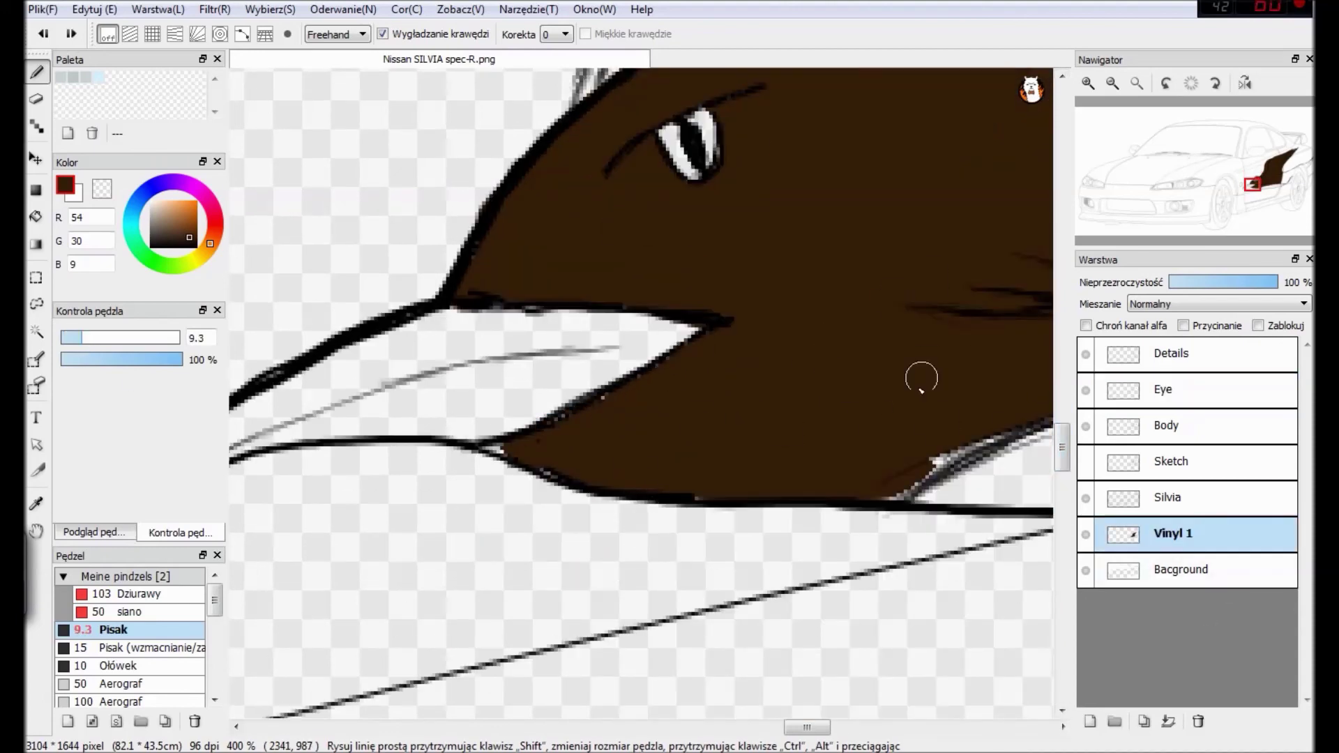
pyautogui.scroll(2, 900, 485)
pyautogui.moveTo(893, 648); pyautogui.dragTo(996, 585)
pyautogui.moveTo(563, 625); pyautogui.dragTo(693, 653)
pyautogui.moveTo(587, 574); pyautogui.dragTo(631, 551)
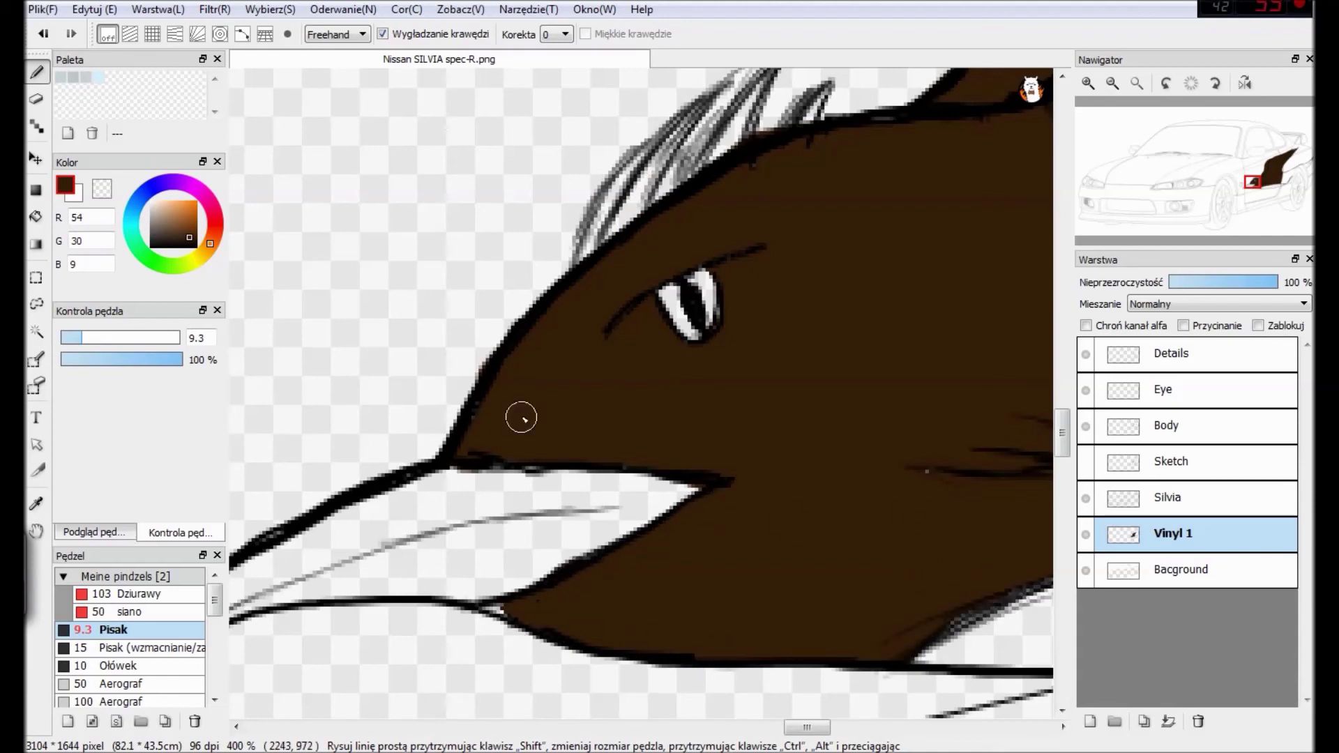
# Paint dark brown along the belly line and past the door seam toward the outline in front of the rear wheel.
pyautogui.hscroll(4, 726, 684)
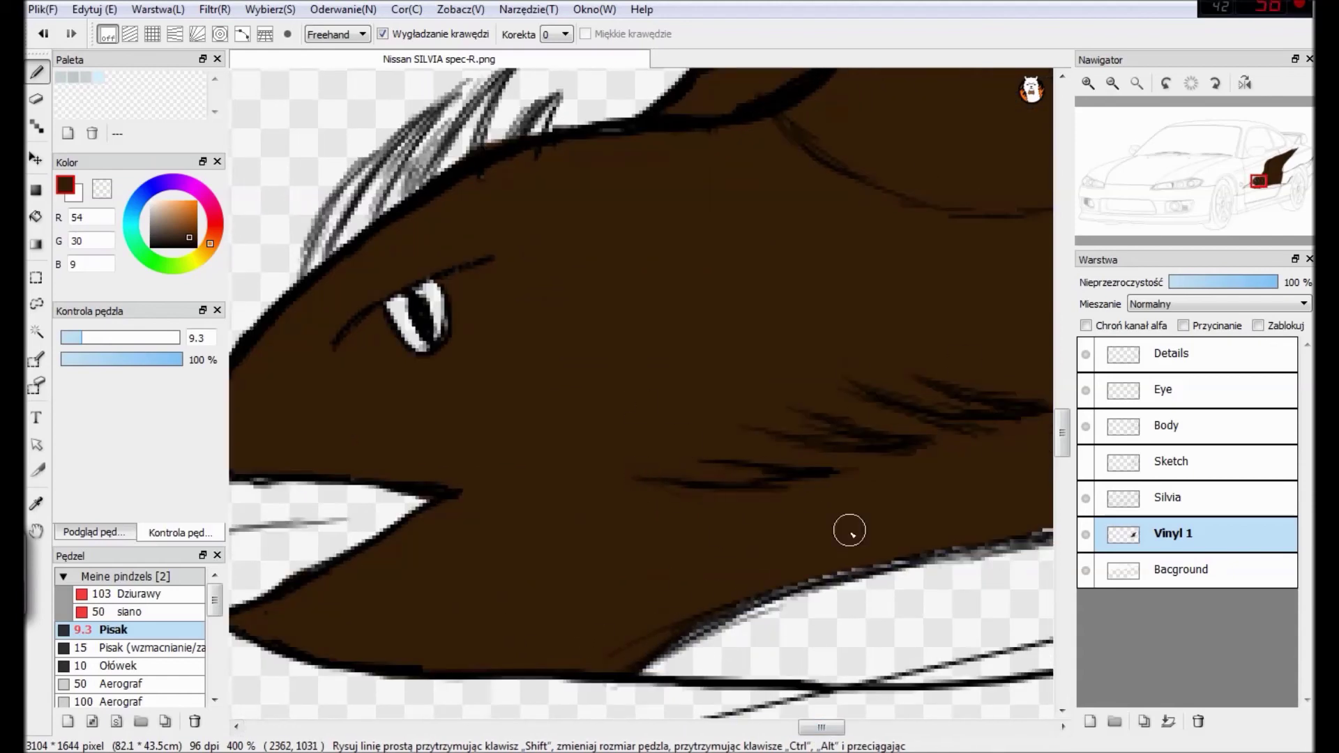
pyautogui.hscroll(5, 873, 544)
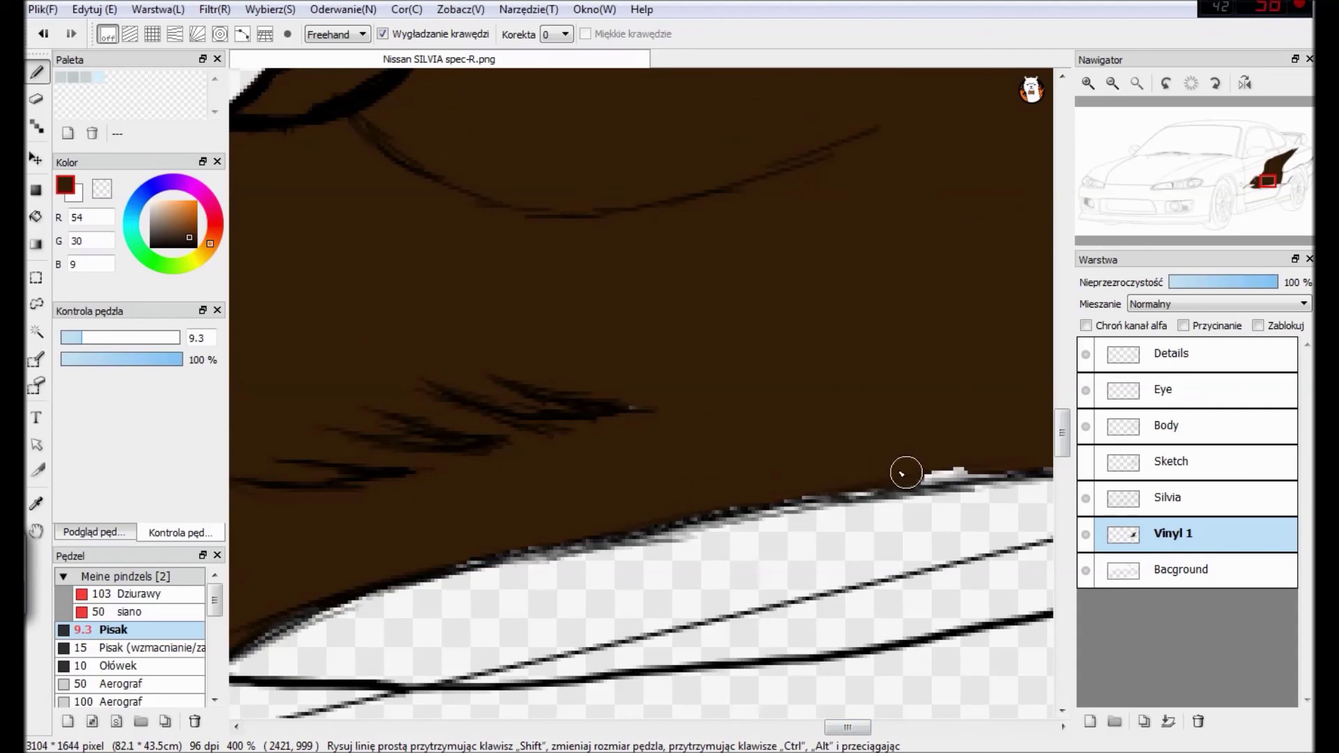
pyautogui.hscroll(3, 673, 449)
pyautogui.moveTo(728, 446); pyautogui.dragTo(1010, 434)
pyautogui.moveTo(872, 728); pyautogui.dragTo(880, 728)
pyautogui.moveTo(830, 434)
pyautogui.mouseDown()
pyautogui.moveTo(778, 443)
pyautogui.moveTo(936, 424)
pyautogui.moveTo(998, 391)
pyautogui.mouseUp()
pyautogui.moveTo(881, 729); pyautogui.dragTo(893, 729)
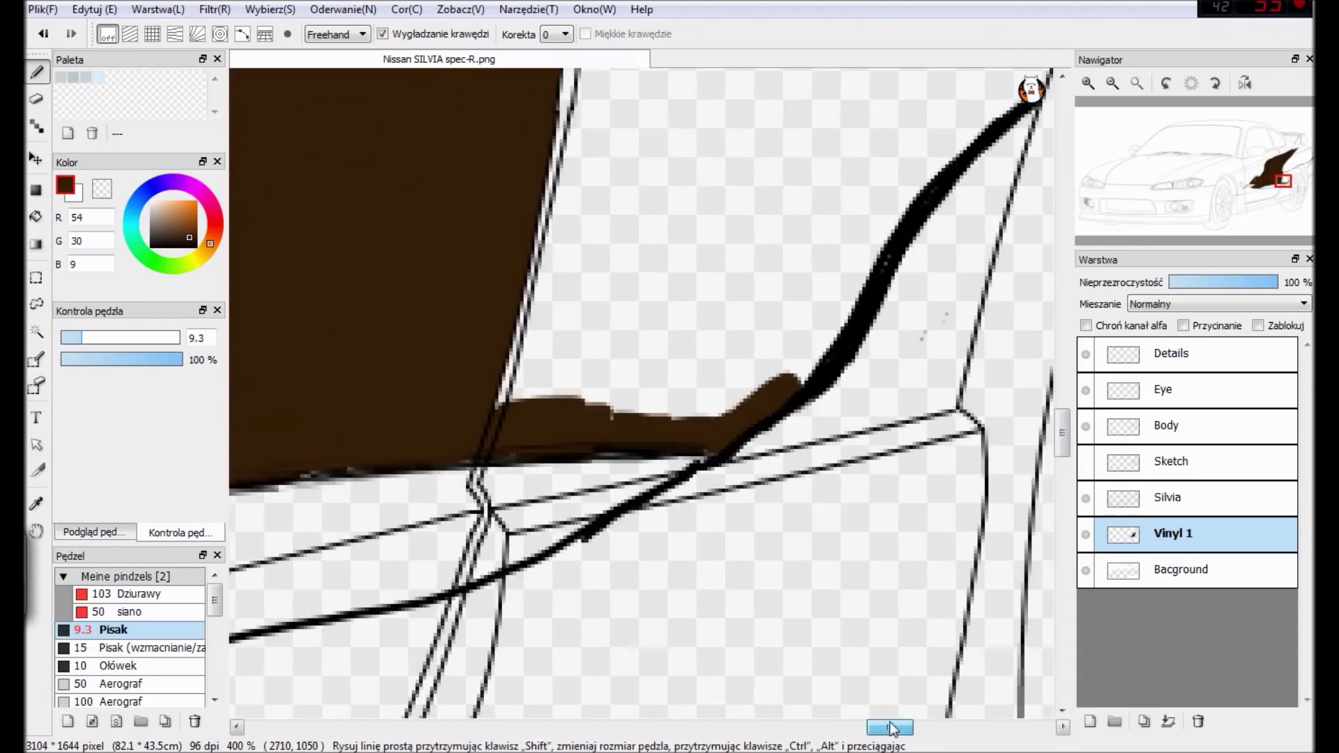
pyautogui.moveTo(1063, 432); pyautogui.dragTo(1063, 414)
pyautogui.scroll(-3, 942, 245)
pyautogui.moveTo(615, 408)
pyautogui.mouseDown()
pyautogui.moveTo(591, 490)
pyautogui.moveTo(682, 423)
pyautogui.moveTo(689, 478)
pyautogui.mouseUp()
pyautogui.click(130, 340)
pyautogui.hotkey('ctrl', 'z')
pyautogui.moveTo(583, 427)
pyautogui.mouseDown()
pyautogui.moveTo(622, 422)
pyautogui.moveTo(611, 477)
pyautogui.moveTo(664, 483)
pyautogui.moveTo(723, 417)
pyautogui.moveTo(723, 397)
pyautogui.moveTo(586, 413)
pyautogui.moveTo(605, 333)
pyautogui.moveTo(613, 346)
pyautogui.moveTo(682, 334)
pyautogui.moveTo(625, 316)
pyautogui.moveTo(607, 331)
pyautogui.moveTo(632, 332)
pyautogui.moveTo(634, 360)
pyautogui.moveTo(597, 483)
pyautogui.moveTo(713, 424)
pyautogui.moveTo(708, 448)
pyautogui.moveTo(778, 311)
pyautogui.moveTo(662, 334)
pyautogui.moveTo(763, 288)
pyautogui.moveTo(716, 280)
pyautogui.moveTo(797, 255)
pyautogui.mouseUp()
pyautogui.hotkey('ctrl', 'z')
pyautogui.press('e')
pyautogui.press('b')
# Paint the lower wing dark brown from the door seam up to the rear wheel arch.
pyautogui.moveTo(113, 341); pyautogui.dragTo(78, 342)
pyautogui.moveTo(795, 328); pyautogui.dragTo(801, 316)
pyautogui.scroll(2, 795, 250)
pyautogui.moveTo(876, 728); pyautogui.dragTo(894, 727)
pyautogui.moveTo(656, 345)
pyautogui.mouseDown()
pyautogui.moveTo(628, 413)
pyautogui.moveTo(694, 307)
pyautogui.moveTo(698, 323)
pyautogui.moveTo(724, 286)
pyautogui.mouseUp()
pyautogui.click(1292, 169)
pyautogui.moveTo(715, 445)
pyautogui.mouseDown()
pyautogui.moveTo(767, 335)
pyautogui.moveTo(705, 335)
pyautogui.moveTo(790, 305)
pyautogui.mouseUp()
pyautogui.moveTo(841, 239); pyautogui.dragTo(846, 256)
# Paint the lower wing's tip behind the wheel arch dark brown and erase the excess colour along the arch.
pyautogui.moveTo(893, 729); pyautogui.dragTo(924, 729)
pyautogui.click(107, 337)
pyautogui.moveTo(808, 157); pyautogui.dragTo(718, 208)
pyautogui.click(1302, 162)
pyautogui.moveTo(773, 420)
pyautogui.mouseDown()
pyautogui.moveTo(873, 358)
pyautogui.moveTo(870, 424)
pyautogui.moveTo(649, 433)
pyautogui.moveTo(711, 532)
pyautogui.moveTo(795, 519)
pyautogui.mouseUp()
pyautogui.moveTo(113, 342); pyautogui.dragTo(66, 337)
pyautogui.press('e')
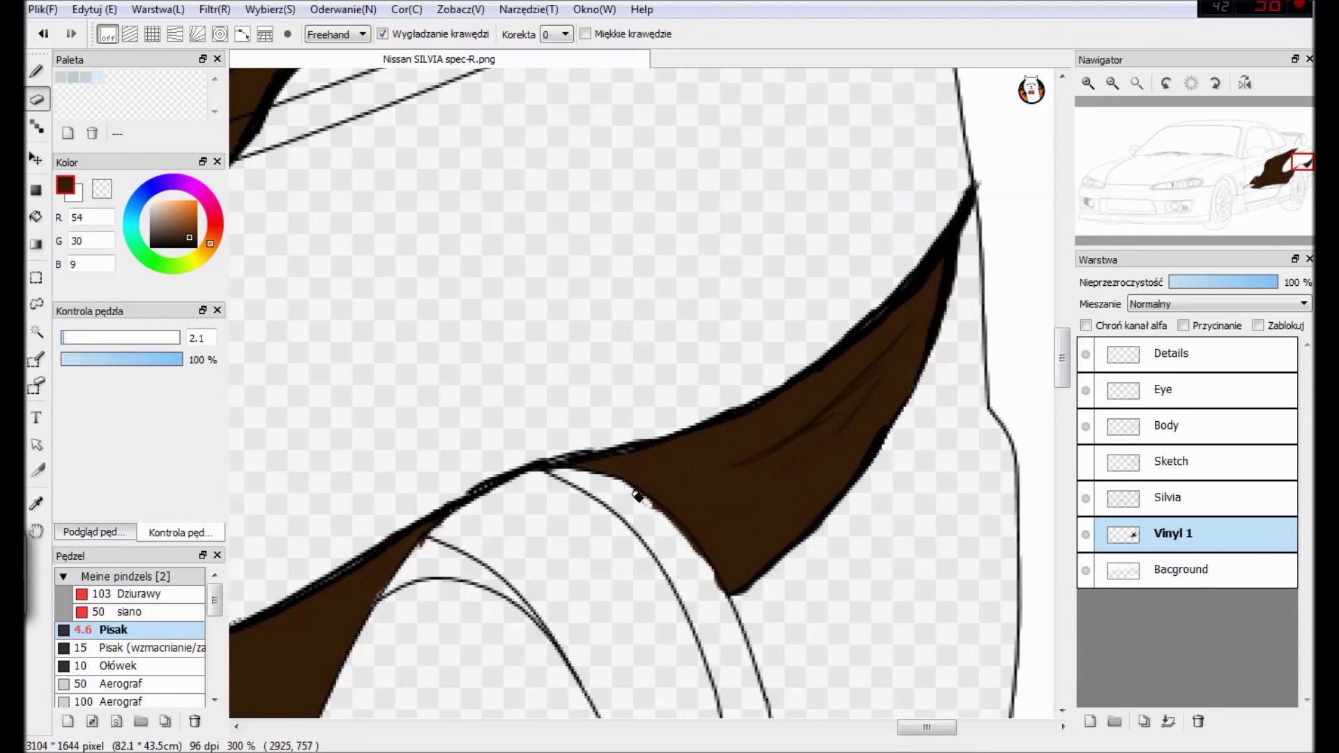
pyautogui.moveTo(670, 520); pyautogui.dragTo(730, 603)
pyautogui.press('b')
# Add a new layer above Vinyl 1 and name it Vinyl 2.
pyautogui.scroll(-5, 642, 464)
pyautogui.moveTo(722, 726); pyautogui.dragTo(666, 727)
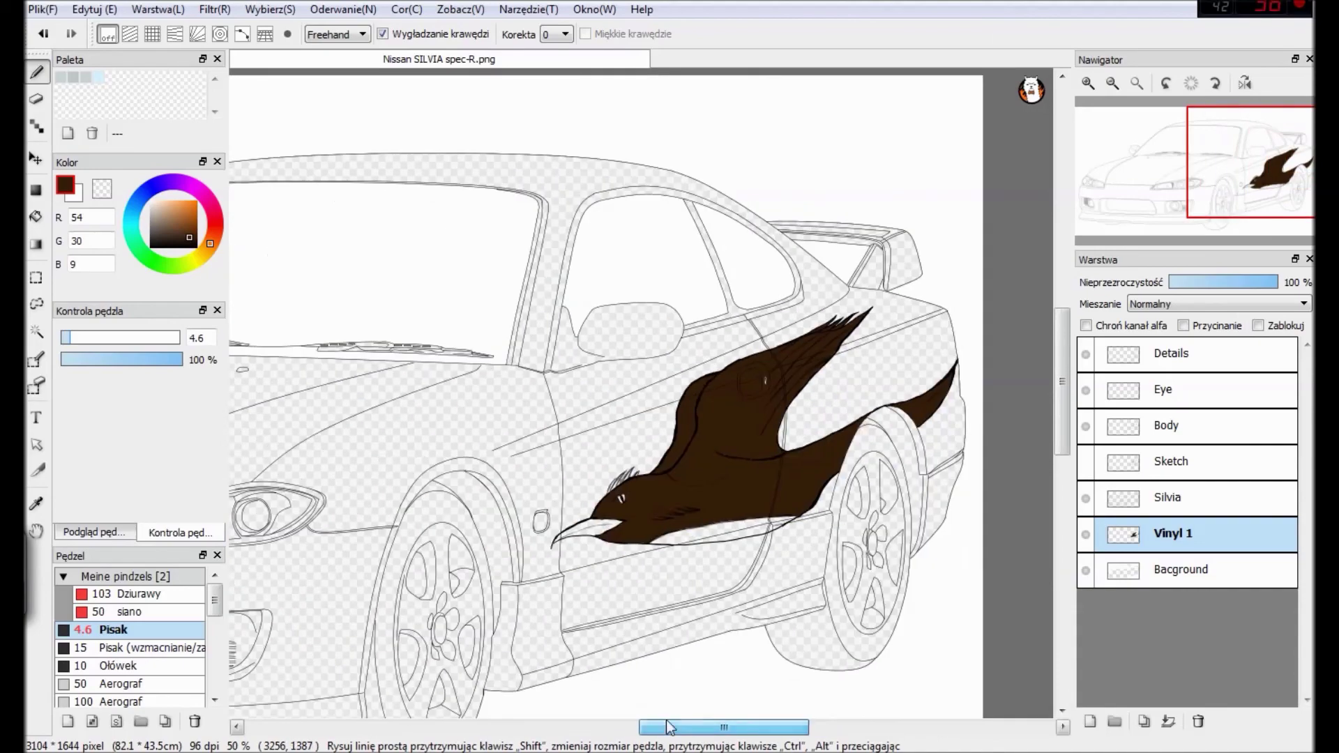
pyautogui.scroll(2, 722, 705)
pyautogui.moveTo(1062, 374); pyautogui.dragTo(1063, 389)
pyautogui.click(1091, 722)
pyautogui.doubleClick(1164, 528)
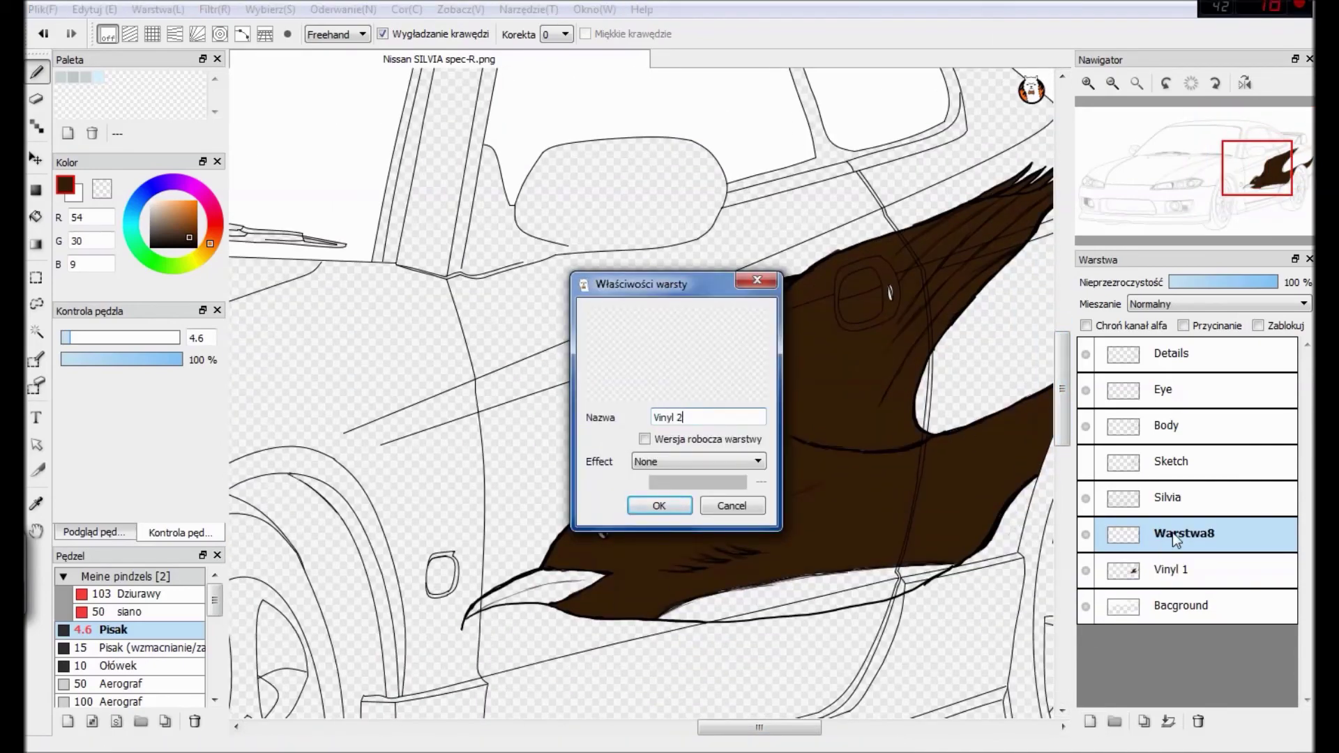
pyautogui.press('Return')
# Set the colour to red, RGB 192, 25, 25, and paint the insides of the head crest's feathers on Vinyl 2.
pyautogui.hotkey('ctrl', '+')
pyautogui.hotkey('ctrl', '+')
pyautogui.moveTo(1062, 387); pyautogui.dragTo(1063, 400)
pyautogui.click(214, 224)
pyautogui.click(191, 212)
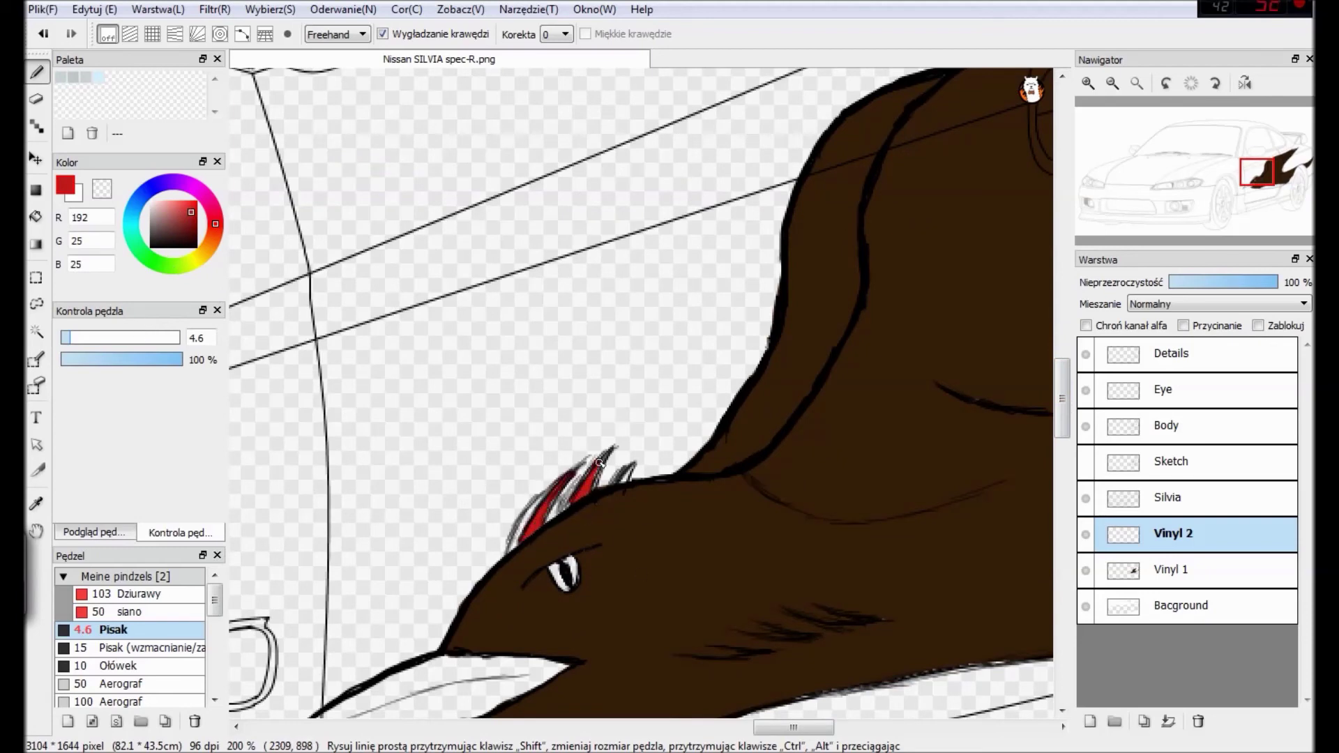
pyautogui.hotkey('ctrl', '+')
pyautogui.hotkey('ctrl', '+')
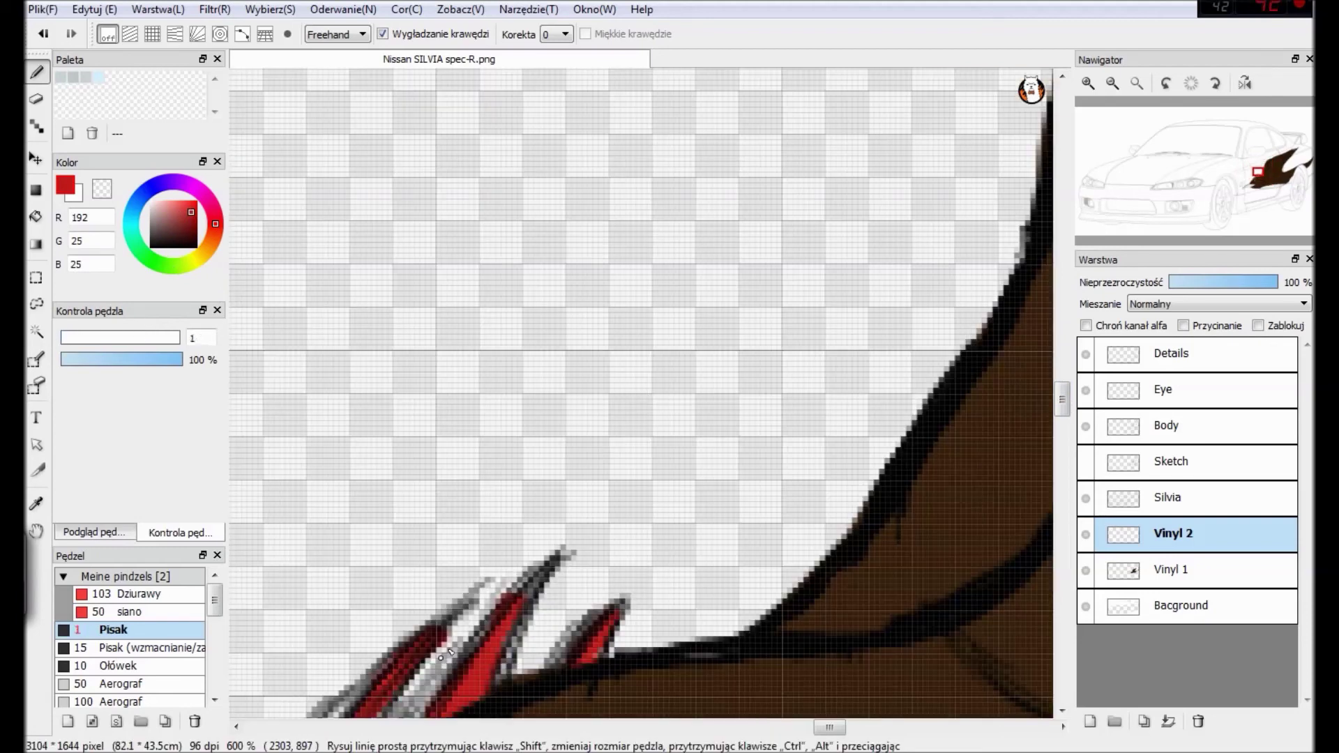
pyautogui.scroll(-3, 478, 654)
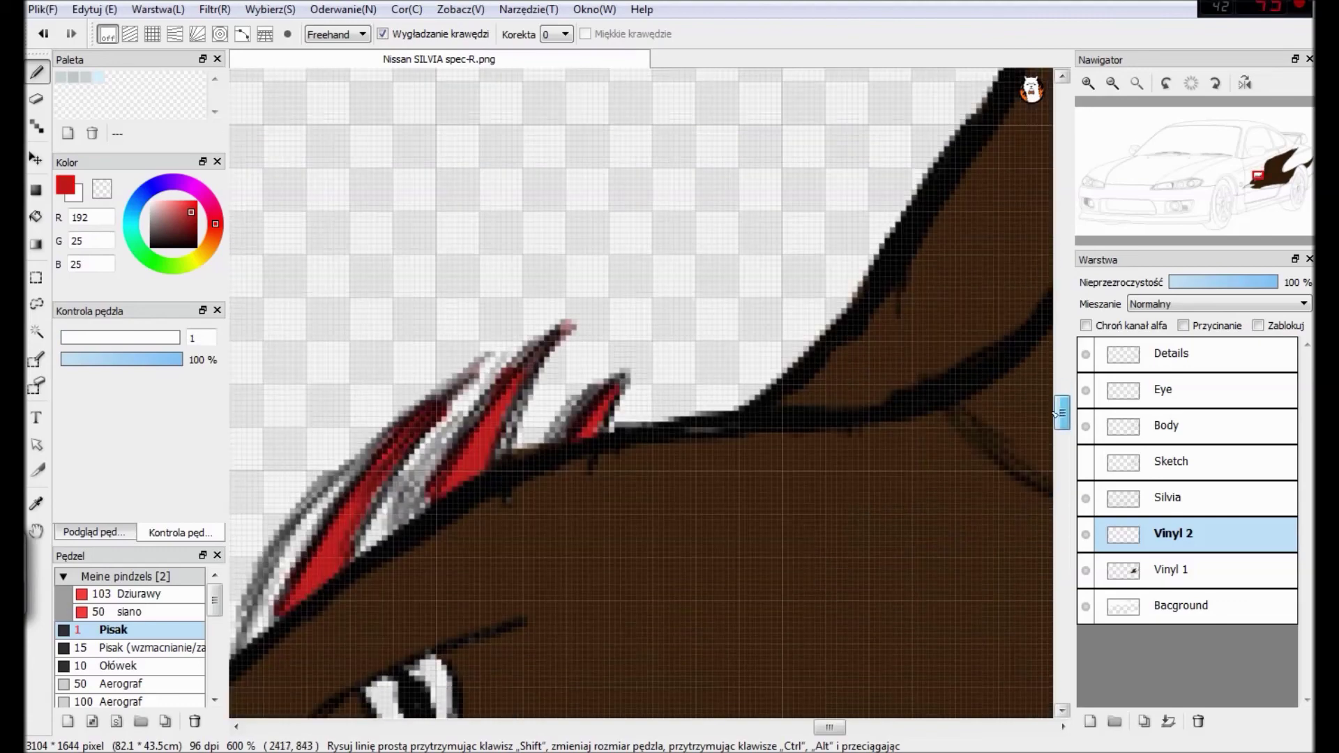
# Shade the crest feathers with darker red, RGB 157, 27, 27, using a 1 px brush.
pyautogui.moveTo(544, 439); pyautogui.dragTo(596, 382)
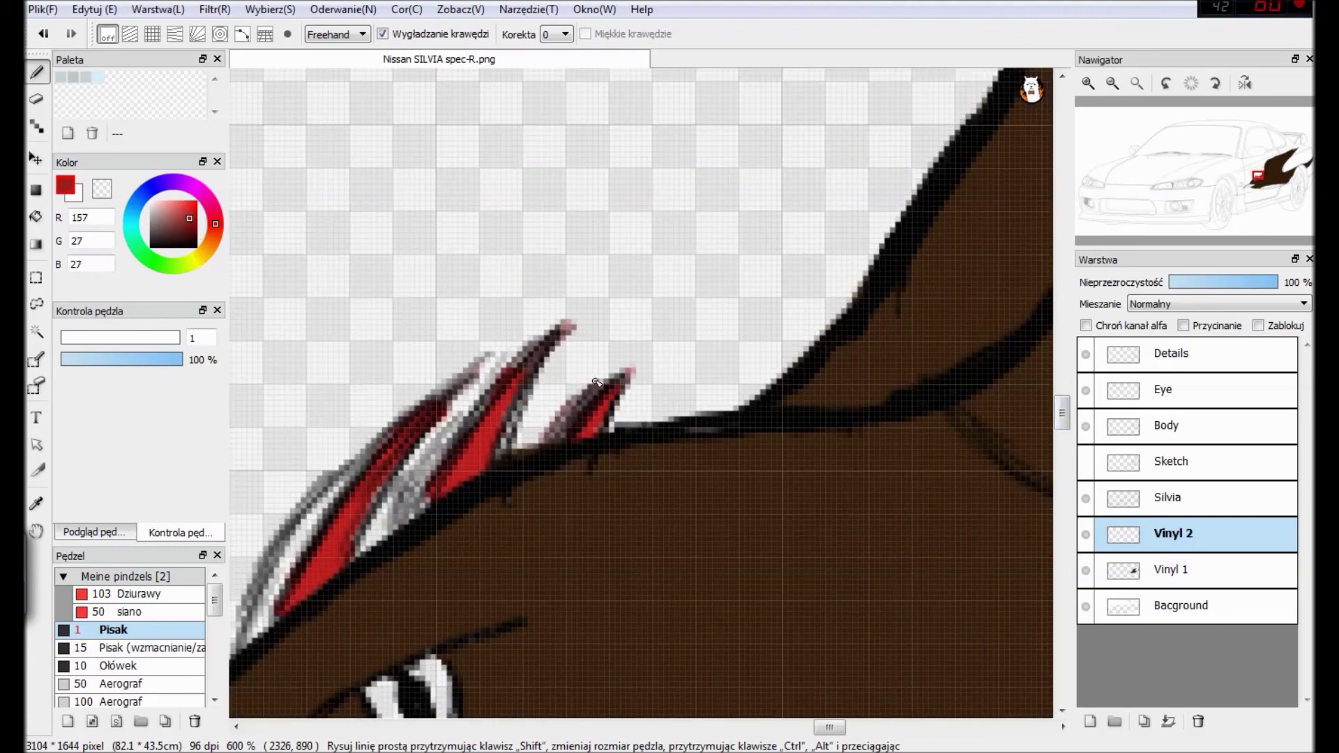
pyautogui.moveTo(416, 496)
pyautogui.mouseDown()
pyautogui.moveTo(390, 535)
pyautogui.moveTo(494, 383)
pyautogui.mouseUp()
pyautogui.moveTo(829, 728); pyautogui.dragTo(810, 729)
pyautogui.moveTo(1062, 413); pyautogui.dragTo(1063, 426)
pyautogui.moveTo(823, 249)
pyautogui.mouseDown()
pyautogui.moveTo(750, 350)
pyautogui.moveTo(756, 364)
pyautogui.moveTo(810, 247)
pyautogui.moveTo(732, 407)
pyautogui.moveTo(733, 373)
pyautogui.moveTo(723, 411)
pyautogui.mouseUp()
# Move Vinyl 2 below Vinyl 1 and paint the remaining light areas of the head crest.
pyautogui.click(65, 339)
pyautogui.moveTo(1158, 536); pyautogui.dragTo(1154, 573)
pyautogui.moveTo(831, 218); pyautogui.dragTo(772, 296)
pyautogui.moveTo(857, 199); pyautogui.dragTo(970, 119)
pyautogui.moveTo(810, 728); pyautogui.dragTo(819, 727)
pyautogui.moveTo(1063, 426); pyautogui.dragTo(1062, 413)
pyautogui.moveTo(767, 324)
pyautogui.mouseDown()
pyautogui.moveTo(652, 464)
pyautogui.moveTo(761, 321)
pyautogui.moveTo(748, 416)
pyautogui.moveTo(865, 349)
pyautogui.mouseUp()
pyautogui.moveTo(794, 403)
pyautogui.mouseDown()
pyautogui.moveTo(895, 323)
pyautogui.moveTo(857, 396)
pyautogui.mouseUp()
# Sample a colour from the artwork, check the crest at several magnifications and touch up its remaining gap.
pyautogui.keyDown('alt'); pyautogui.click(615, 515); pyautogui.keyUp('alt')
pyautogui.hotkey('ctrl', '-')
pyautogui.hotkey('ctrl', '-')
pyautogui.hotkey('ctrl', '-')
pyautogui.hotkey('ctrl', '-')
pyautogui.hotkey('ctrl', '+')
pyautogui.hotkey('ctrl', '+')
pyautogui.hotkey('ctrl', '+')
pyautogui.hotkey('ctrl', '+')
pyautogui.moveTo(889, 327); pyautogui.dragTo(869, 340)
# Paint the band beneath the bird's belly line bright red, RGB 192, 25, 25, with an 8.6 px brush.
pyautogui.moveTo(823, 729); pyautogui.dragTo(842, 732)
pyautogui.moveTo(1062, 415); pyautogui.dragTo(1062, 444)
pyautogui.hotkey('ctrl', '-')
pyautogui.click(80, 338)
pyautogui.moveTo(628, 508)
pyautogui.mouseDown()
pyautogui.moveTo(762, 477)
pyautogui.moveTo(661, 513)
pyautogui.moveTo(695, 544)
pyautogui.moveTo(739, 551)
pyautogui.moveTo(786, 511)
pyautogui.moveTo(1001, 455)
pyautogui.moveTo(865, 539)
pyautogui.mouseUp()
pyautogui.moveTo(815, 727); pyautogui.dragTo(841, 727)
pyautogui.moveTo(664, 464)
pyautogui.mouseDown()
pyautogui.moveTo(669, 409)
pyautogui.moveTo(621, 464)
pyautogui.moveTo(446, 532)
pyautogui.moveTo(581, 532)
pyautogui.moveTo(864, 381)
pyautogui.moveTo(879, 460)
pyautogui.moveTo(966, 428)
pyautogui.moveTo(872, 445)
pyautogui.moveTo(726, 499)
pyautogui.moveTo(905, 458)
pyautogui.mouseUp()
pyautogui.scroll(-4, 906, 399)
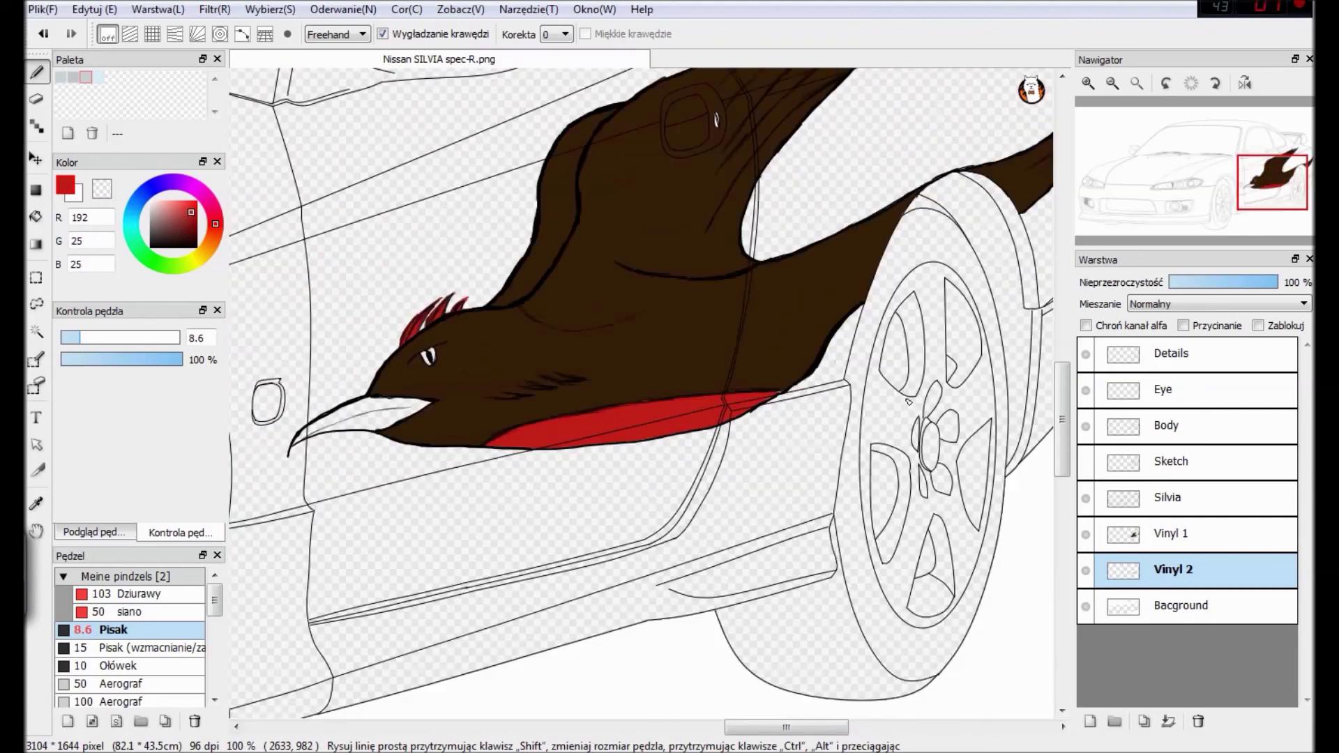
# Add a new layer, place it above Vinyl 1 and name it Vinyl 3.
pyautogui.click(1090, 720)
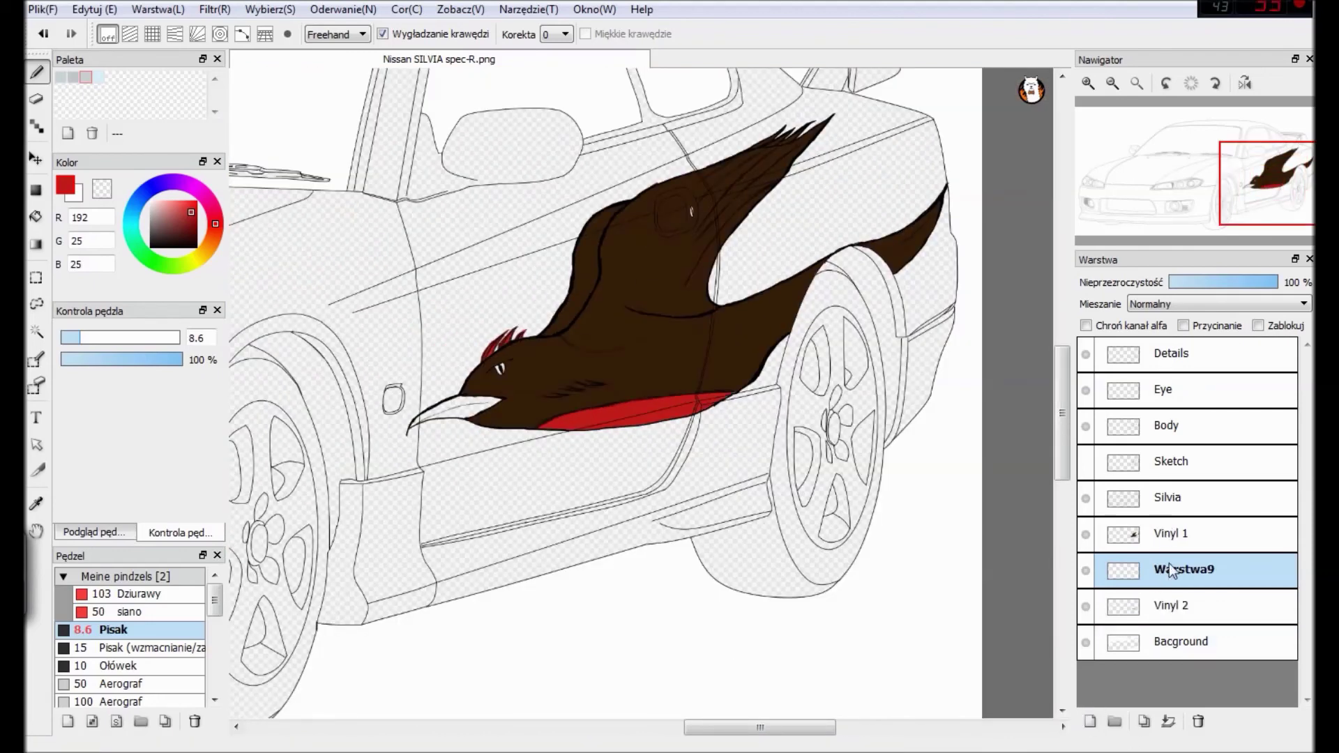
pyautogui.moveTo(1169, 577); pyautogui.dragTo(1175, 535)
pyautogui.doubleClick(1175, 531)
pyautogui.write('Vinyl 3')
pyautogui.press('Return')
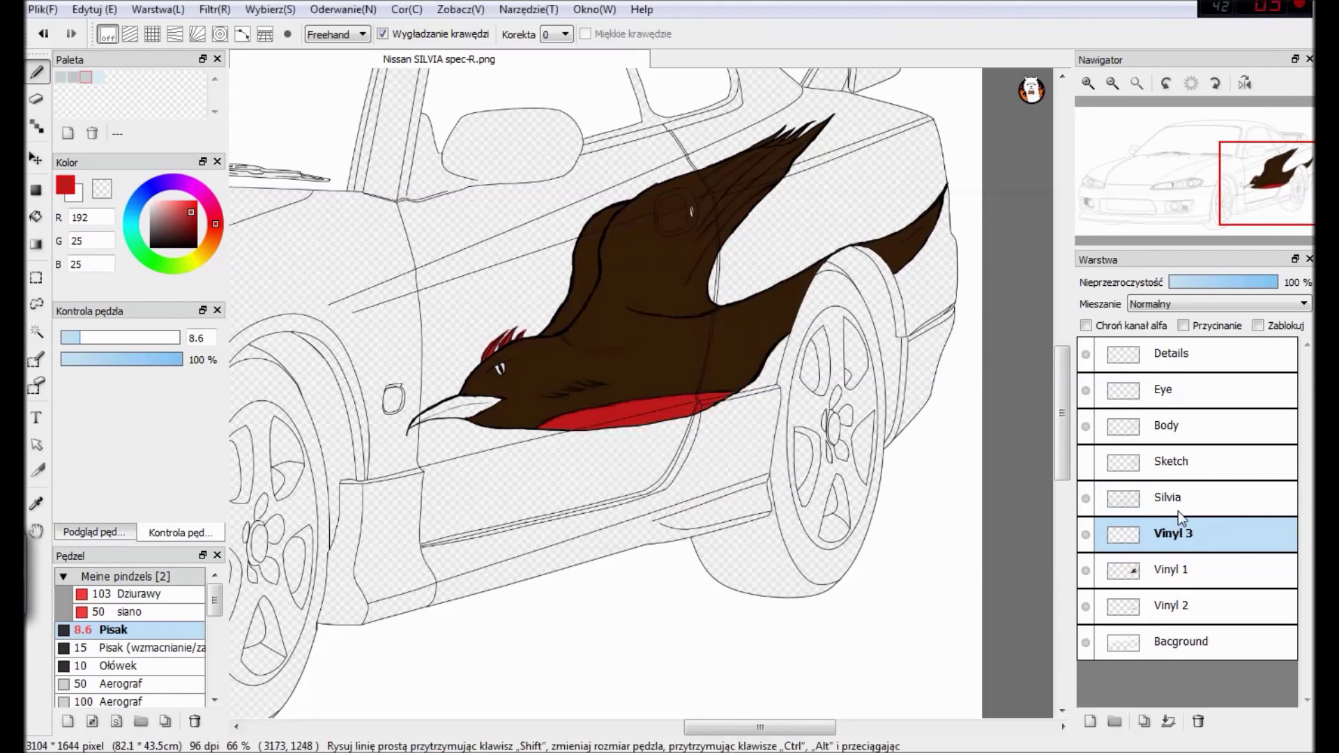
# Paint the three small feather marks on the bird's cheek red on Vinyl 3 with a 3.2 px brush.
pyautogui.hotkey('ctrl', '+')
pyautogui.hotkey('ctrl', '+')
pyautogui.moveTo(424, 398); pyautogui.dragTo(443, 397)
pyautogui.moveTo(835, 727); pyautogui.dragTo(796, 727)
pyautogui.click(68, 338)
pyautogui.hotkey('ctrl', 'z')
pyautogui.scroll(2, 781, 405)
pyautogui.moveTo(736, 402); pyautogui.dragTo(829, 409)
pyautogui.moveTo(643, 414); pyautogui.dragTo(681, 416)
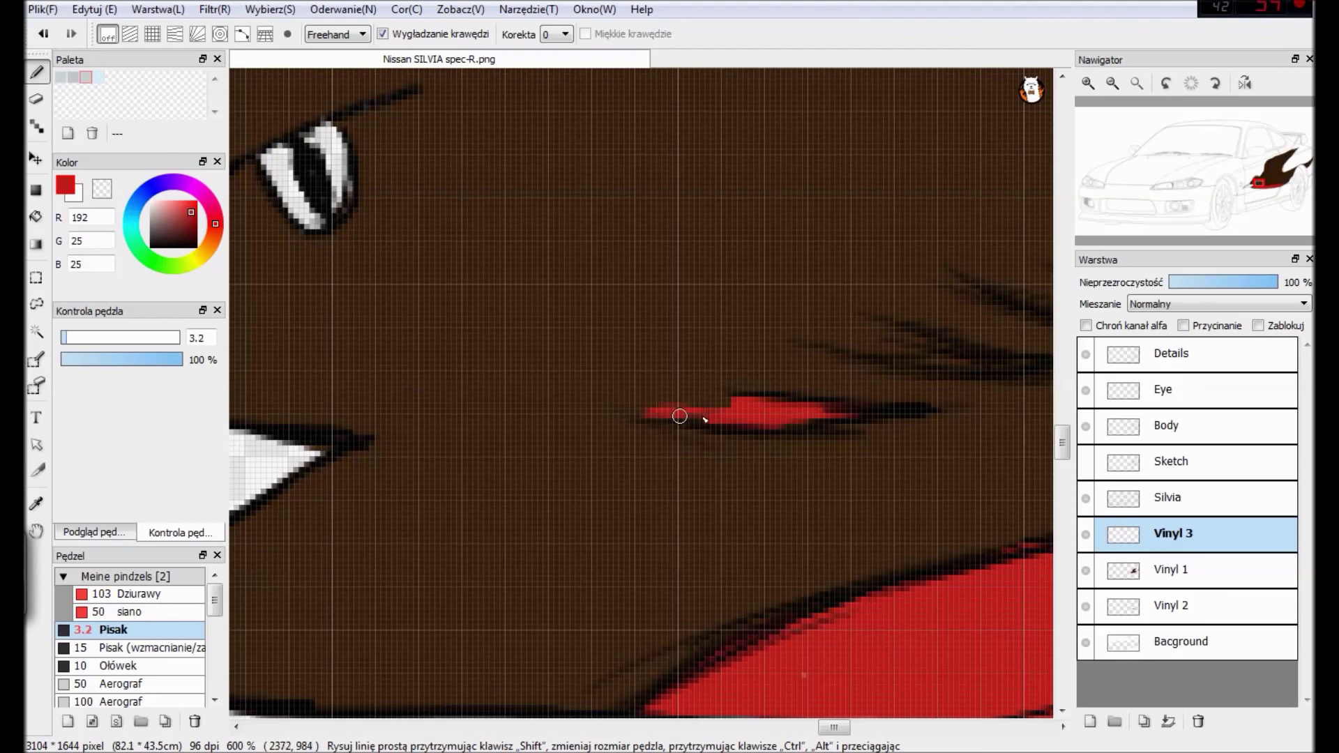
pyautogui.hscroll(4, 642, 414)
pyautogui.moveTo(438, 327)
pyautogui.mouseDown()
pyautogui.moveTo(532, 353)
pyautogui.moveTo(687, 363)
pyautogui.mouseUp()
pyautogui.moveTo(433, 323); pyautogui.dragTo(589, 349)
pyautogui.moveTo(644, 285)
pyautogui.mouseDown()
pyautogui.moveTo(795, 319)
pyautogui.moveTo(667, 284)
pyautogui.moveTo(729, 299)
pyautogui.mouseUp()
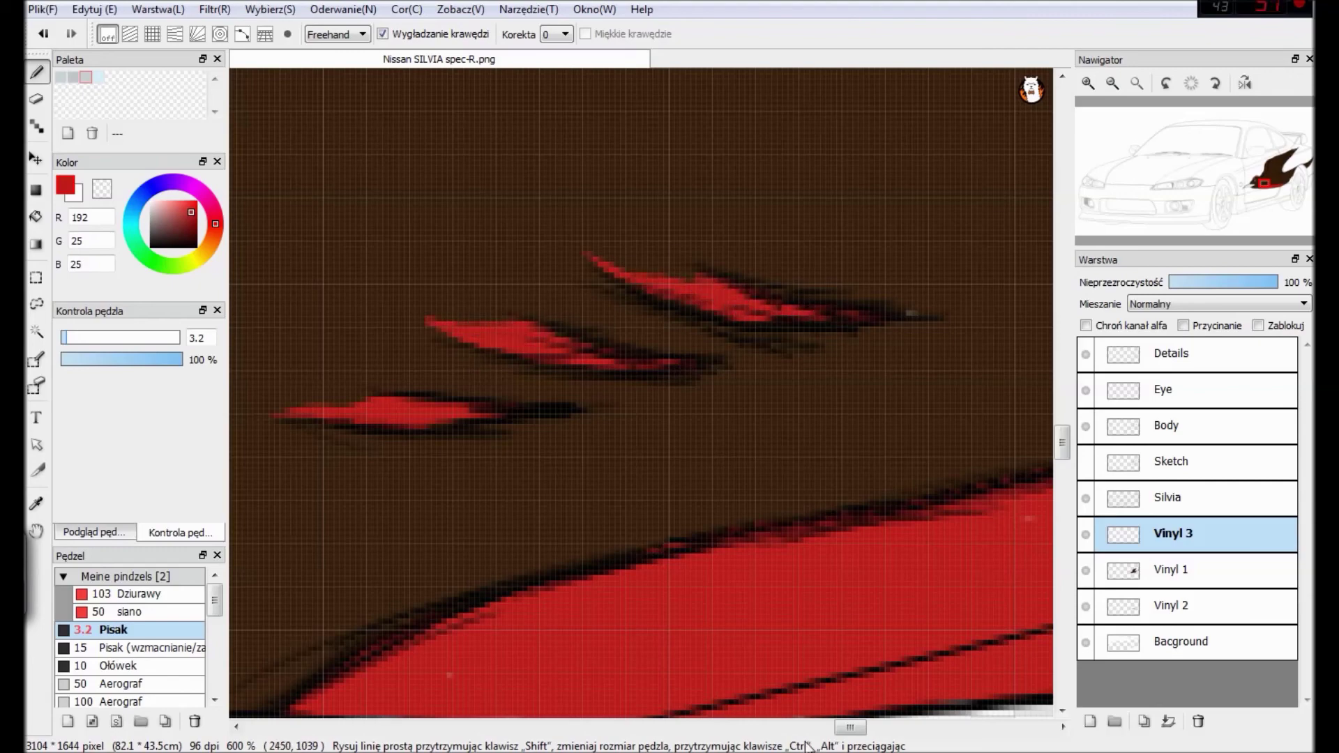
# Paint thin red streaks along the bird's tail tip behind the rear wheel on Vinyl 3.
pyautogui.moveTo(850, 728); pyautogui.dragTo(888, 728)
pyautogui.scroll(-3, 642, 393)
pyautogui.click(1179, 606)
pyautogui.moveTo(1062, 429); pyautogui.dragTo(1062, 368)
pyautogui.click(1179, 534)
pyautogui.moveTo(841, 728); pyautogui.dragTo(897, 728)
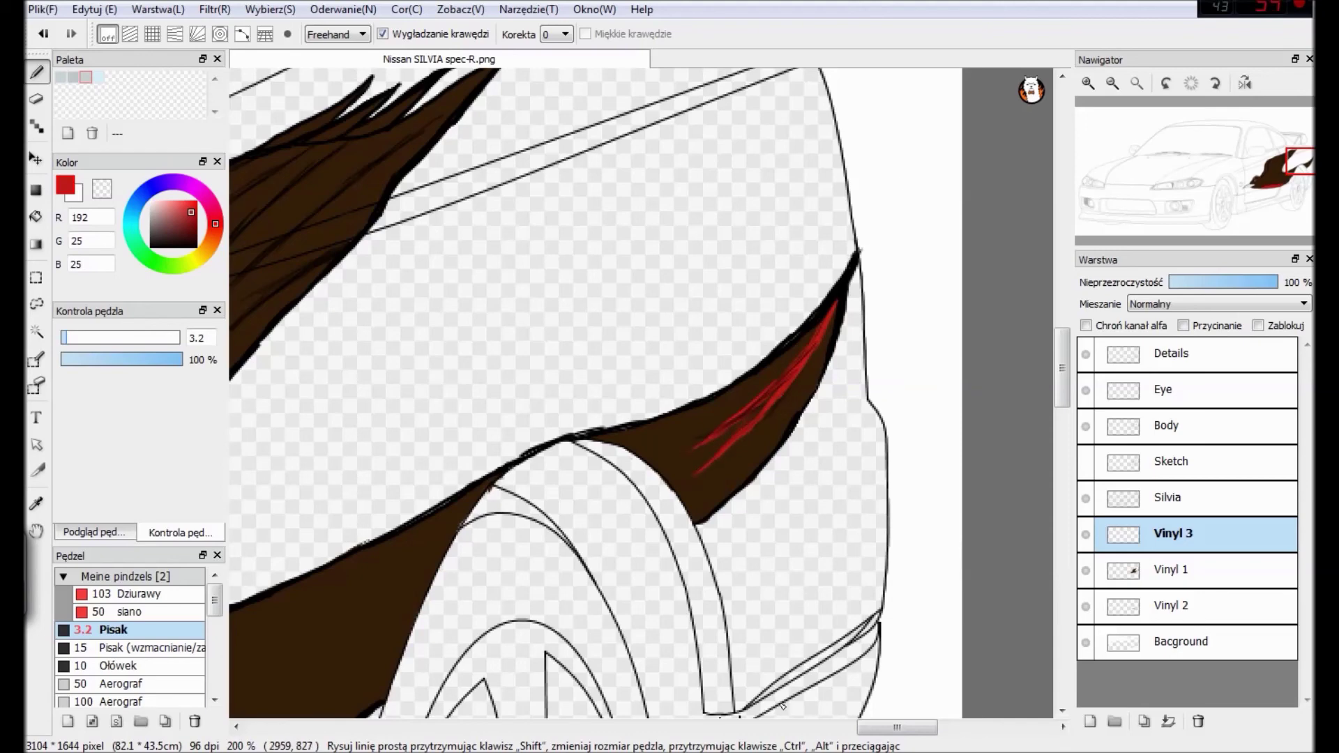
# Paint red streaks along the raised wing's upper edge and undo the last stroke.
pyautogui.scroll(-3, 782, 706)
pyautogui.hscroll(-3, 628, 419)
pyautogui.moveTo(574, 263); pyautogui.dragTo(678, 179)
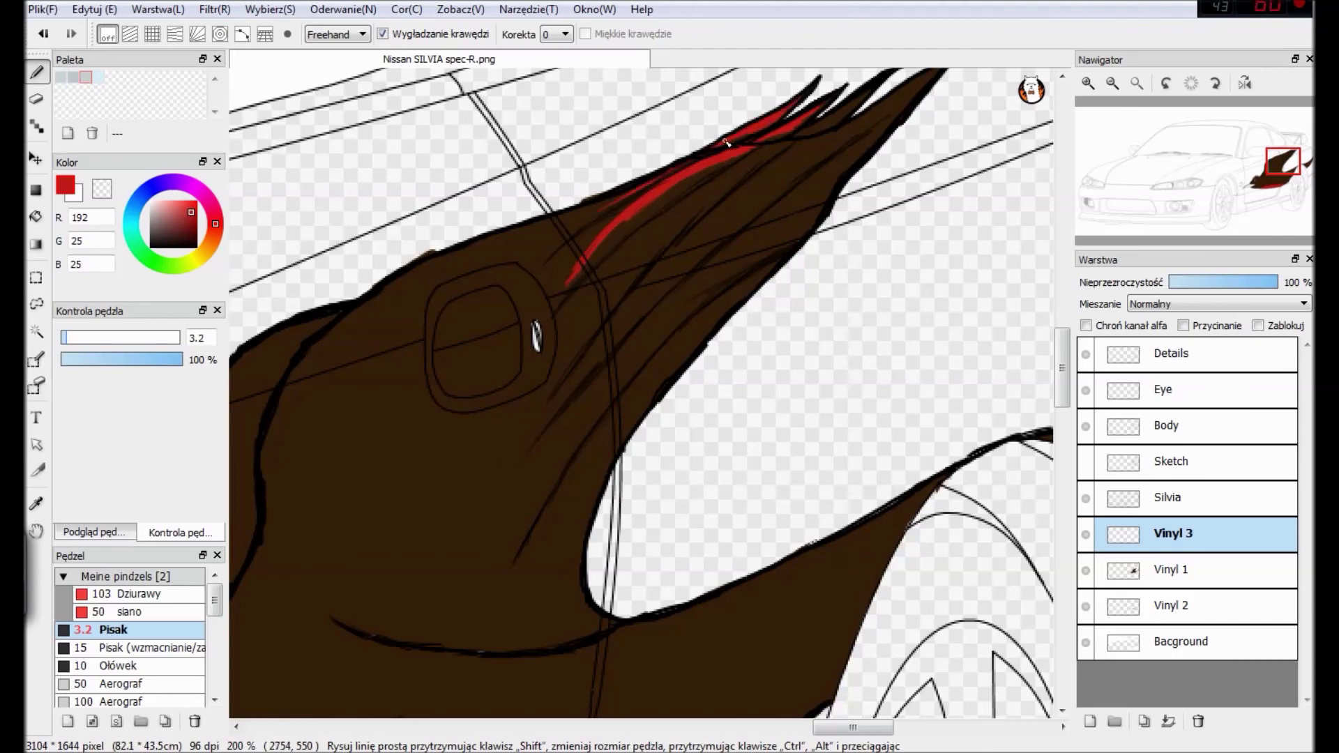
pyautogui.moveTo(587, 276); pyautogui.dragTo(689, 203)
pyautogui.hotkey('ctrl', 'z')
# Colour the wing's feather tips red and extend the red in tapering streaks down between the feather lines.
pyautogui.scroll(1, 655, 229)
pyautogui.moveTo(882, 728); pyautogui.dragTo(892, 728)
pyautogui.moveTo(1065, 376); pyautogui.dragTo(1065, 345)
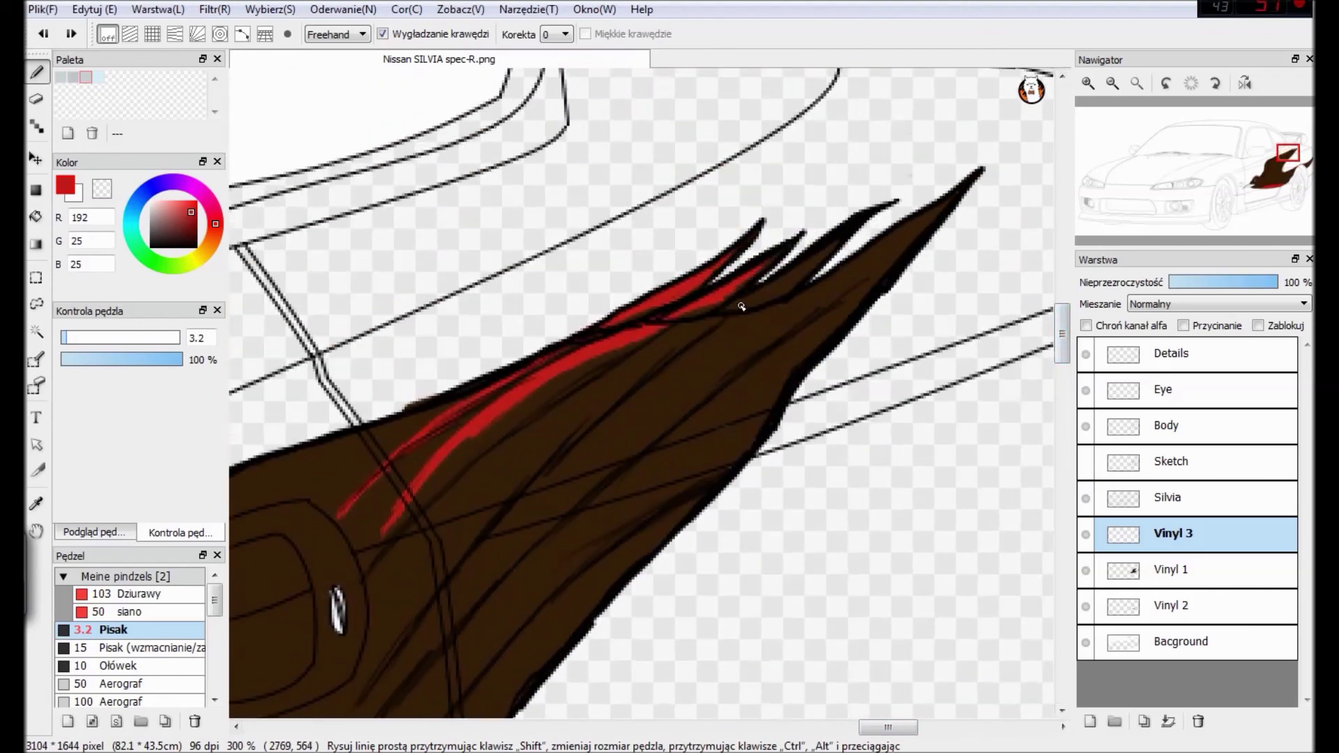
pyautogui.moveTo(779, 254); pyautogui.dragTo(575, 395)
pyautogui.moveTo(362, 608)
pyautogui.mouseDown()
pyautogui.moveTo(429, 524)
pyautogui.moveTo(623, 363)
pyautogui.mouseUp()
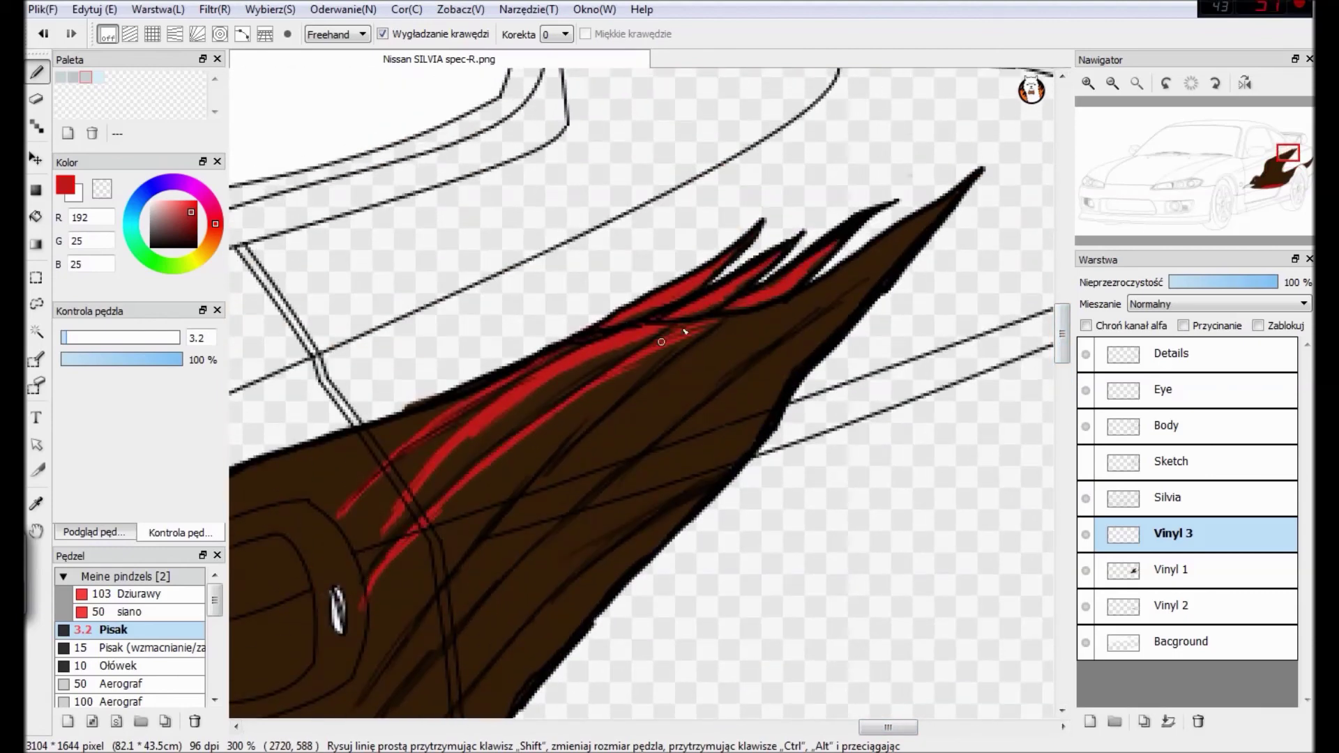
pyautogui.moveTo(697, 336)
pyautogui.mouseDown()
pyautogui.moveTo(521, 440)
pyautogui.moveTo(454, 510)
pyautogui.mouseUp()
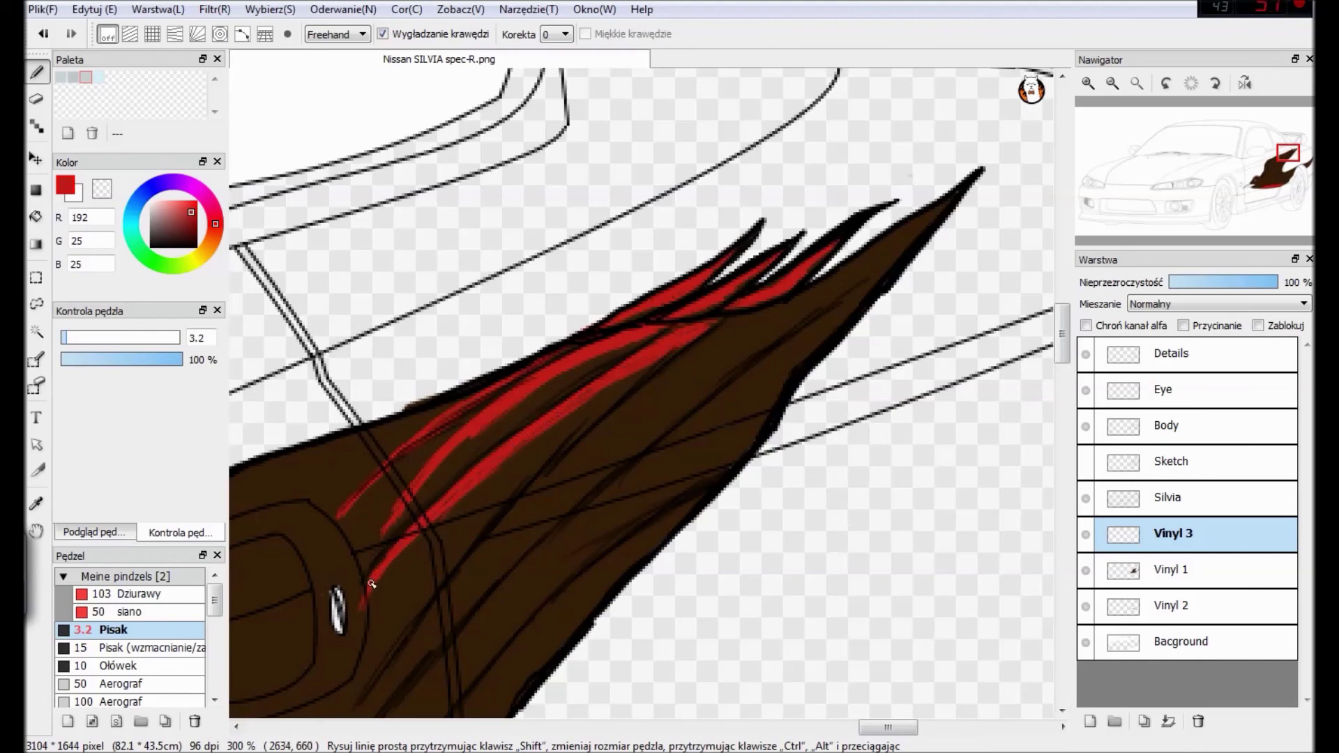
pyautogui.moveTo(625, 413)
pyautogui.mouseDown()
pyautogui.moveTo(724, 323)
pyautogui.moveTo(739, 322)
pyautogui.moveTo(623, 393)
pyautogui.moveTo(931, 212)
pyautogui.moveTo(899, 239)
pyautogui.moveTo(901, 255)
pyautogui.moveTo(884, 220)
pyautogui.moveTo(734, 330)
pyautogui.moveTo(887, 259)
pyautogui.moveTo(828, 281)
pyautogui.moveTo(861, 281)
pyautogui.moveTo(766, 317)
pyautogui.moveTo(666, 381)
pyautogui.mouseUp()
pyautogui.moveTo(864, 273); pyautogui.dragTo(680, 417)
pyautogui.moveTo(848, 293); pyautogui.dragTo(817, 324)
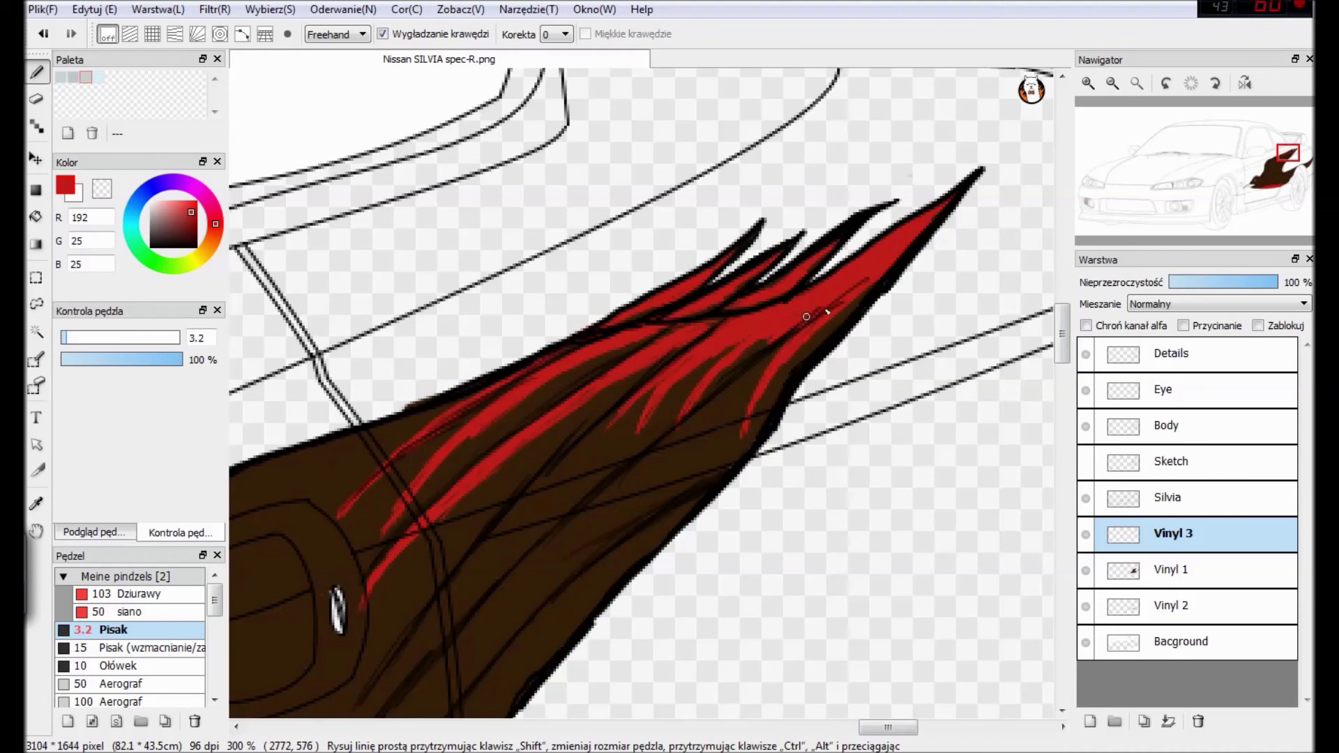
# Redraw the dark feather line across the red wing tip in black on the Details layer.
pyautogui.click(1144, 353)
pyautogui.press('e')
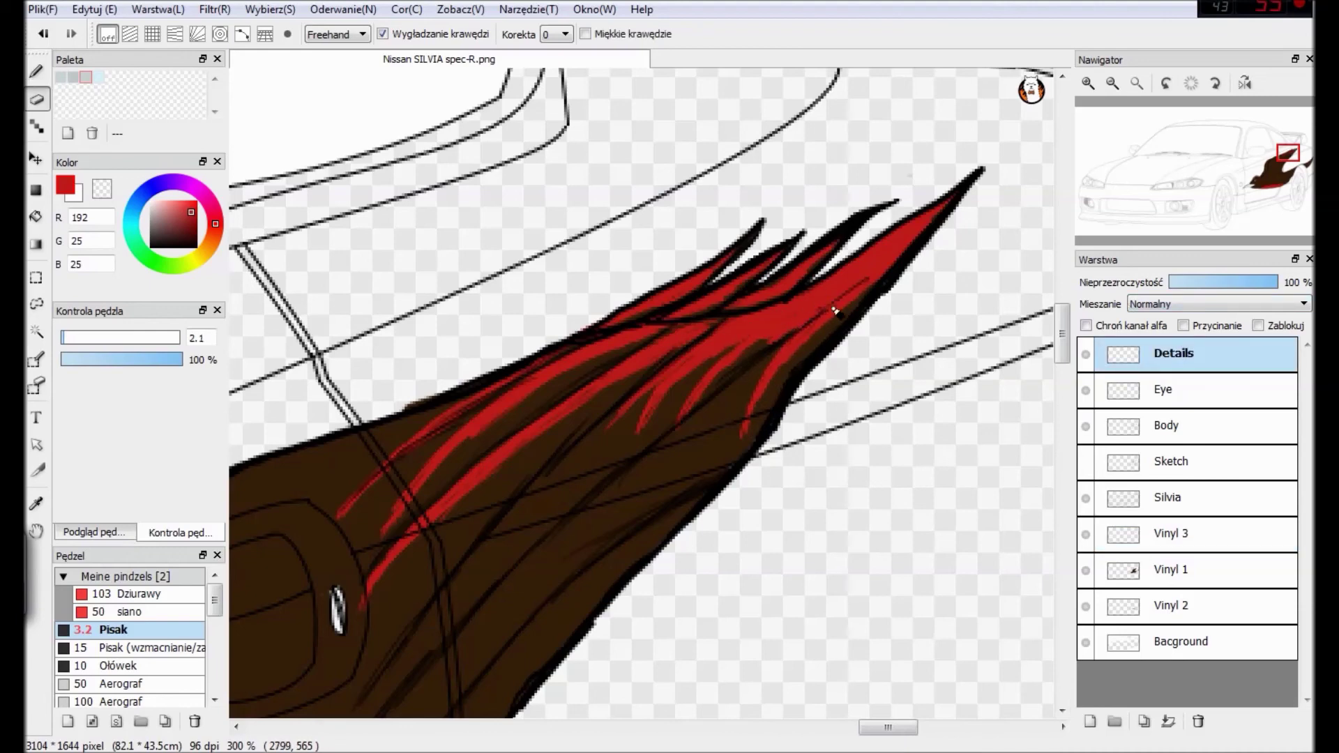
pyautogui.press('b')
pyautogui.rightClick(859, 323)
pyautogui.moveTo(812, 320); pyautogui.dragTo(878, 272)
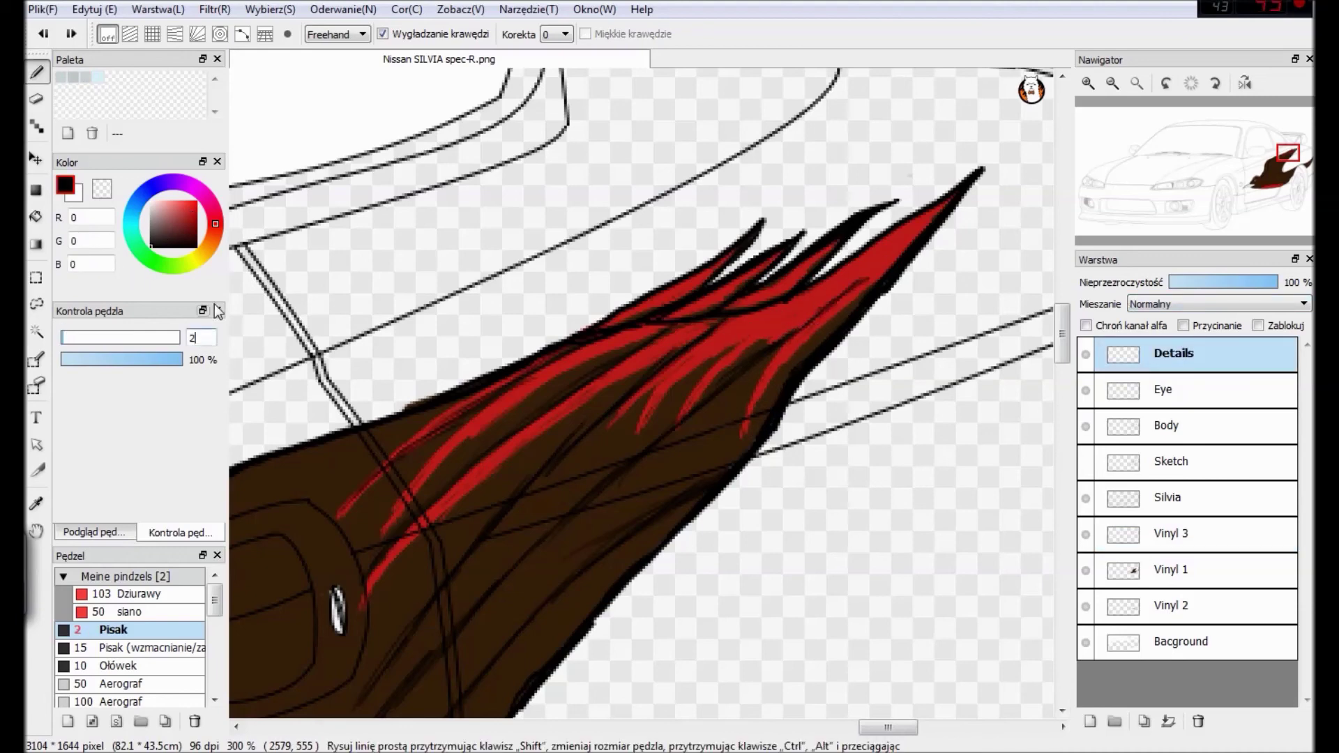
# Sample the wing's red and paint thin streaks at the tail base on Vinyl 3 with a 2 px brush.
pyautogui.click(1172, 533)
pyautogui.keyDown('alt'); pyautogui.click(749, 357); pyautogui.keyUp('alt')
pyautogui.moveTo(885, 727); pyautogui.dragTo(861, 729)
pyautogui.moveTo(1063, 333); pyautogui.dragTo(1062, 365)
pyautogui.moveTo(865, 728); pyautogui.dragTo(882, 727)
pyautogui.scroll(-1, 883, 665)
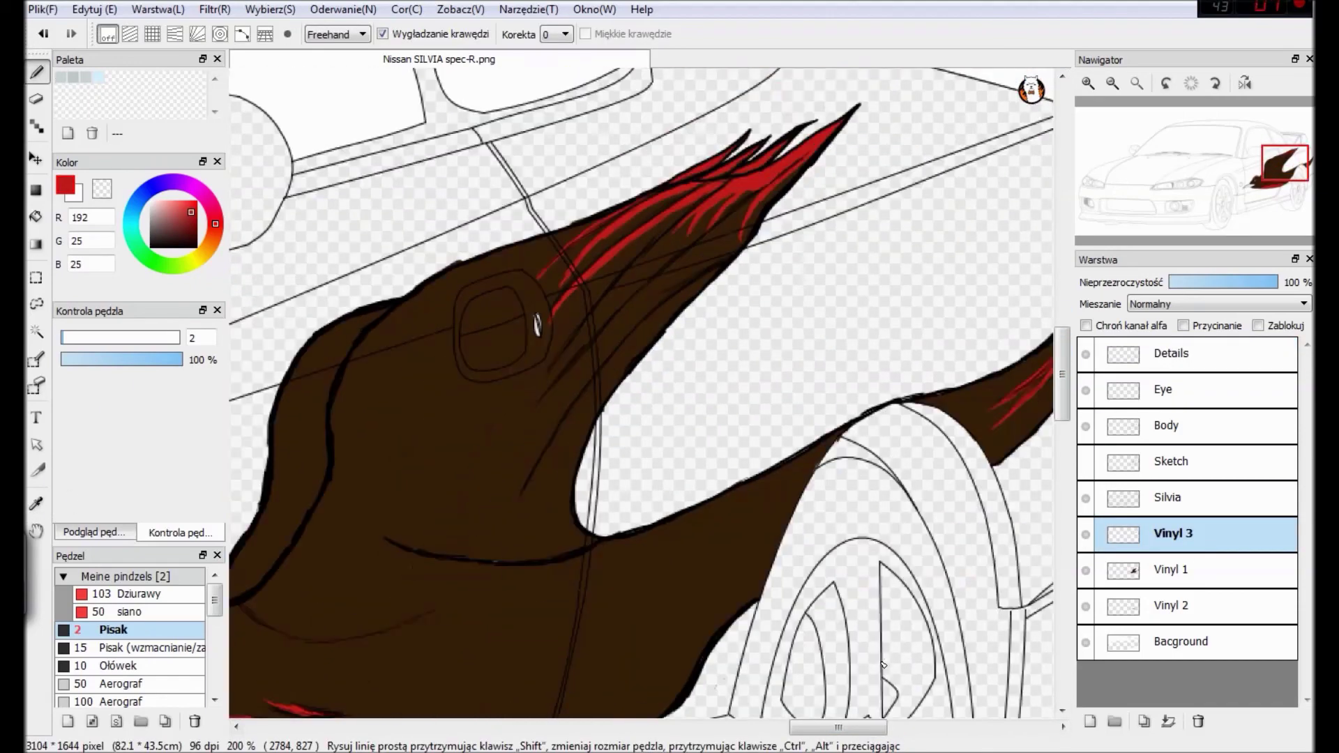
pyautogui.scroll(-4, 884, 665)
pyautogui.moveTo(798, 728)
pyautogui.mouseDown()
pyautogui.moveTo(772, 728)
pyautogui.moveTo(791, 728)
pyautogui.mouseUp()
pyautogui.scroll(4, 755, 485)
pyautogui.moveTo(1063, 375); pyautogui.dragTo(1063, 399)
pyautogui.moveTo(776, 729); pyautogui.dragTo(796, 737)
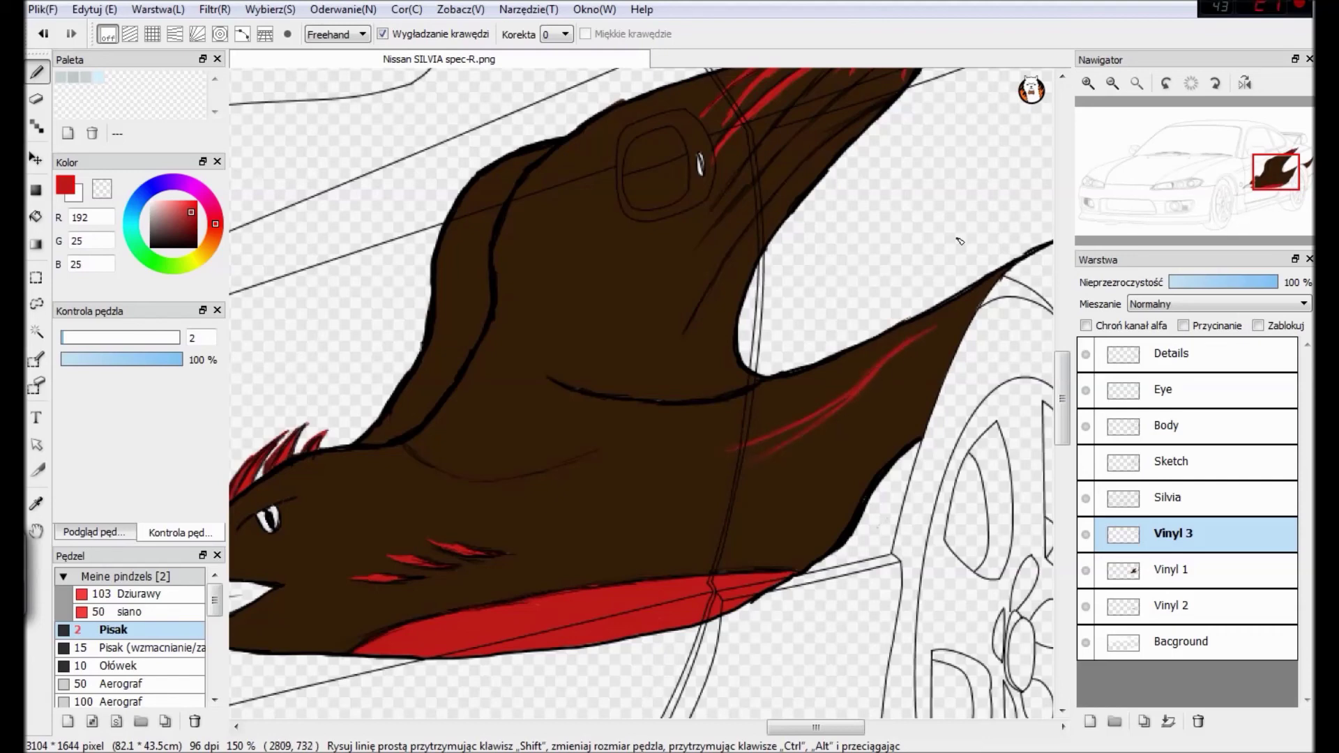
# Add more thin red streaks to the lower feathers of the raised wing.
pyautogui.scroll(3, 960, 241)
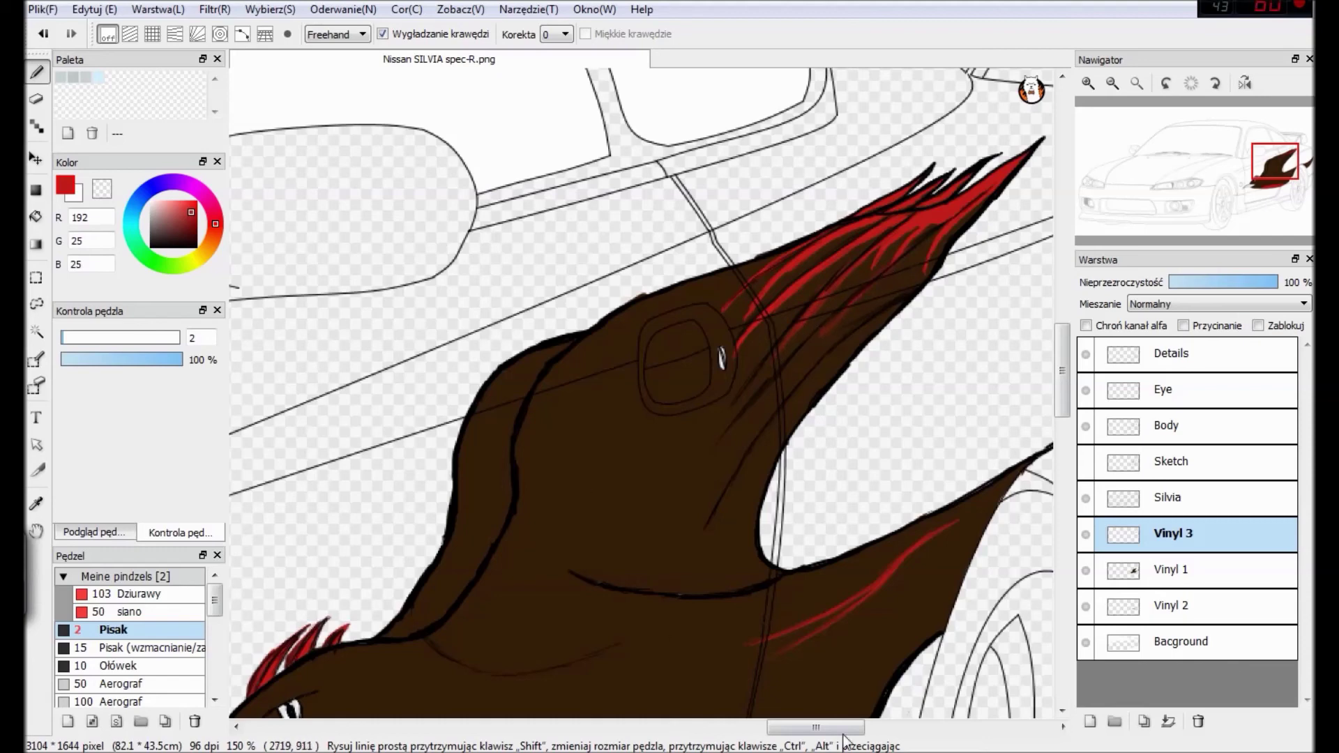
pyautogui.moveTo(829, 727); pyautogui.dragTo(817, 728)
pyautogui.moveTo(1063, 374); pyautogui.dragTo(1062, 397)
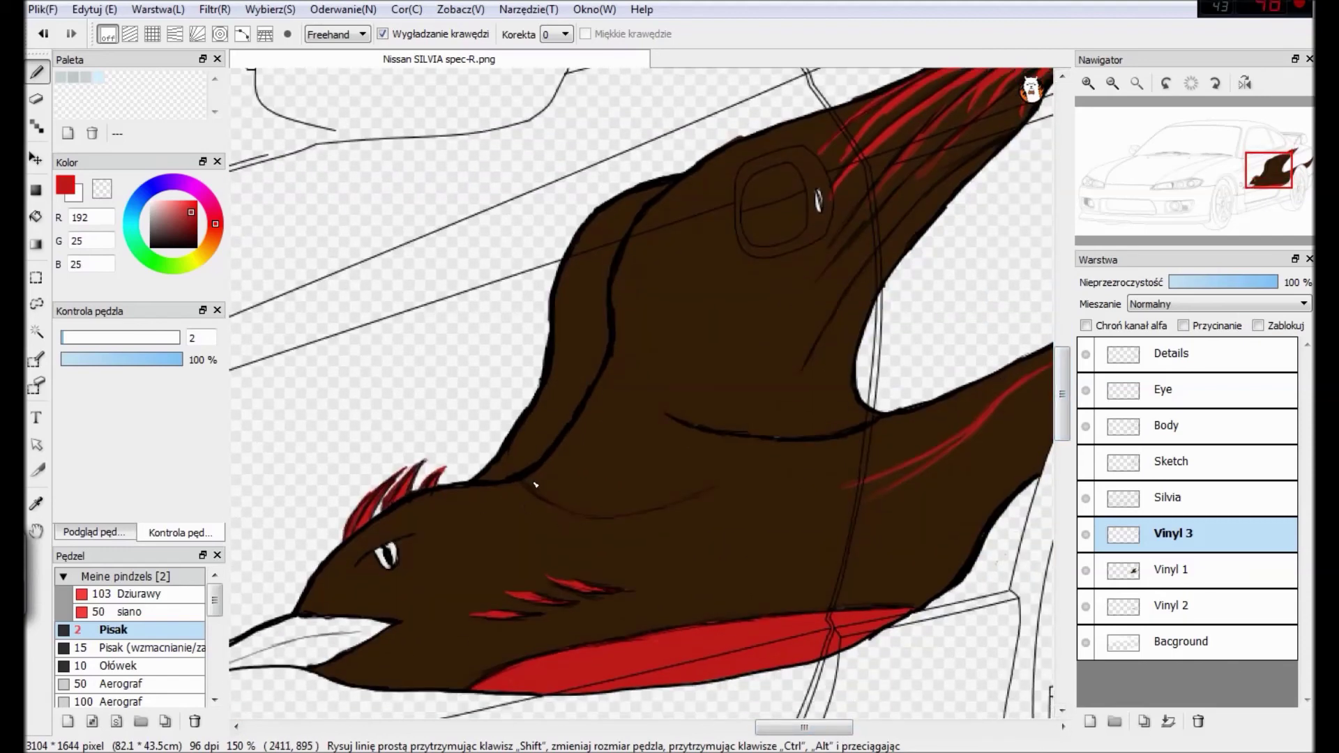
# Add a new layer above Vinyl 3 and name it Vinyl 4.
pyautogui.click(1089, 721)
pyautogui.doubleClick(1171, 534)
pyautogui.write('Vinyl 4')
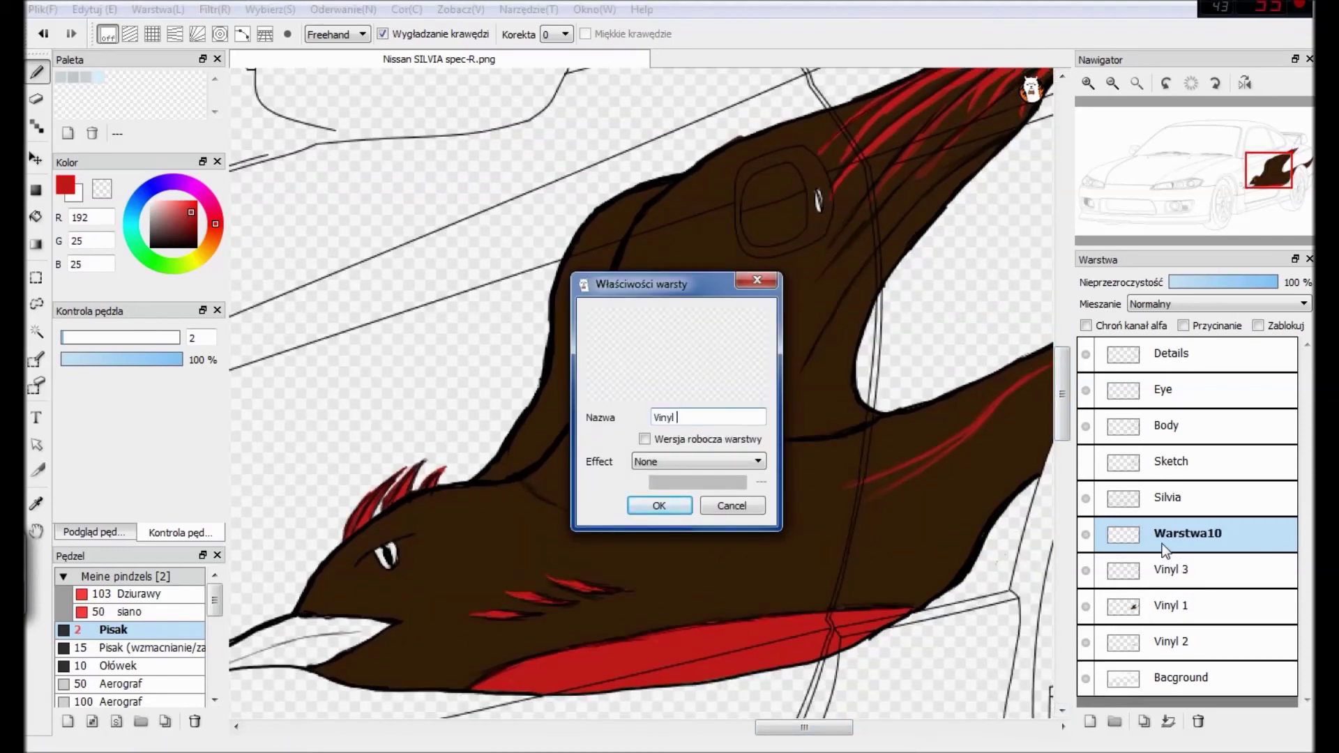
pyautogui.press('Return')
# Bucket-fill the bird's beak with orange, RGB 255, 118, 0, on Vinyl 4.
pyautogui.moveTo(830, 422); pyautogui.dragTo(1074, 300)
pyautogui.click(210, 243)
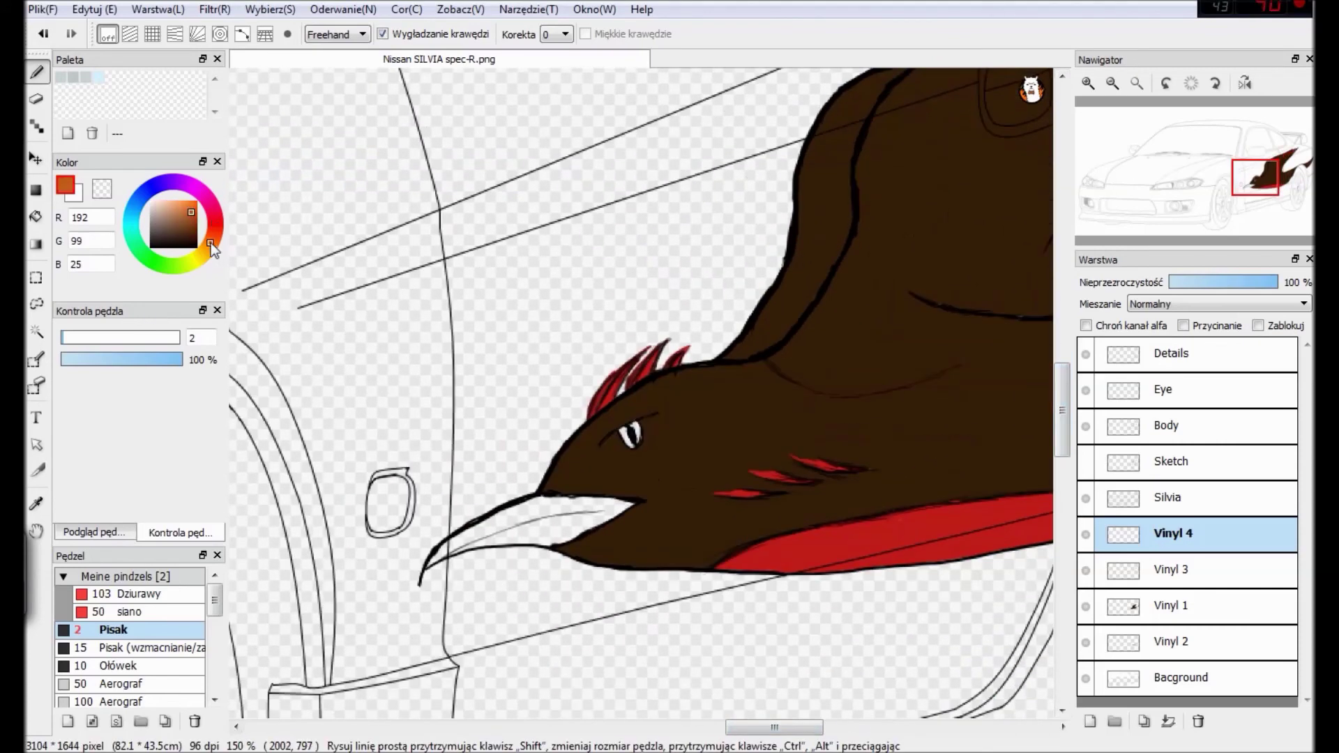
pyautogui.press('g')
pyautogui.click(545, 519)
# Brush orange over the unfilled specks at the upper edge of the beak.
pyautogui.click(37, 63)
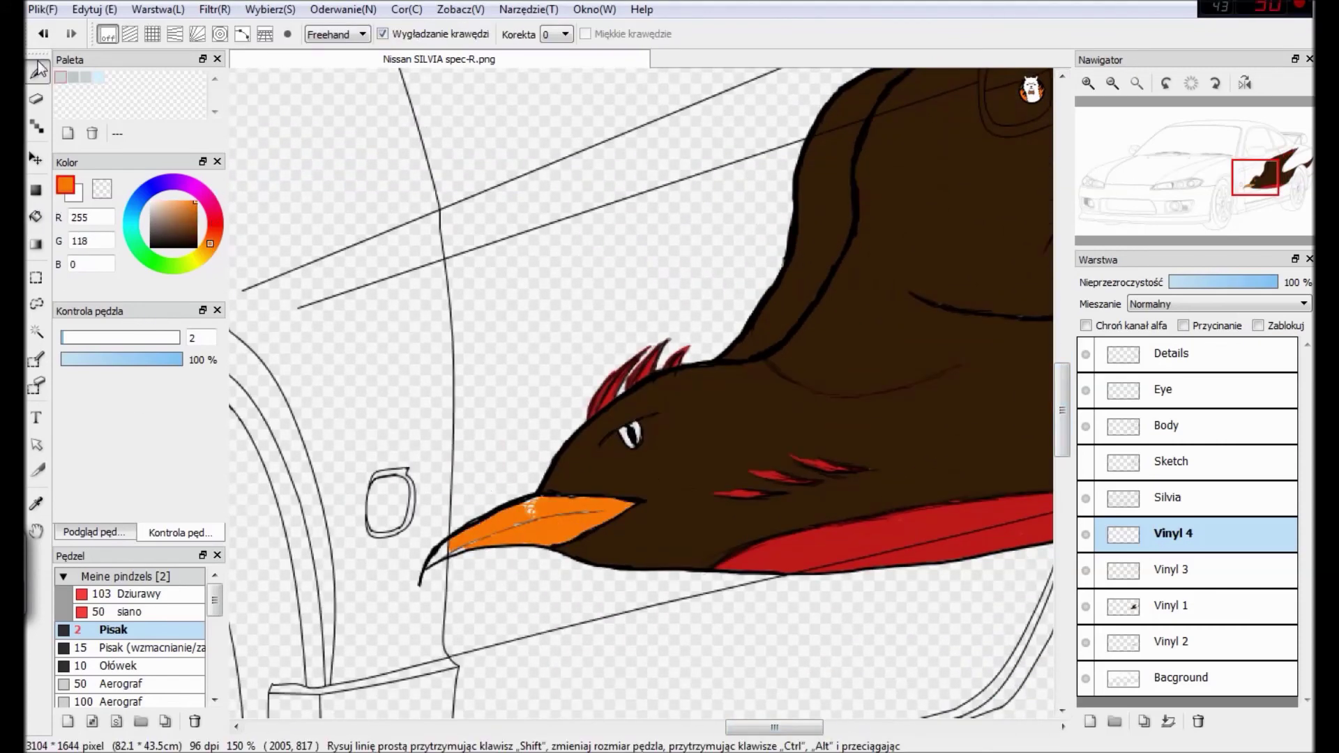
pyautogui.hotkey('ctrl', 'Up')
pyautogui.hotkey('ctrl', 'Up')
pyautogui.hotkey('ctrl', 'Up')
pyautogui.moveTo(1062, 422); pyautogui.dragTo(1062, 444)
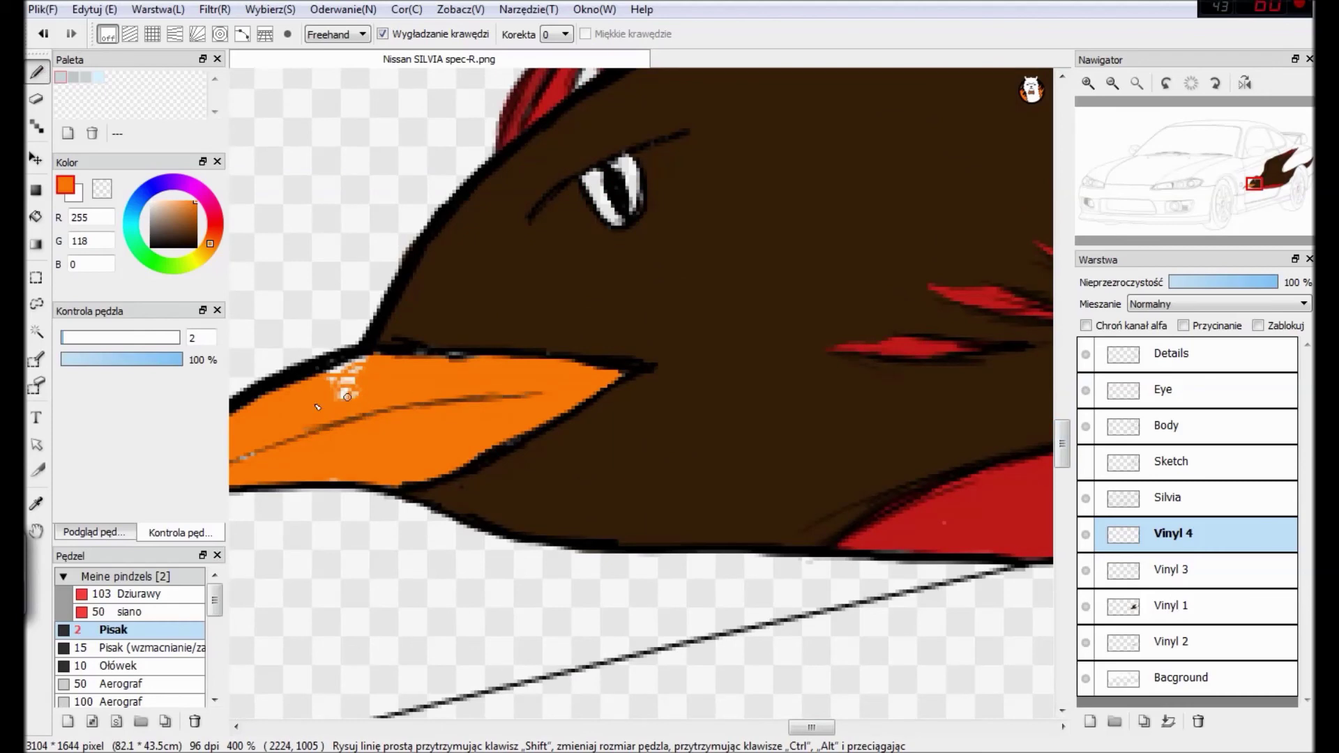
pyautogui.moveTo(340, 402); pyautogui.dragTo(329, 374)
# Move Vinyl 4 below Vinyl 1 and paint the remaining gaps near the beak's tip orange.
pyautogui.moveTo(1093, 633); pyautogui.dragTo(1094, 632)
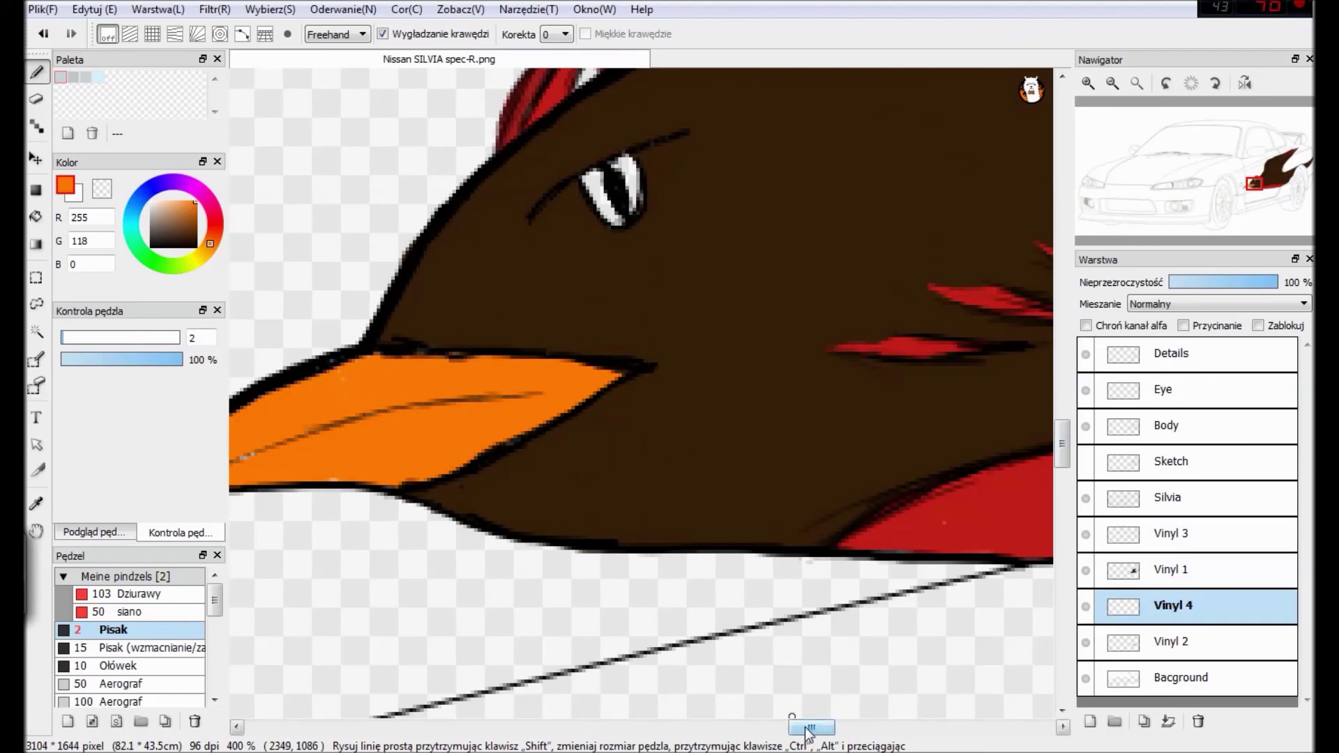
pyautogui.hscroll(-3, 732, 452)
pyautogui.moveTo(564, 520); pyautogui.dragTo(623, 490)
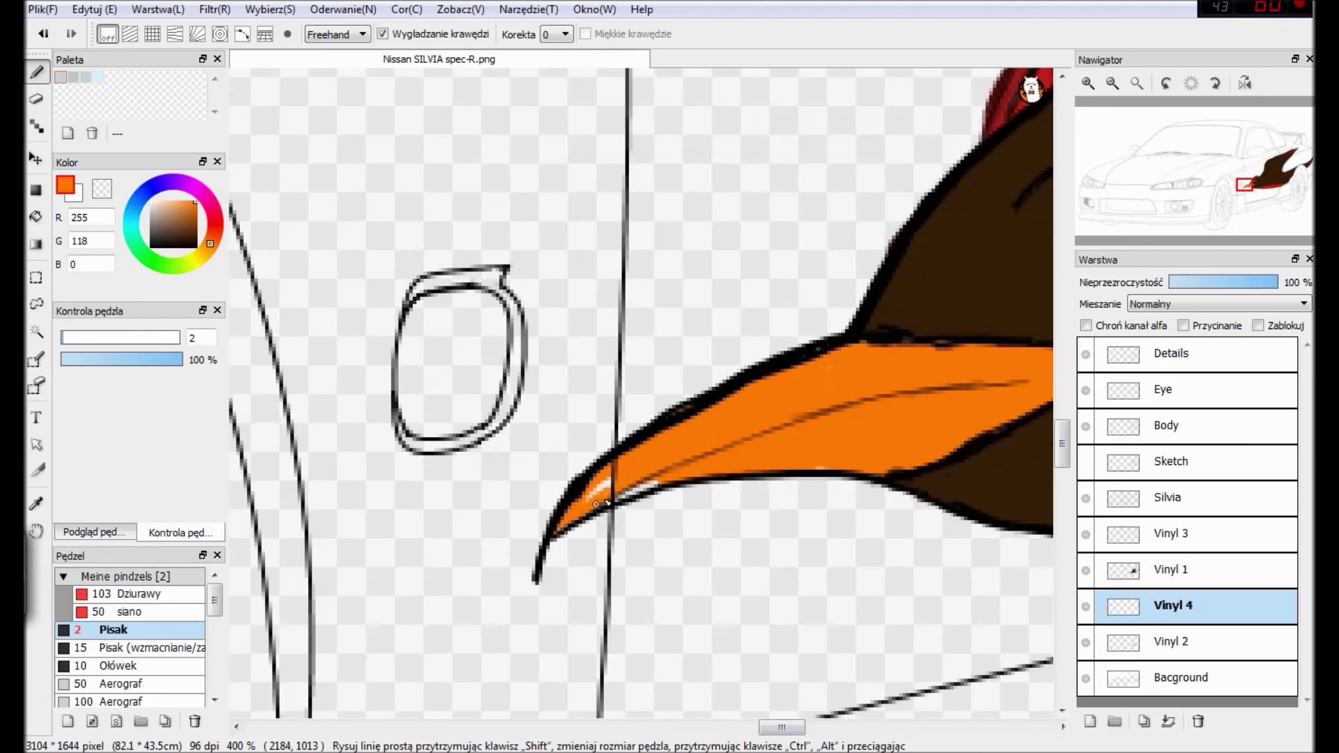
# Create a layer folder and move Vinyl 4, Vinyl 3, Vinyl 1 and Vinyl 2 into it in that order.
pyautogui.scroll(-3, 591, 456)
pyautogui.moveTo(757, 727); pyautogui.dragTo(798, 728)
pyautogui.click(1172, 535)
pyautogui.click(1118, 727)
pyautogui.moveTo(1189, 560); pyautogui.dragTo(1190, 536)
pyautogui.moveTo(1308, 515); pyautogui.dragTo(1307, 540)
pyautogui.moveTo(1216, 581); pyautogui.dragTo(1215, 540)
pyautogui.moveTo(1206, 615); pyautogui.dragTo(1203, 536)
pyautogui.moveTo(1205, 653)
pyautogui.mouseDown()
pyautogui.moveTo(1204, 536)
pyautogui.moveTo(1196, 630)
pyautogui.mouseUp()
pyautogui.moveTo(1198, 582); pyautogui.dragTo(1201, 627)
pyautogui.moveTo(1203, 618); pyautogui.dragTo(1205, 561)
pyautogui.moveTo(1196, 653); pyautogui.dragTo(1194, 564)
pyautogui.moveTo(809, 727); pyautogui.dragTo(830, 727)
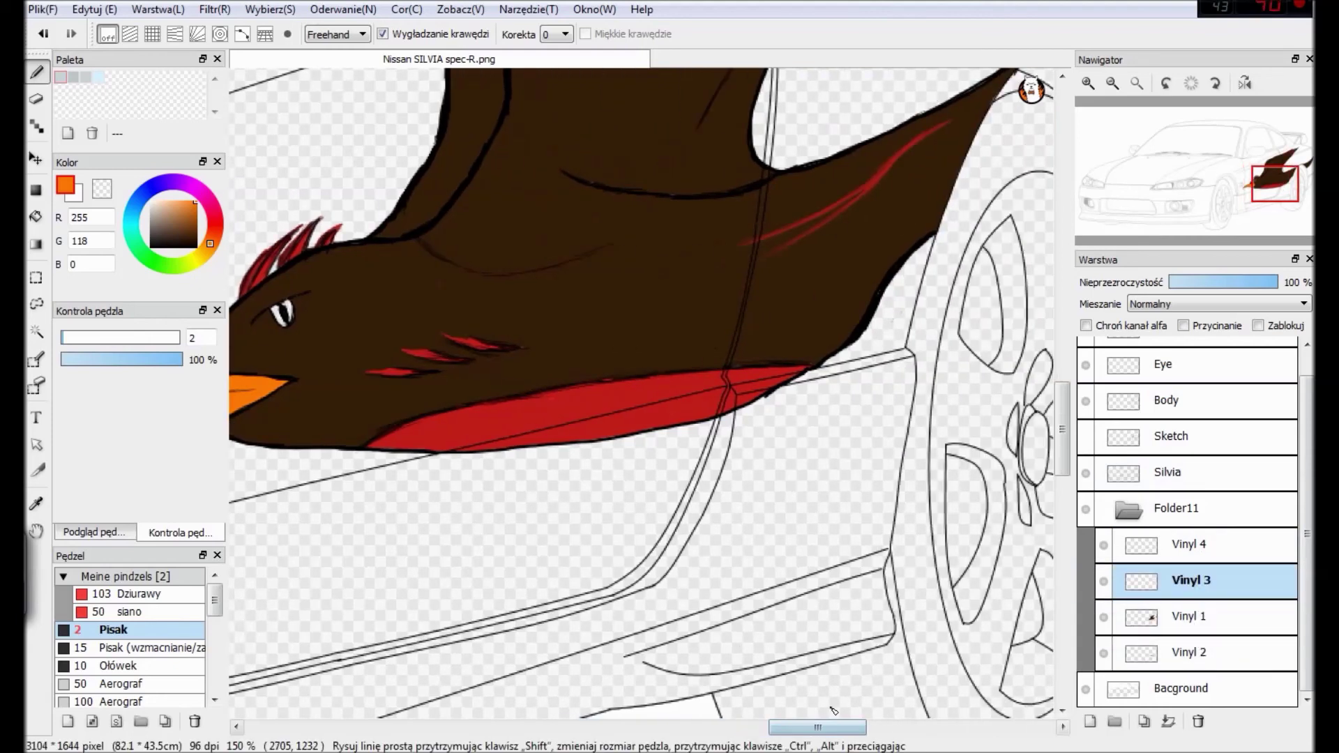
# Rename the folder holding the bird colour layers as Vinyl.
pyautogui.scroll(-2, 830, 711)
pyautogui.click(1179, 512)
pyautogui.scroll(1, 1195, 524)
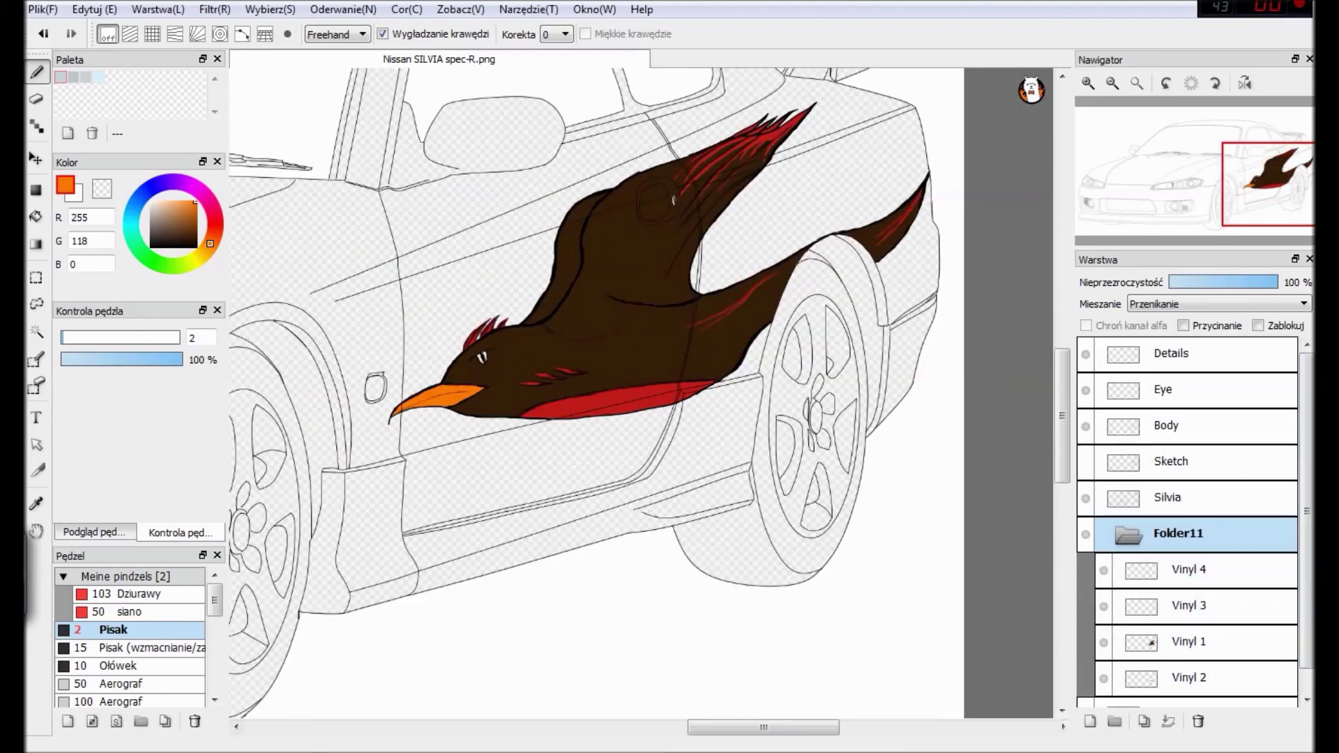
pyautogui.doubleClick(1205, 530)
pyautogui.write('Vinyl')
pyautogui.press('Return')
# Add a new layer at the top of the Vinyl folder and name it Vinyl 5.
pyautogui.hotkey('ctrl', 'shift', 'n')
pyautogui.doubleClick(1200, 579)
pyautogui.write('Vinyl 5')
pyautogui.press('Return')
# Paint the bird's eye bright blue, RGB 0, 183, 255, on Vinyl 5.
pyautogui.moveTo(777, 729)
pyautogui.mouseDown()
pyautogui.moveTo(735, 732)
pyautogui.moveTo(800, 729)
pyautogui.mouseUp()
pyautogui.scroll(4, 558, 377)
pyautogui.click(134, 211)
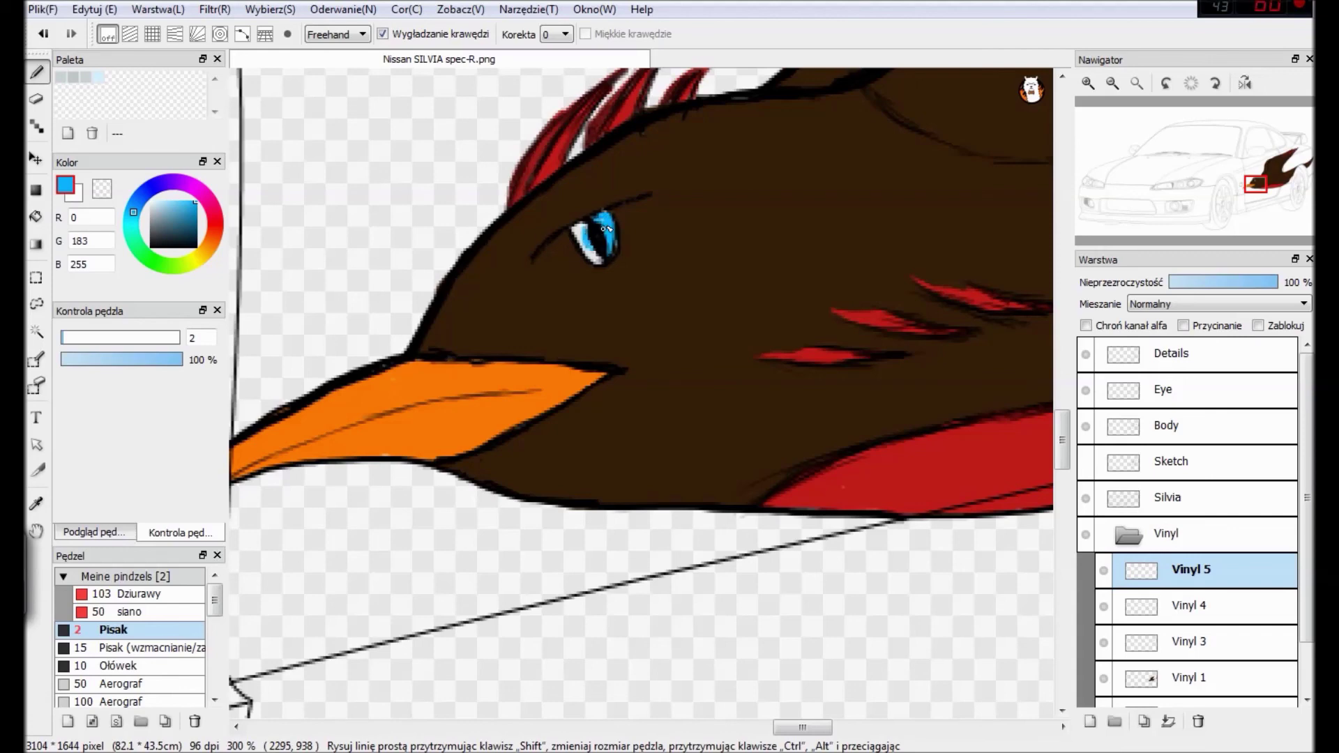
pyautogui.scroll(-4, 740, 729)
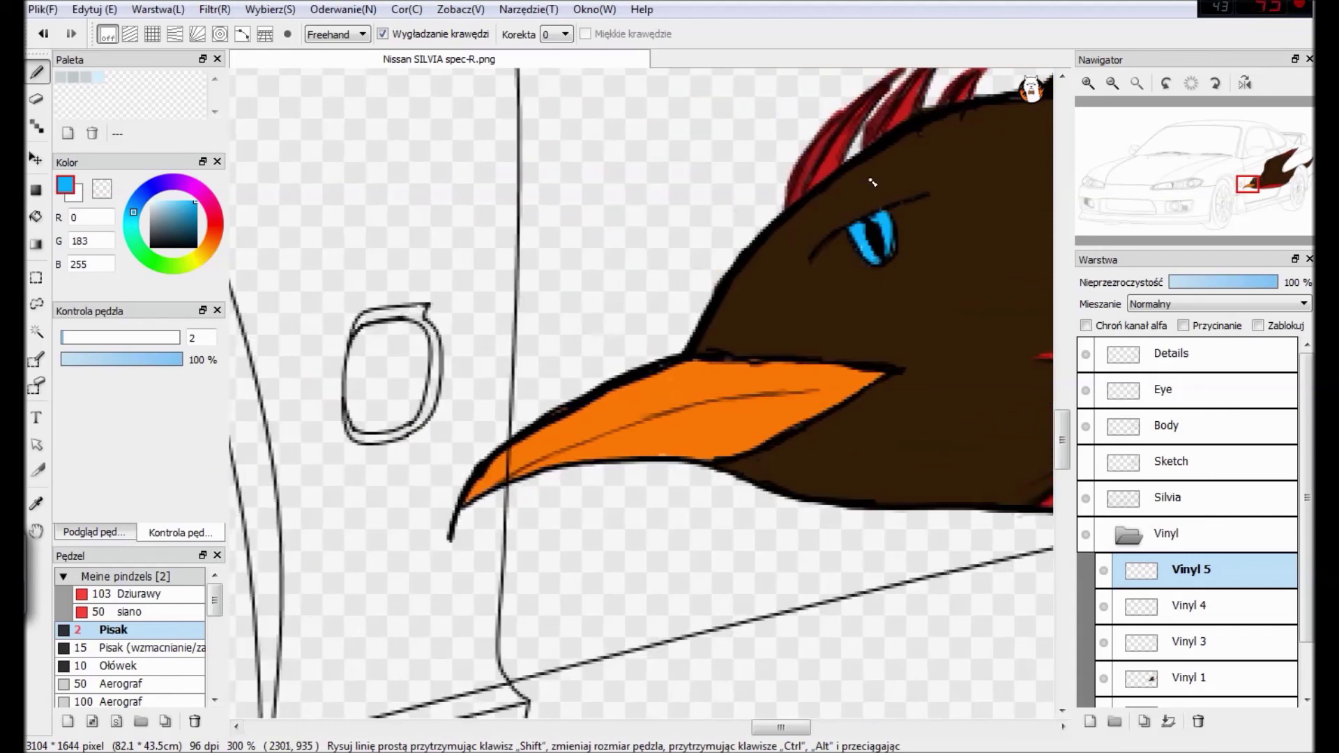
# Create a folder above the Details layer and name it Vinyl lineart.
pyautogui.moveTo(737, 727); pyautogui.dragTo(744, 728)
pyautogui.click(1220, 496)
pyautogui.click(1195, 359)
pyautogui.click(1115, 722)
pyautogui.doubleClick(1211, 353)
pyautogui.write('Vinyl lineart')
pyautogui.press('Return')
# Move the Details, Eye, Body and Sketch layers into the Vinyl lineart folder.
pyautogui.moveTo(1200, 396); pyautogui.dragTo(1206, 359)
pyautogui.moveTo(1201, 426)
pyautogui.mouseDown()
pyautogui.moveTo(1205, 380)
pyautogui.moveTo(1192, 434)
pyautogui.moveTo(1198, 373)
pyautogui.mouseUp()
pyautogui.click(1197, 421)
pyautogui.moveTo(1193, 461); pyautogui.dragTo(1195, 377)
pyautogui.moveTo(1186, 504); pyautogui.dragTo(1200, 380)
pyautogui.click(1190, 533)
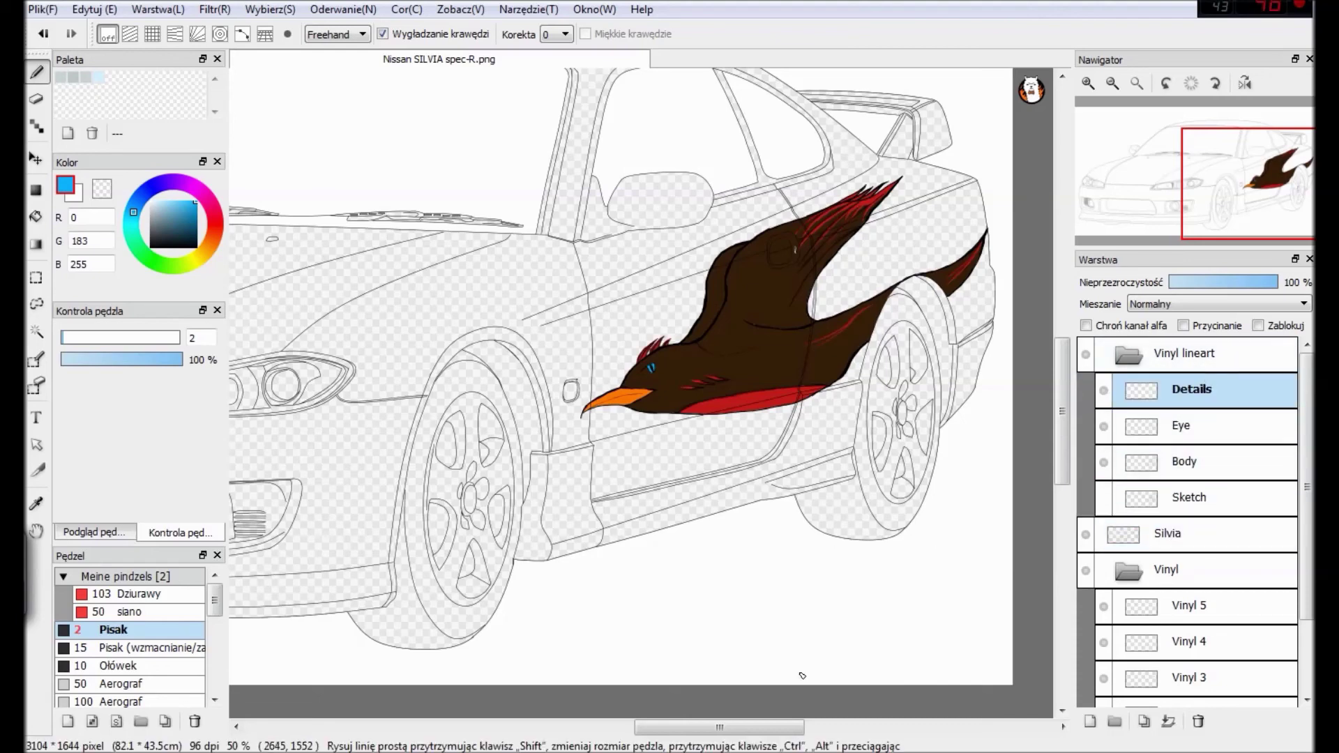
# Add a new layer and place it below the Silvia layer.
pyautogui.moveTo(761, 728); pyautogui.dragTo(708, 727)
pyautogui.click(1091, 721)
pyautogui.hotkey('ctrl', 'z')
pyautogui.click(1176, 533)
pyautogui.click(1091, 721)
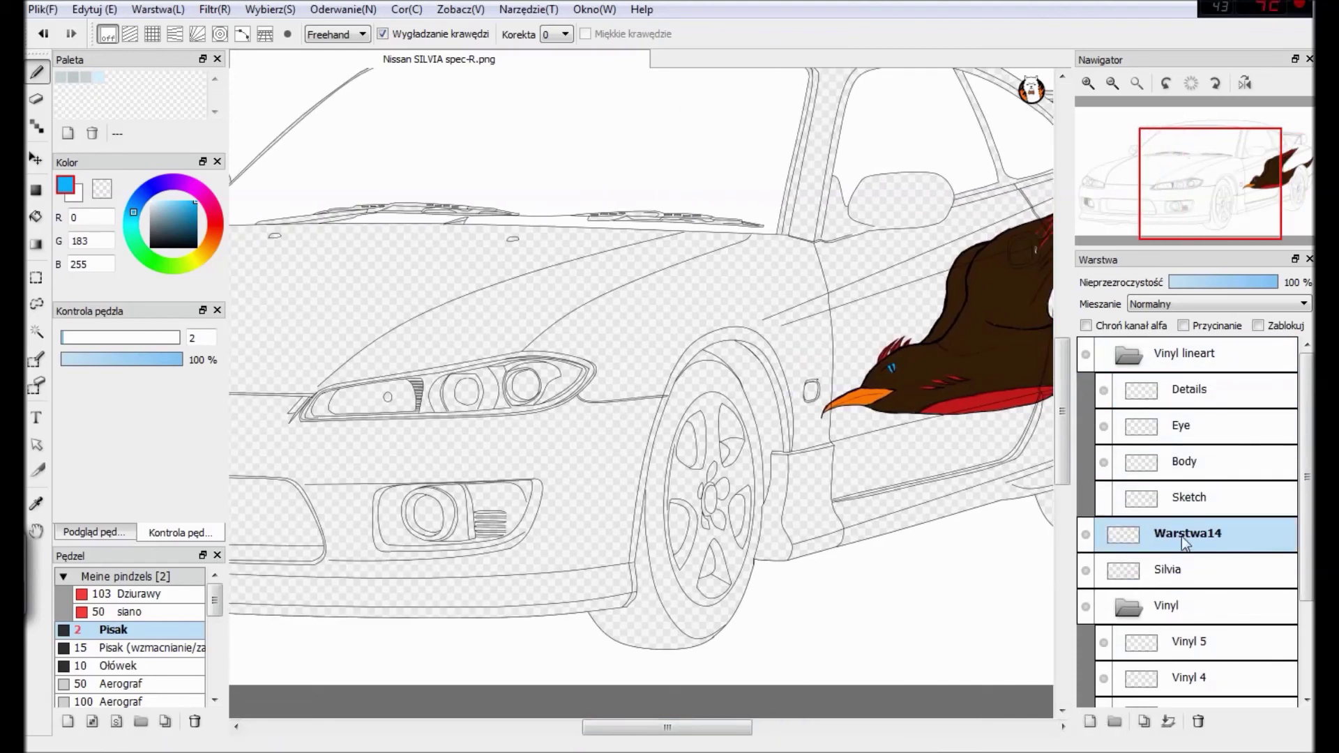
pyautogui.moveTo(1186, 543); pyautogui.dragTo(1186, 579)
# Create a folder below the Silvia layer and name it Car color.
pyautogui.click(1115, 721)
pyautogui.doubleClick(1185, 577)
pyautogui.write('Car color')
pyautogui.press('Return')
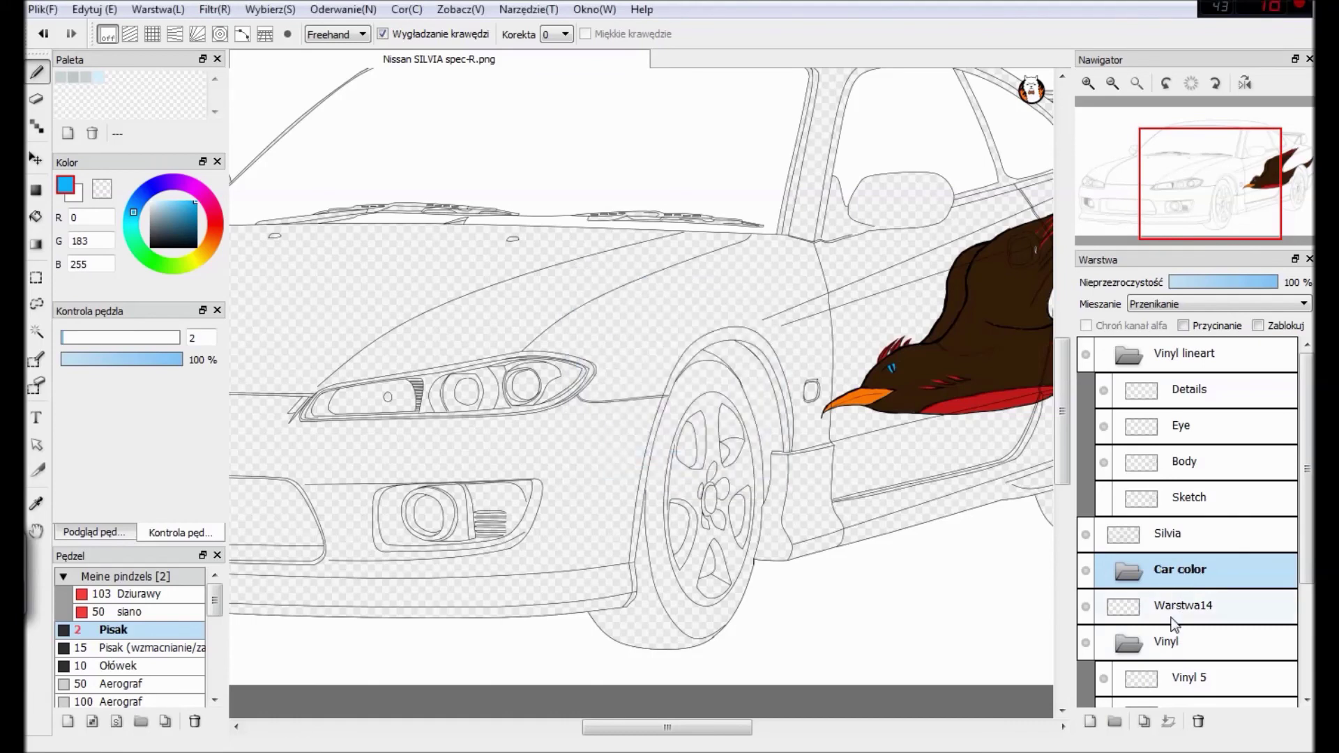
# Move the new empty layer into the Car color folder and name it Body.
pyautogui.doubleClick(1179, 609)
pyautogui.press('Escape')
pyautogui.moveTo(1186, 608); pyautogui.dragTo(1192, 585)
pyautogui.doubleClick(1197, 607)
pyautogui.write('Body')
pyautogui.press('Return')
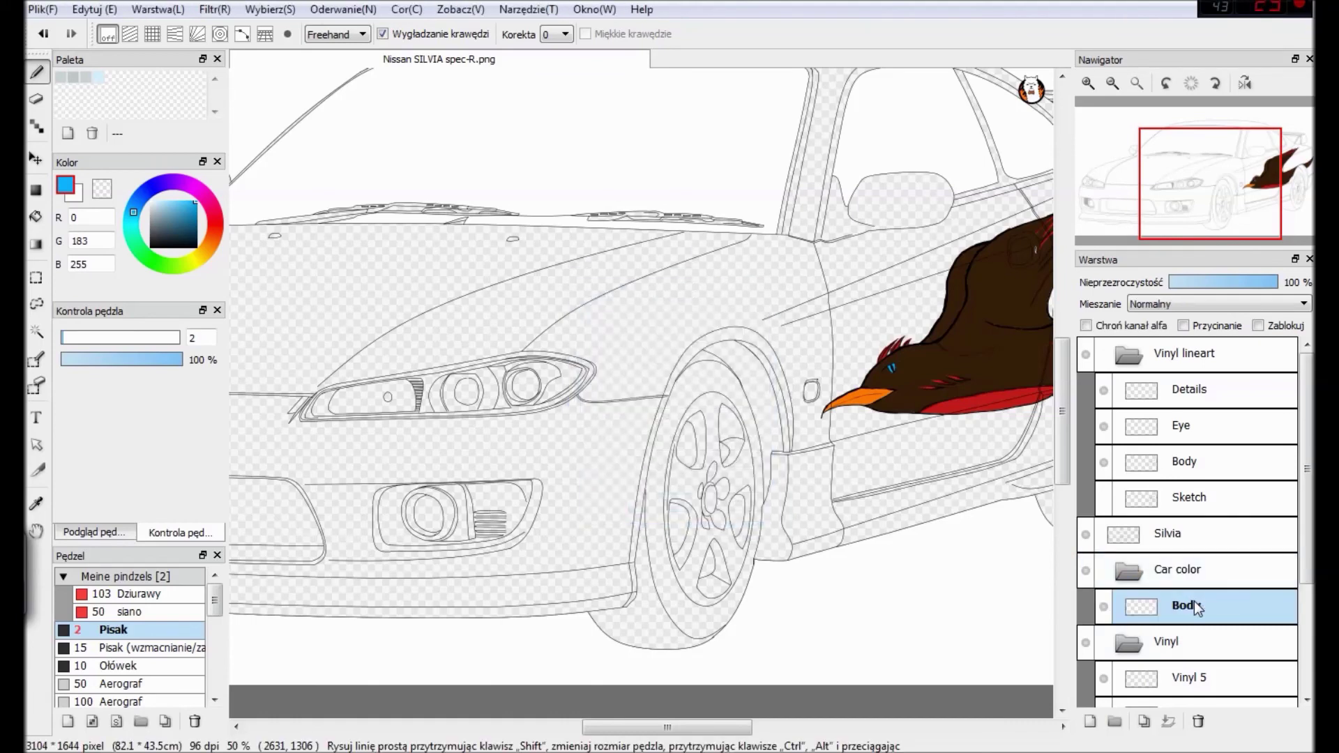
# Bucket-fill the car's front fender, upper door and rear quarter panel around the bird with blue, RGB 0, 183, 255.
pyautogui.moveTo(682, 727); pyautogui.dragTo(719, 727)
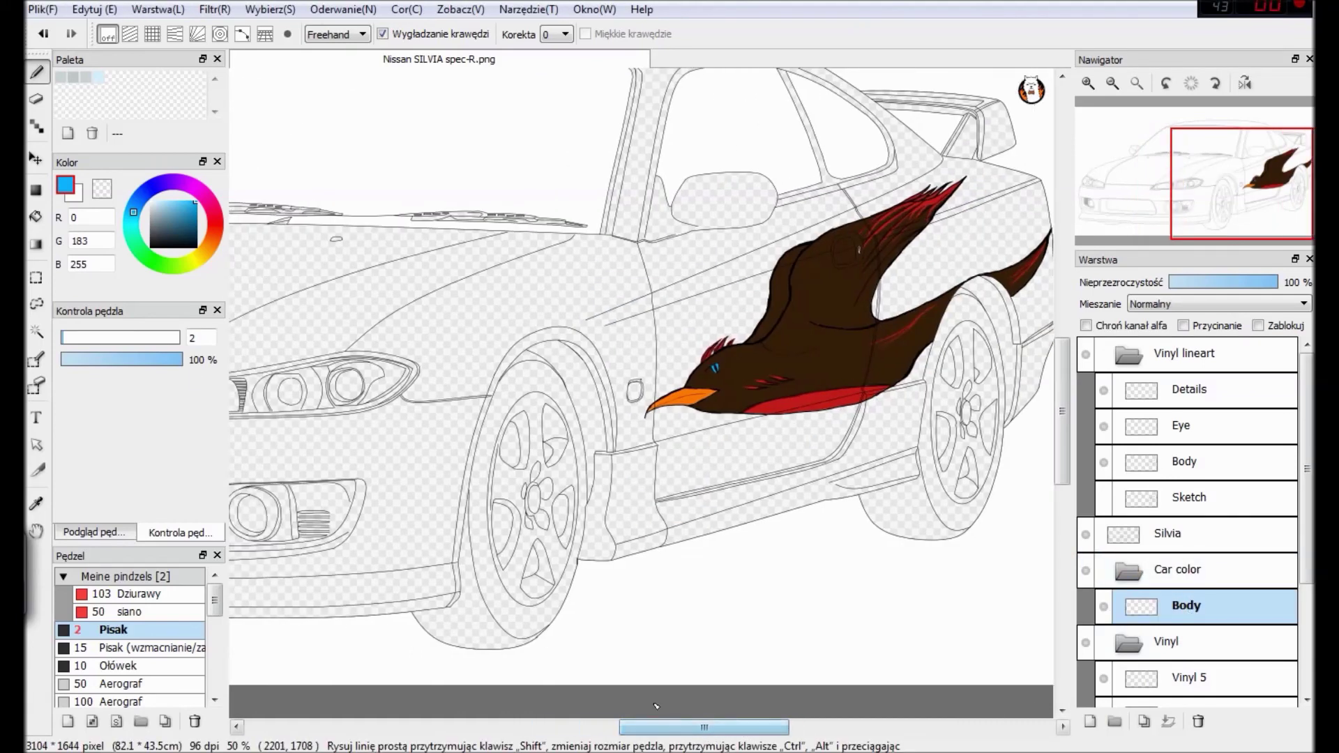
pyautogui.click(36, 217)
pyautogui.click(717, 310)
pyautogui.hotkey('ctrl', 'z')
pyautogui.scroll(-1, 687, 325)
pyautogui.click(663, 311)
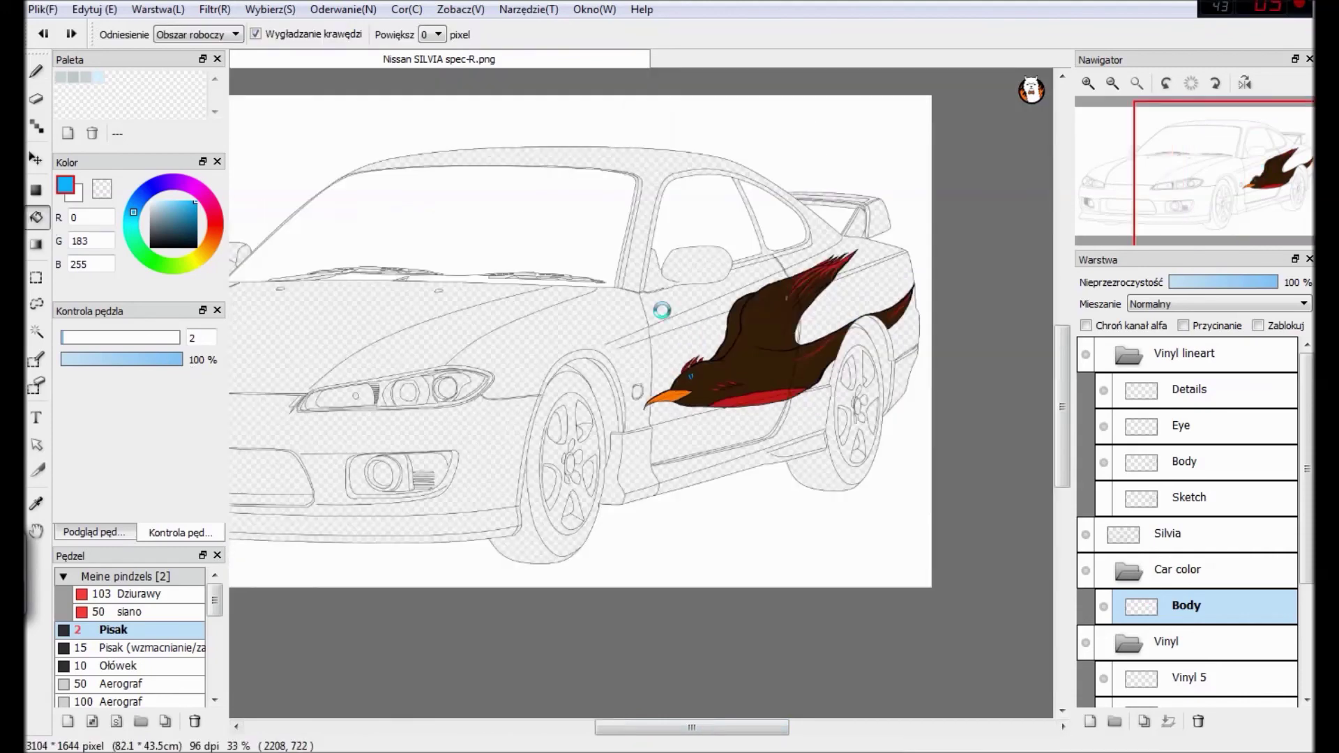
pyautogui.hotkey('ctrl', 'z')
pyautogui.click(862, 300)
pyautogui.click(701, 338)
pyautogui.click(697, 298)
# Fill the lower door, the lower panels beside both wheels and the side skirt with the same blue.
pyautogui.click(726, 433)
pyautogui.click(635, 453)
pyautogui.click(641, 401)
pyautogui.click(803, 414)
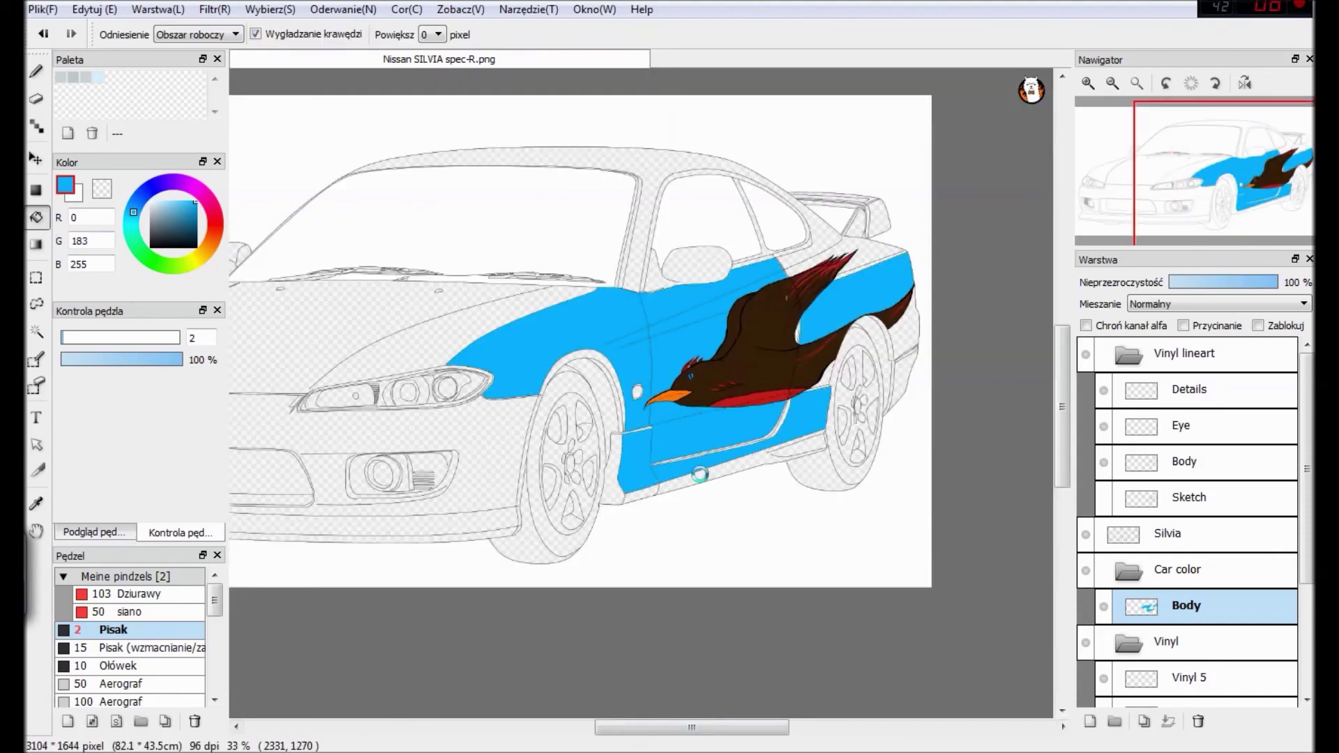
pyautogui.click(701, 476)
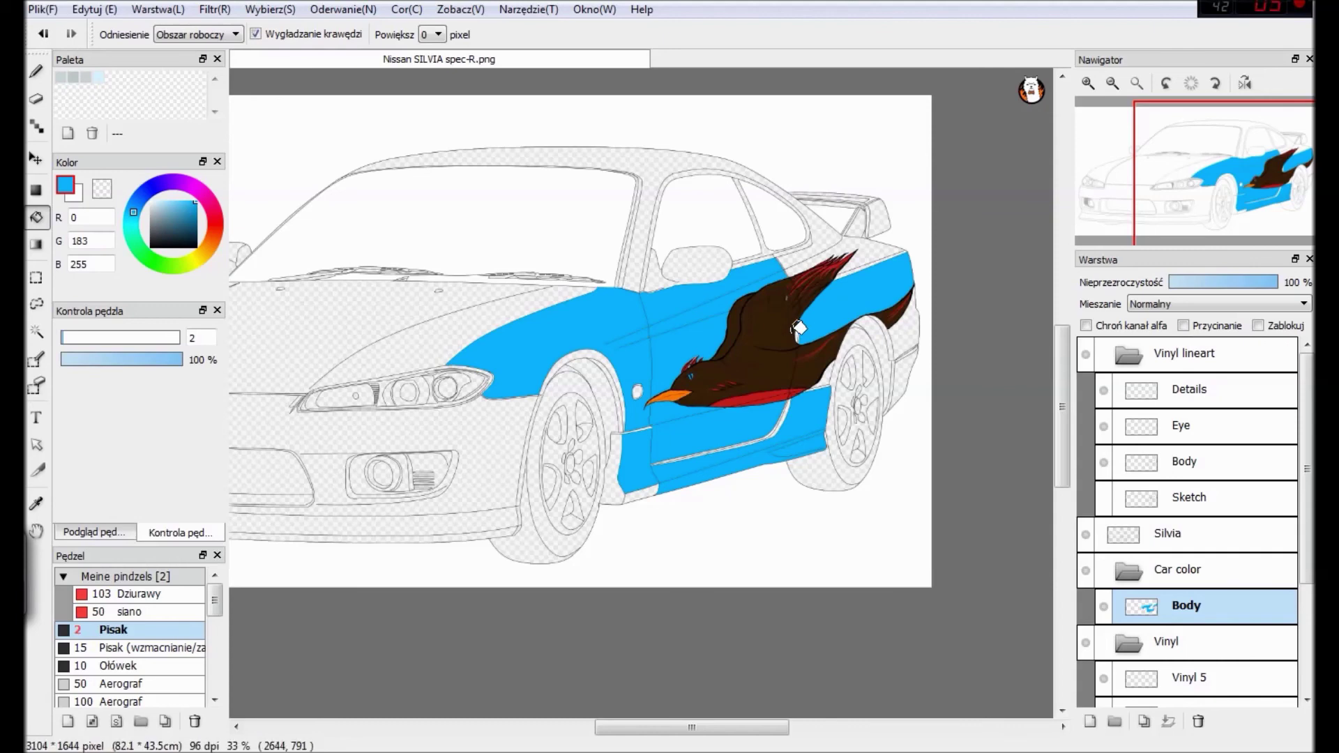
# Fill the rear shoulder strip, roof and pillars, hood and front bumper blue, undoing the last stray fill.
pyautogui.click(875, 257)
pyautogui.click(635, 269)
pyautogui.click(486, 319)
pyautogui.click(483, 477)
pyautogui.click(469, 528)
pyautogui.click(466, 546)
pyautogui.hotkey('ctrl', 'z')
# Fill the side skirt's front end, front wheel arch, rear bumper and remaining rear strip blue.
pyautogui.click(645, 482)
pyautogui.click(617, 390)
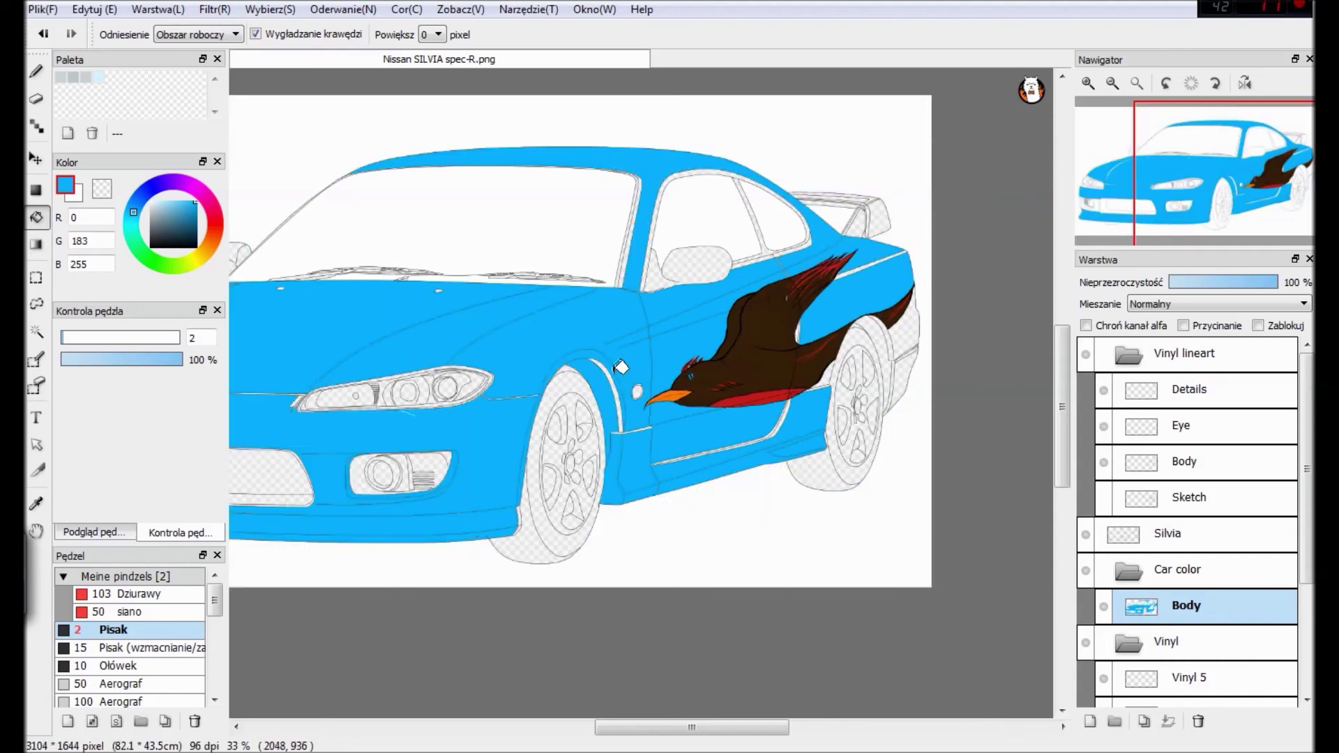
pyautogui.click(922, 323)
pyautogui.click(865, 261)
# Paint the gaps along the door line blue with an 18 px brush and move the Car color folder below the Vinyl folder.
pyautogui.press('b')
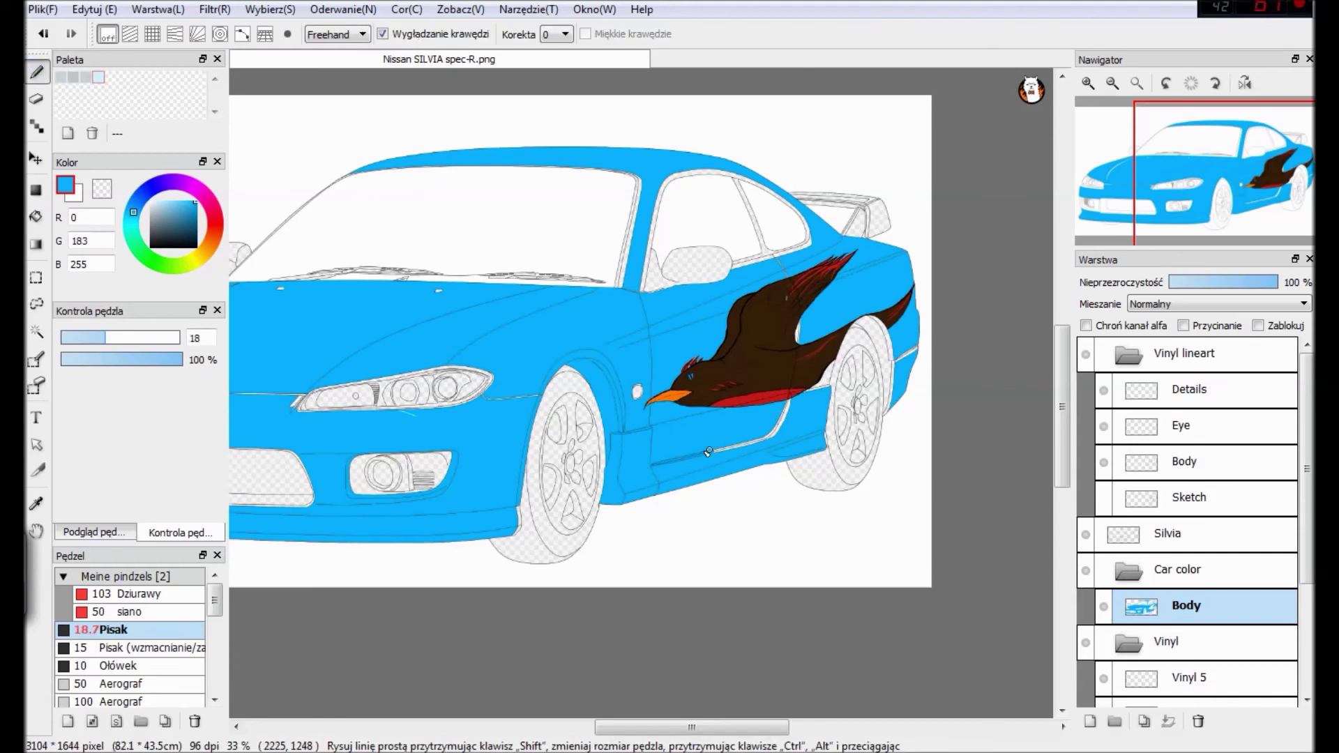
pyautogui.moveTo(1307, 528); pyautogui.dragTo(1307, 632)
pyautogui.moveTo(1176, 480); pyautogui.dragTo(1170, 412)
pyautogui.click(1161, 625)
pyautogui.press('Down')
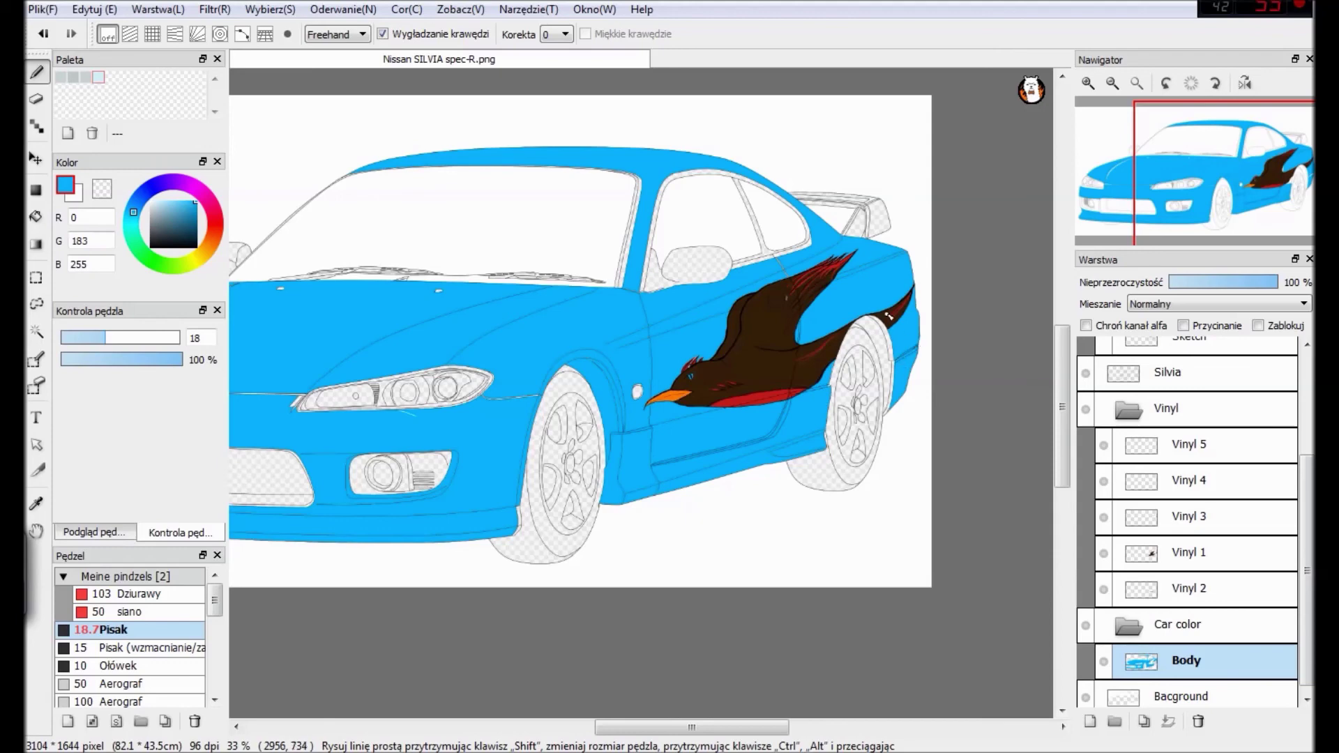
# Paint the strip along the rear wheel arch blue with the 18 px brush.
pyautogui.scroll(2, 889, 316)
pyautogui.moveTo(680, 726); pyautogui.dragTo(764, 724)
pyautogui.click(37, 100)
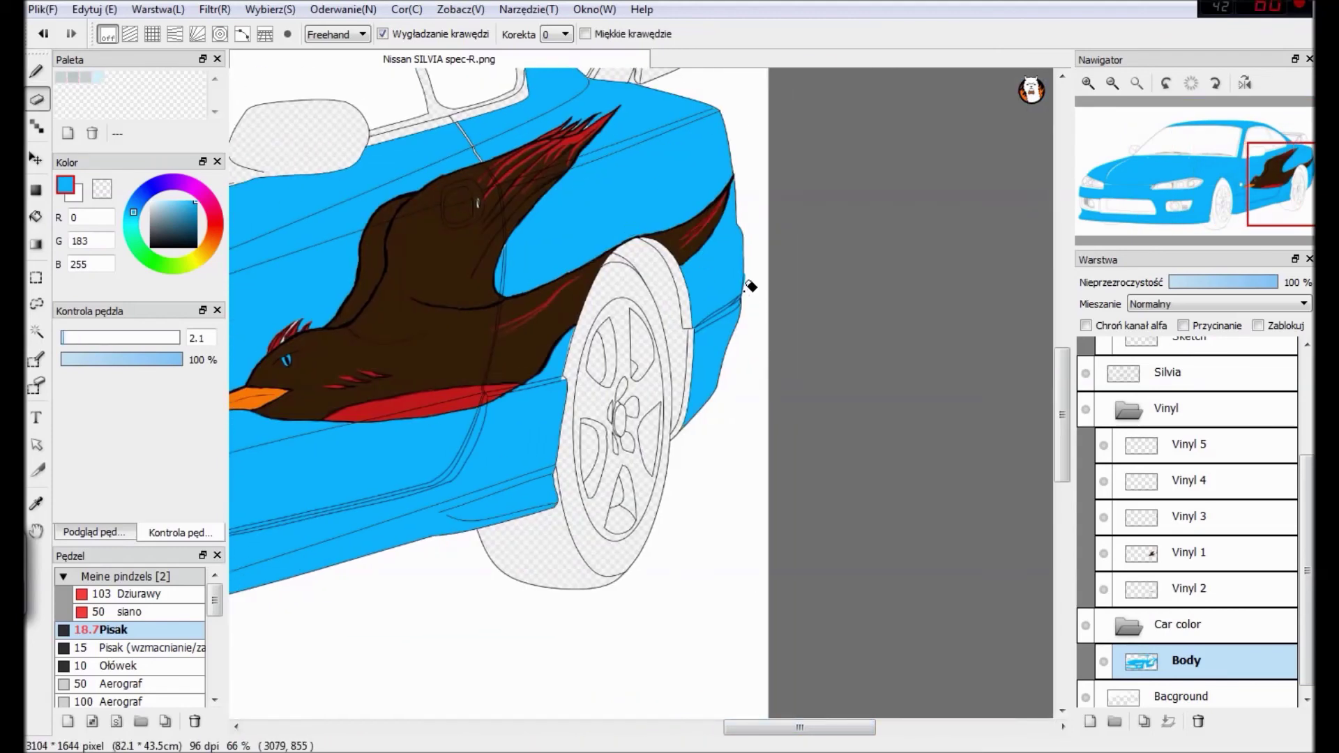
pyautogui.press('b')
pyautogui.moveTo(689, 315); pyautogui.dragTo(638, 231)
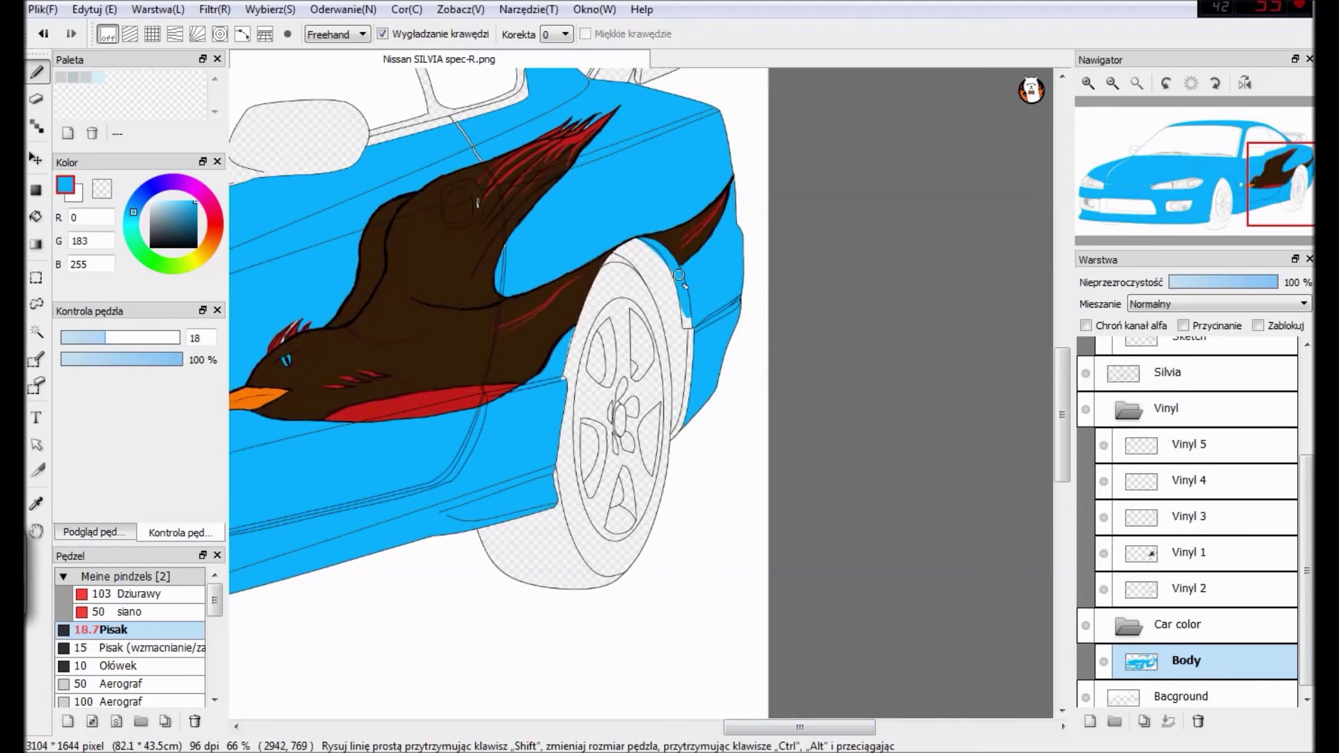
pyautogui.scroll(2, 666, 303)
pyautogui.moveTo(1064, 453); pyautogui.dragTo(1064, 422)
pyautogui.moveTo(755, 456); pyautogui.dragTo(753, 517)
pyautogui.moveTo(719, 342); pyautogui.dragTo(698, 282)
# Undo the stray stroke, fill the lower rear arch strip blue and touch up its edge with a 5.7 px brush.
pyautogui.moveTo(715, 687); pyautogui.dragTo(726, 660)
pyautogui.hotkey('ctrl', 'z')
pyautogui.click(36, 217)
pyautogui.click(751, 595)
pyautogui.click(37, 73)
pyautogui.click(73, 338)
pyautogui.moveTo(731, 671); pyautogui.dragTo(707, 697)
pyautogui.press('e')
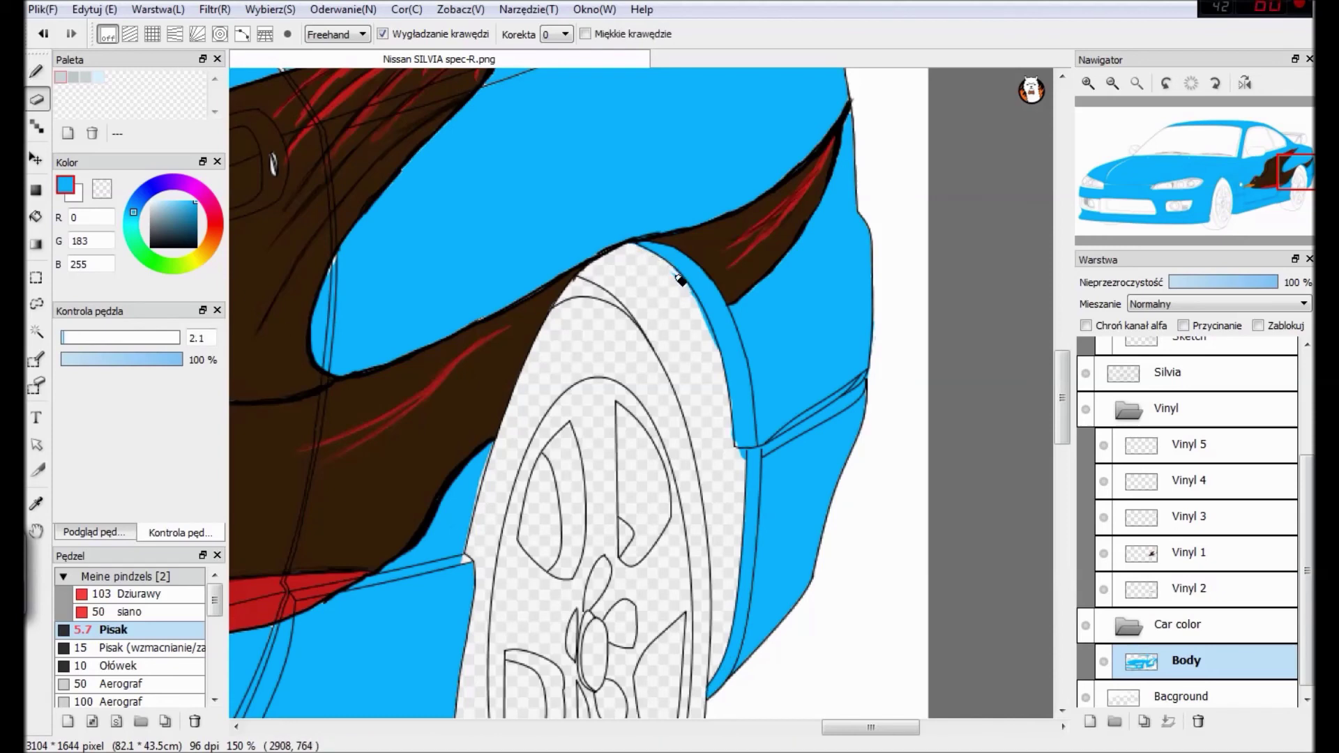
pyautogui.press('b')
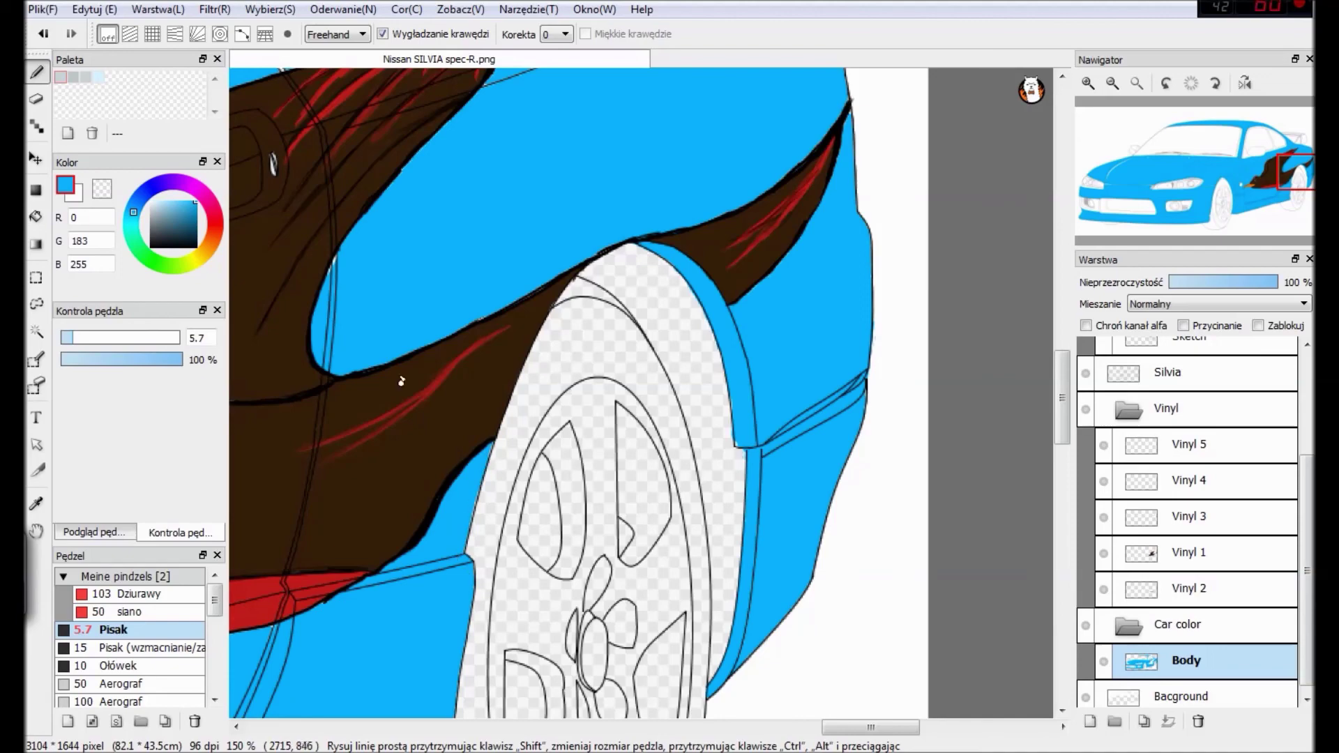
# Fill the surround of the far fog light and the strip beneath the far headlight blue.
pyautogui.scroll(-3, 411, 179)
pyautogui.moveTo(752, 728); pyautogui.dragTo(560, 730)
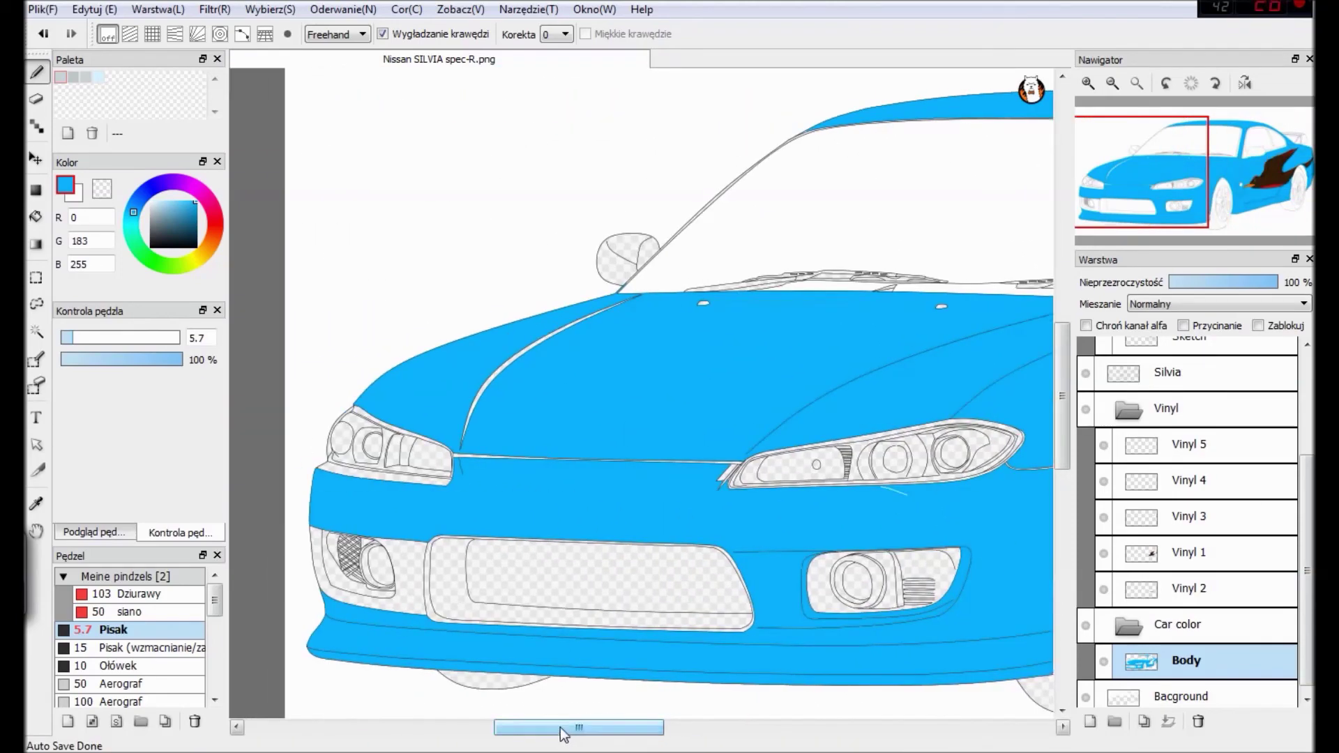
pyautogui.press('g')
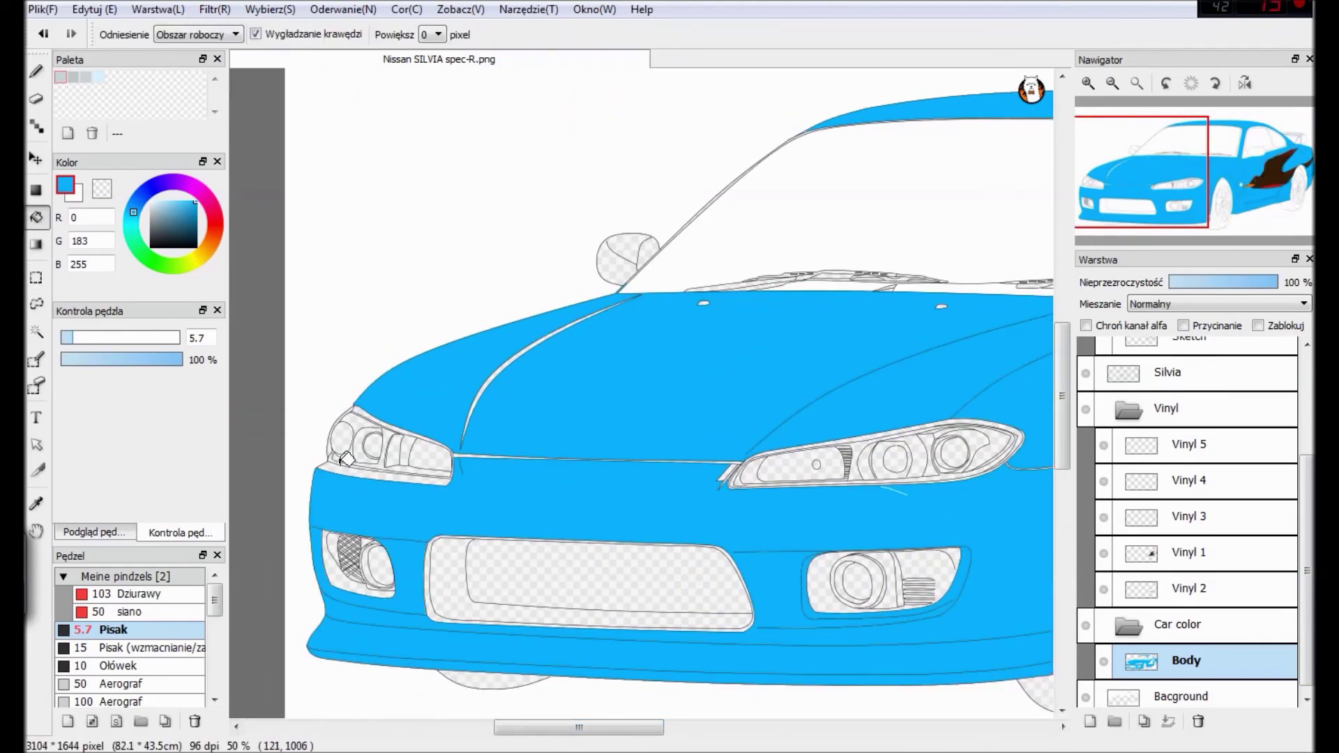
pyautogui.click(344, 462)
# Close the gap in the front wheel arch and paint the near door mirror and its base blue with a 17 px brush.
pyautogui.moveTo(593, 729); pyautogui.dragTo(719, 729)
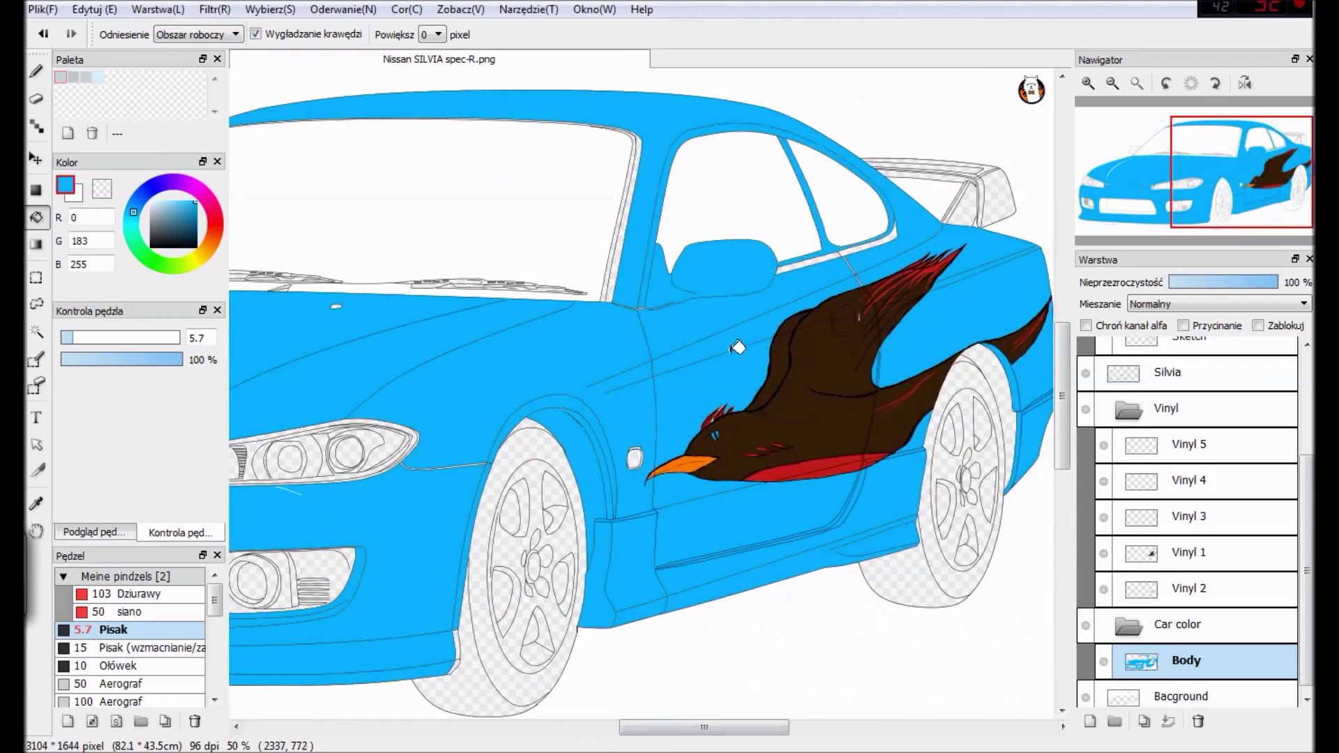
pyautogui.press('b')
pyautogui.scroll(2, 614, 144)
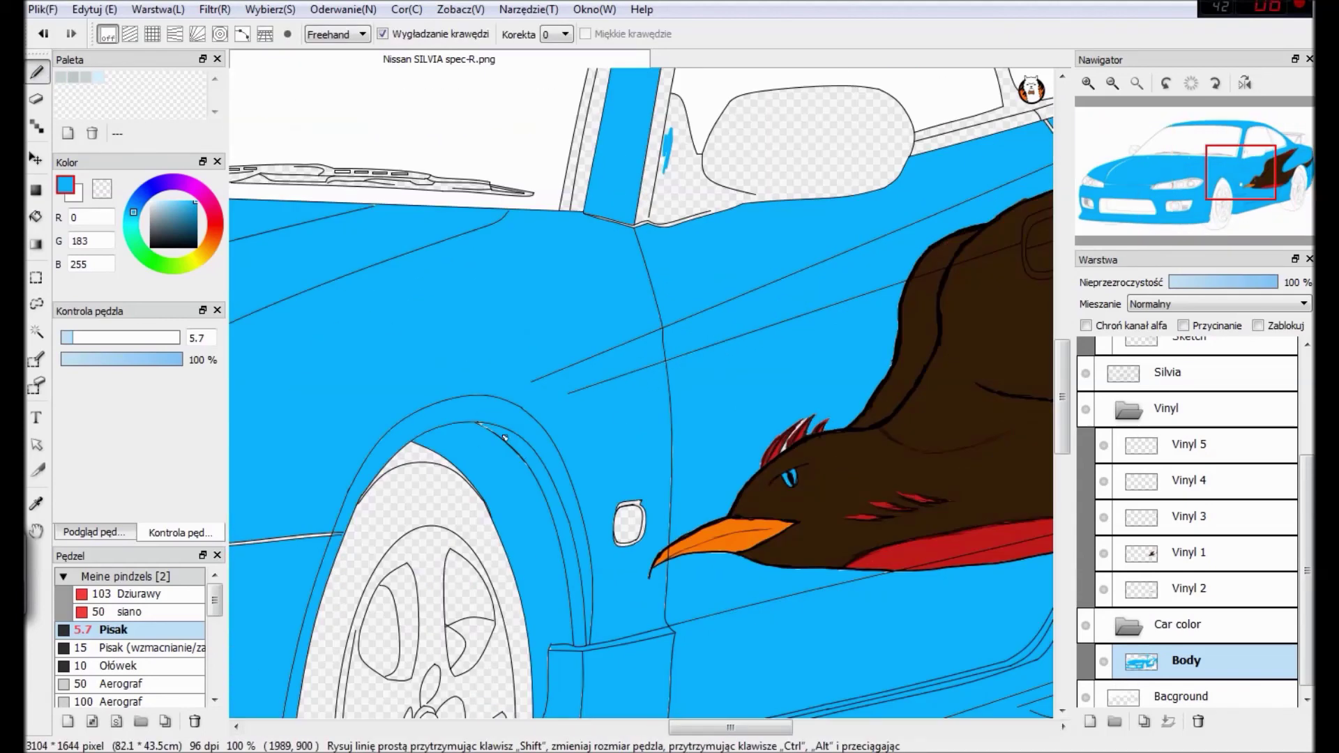
pyautogui.click(101, 338)
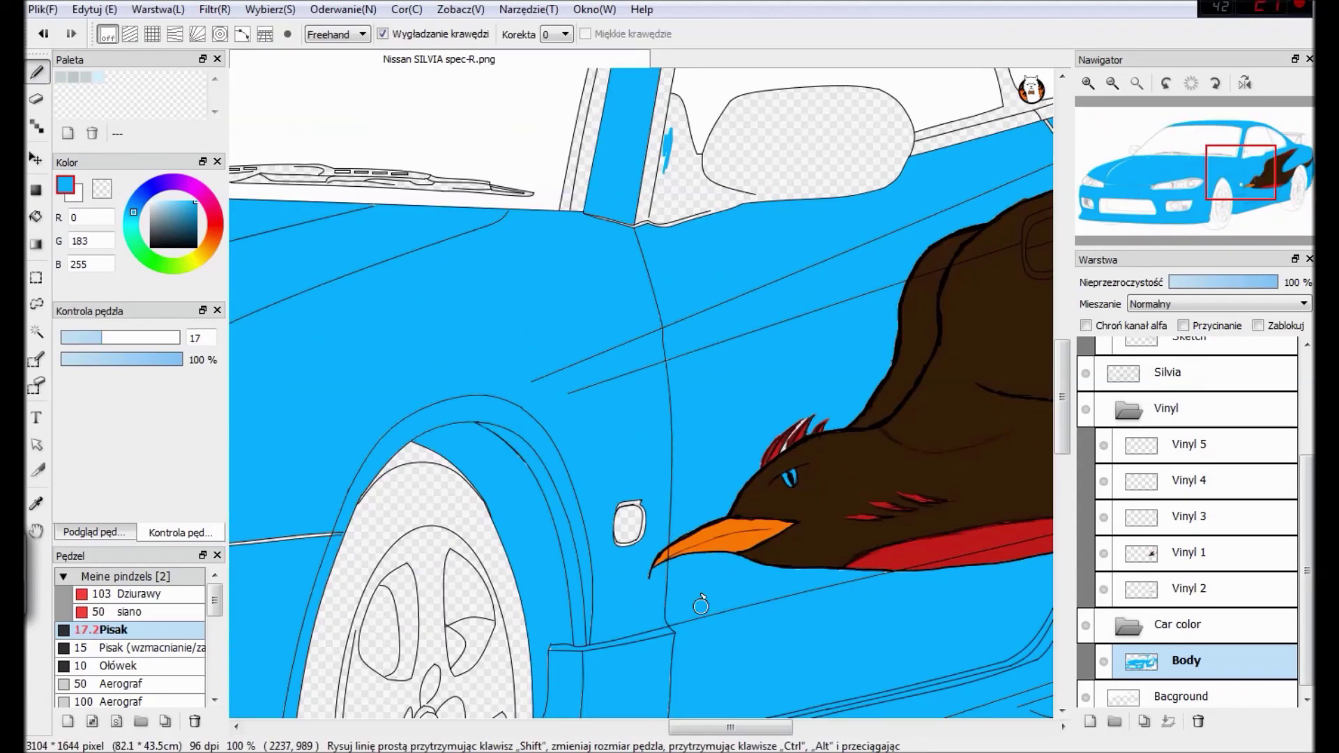
pyautogui.scroll(2, 604, 219)
pyautogui.moveTo(680, 381)
pyautogui.mouseDown()
pyautogui.moveTo(656, 362)
pyautogui.moveTo(670, 279)
pyautogui.moveTo(690, 325)
pyautogui.moveTo(764, 352)
pyautogui.moveTo(865, 324)
pyautogui.moveTo(764, 338)
pyautogui.moveTo(707, 313)
pyautogui.moveTo(739, 274)
pyautogui.mouseUp()
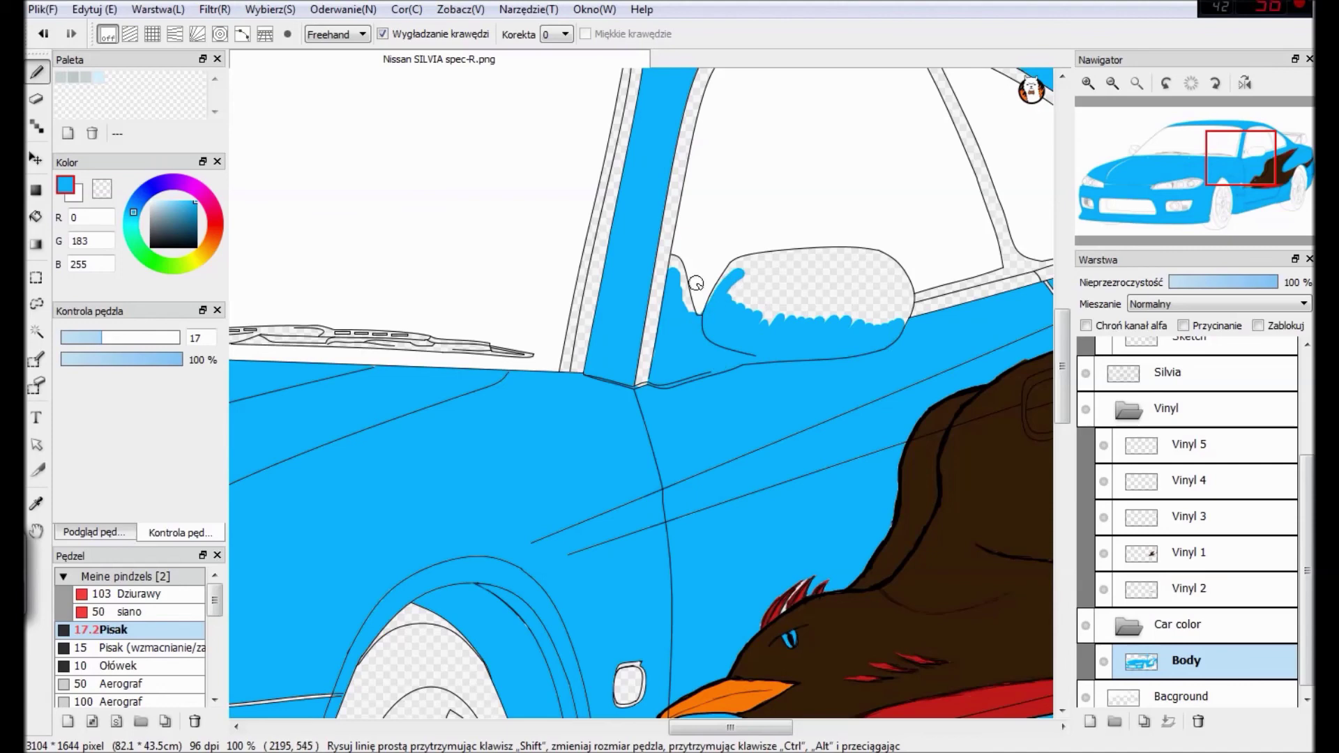
pyautogui.scroll(2, 697, 283)
pyautogui.scroll(3, 701, 349)
pyautogui.moveTo(706, 444); pyautogui.dragTo(710, 360)
# Finish painting the near door mirror with a 25 px brush and erase the overspill along its outline.
pyautogui.click(76, 337)
pyautogui.click(122, 338)
pyautogui.moveTo(755, 729); pyautogui.dragTo(782, 729)
pyautogui.moveTo(593, 450)
pyautogui.mouseDown()
pyautogui.moveTo(636, 438)
pyautogui.moveTo(536, 423)
pyautogui.moveTo(810, 435)
pyautogui.moveTo(858, 474)
pyautogui.moveTo(889, 412)
pyautogui.moveTo(807, 344)
pyautogui.moveTo(655, 443)
pyautogui.moveTo(820, 363)
pyautogui.moveTo(763, 343)
pyautogui.mouseUp()
pyautogui.press('e')
pyautogui.moveTo(497, 401)
pyautogui.mouseDown()
pyautogui.moveTo(579, 322)
pyautogui.moveTo(823, 314)
pyautogui.moveTo(783, 320)
pyautogui.moveTo(858, 333)
pyautogui.mouseUp()
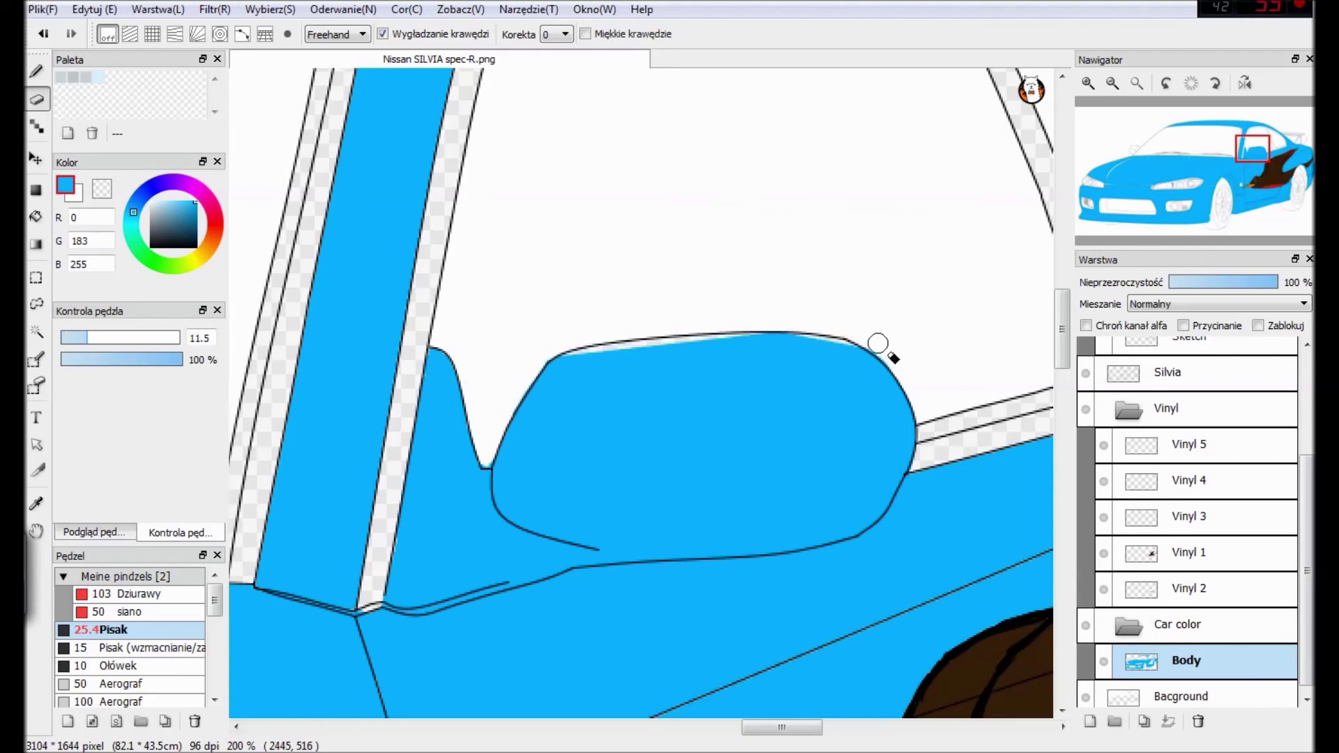
pyautogui.moveTo(80, 338); pyautogui.dragTo(61, 338)
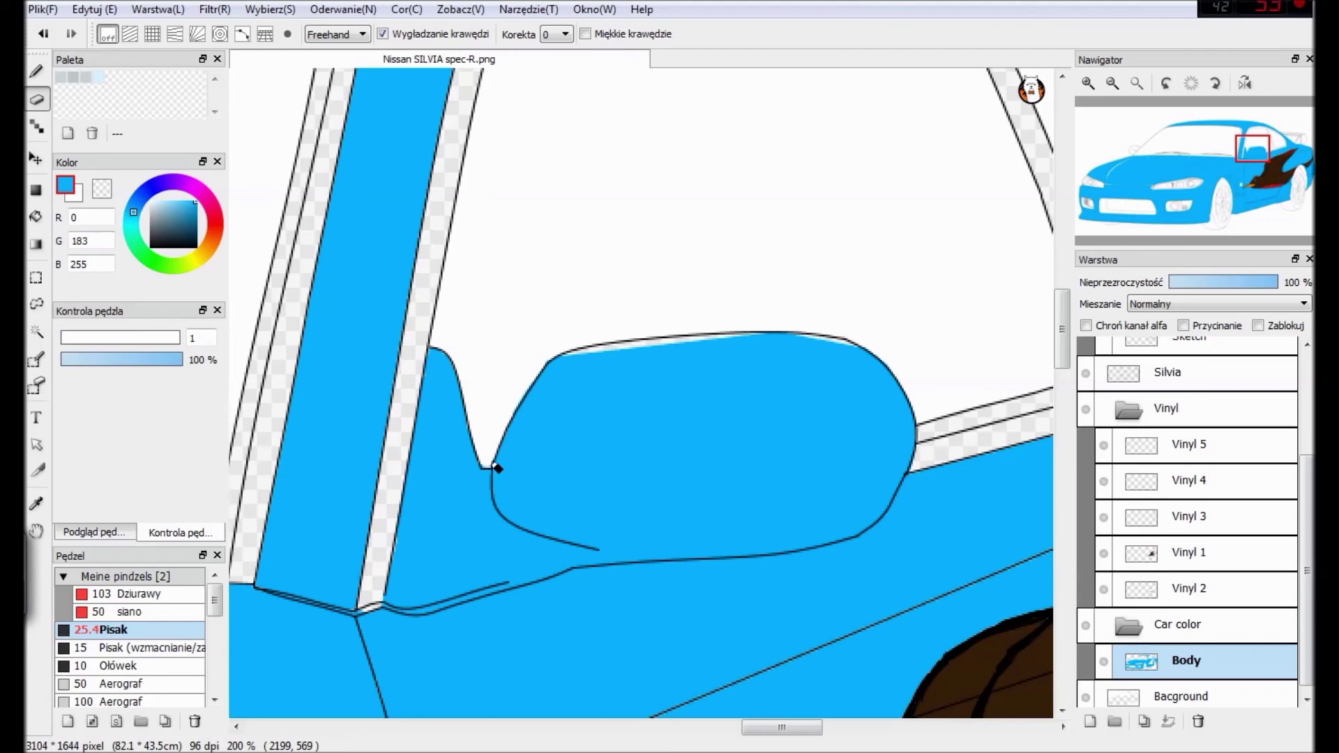
pyautogui.press('b')
pyautogui.moveTo(579, 376)
pyautogui.mouseDown()
pyautogui.moveTo(565, 373)
pyautogui.moveTo(583, 370)
pyautogui.mouseUp()
# Fill the far door mirror and the end plate of the rear spoiler blue.
pyautogui.scroll(-5, 592, 321)
pyautogui.moveTo(698, 730); pyautogui.dragTo(632, 730)
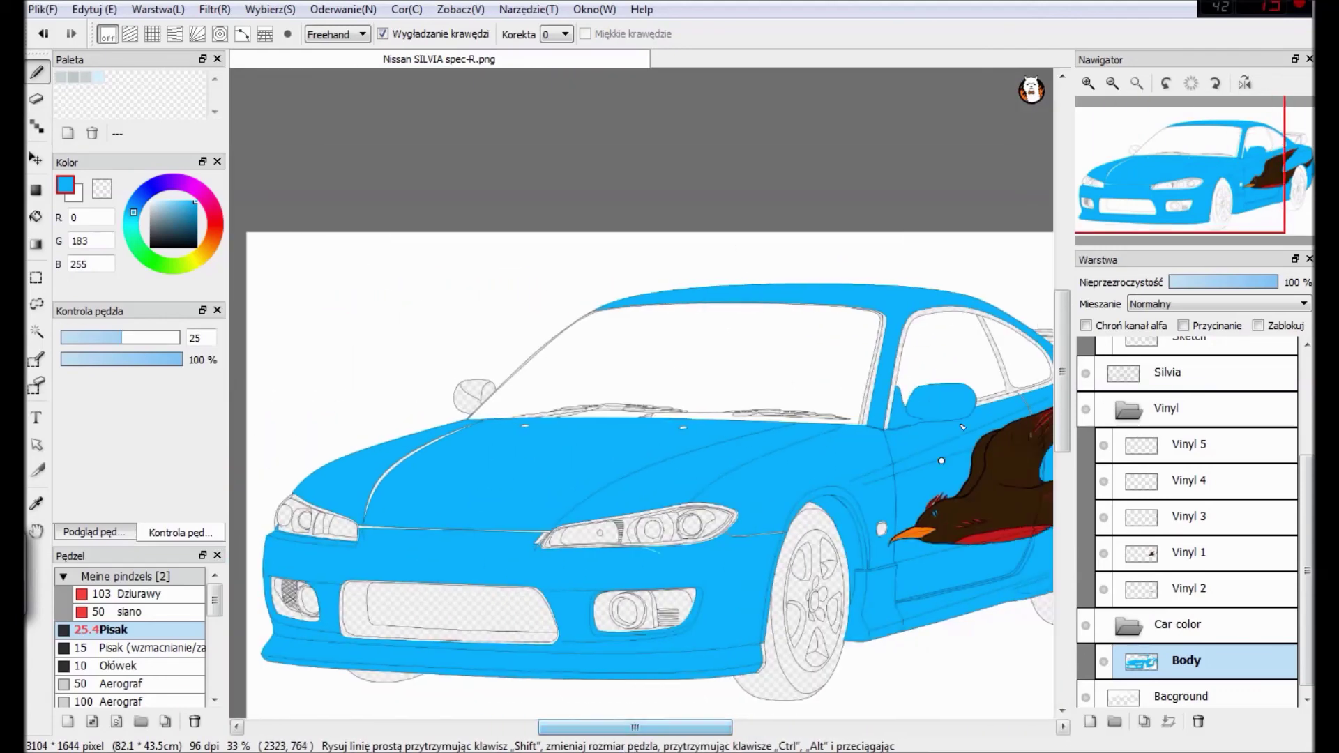
pyautogui.moveTo(1063, 373); pyautogui.dragTo(1062, 392)
pyautogui.click(36, 217)
pyautogui.click(464, 325)
pyautogui.click(486, 318)
pyautogui.moveTo(718, 728); pyautogui.dragTo(766, 728)
pyautogui.click(911, 280)
# Paint the bumper corner beside the front wheel blue and erase the overspill outside its outline with a 1.7 px eraser.
pyautogui.scroll(3, 525, 583)
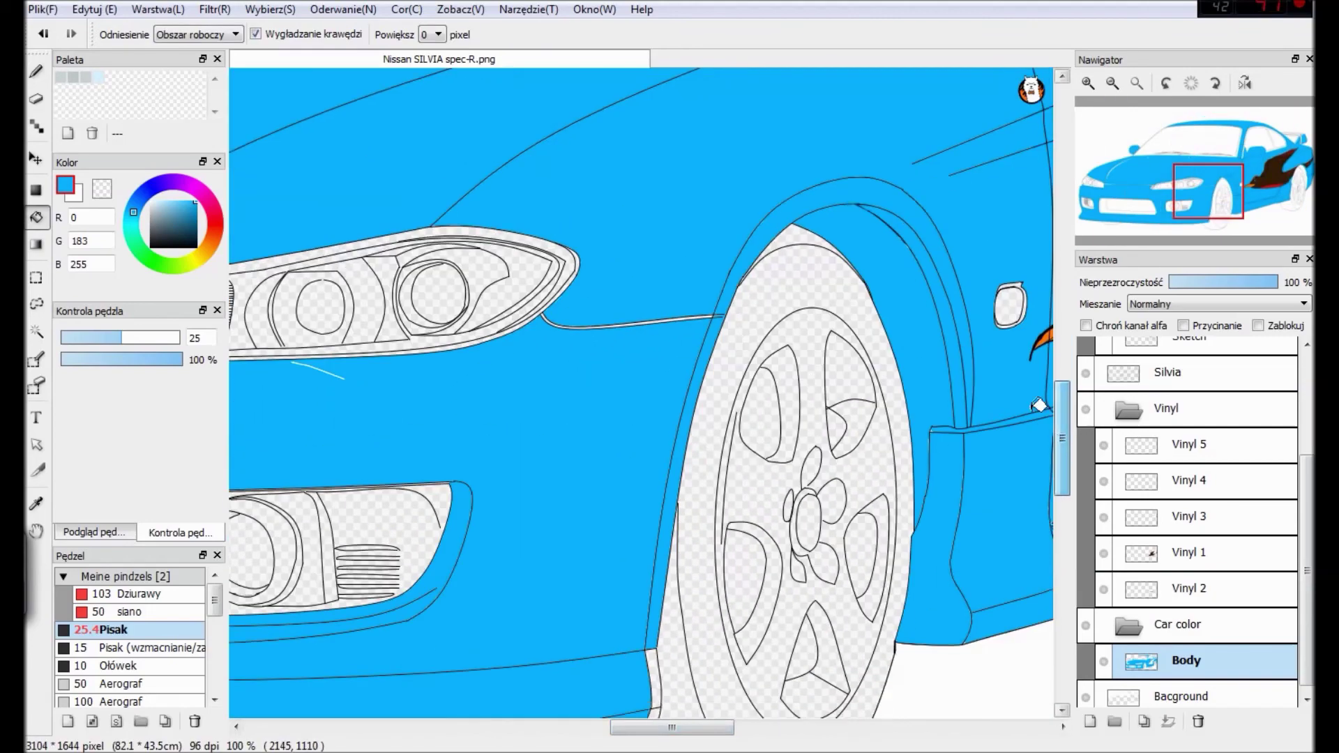
pyautogui.press('b')
pyautogui.moveTo(649, 574); pyautogui.dragTo(657, 581)
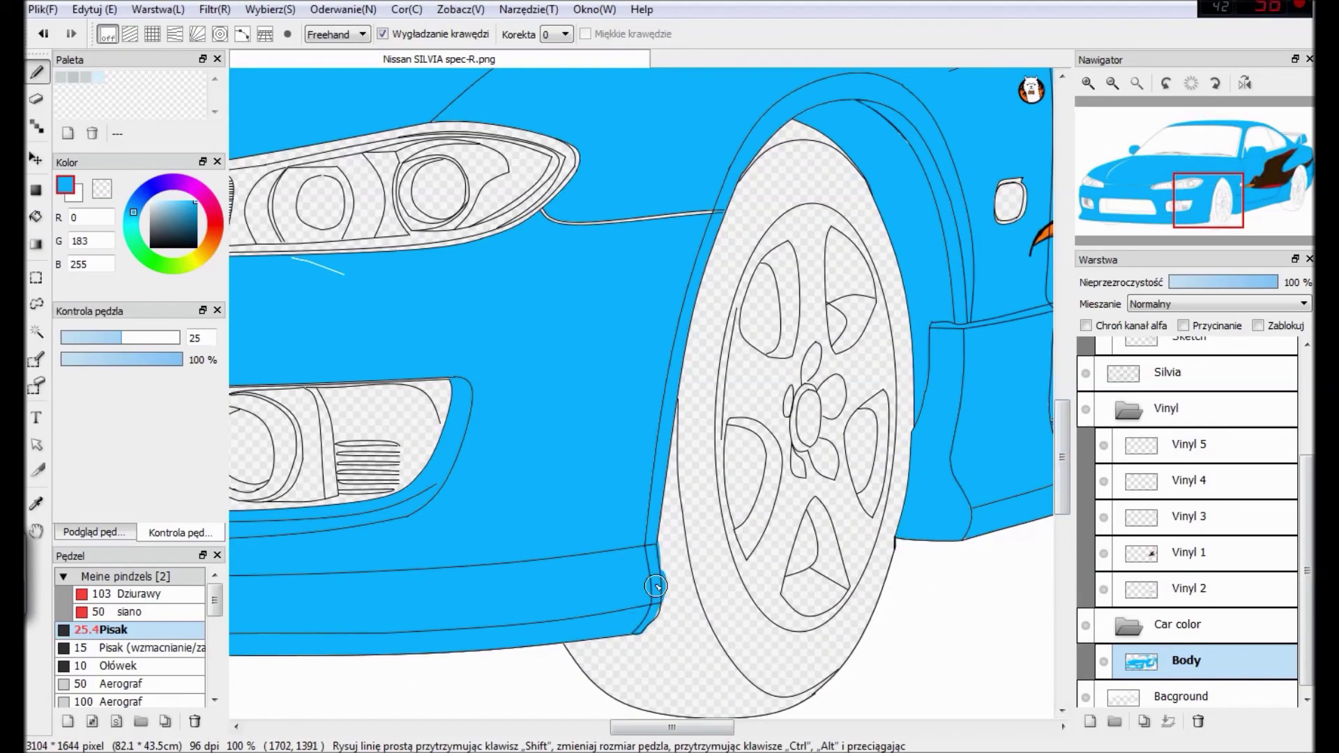
pyautogui.click(36, 99)
pyautogui.click(36, 73)
pyautogui.scroll(3, 452, 388)
pyautogui.click(36, 99)
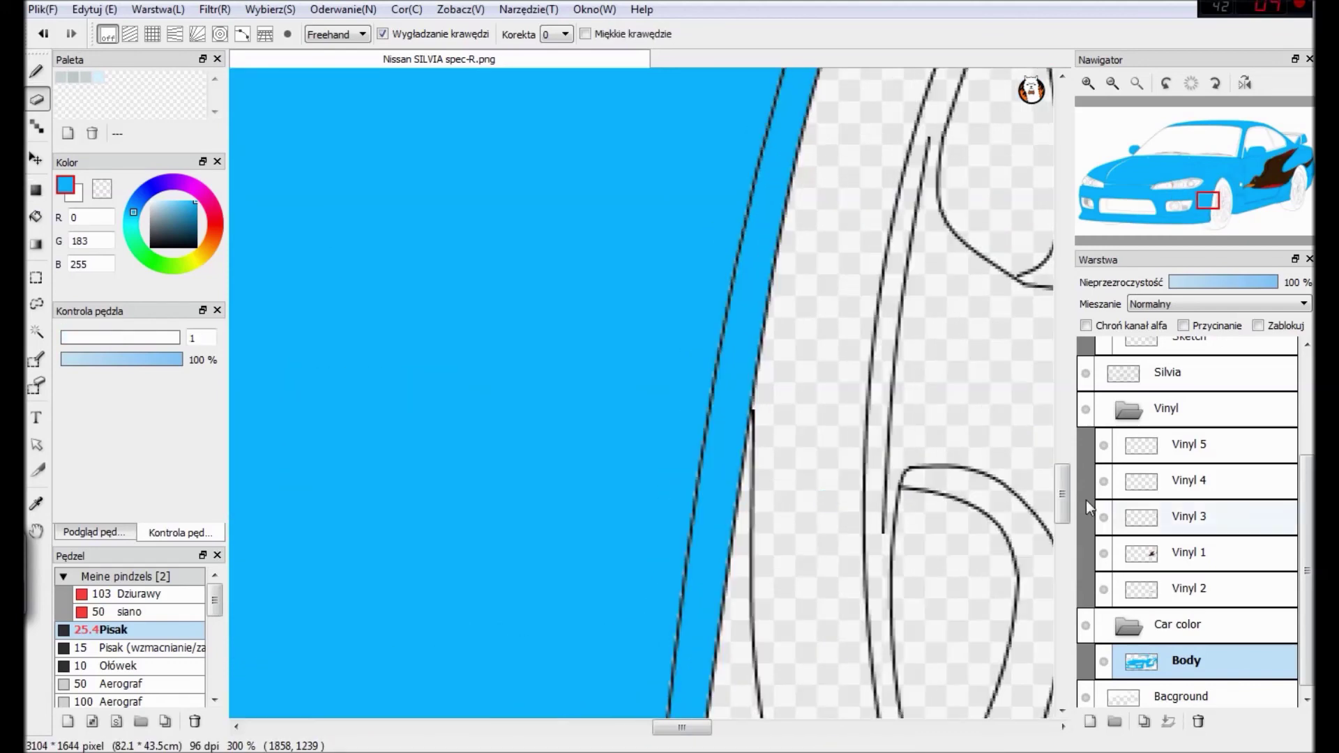
pyautogui.moveTo(1061, 497); pyautogui.dragTo(1062, 553)
pyautogui.moveTo(710, 359)
pyautogui.mouseDown()
pyautogui.moveTo(709, 378)
pyautogui.moveTo(701, 298)
pyautogui.mouseUp()
pyautogui.click(64, 338)
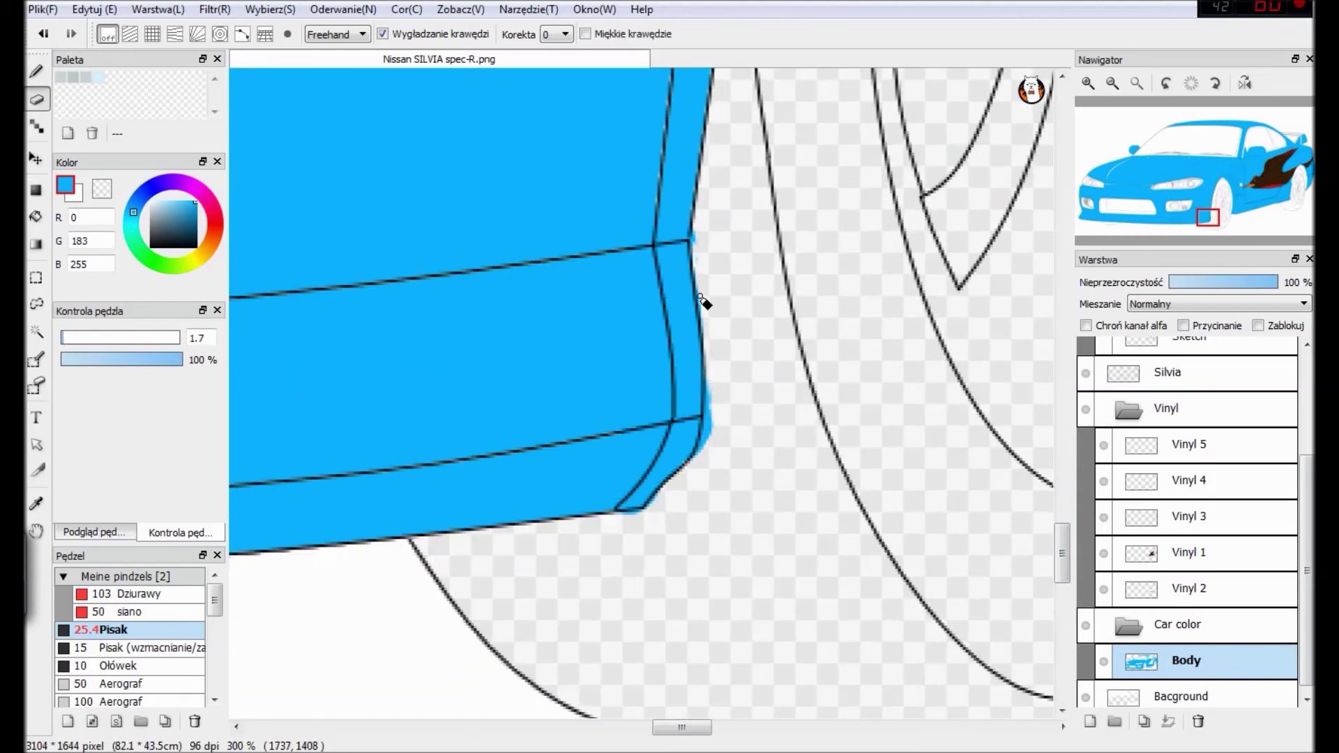
pyautogui.moveTo(706, 401); pyautogui.dragTo(713, 438)
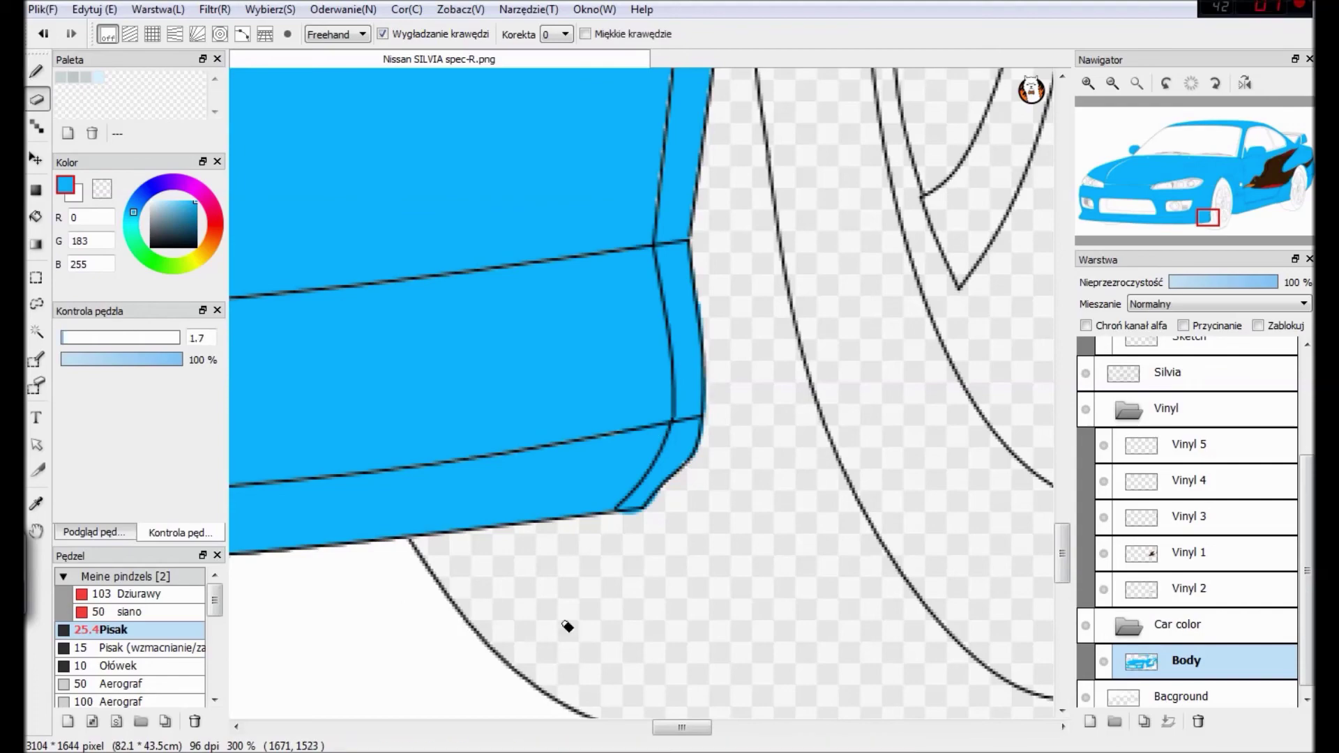
pyautogui.press('b')
# Cover the stray light line beneath the near headlight with blue on the Silvia layer, undoing the first misplaced stroke.
pyautogui.scroll(-4, 624, 520)
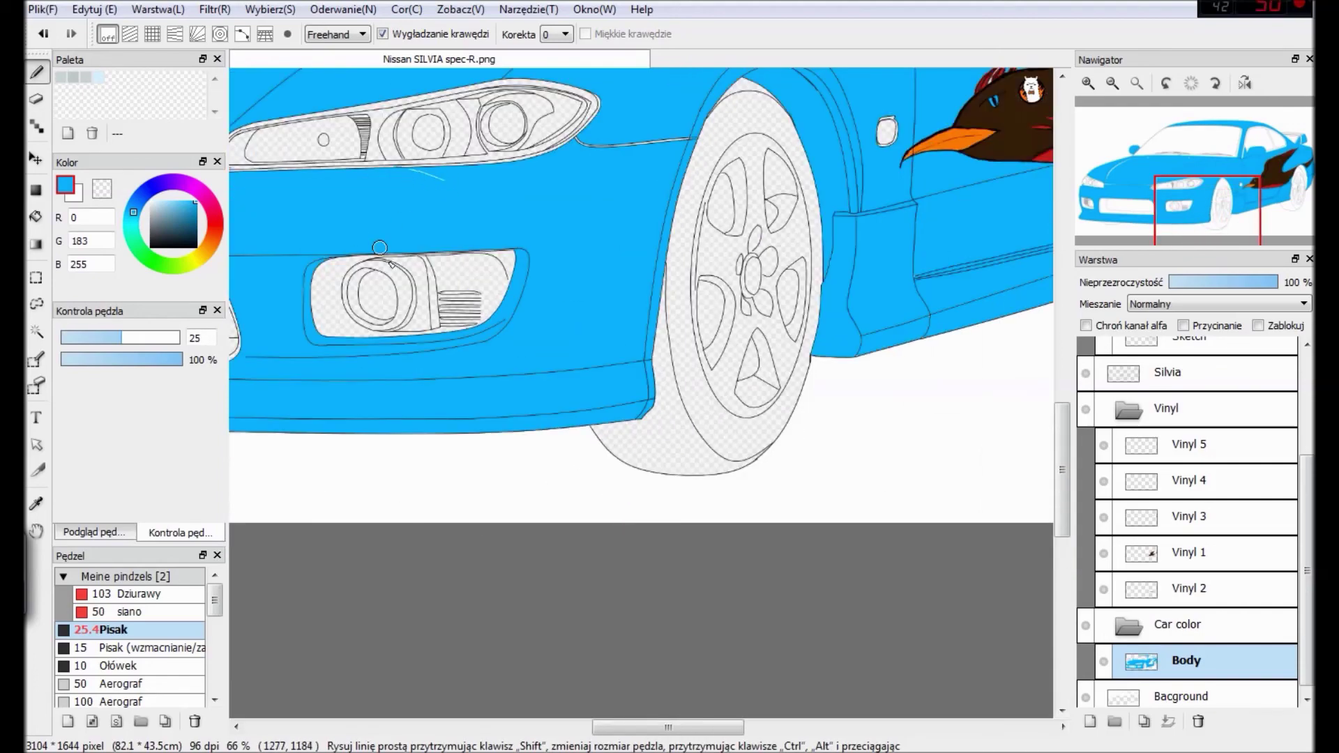
pyautogui.moveTo(1064, 470); pyautogui.dragTo(1066, 432)
pyautogui.click(1179, 373)
pyautogui.moveTo(445, 326); pyautogui.dragTo(427, 320)
pyautogui.hotkey('ctrl', 'z')
pyautogui.scroll(1, 377, 310)
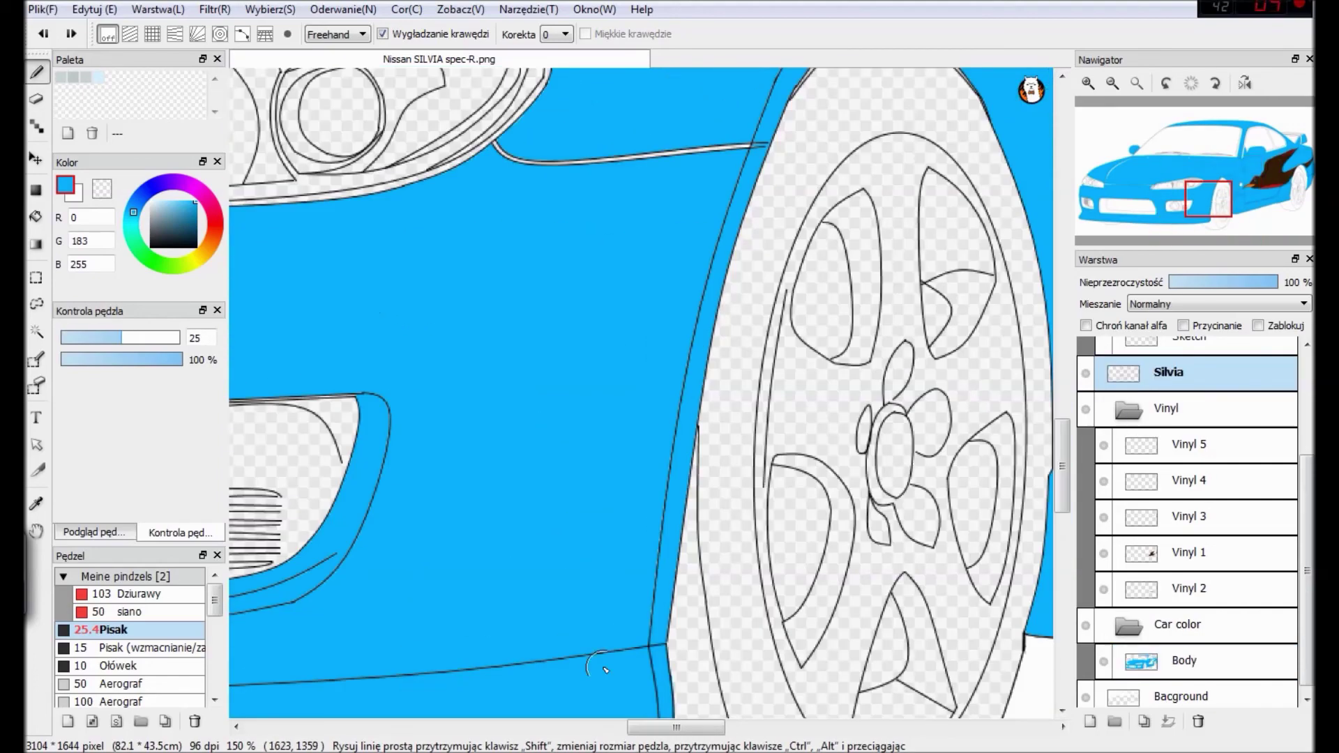
pyautogui.scroll(1, 469, 611)
pyautogui.moveTo(436, 225); pyautogui.dragTo(492, 244)
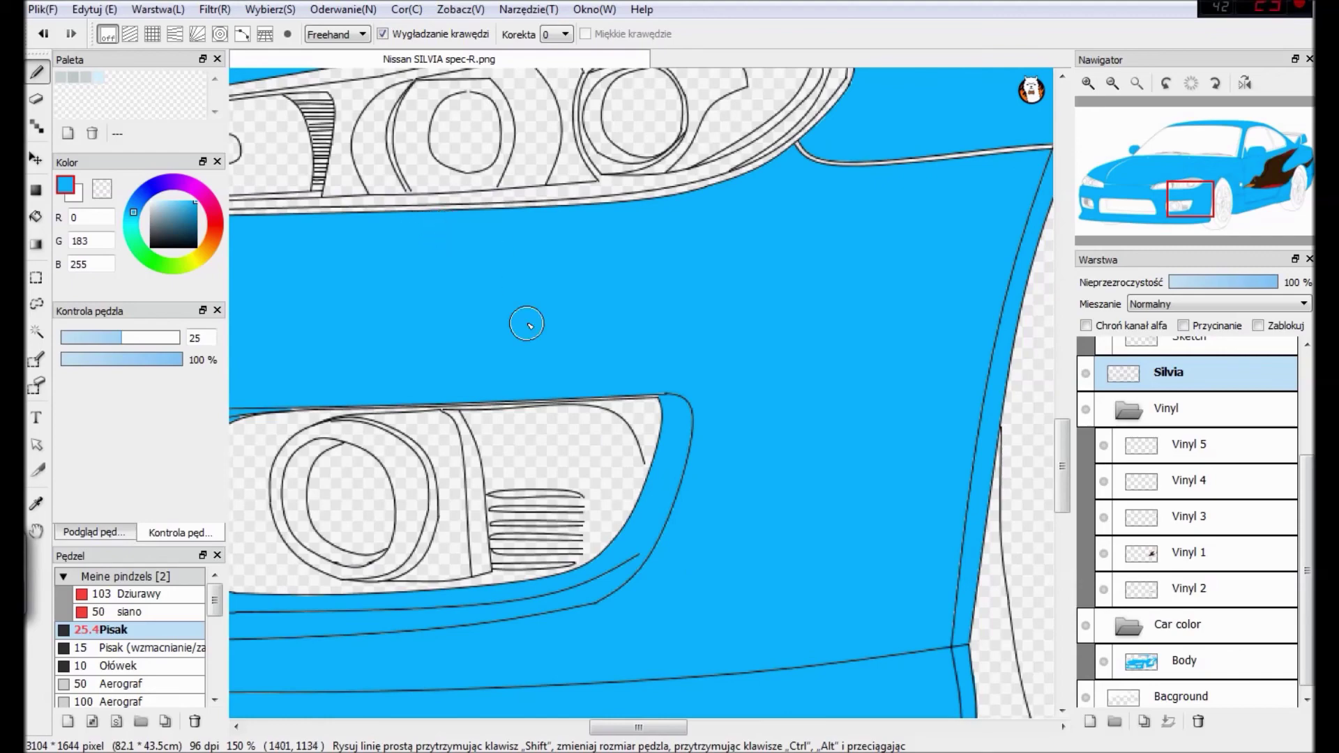
# Paint the rear spoiler's wing and supports blue on the Body layer with the 25 px brush.
pyautogui.scroll(-3, 614, 381)
pyautogui.moveTo(1066, 485); pyautogui.dragTo(1065, 459)
pyautogui.moveTo(598, 730)
pyautogui.mouseDown()
pyautogui.moveTo(563, 732)
pyautogui.moveTo(742, 720)
pyautogui.mouseUp()
pyautogui.click(1185, 662)
pyautogui.moveTo(1064, 412); pyautogui.dragTo(1063, 364)
pyautogui.scroll(3, 977, 388)
pyautogui.moveTo(780, 727); pyautogui.dragTo(851, 727)
pyautogui.moveTo(789, 295); pyautogui.dragTo(793, 385)
pyautogui.moveTo(776, 300); pyautogui.dragTo(761, 307)
pyautogui.moveTo(744, 364)
pyautogui.mouseDown()
pyautogui.moveTo(684, 436)
pyautogui.moveTo(754, 326)
pyautogui.mouseUp()
pyautogui.moveTo(778, 376)
pyautogui.mouseDown()
pyautogui.moveTo(783, 417)
pyautogui.moveTo(760, 321)
pyautogui.moveTo(795, 286)
pyautogui.moveTo(443, 264)
pyautogui.moveTo(775, 306)
pyautogui.moveTo(495, 259)
pyautogui.moveTo(836, 293)
pyautogui.mouseUp()
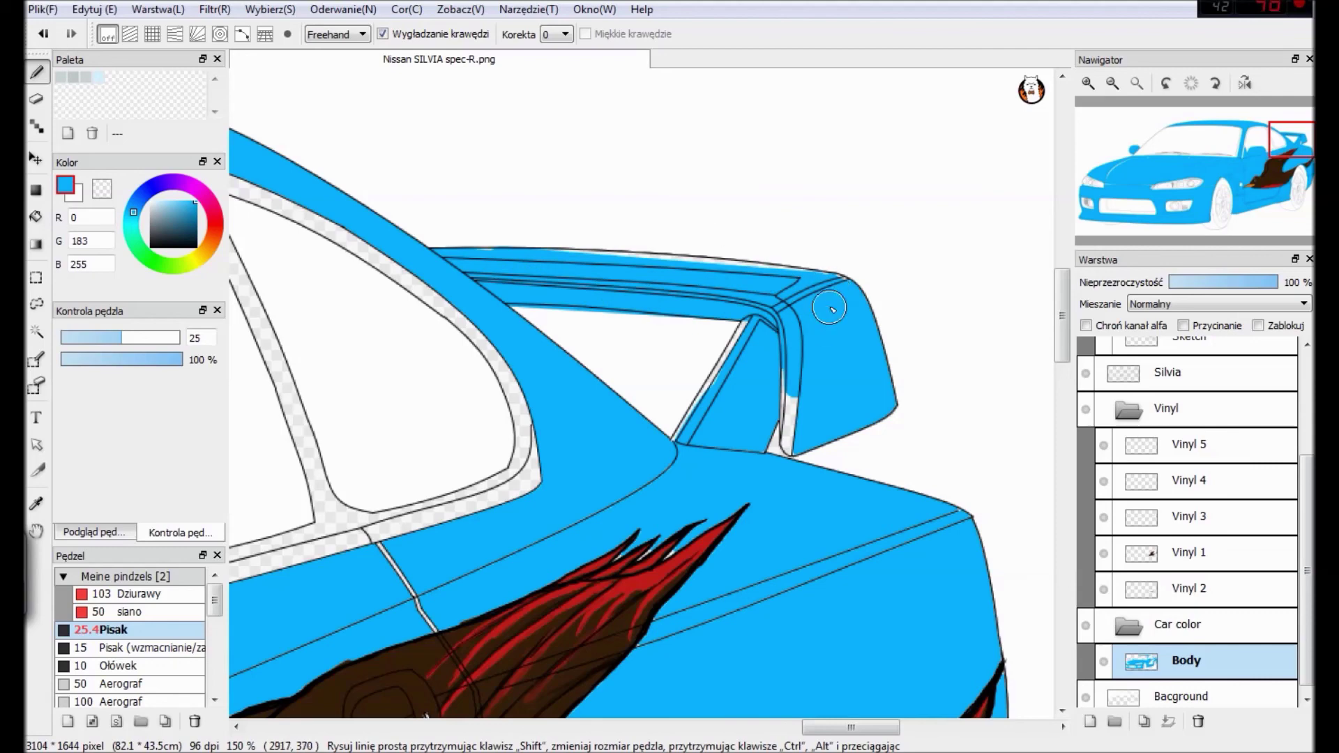
# Erase the overspill under the spoiler wing and paint its remaining support and upper-edge gaps blue with a 7.9 px brush.
pyautogui.press('e')
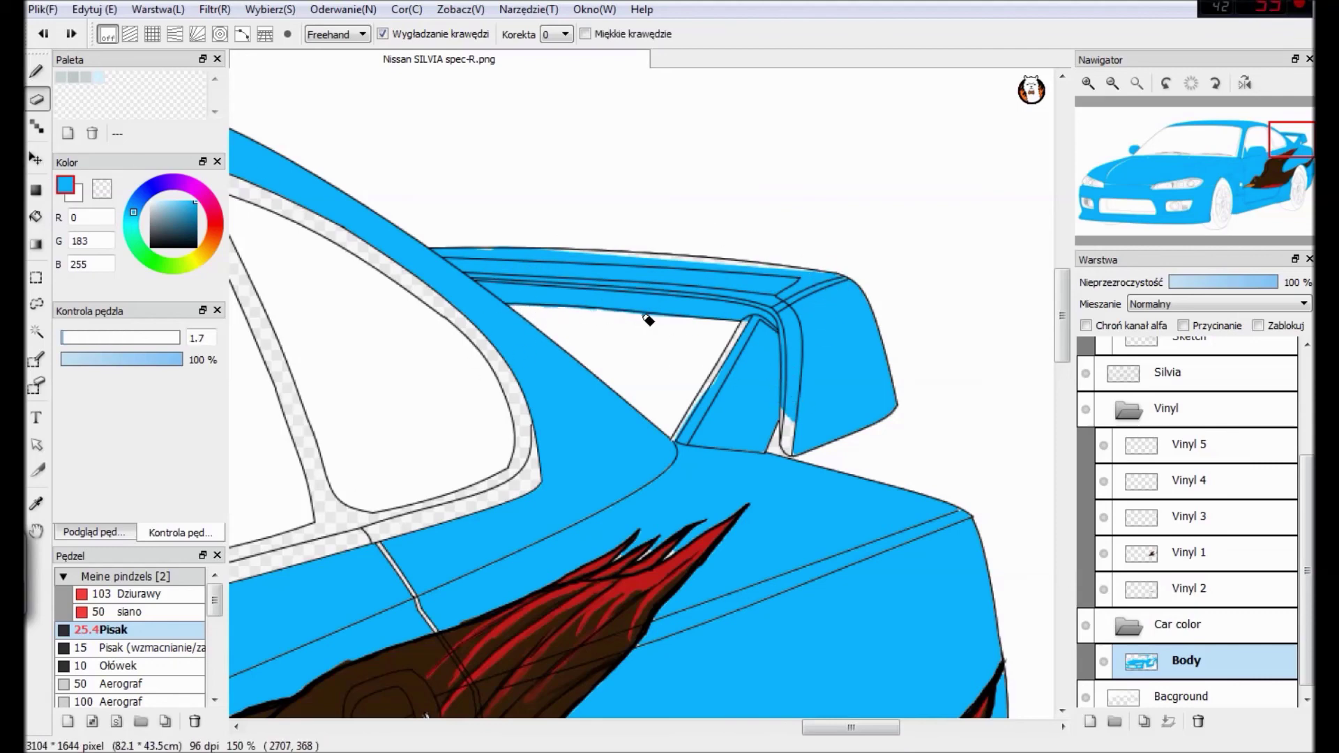
pyautogui.press('b')
pyautogui.moveTo(700, 412)
pyautogui.mouseDown()
pyautogui.moveTo(757, 323)
pyautogui.moveTo(677, 451)
pyautogui.mouseUp()
pyautogui.moveTo(791, 393); pyautogui.dragTo(789, 411)
pyautogui.click(78, 338)
pyautogui.moveTo(553, 254)
pyautogui.mouseDown()
pyautogui.moveTo(788, 271)
pyautogui.moveTo(597, 258)
pyautogui.mouseUp()
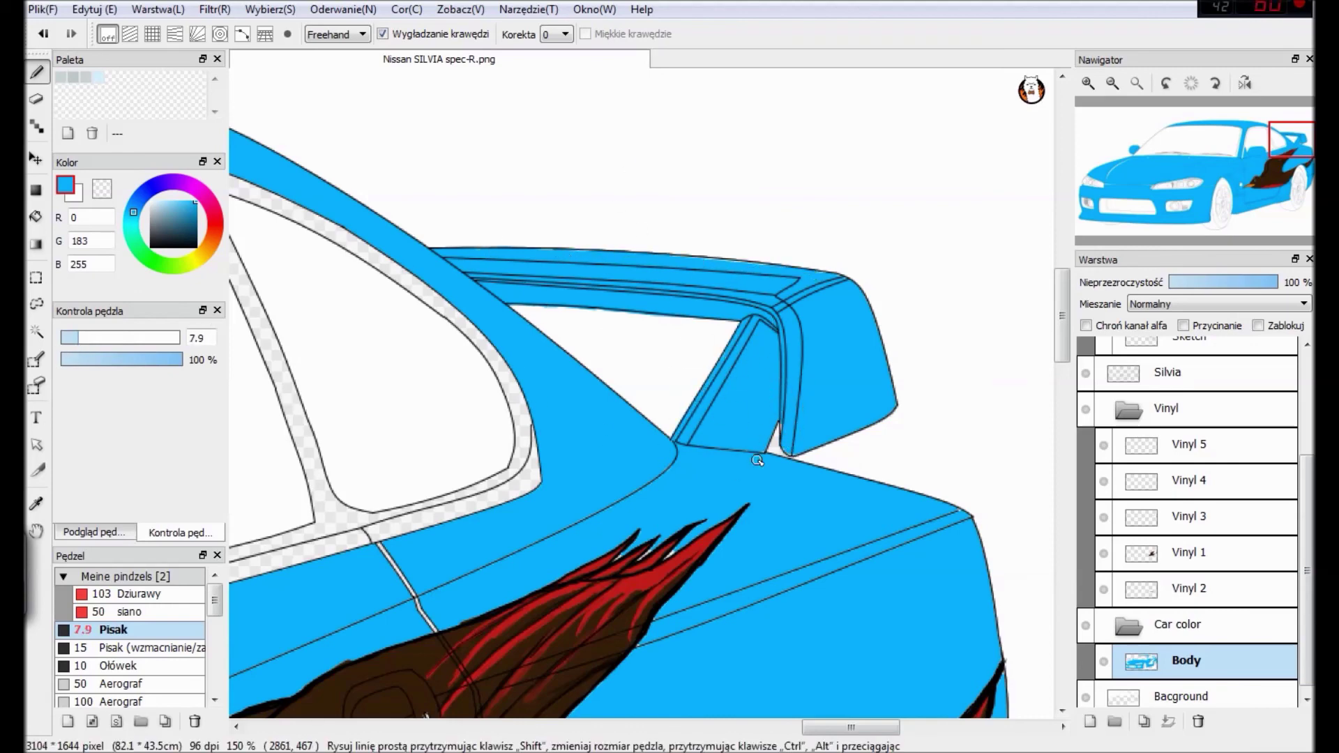
# Examine the hood, front bumper and windscreen wiper area for body parts that are still unpainted.
pyautogui.scroll(-4, 948, 529)
pyautogui.moveTo(828, 728); pyautogui.dragTo(728, 732)
pyautogui.moveTo(1064, 445); pyautogui.dragTo(1065, 480)
pyautogui.scroll(2, 358, 565)
pyautogui.press('g')
pyautogui.press('b')
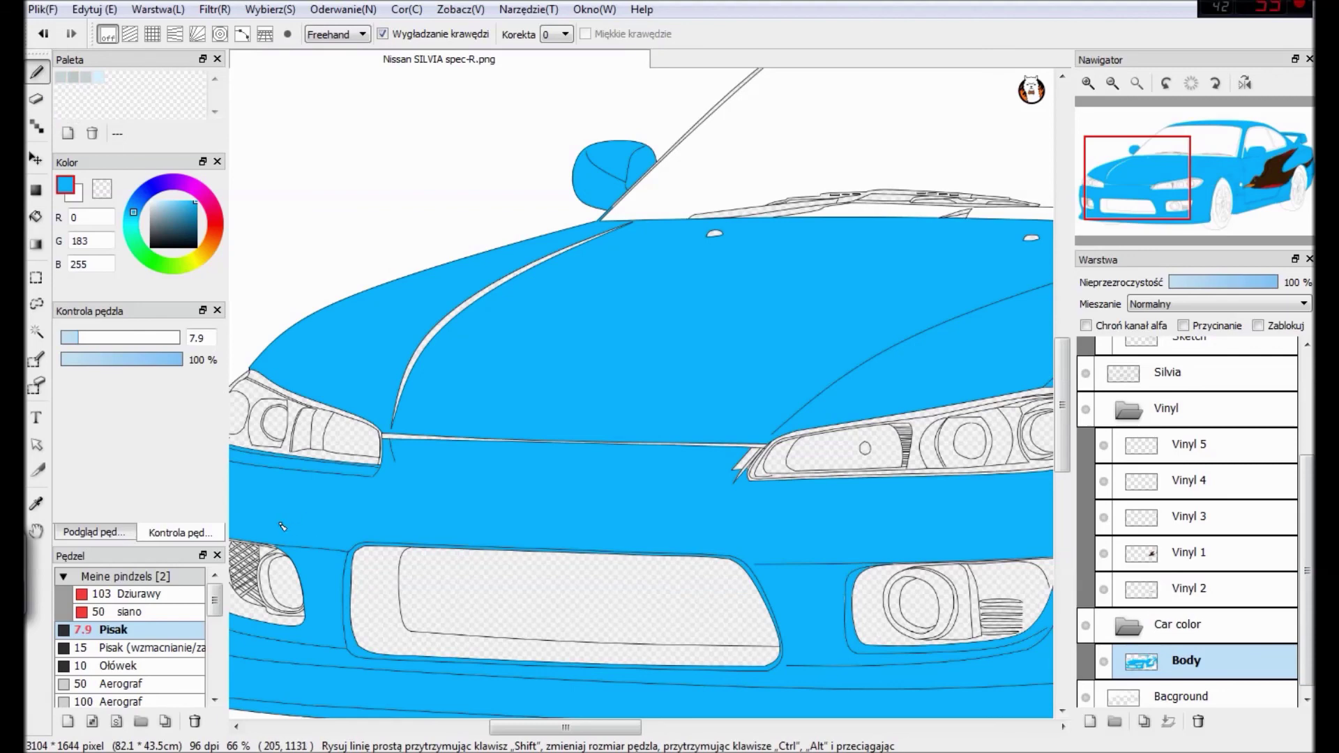
pyautogui.moveTo(556, 728)
pyautogui.mouseDown()
pyautogui.moveTo(608, 728)
pyautogui.moveTo(581, 727)
pyautogui.mouseUp()
pyautogui.moveTo(1064, 436); pyautogui.dragTo(1065, 354)
pyautogui.hotkey('ctrl', '+')
pyautogui.hotkey('ctrl', '+')
pyautogui.hotkey('ctrl', '+')
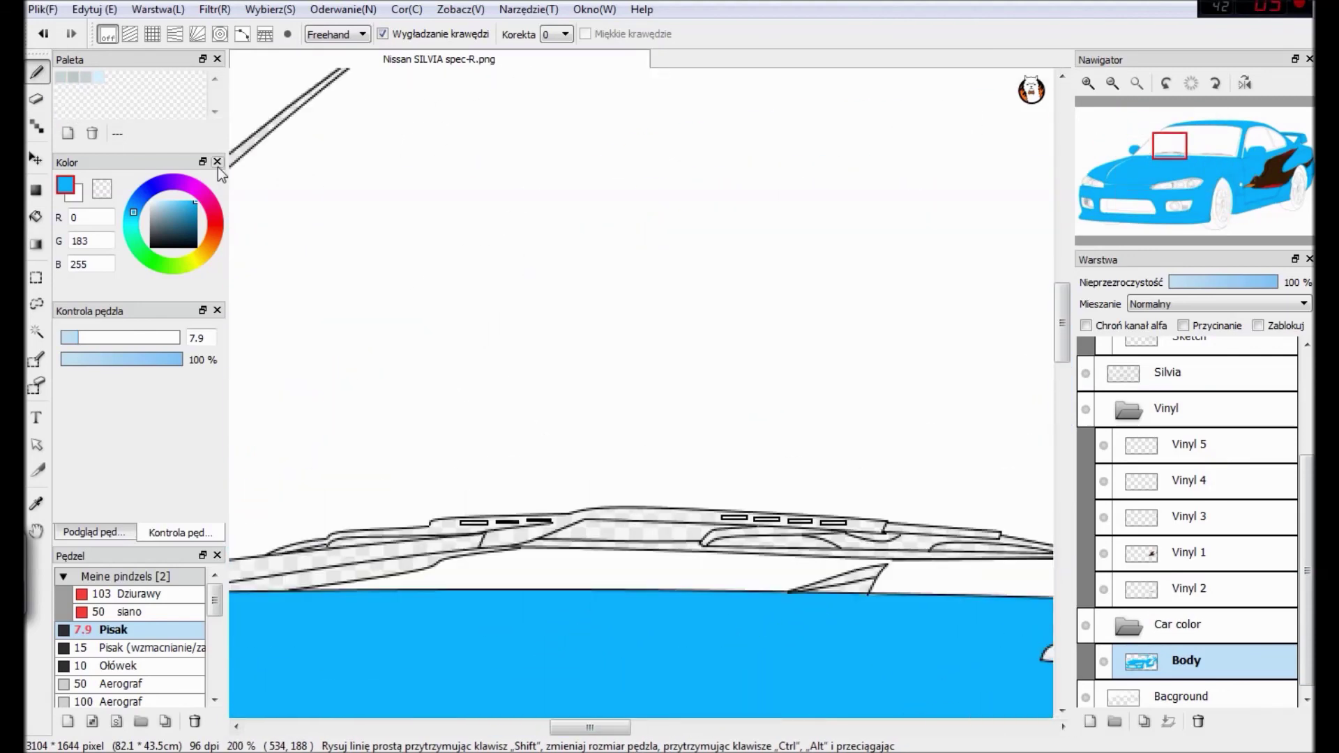
pyautogui.hotkey('ctrl', '-')
pyautogui.hotkey('ctrl', '-')
pyautogui.hotkey('ctrl', '-')
pyautogui.hotkey('ctrl', '-')
# Add a layer named Shades above Body in the Car color folder.
pyautogui.click(1092, 723)
pyautogui.doubleClick(1177, 666)
pyautogui.write('Shades')
pyautogui.press('Return')
# Try filling the hood's curved gap with greyish blues, RGB 80, 138, 162 and RGB 78, 121, 138.
pyautogui.click(174, 218)
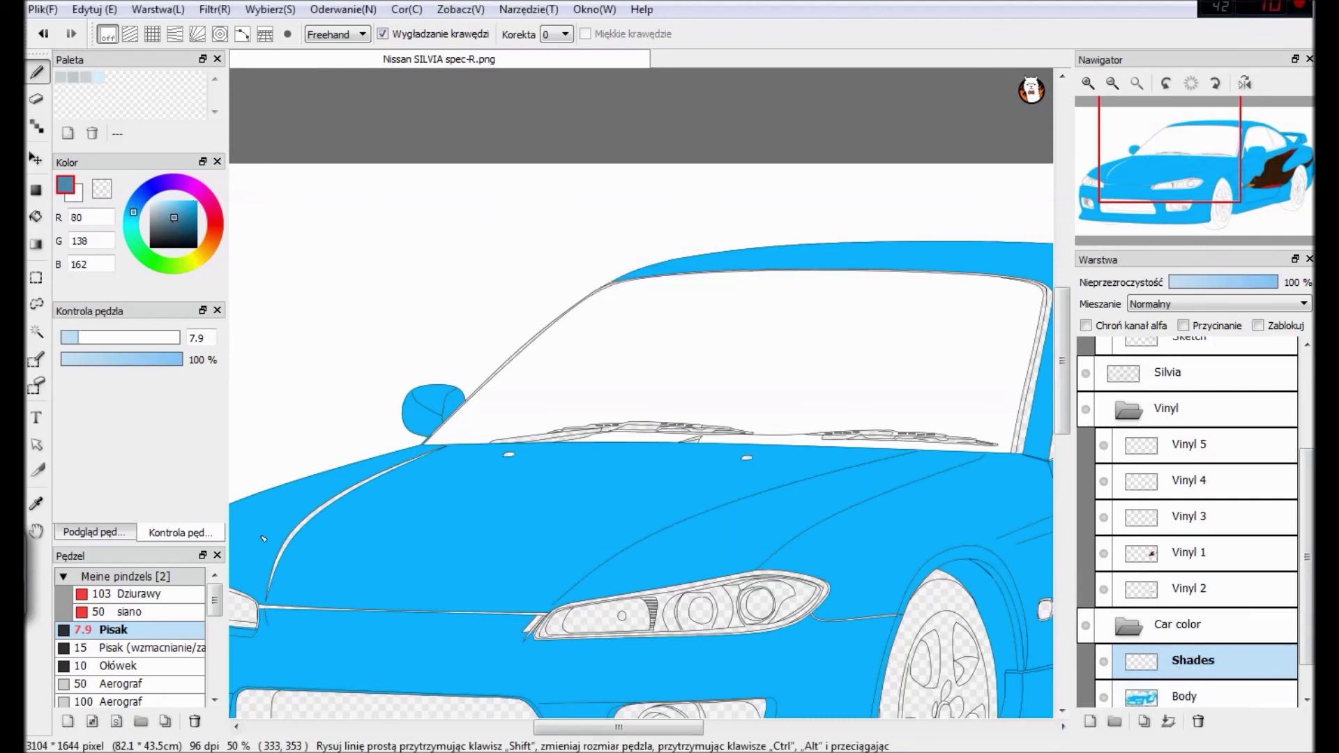
pyautogui.hotkey('ctrl', '+')
pyautogui.hotkey('ctrl', '+')
pyautogui.moveTo(617, 728); pyautogui.dragTo(536, 727)
pyautogui.moveTo(1063, 352); pyautogui.dragTo(1063, 391)
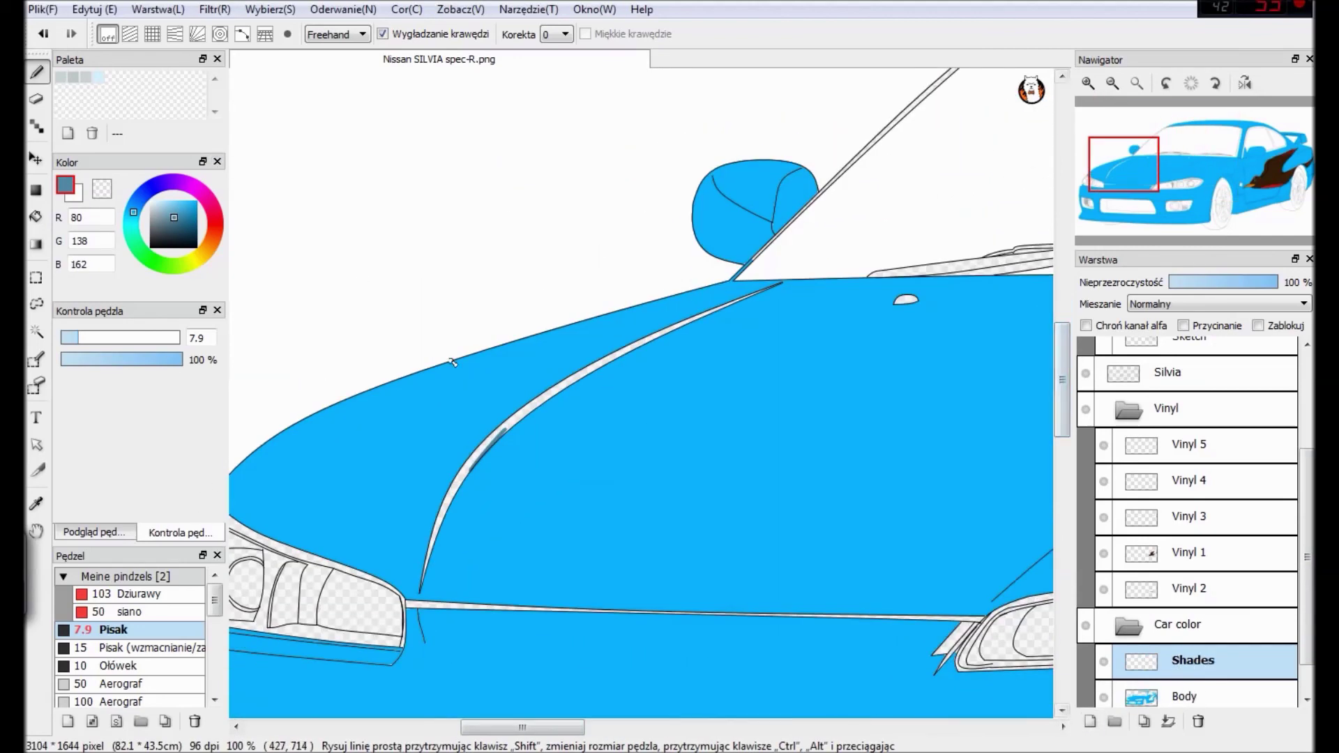
pyautogui.scroll(-1, 1299, 556)
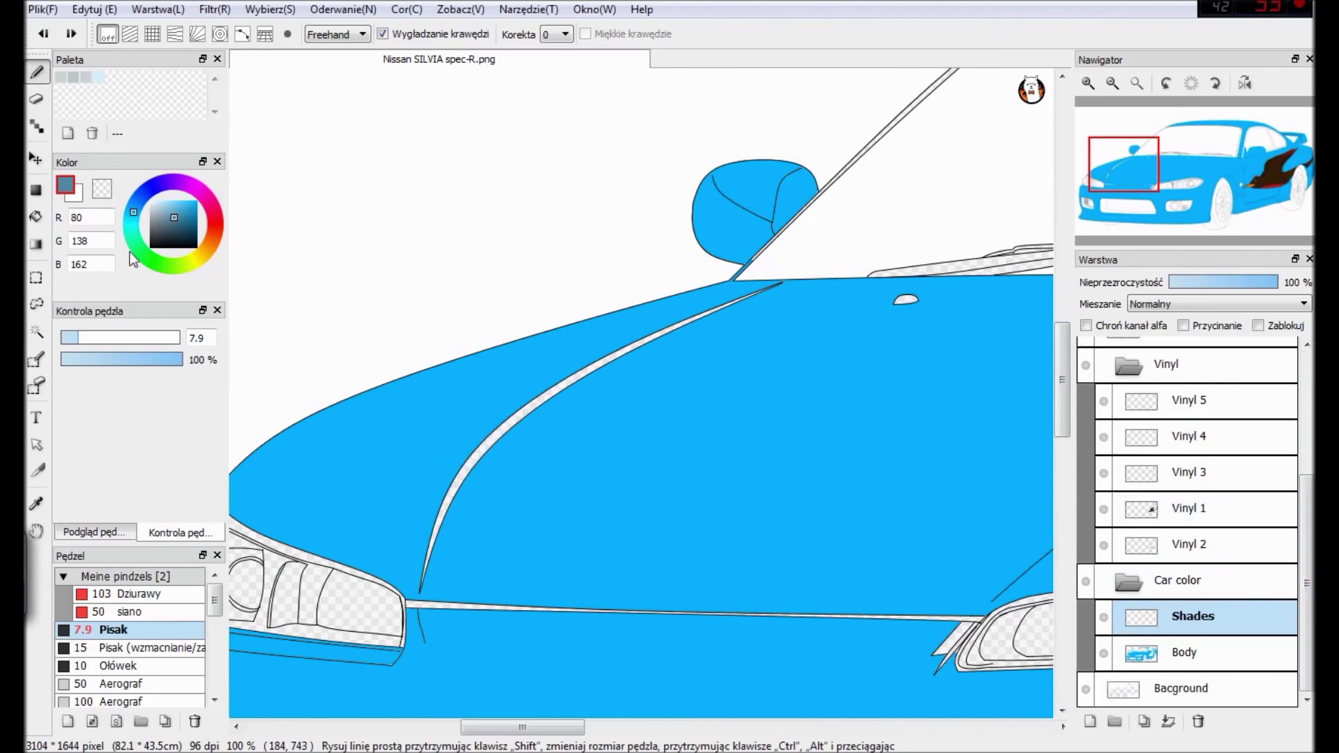
pyautogui.click(37, 217)
pyautogui.click(492, 440)
pyautogui.click(170, 222)
pyautogui.click(466, 472)
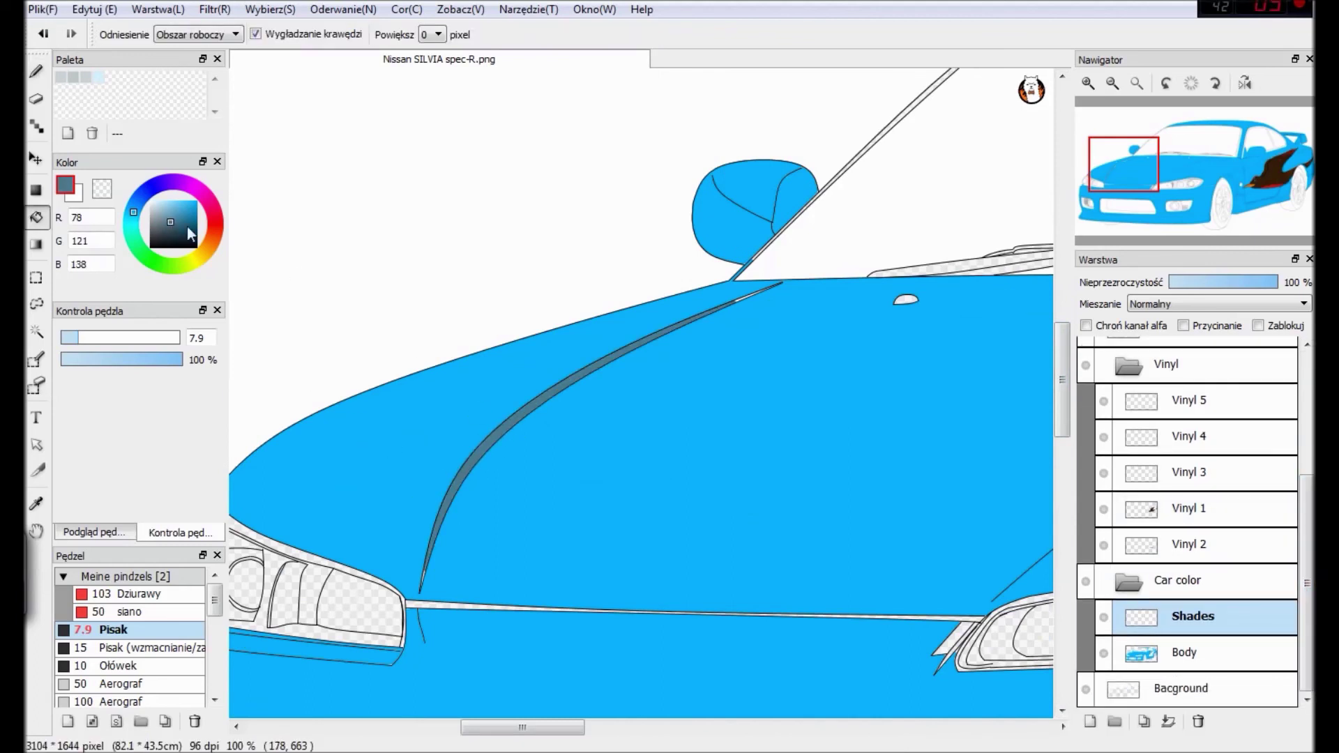
pyautogui.click(487, 442)
# Refill the hood's curved gap with the darker blue RGB 0, 102, 143.
pyautogui.click(198, 218)
pyautogui.click(471, 458)
pyautogui.click(198, 222)
pyautogui.click(489, 445)
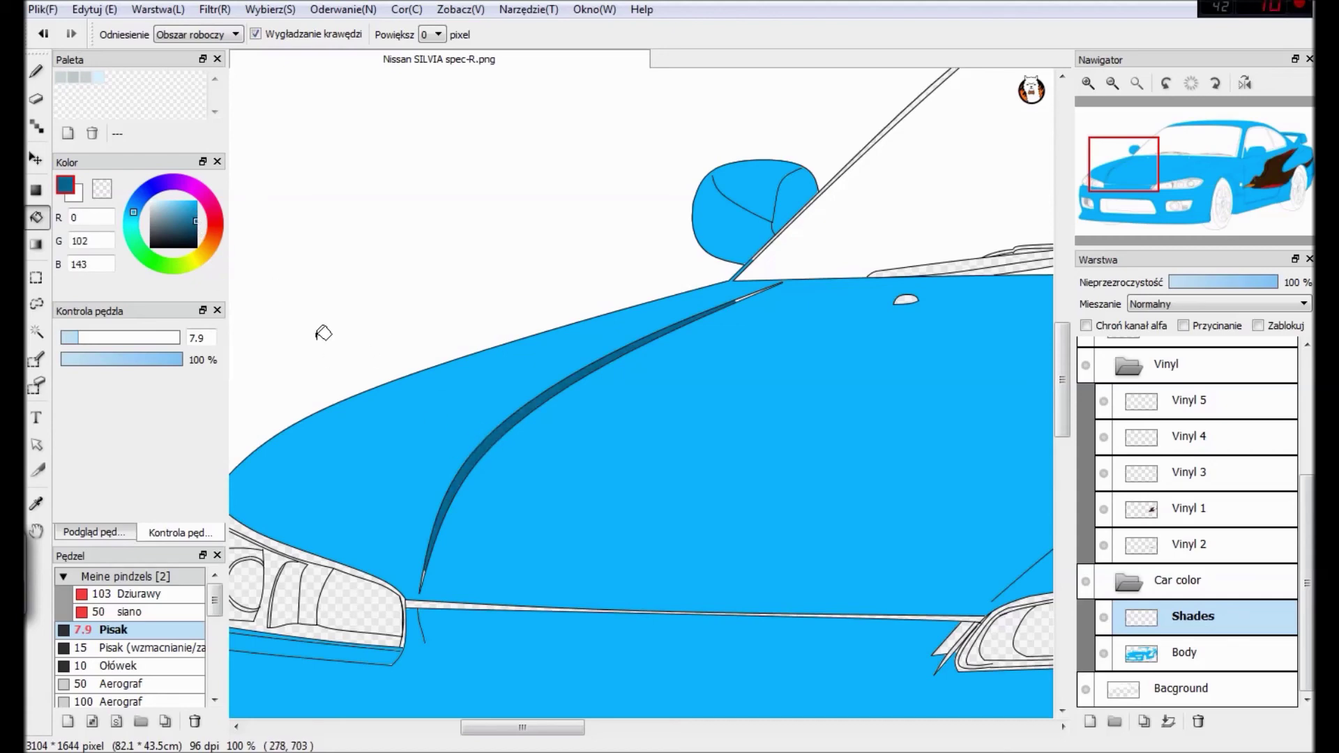
# Paint both unfilled tips of the hood's curved gap dark blue with a 2.4 px brush.
pyautogui.click(36, 72)
pyautogui.hotkey('ctrl', 'Up')
pyautogui.click(64, 338)
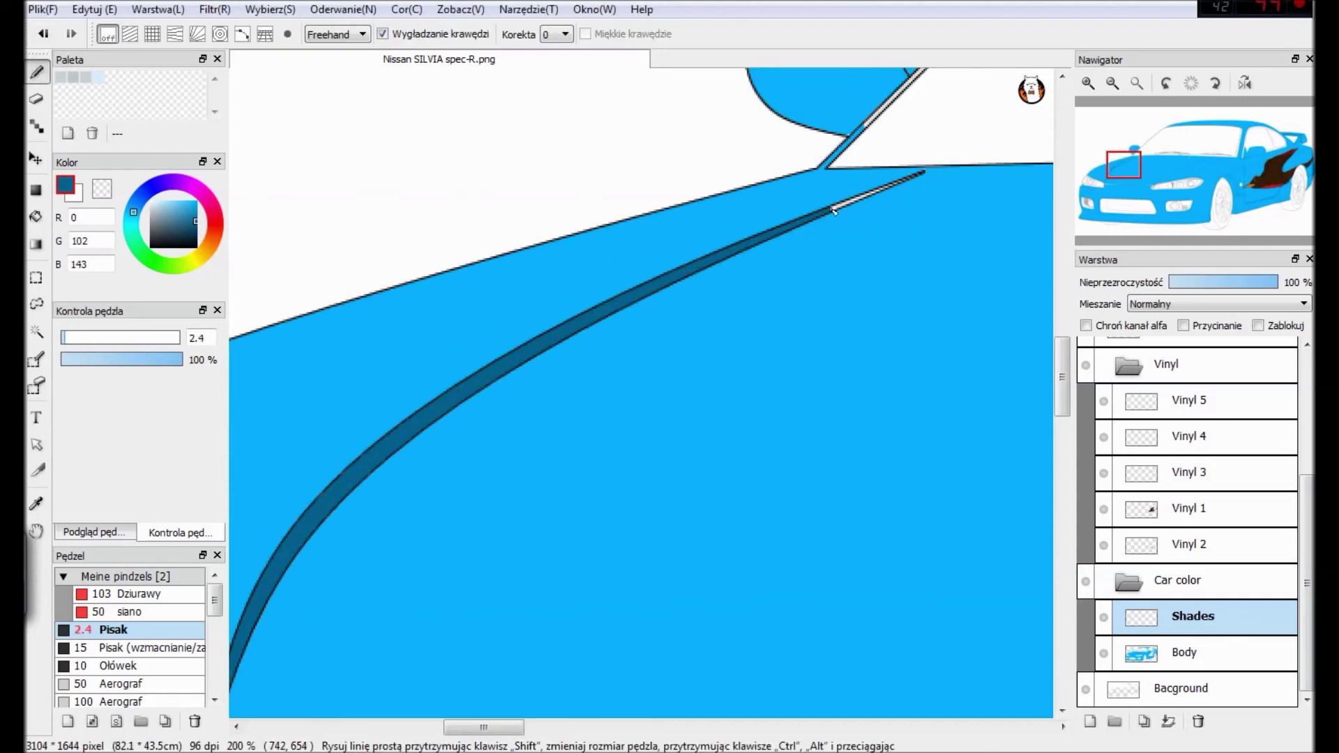
pyautogui.moveTo(854, 201); pyautogui.dragTo(916, 176)
pyautogui.moveTo(483, 727); pyautogui.dragTo(458, 728)
pyautogui.moveTo(1064, 392); pyautogui.dragTo(1064, 429)
pyautogui.moveTo(458, 483); pyautogui.dragTo(450, 517)
# Fill the gap along the hood's front edge dark blue and shade the short line below it beside the far headlight.
pyautogui.click(36, 217)
pyautogui.click(513, 548)
pyautogui.click(36, 72)
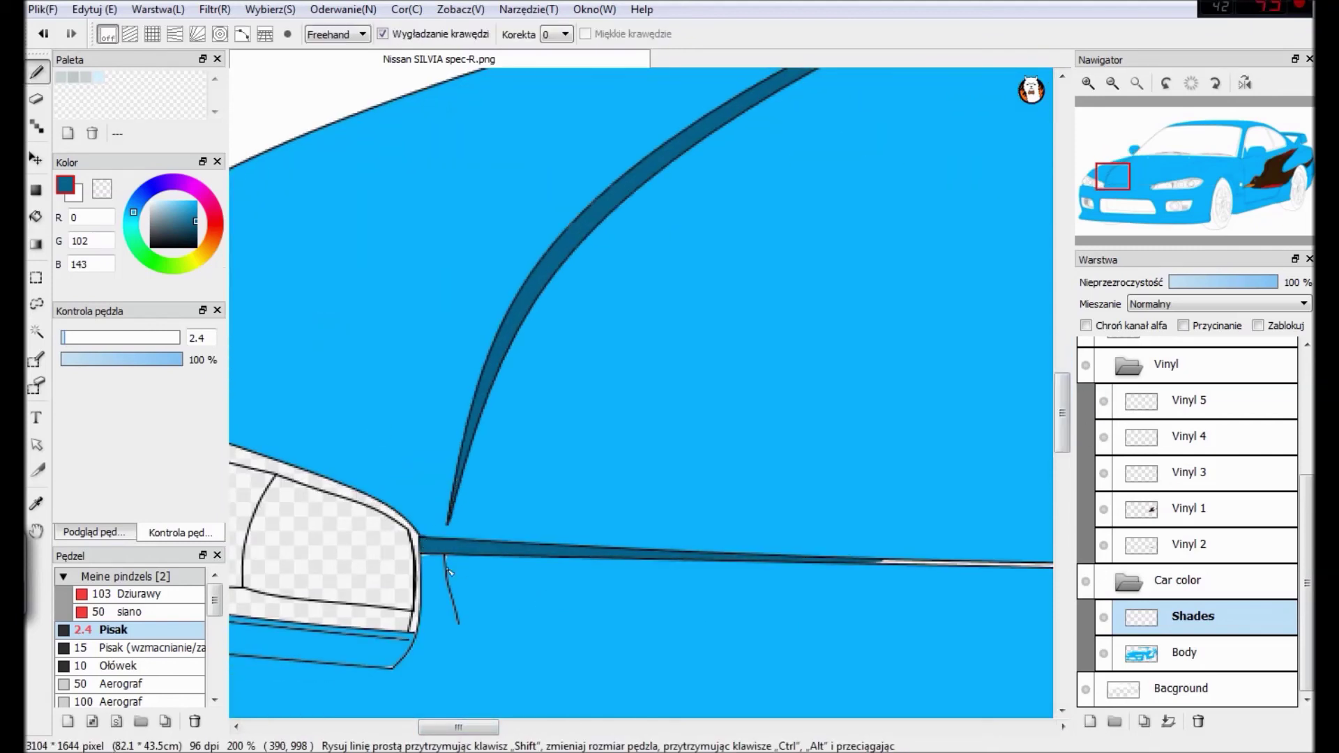
pyautogui.moveTo(450, 586); pyautogui.dragTo(469, 633)
pyautogui.click(1112, 83)
pyautogui.click(1185, 653)
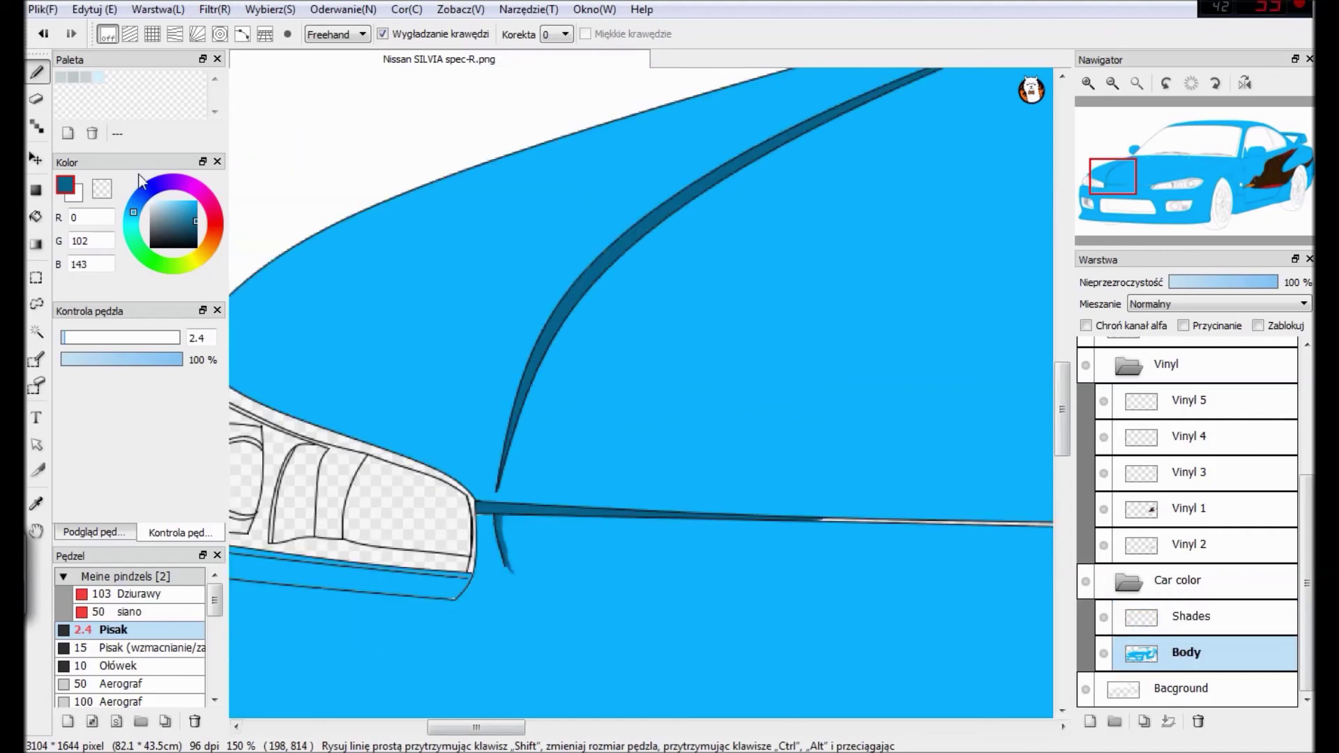
pyautogui.keyDown('alt'); pyautogui.click(462, 605); pyautogui.keyUp('alt')
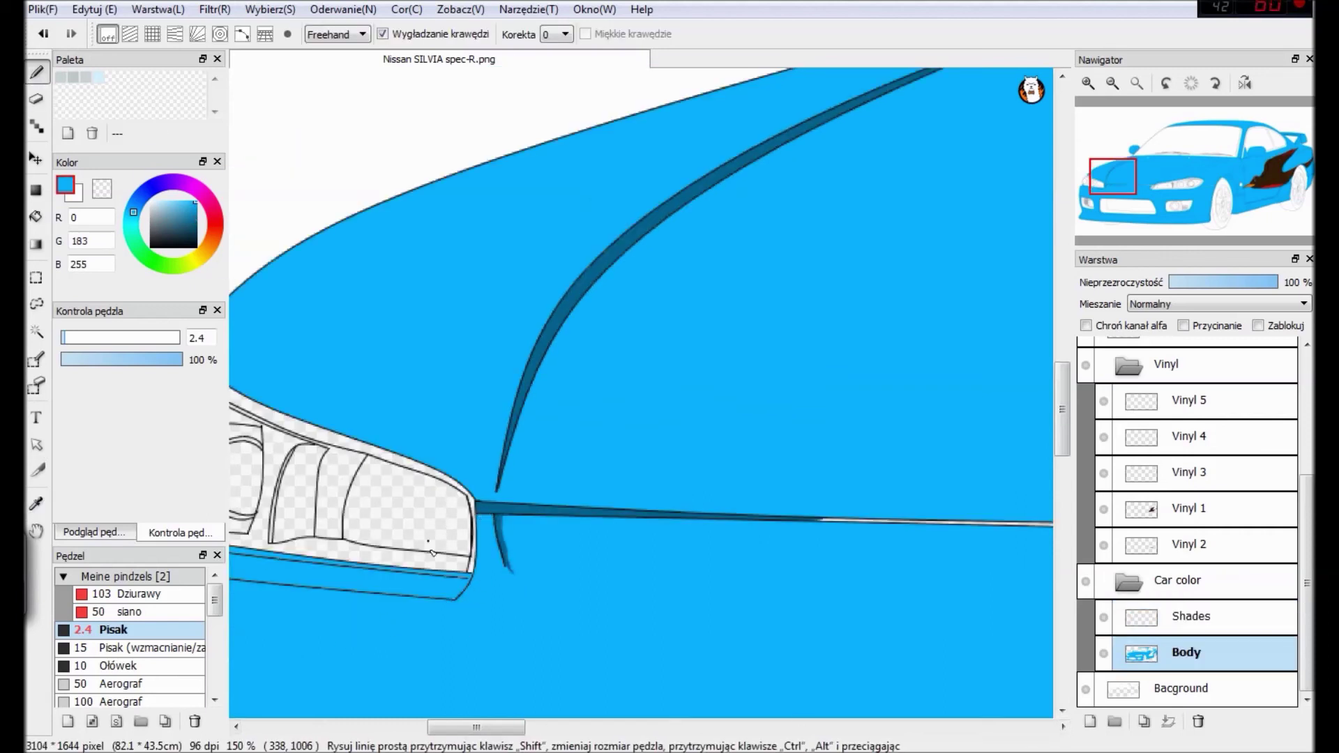
pyautogui.click(36, 504)
pyautogui.click(540, 351)
pyautogui.click(36, 72)
pyautogui.click(1191, 617)
# Paint the remaining white part of the hood's front-edge gap dark blue, RGB 0, 102, 143, on the Shades layer.
pyautogui.moveTo(481, 727)
pyautogui.mouseDown()
pyautogui.moveTo(522, 727)
pyautogui.moveTo(458, 727)
pyautogui.mouseUp()
pyautogui.scroll(3, 481, 515)
pyautogui.moveTo(1059, 419); pyautogui.dragTo(1062, 456)
pyautogui.moveTo(589, 392); pyautogui.dragTo(663, 395)
pyautogui.moveTo(459, 727); pyautogui.dragTo(473, 727)
pyautogui.moveTo(940, 393); pyautogui.dragTo(410, 392)
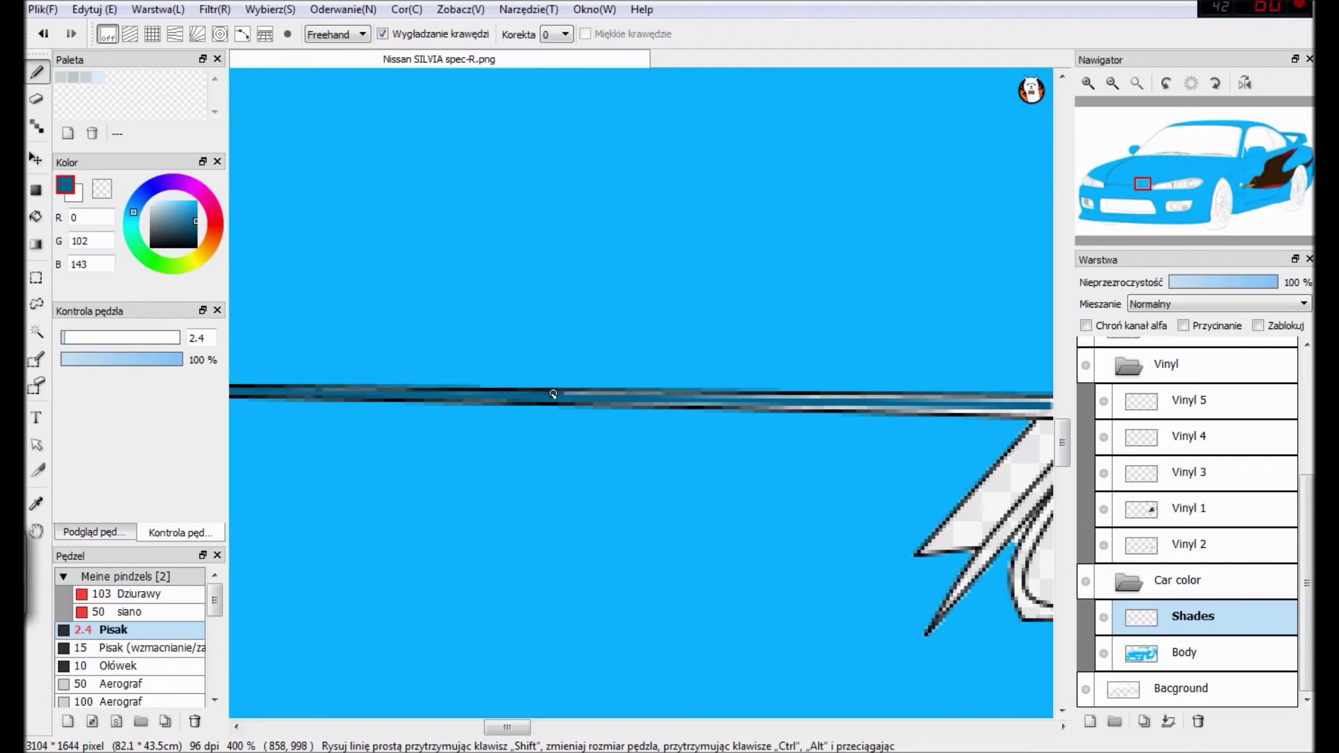
pyautogui.moveTo(541, 403)
pyautogui.mouseDown()
pyautogui.moveTo(793, 409)
pyautogui.moveTo(820, 397)
pyautogui.mouseUp()
# Shade the end of the hood gap and the two pointed shapes beside the near headlight's inner corner dark blue.
pyautogui.moveTo(520, 728); pyautogui.dragTo(538, 728)
pyautogui.moveTo(699, 400)
pyautogui.mouseDown()
pyautogui.moveTo(886, 401)
pyautogui.moveTo(869, 416)
pyautogui.moveTo(773, 410)
pyautogui.moveTo(865, 417)
pyautogui.moveTo(711, 526)
pyautogui.moveTo(806, 422)
pyautogui.moveTo(763, 500)
pyautogui.moveTo(704, 551)
pyautogui.moveTo(782, 488)
pyautogui.moveTo(675, 556)
pyautogui.mouseUp()
pyautogui.moveTo(762, 529)
pyautogui.mouseDown()
pyautogui.moveTo(704, 610)
pyautogui.moveTo(759, 521)
pyautogui.moveTo(750, 496)
pyautogui.moveTo(739, 564)
pyautogui.moveTo(724, 575)
pyautogui.moveTo(856, 420)
pyautogui.mouseUp()
pyautogui.hotkey('ctrl', 'z')
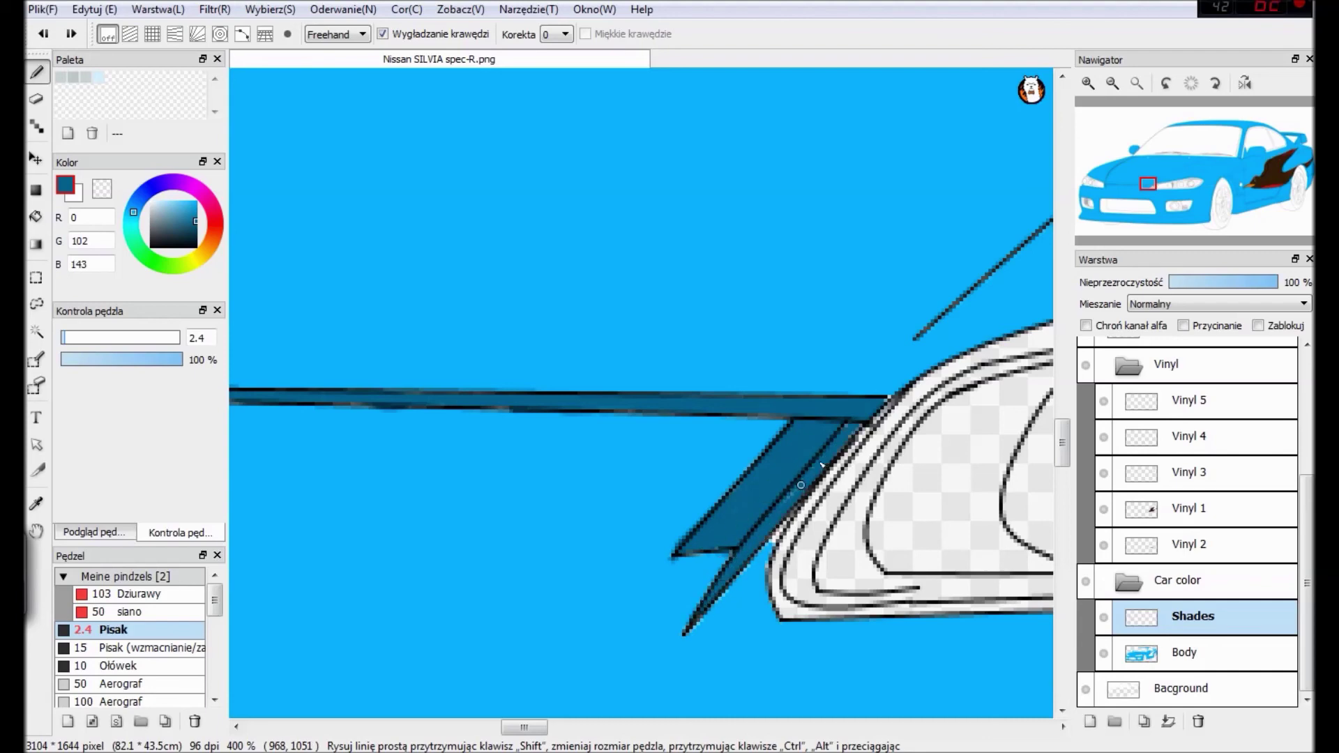
pyautogui.moveTo(795, 512)
pyautogui.mouseDown()
pyautogui.moveTo(766, 545)
pyautogui.moveTo(793, 513)
pyautogui.mouseUp()
# Shade the curved gap running from the near headlight's outer edge to the front wheel arch dark blue.
pyautogui.scroll(-2, 789, 474)
pyautogui.moveTo(534, 728); pyautogui.dragTo(661, 728)
pyautogui.press('g')
pyautogui.moveTo(863, 410); pyautogui.dragTo(620, 413)
pyautogui.scroll(1, 658, 411)
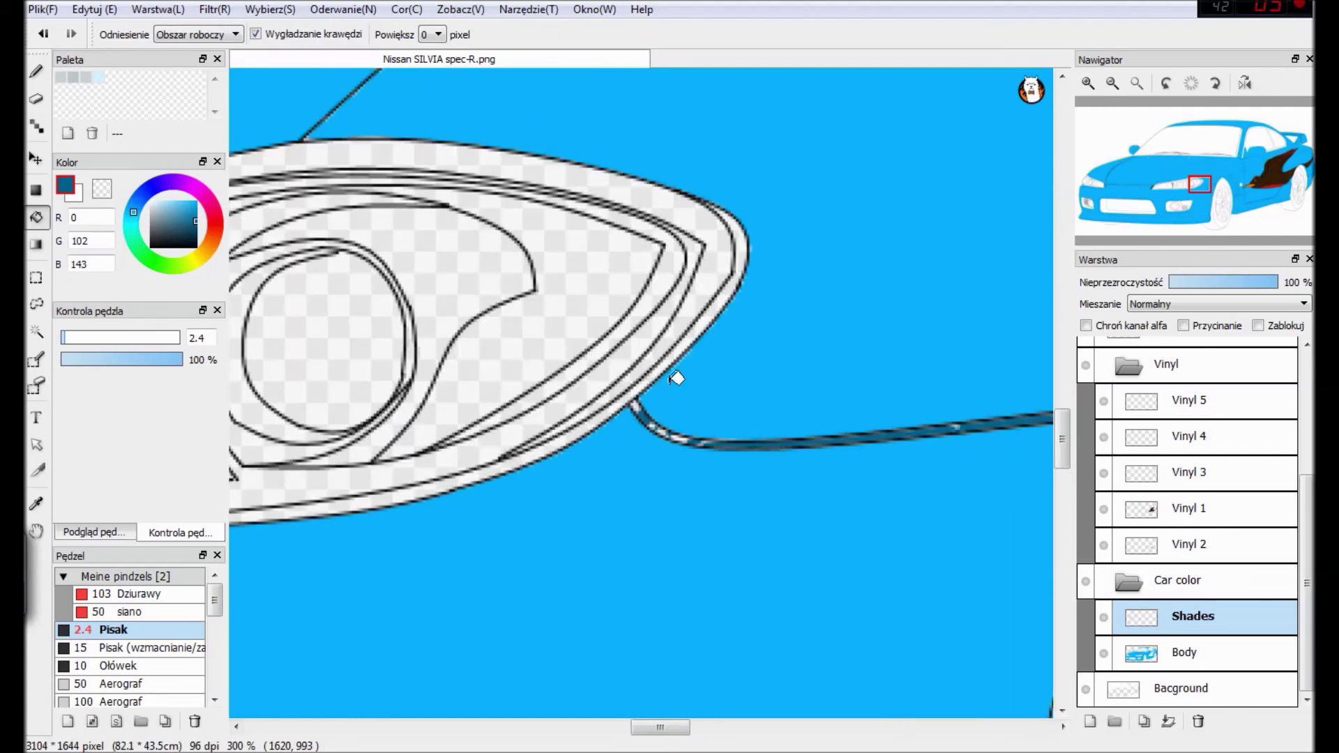
pyautogui.press('n')
pyautogui.moveTo(664, 433); pyautogui.dragTo(719, 444)
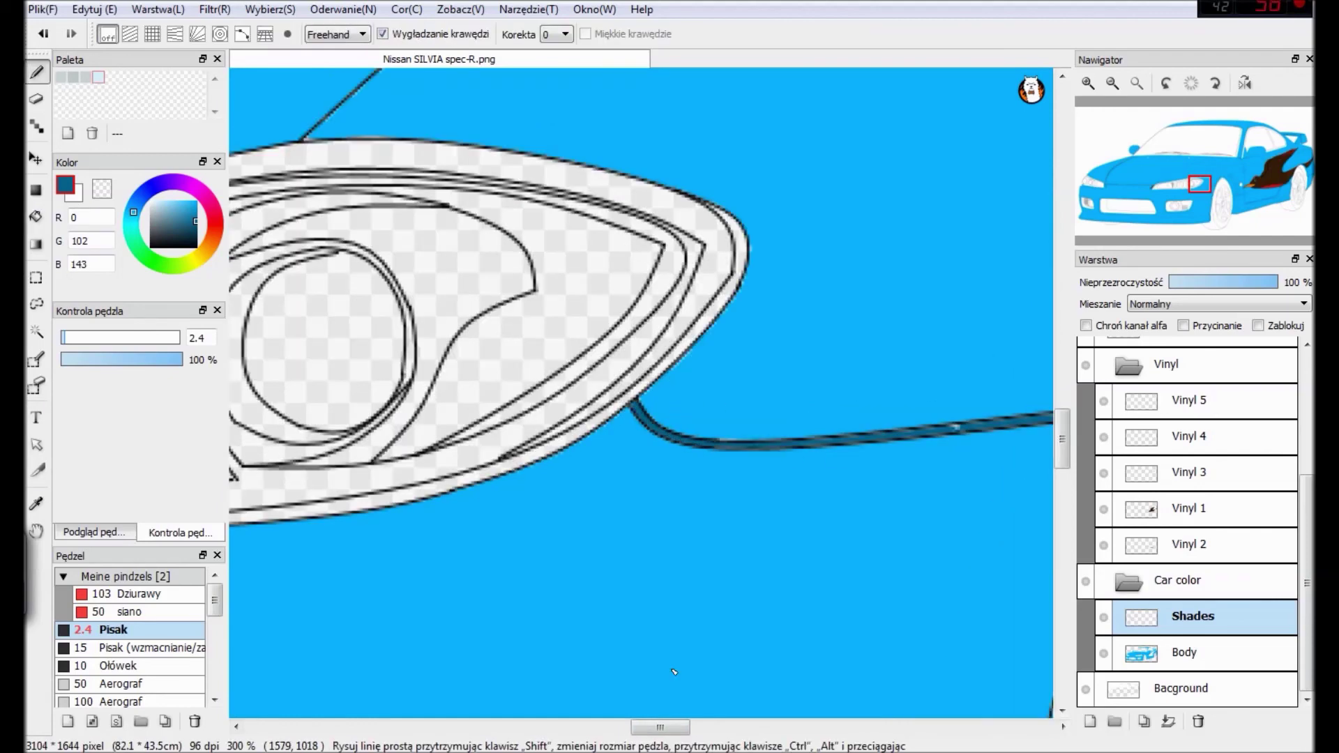
pyautogui.moveTo(668, 727); pyautogui.dragTo(691, 727)
pyautogui.moveTo(658, 428); pyautogui.dragTo(893, 411)
pyautogui.hotkey('ctrl', 'z')
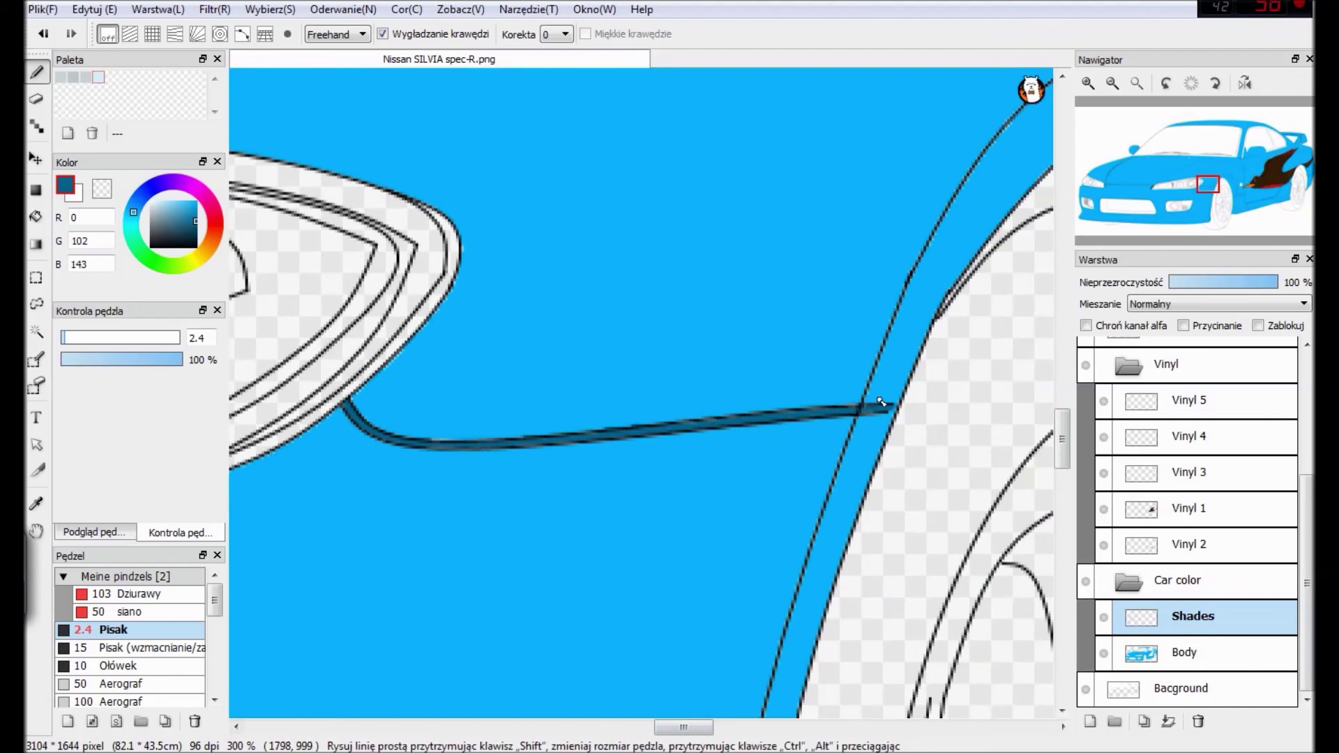
# Fill the front wheel arch's rear inner strip and the narrow skirt face behind the front wheel dark blue.
pyautogui.scroll(-2, 893, 401)
pyautogui.moveTo(677, 728); pyautogui.dragTo(728, 727)
pyautogui.click(36, 218)
pyautogui.click(631, 325)
pyautogui.press('b')
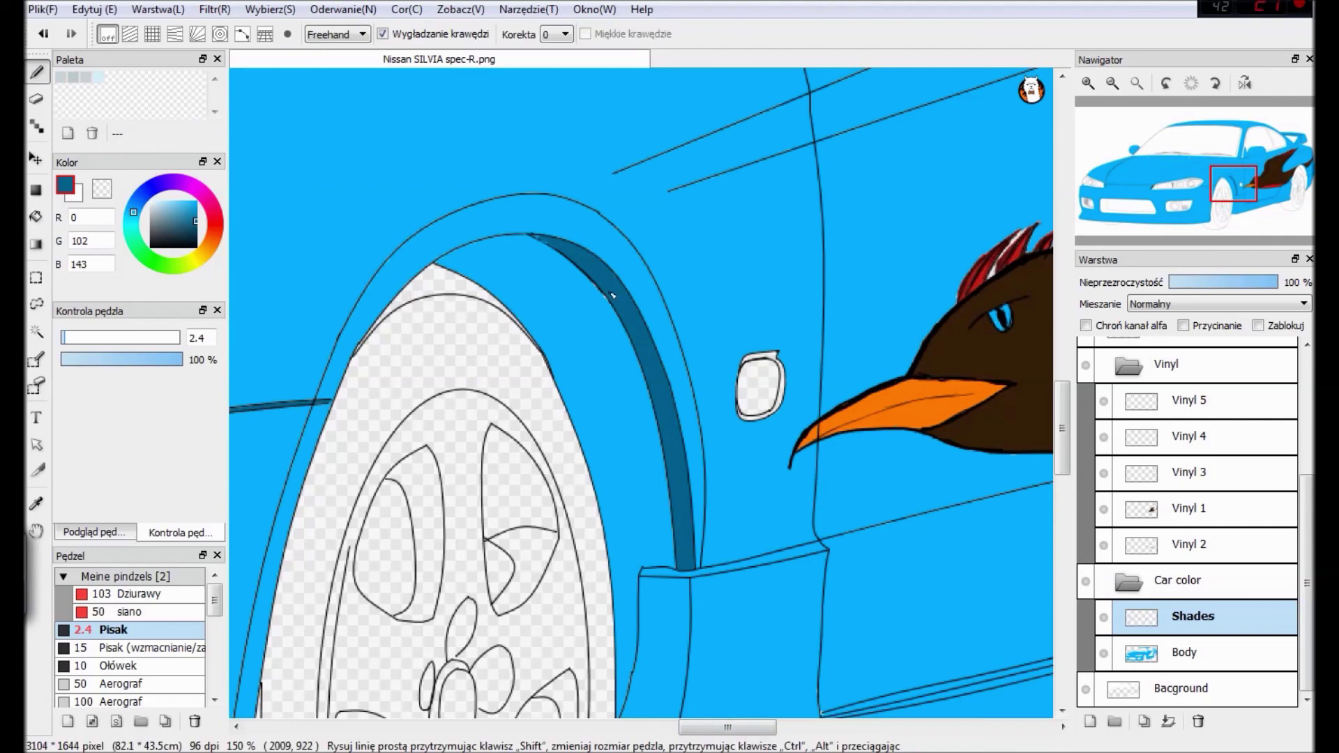
pyautogui.scroll(-3, 546, 245)
pyautogui.press('g')
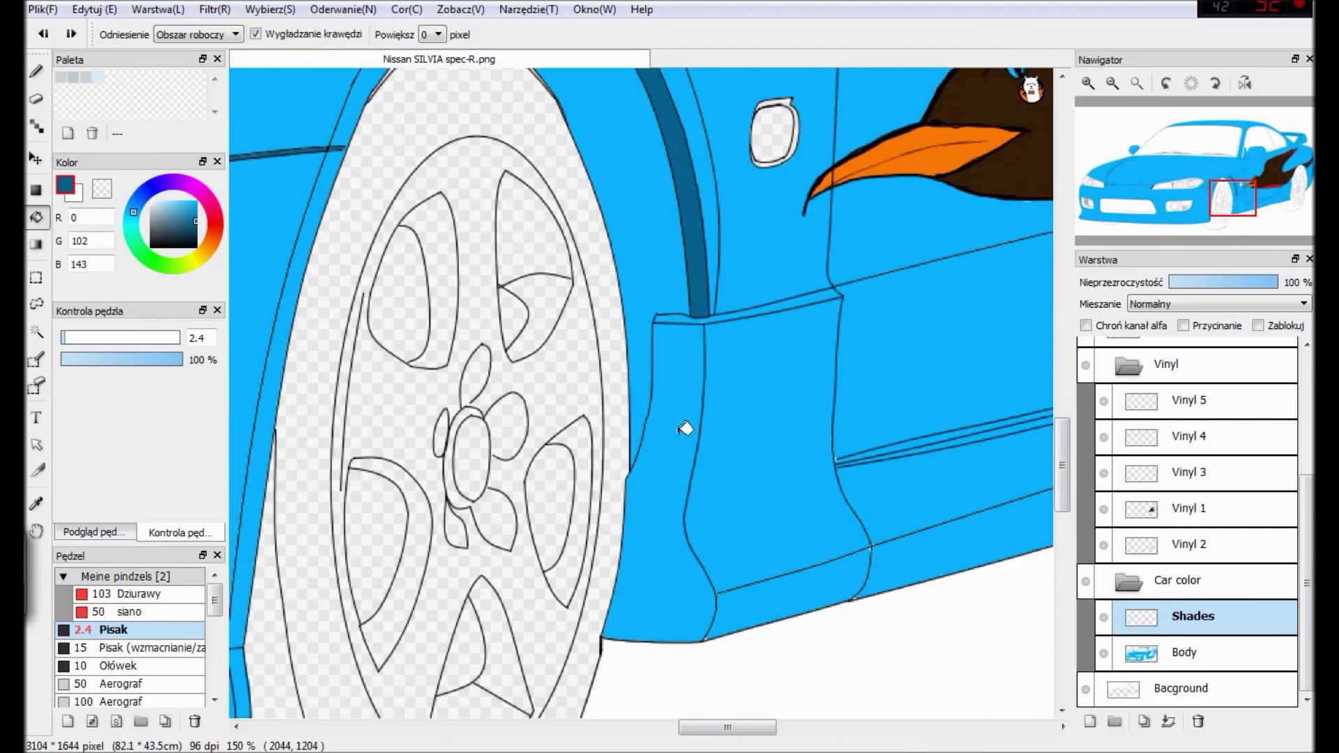
pyautogui.click(683, 419)
pyautogui.press('b')
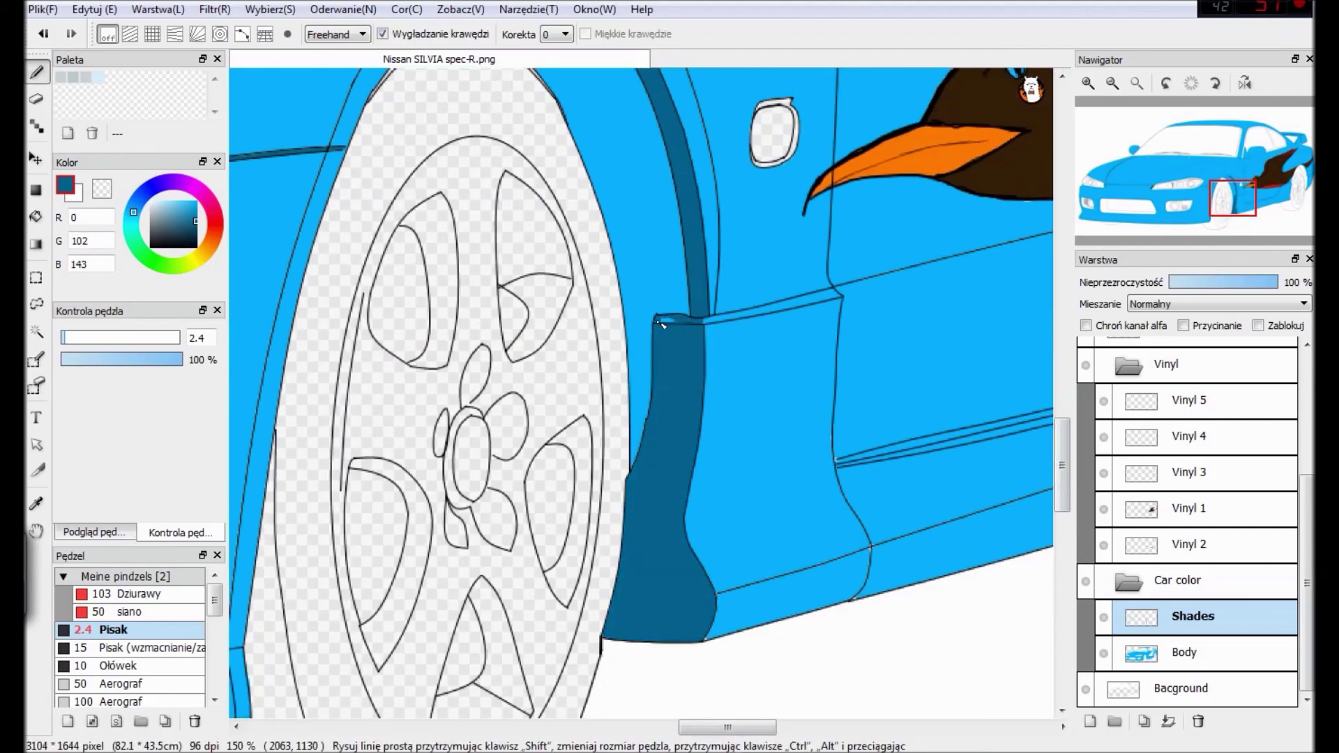
# Paint the gap along the door's lower edge dark blue with a 5.7 px brush.
pyautogui.moveTo(731, 729); pyautogui.dragTo(789, 743)
pyautogui.click(72, 338)
pyautogui.moveTo(406, 455); pyautogui.dragTo(379, 463)
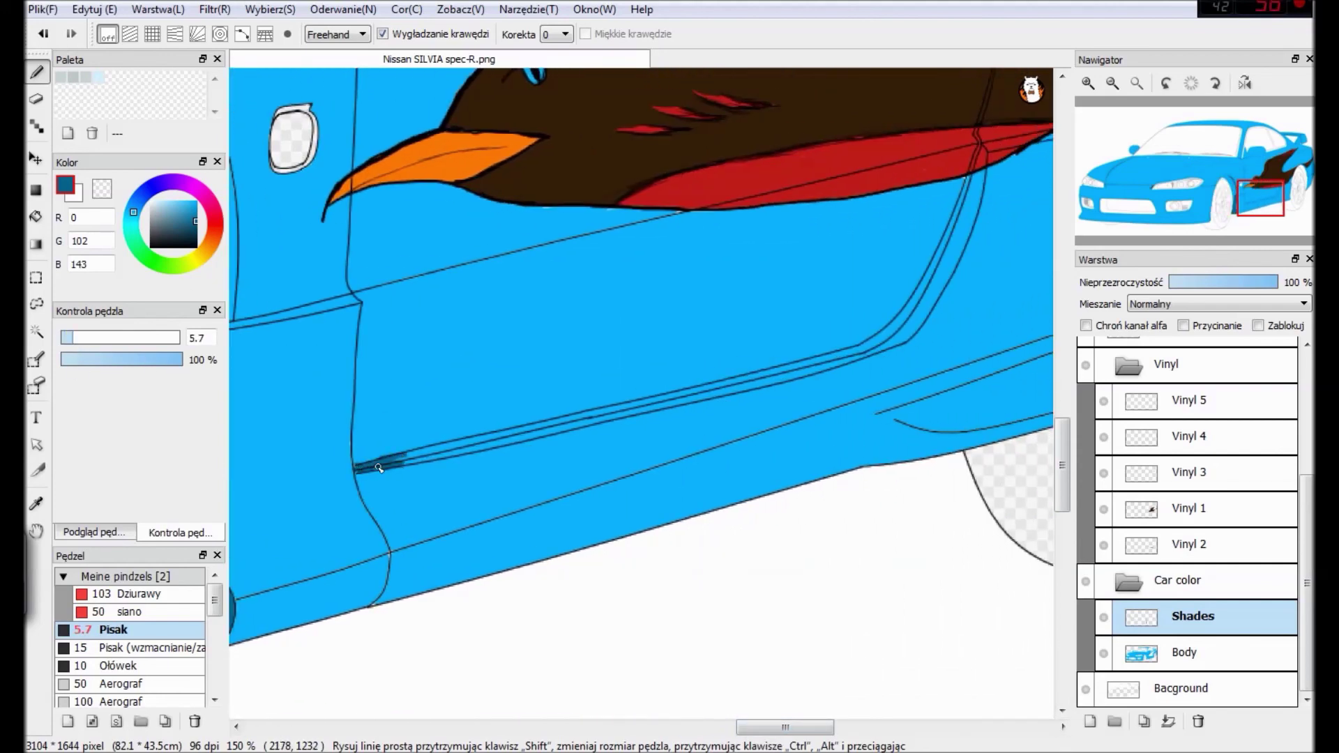
pyautogui.moveTo(425, 449); pyautogui.dragTo(814, 372)
# Paint the door gap's curved rear corner dark blue up to the bird vinyl and erase the paint outside the lines.
pyautogui.moveTo(957, 230); pyautogui.dragTo(984, 171)
pyautogui.moveTo(947, 244); pyautogui.dragTo(907, 314)
pyautogui.moveTo(907, 313)
pyautogui.mouseDown()
pyautogui.moveTo(962, 220)
pyautogui.moveTo(936, 293)
pyautogui.moveTo(961, 263)
pyautogui.moveTo(885, 351)
pyautogui.mouseUp()
pyautogui.moveTo(919, 304); pyautogui.dragTo(892, 335)
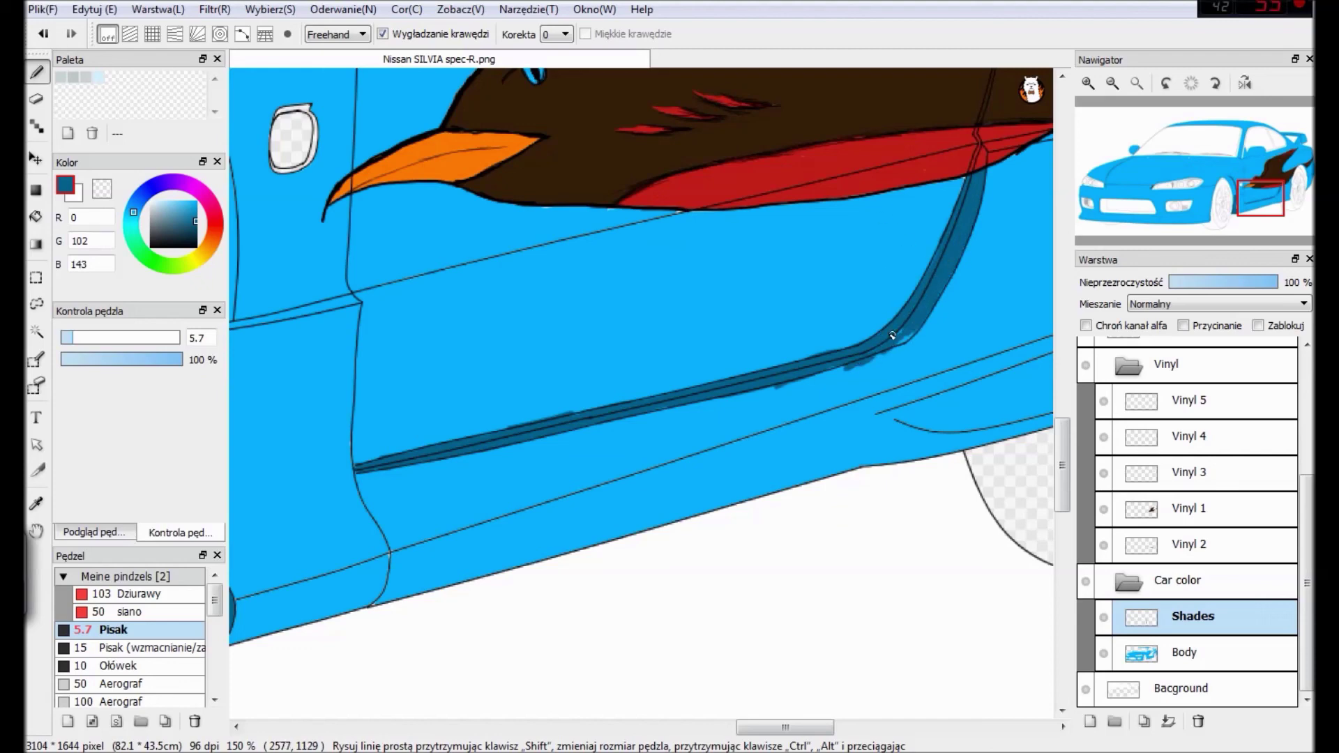
pyautogui.press('e')
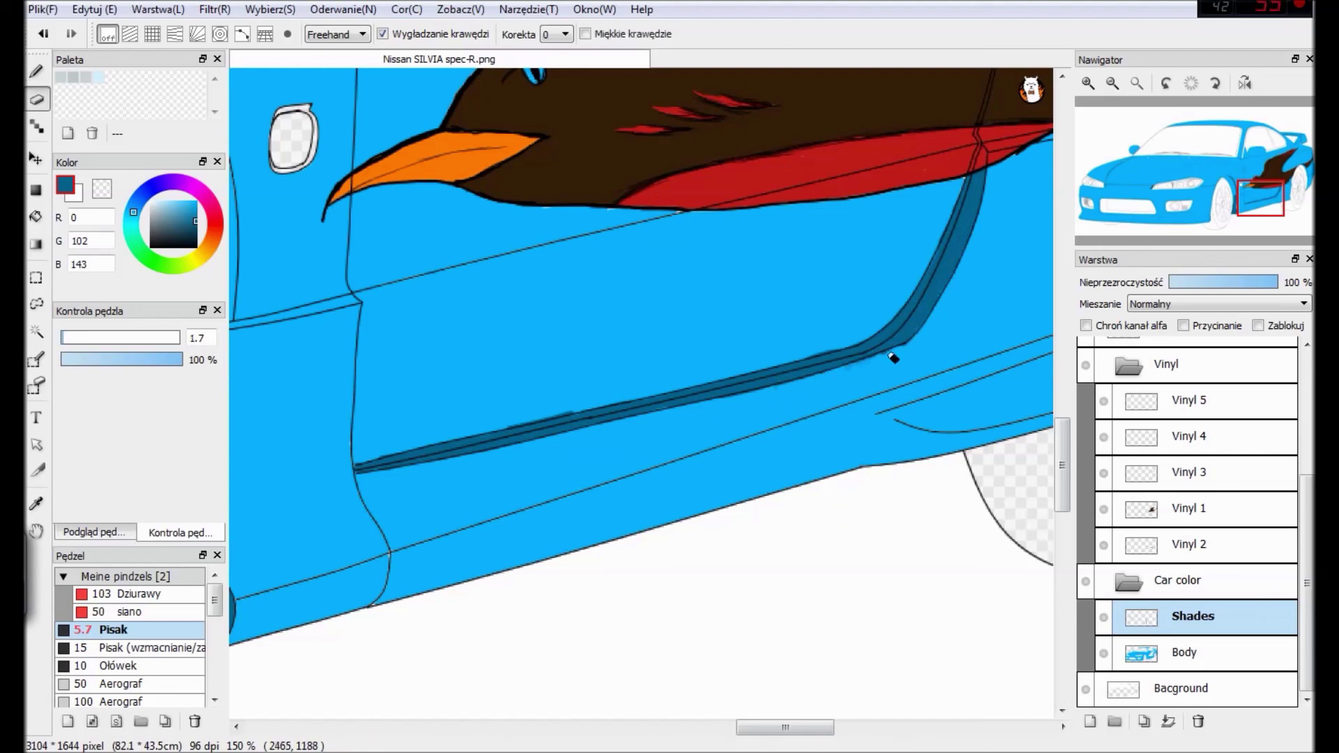
pyautogui.press('b')
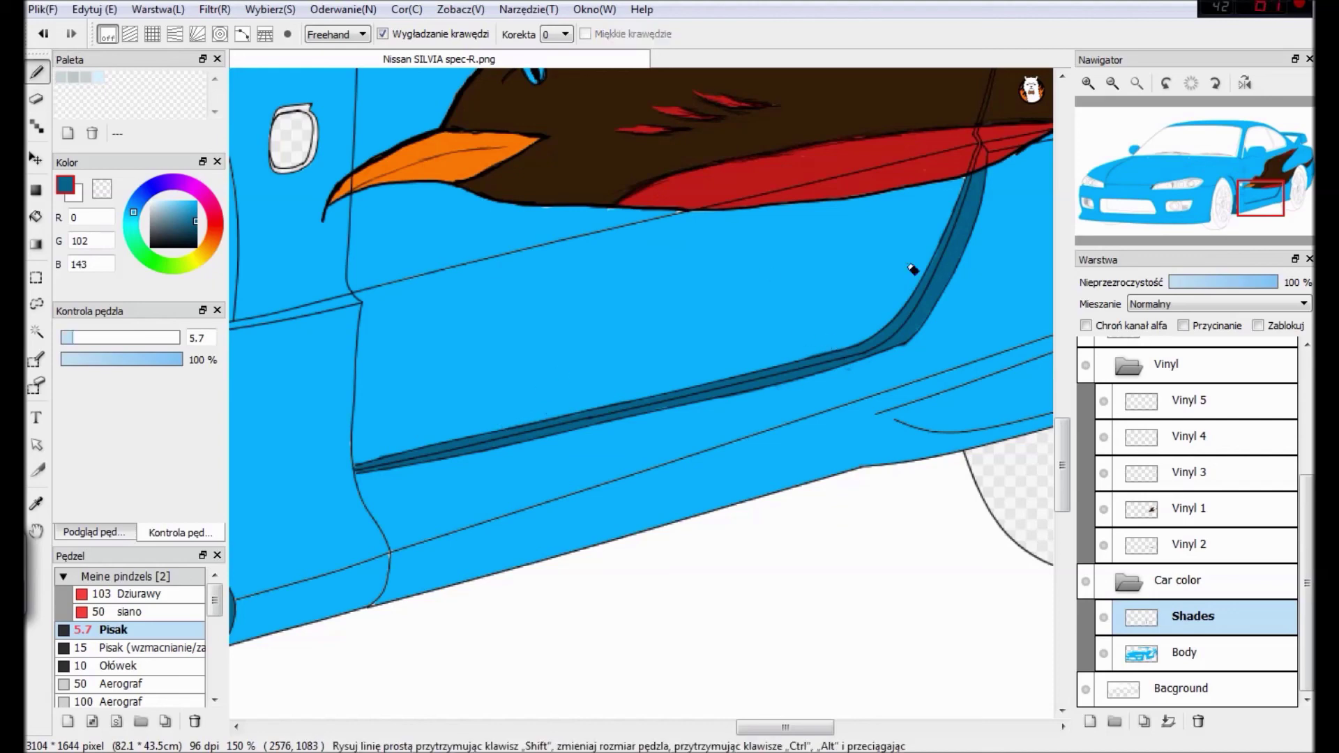
# Paint the white door gap between the side window and the bird's wing dark blue, RGB 0, 102, 143, on the Shades layer.
pyautogui.moveTo(787, 728); pyautogui.dragTo(835, 729)
pyautogui.moveTo(1064, 465); pyautogui.dragTo(1066, 380)
pyautogui.click(37, 503)
pyautogui.click(673, 426)
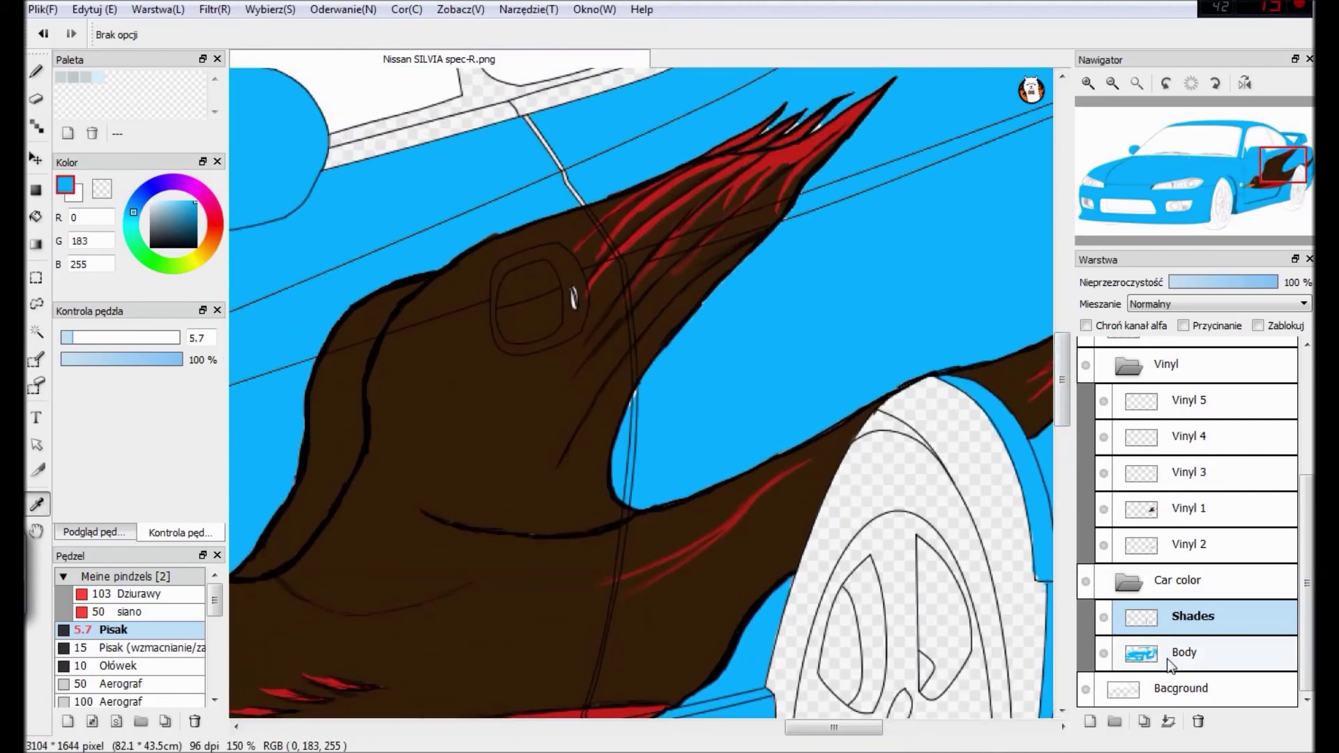
pyautogui.click(1187, 653)
pyautogui.click(36, 73)
pyautogui.click(1200, 620)
pyautogui.click(36, 504)
pyautogui.moveTo(1062, 408); pyautogui.dragTo(1061, 370)
pyautogui.click(584, 357)
pyautogui.scroll(2, 1061, 369)
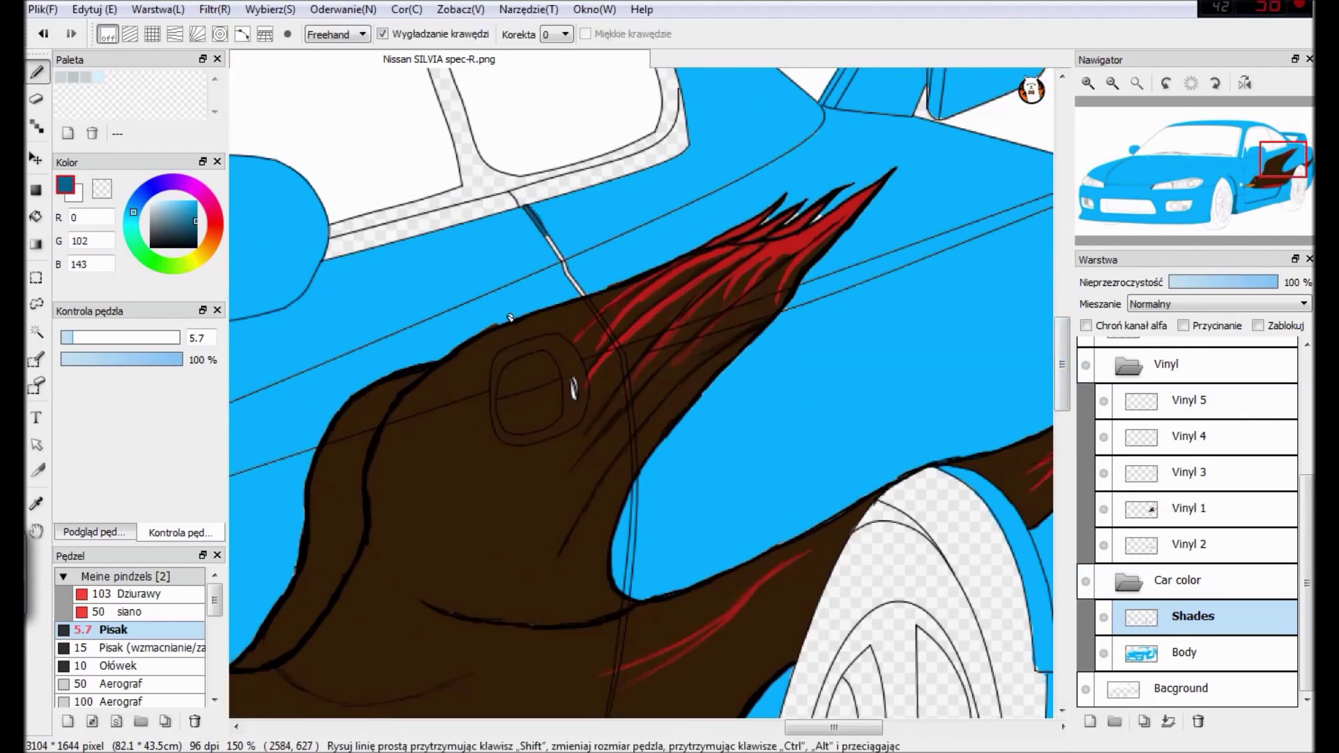
pyautogui.moveTo(524, 205); pyautogui.dragTo(560, 258)
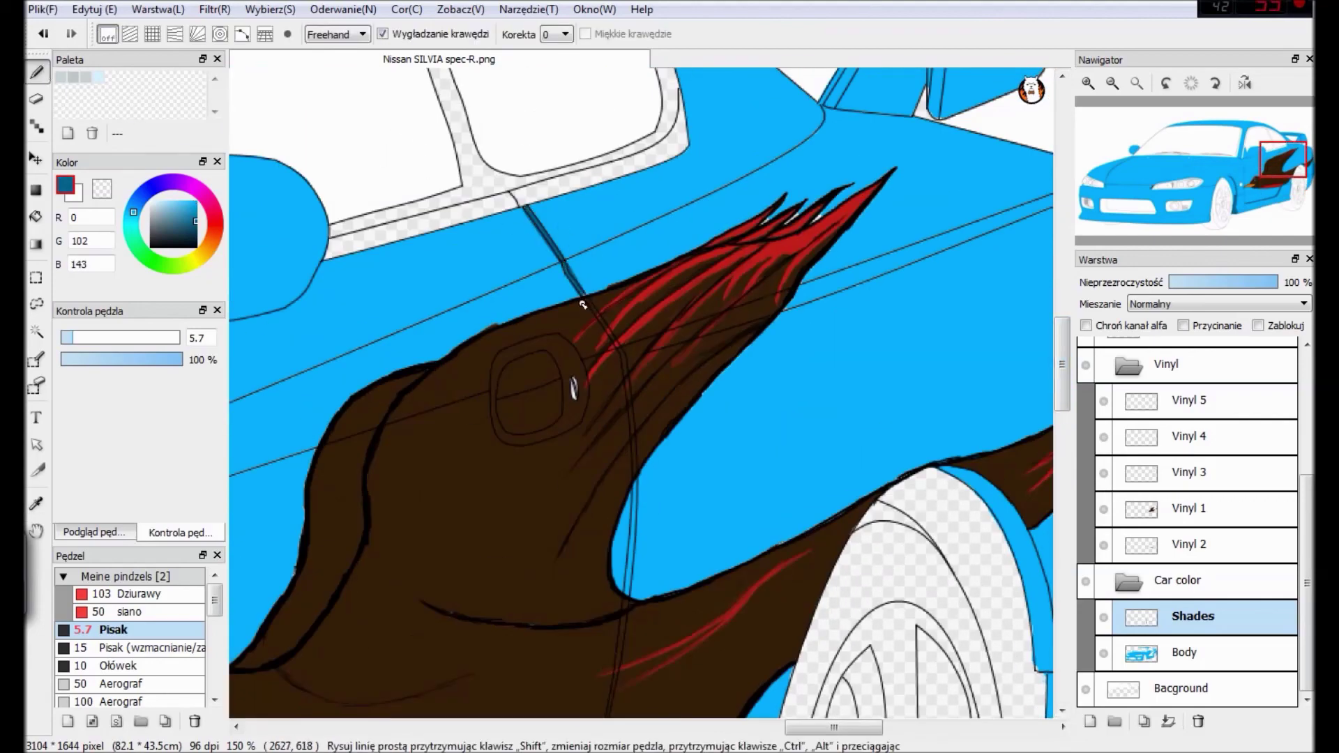
# Fill the rear spoiler's recessed top, its underside and the strut's narrow edge strips dark blue.
pyautogui.scroll(10, 558, 231)
pyautogui.hscroll(5, 558, 230)
pyautogui.press('f')
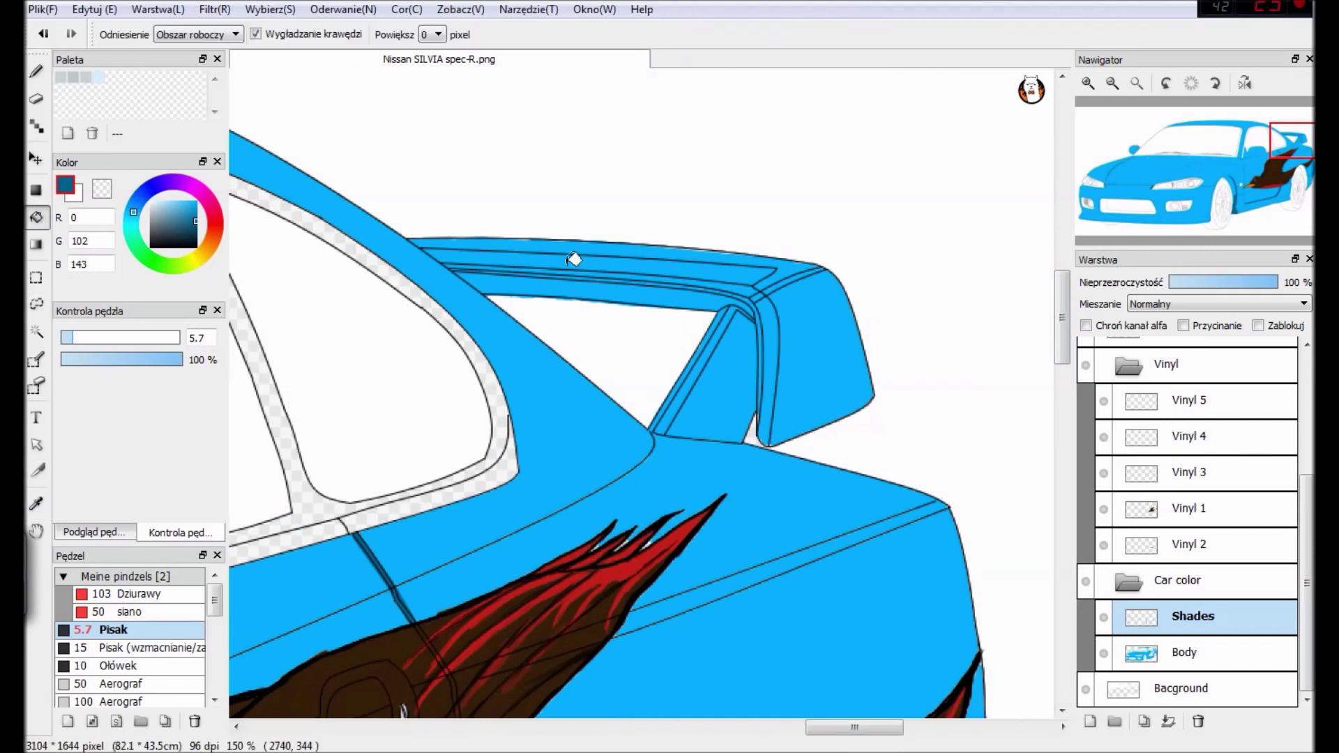
pyautogui.click(582, 254)
pyautogui.click(570, 284)
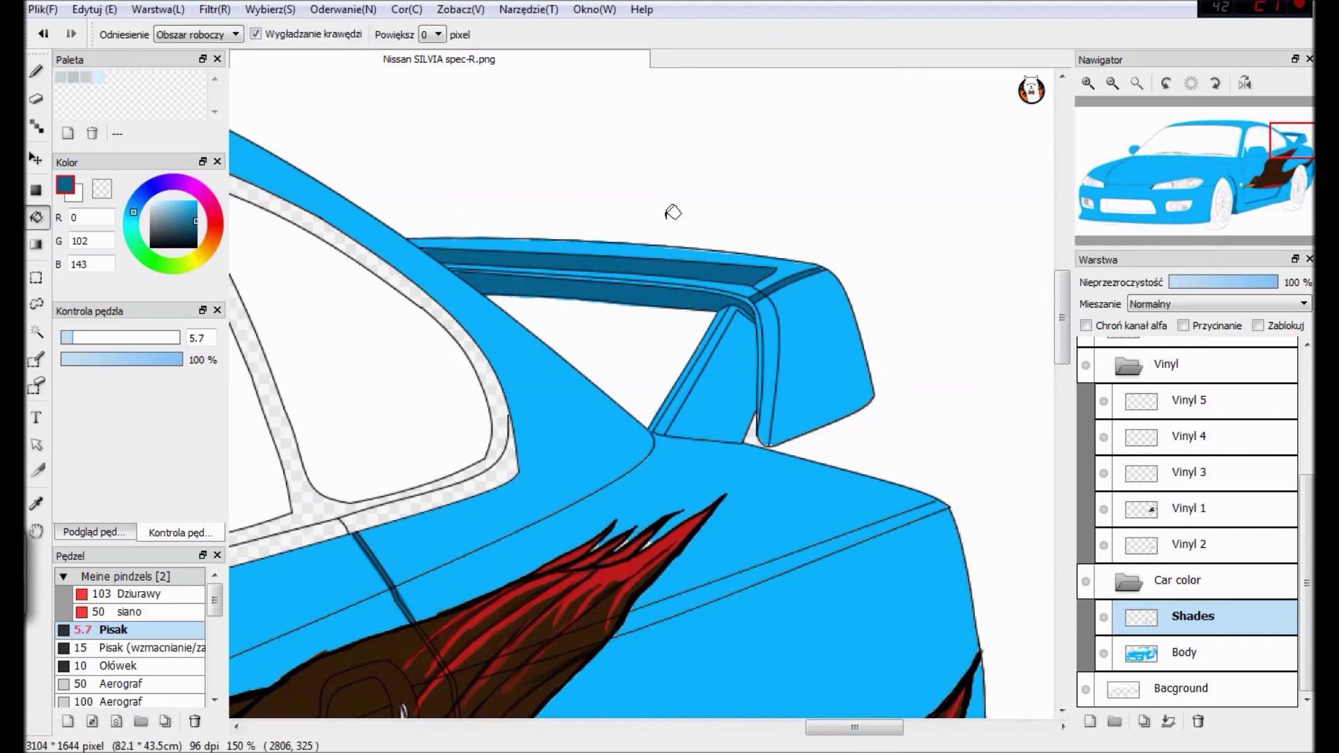
pyautogui.click(720, 327)
pyautogui.click(716, 319)
pyautogui.scroll(2, 745, 179)
# Paint a dark blue shadow on the rear half of the spoiler strut and erase the overspill on the end plate.
pyautogui.click(36, 72)
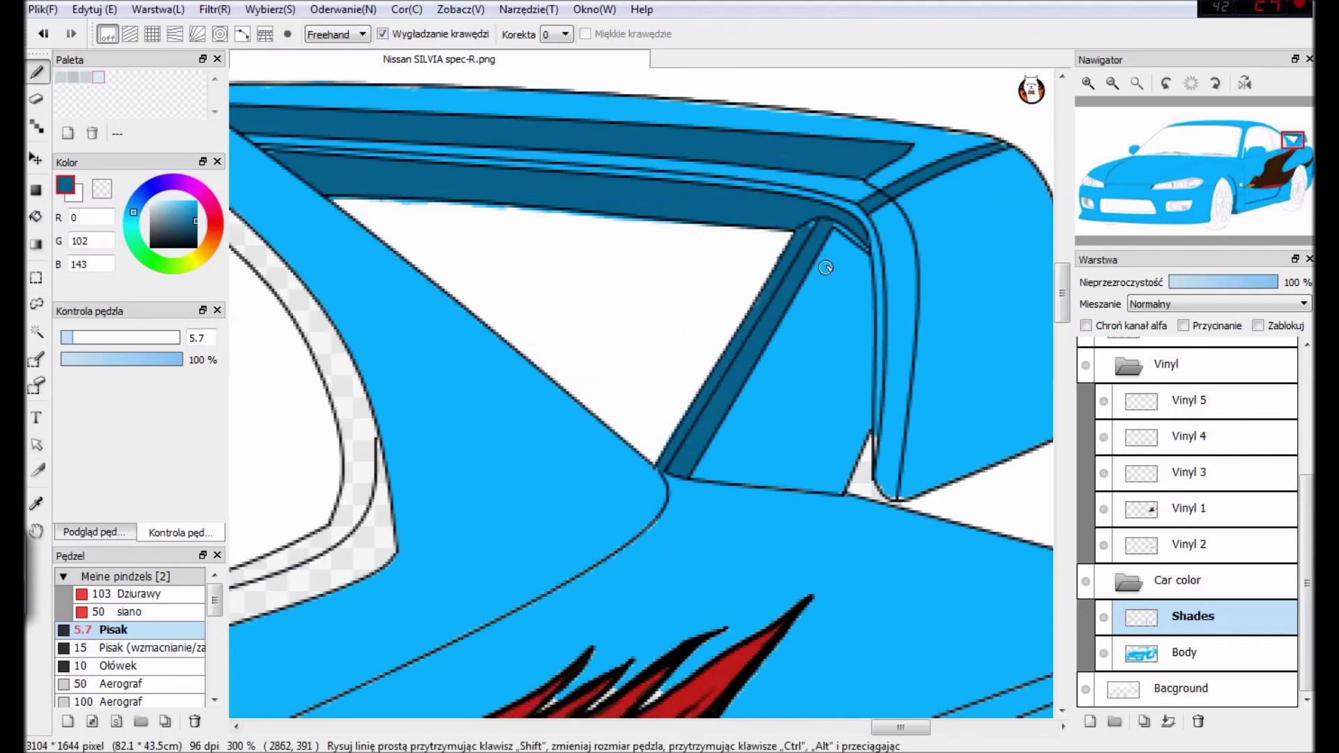
pyautogui.moveTo(816, 225); pyautogui.dragTo(873, 262)
pyautogui.moveTo(789, 320)
pyautogui.mouseDown()
pyautogui.moveTo(813, 312)
pyautogui.moveTo(812, 291)
pyautogui.moveTo(872, 335)
pyautogui.moveTo(858, 446)
pyautogui.moveTo(809, 419)
pyautogui.moveTo(848, 423)
pyautogui.mouseUp()
pyautogui.hscroll(3, 847, 423)
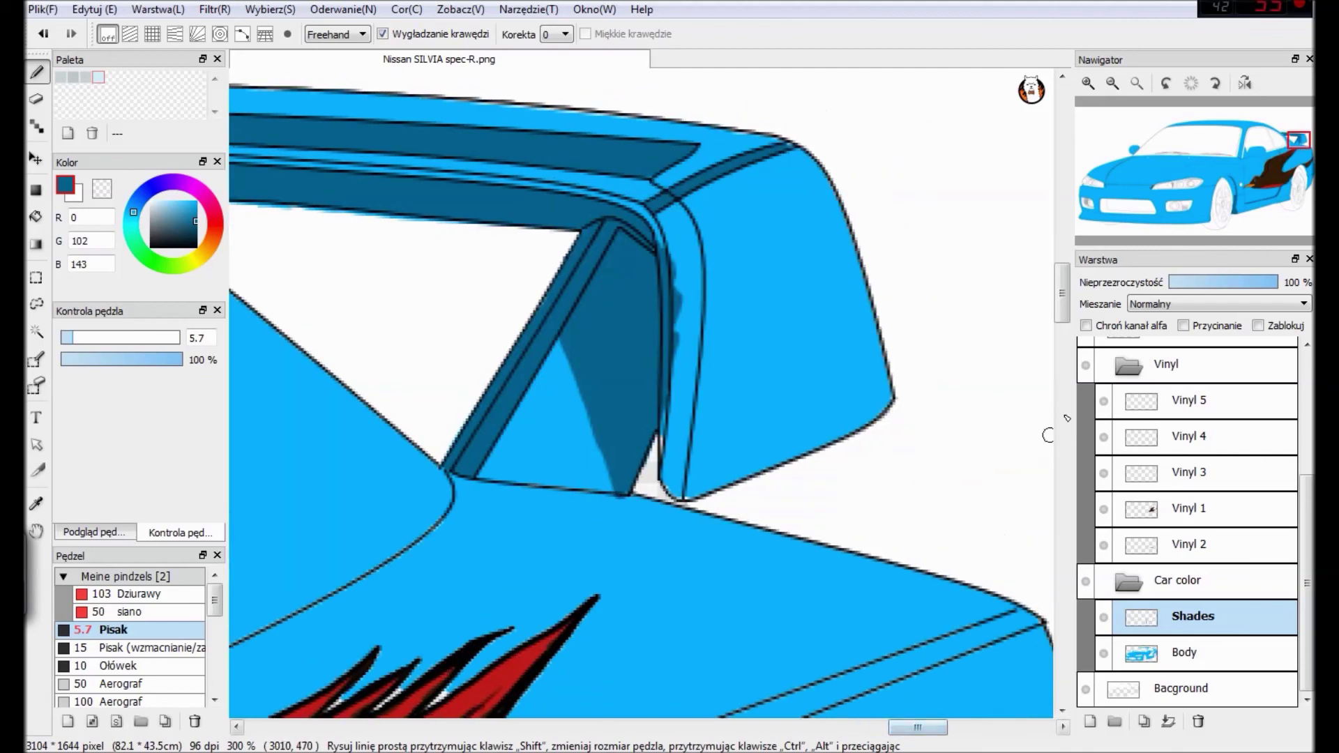
pyautogui.press('e')
pyautogui.moveTo(676, 356)
pyautogui.mouseDown()
pyautogui.moveTo(668, 261)
pyautogui.moveTo(672, 373)
pyautogui.mouseUp()
pyautogui.press('b')
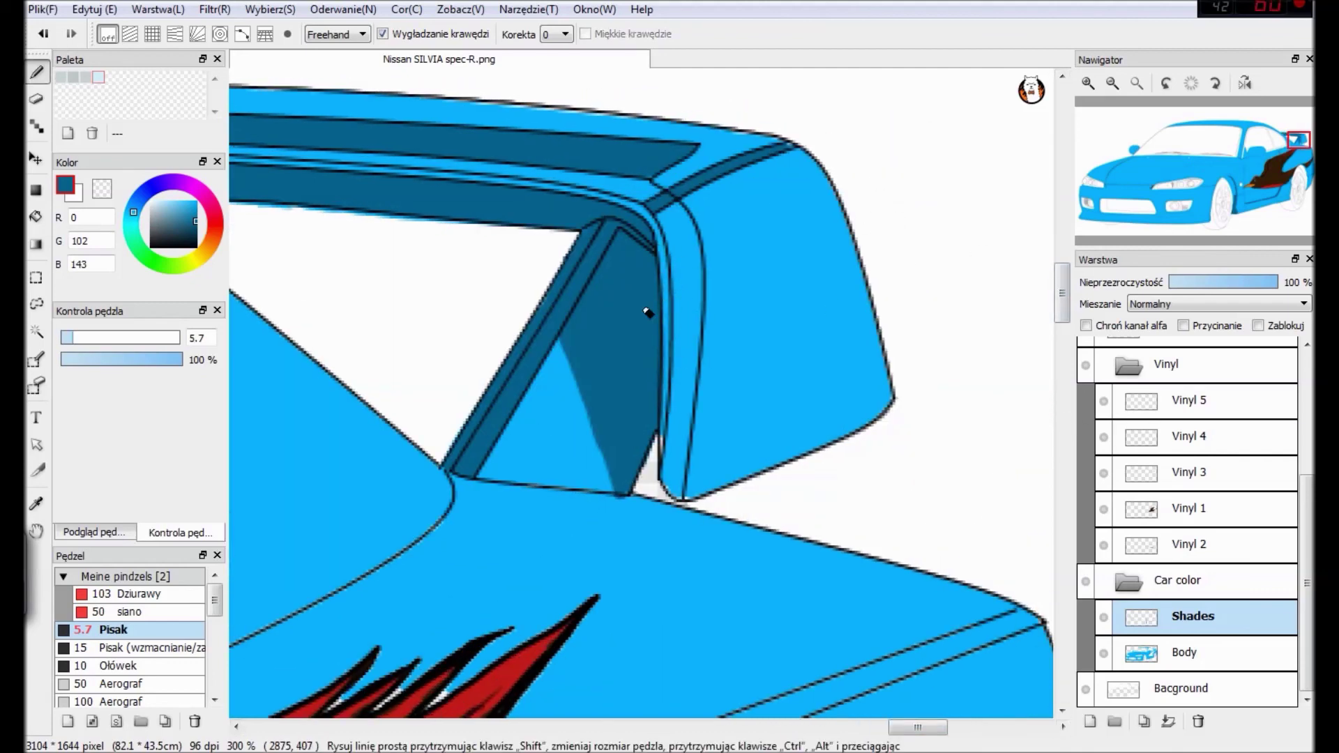
# Paint a dark blue shadow cast by the spoiler on the rear body just below the strut.
pyautogui.moveTo(613, 548)
pyautogui.mouseDown()
pyautogui.moveTo(704, 531)
pyautogui.moveTo(670, 507)
pyautogui.moveTo(614, 538)
pyautogui.moveTo(742, 558)
pyautogui.moveTo(796, 542)
pyautogui.mouseUp()
pyautogui.moveTo(633, 493)
pyautogui.mouseDown()
pyautogui.moveTo(645, 516)
pyautogui.moveTo(616, 542)
pyautogui.moveTo(722, 533)
pyautogui.moveTo(736, 547)
pyautogui.mouseUp()
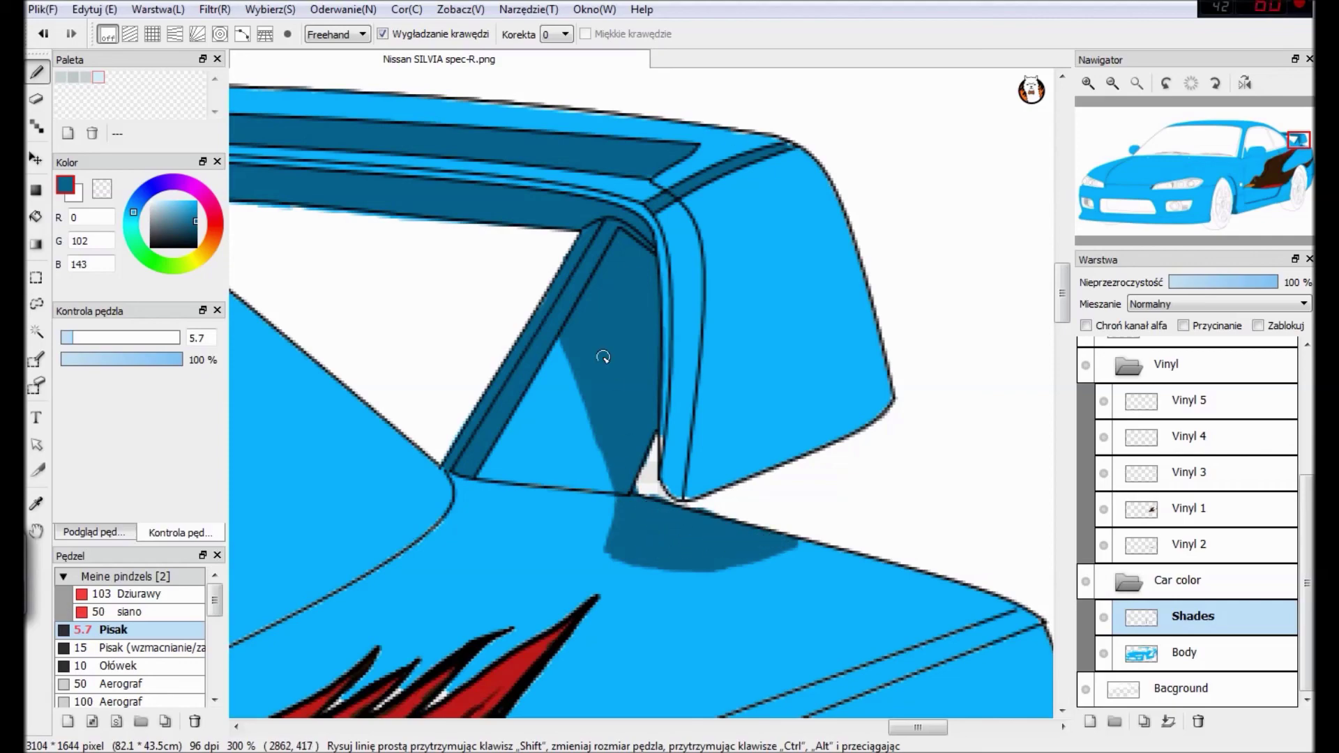
pyautogui.scroll(-5, 604, 357)
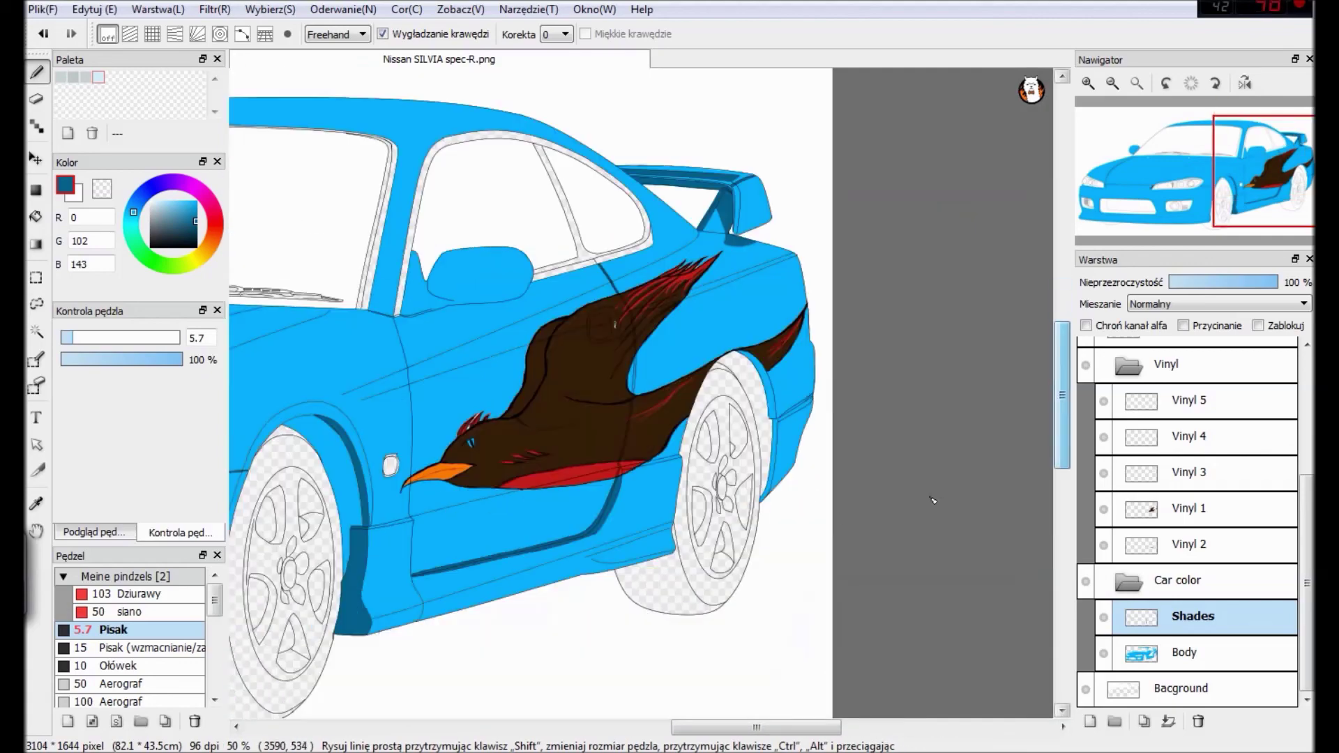
# Shade the bumper gap behind the rear wheel and fill the rear wheel arch's inner strips dark blue.
pyautogui.scroll(2, 836, 516)
pyautogui.scroll(-3, 889, 307)
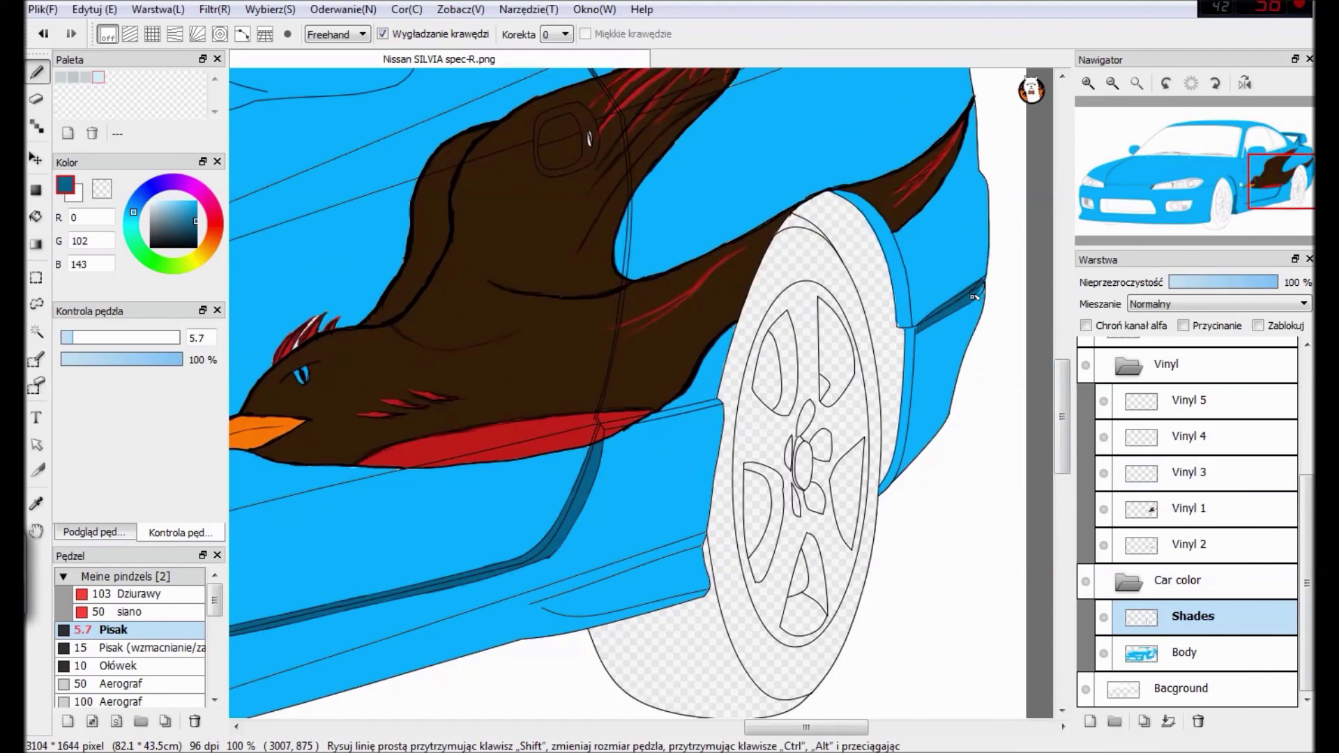
pyautogui.click(36, 217)
pyautogui.click(903, 304)
pyautogui.click(910, 355)
pyautogui.click(908, 396)
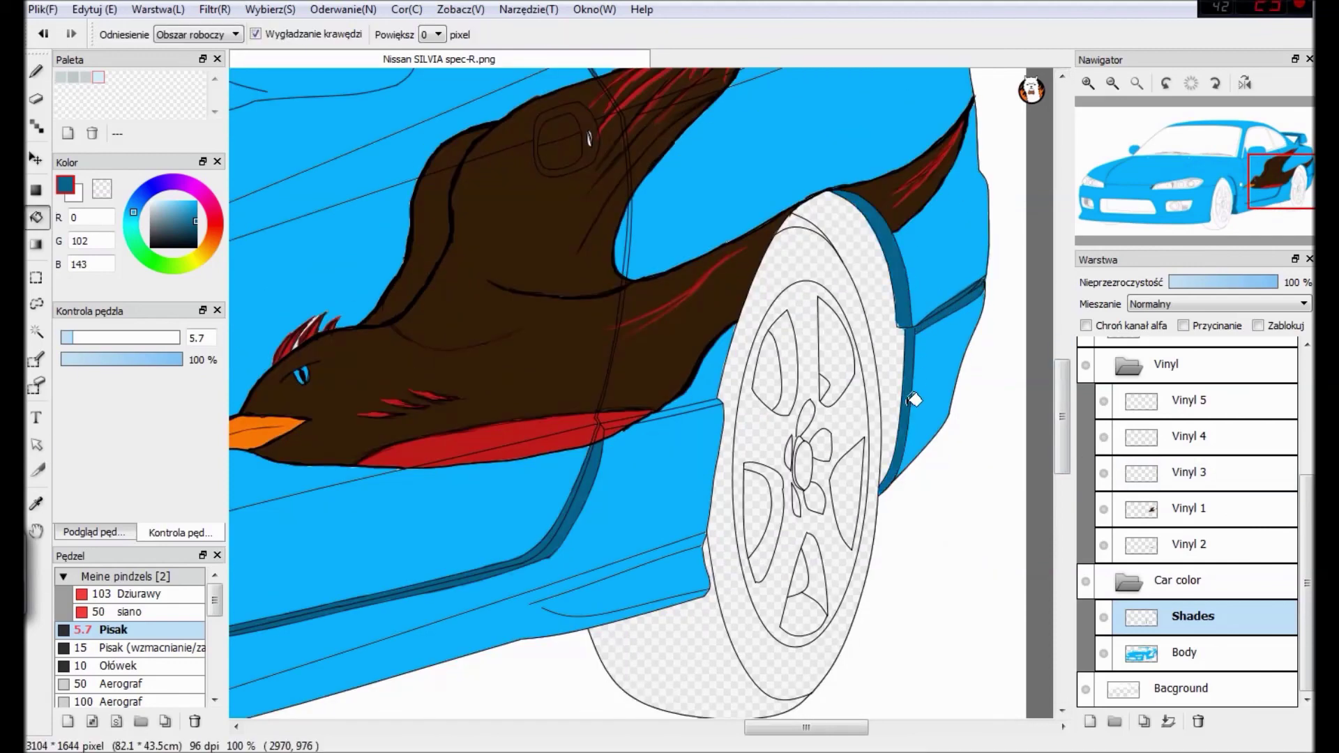
# Paint the tapering strip on the side skirt ahead of the rear wheel dark blue.
pyautogui.click(38, 72)
pyautogui.moveTo(539, 609); pyautogui.dragTo(544, 599)
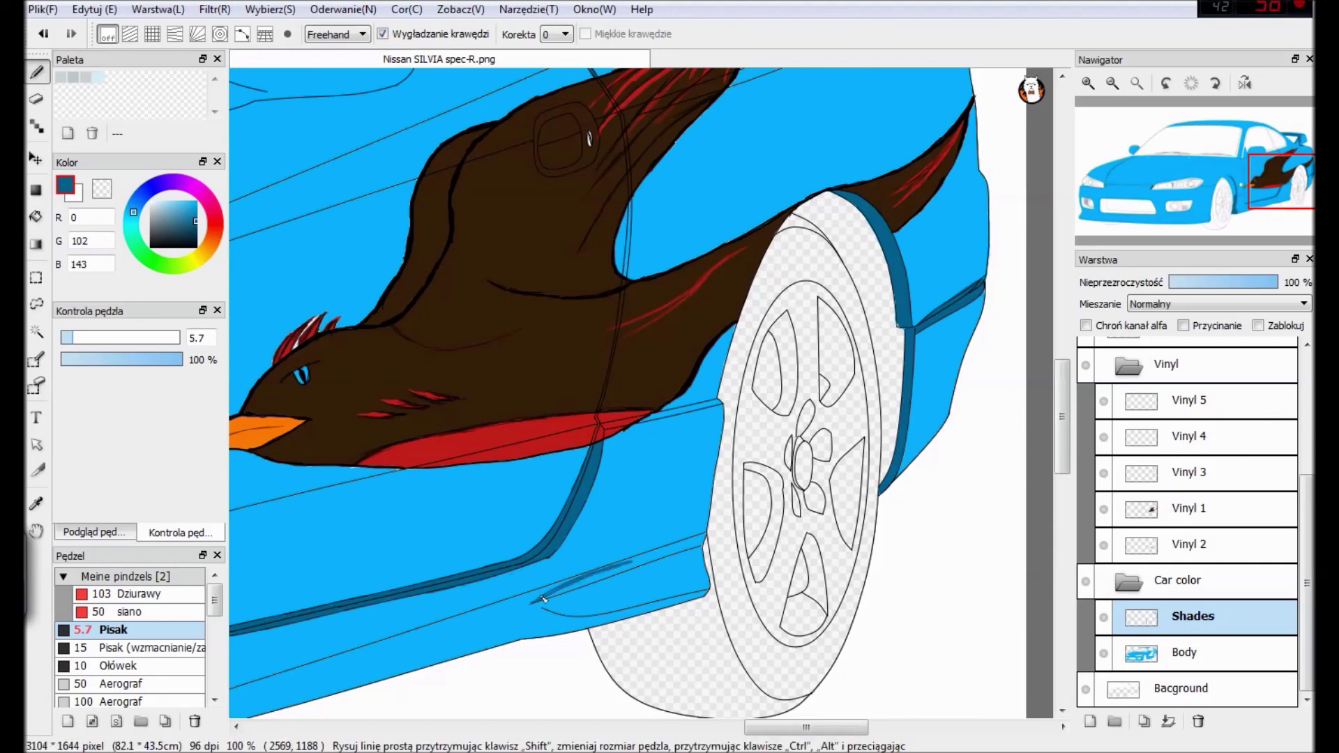
pyautogui.scroll(1, 636, 517)
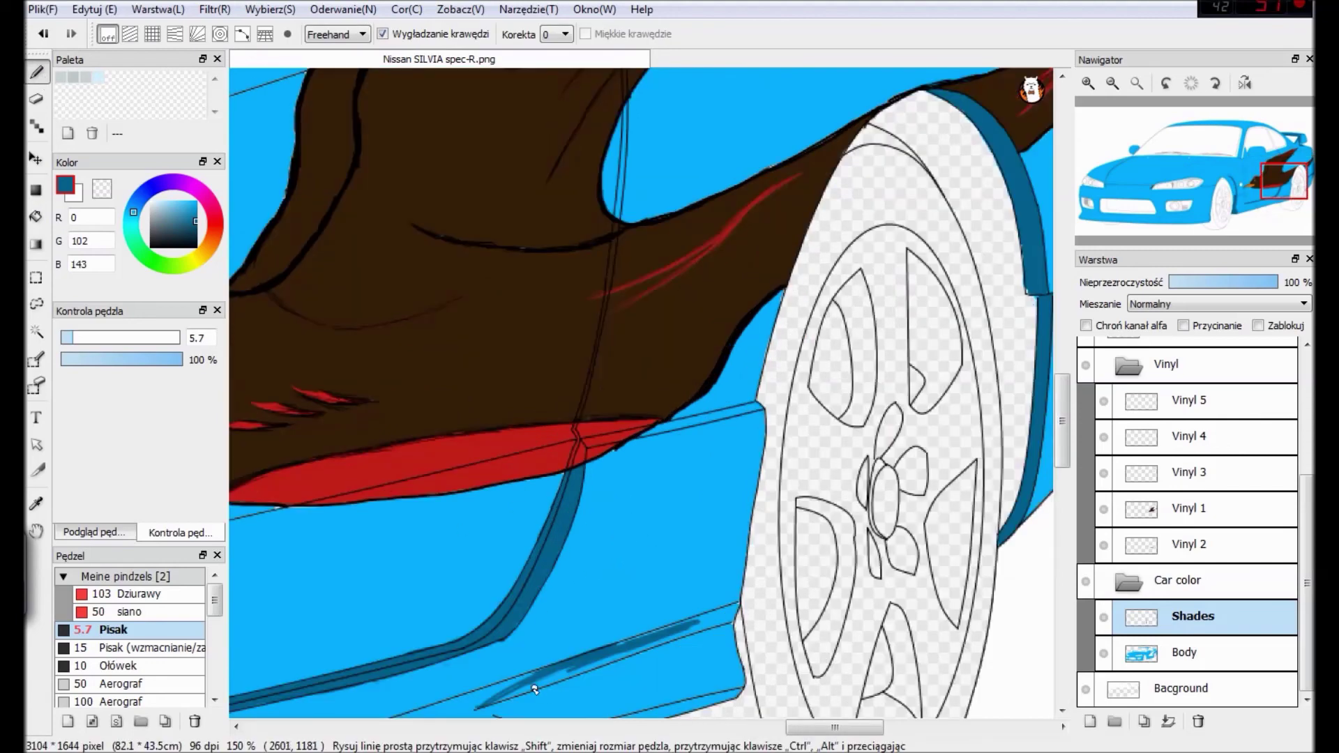
pyautogui.moveTo(492, 701); pyautogui.dragTo(653, 633)
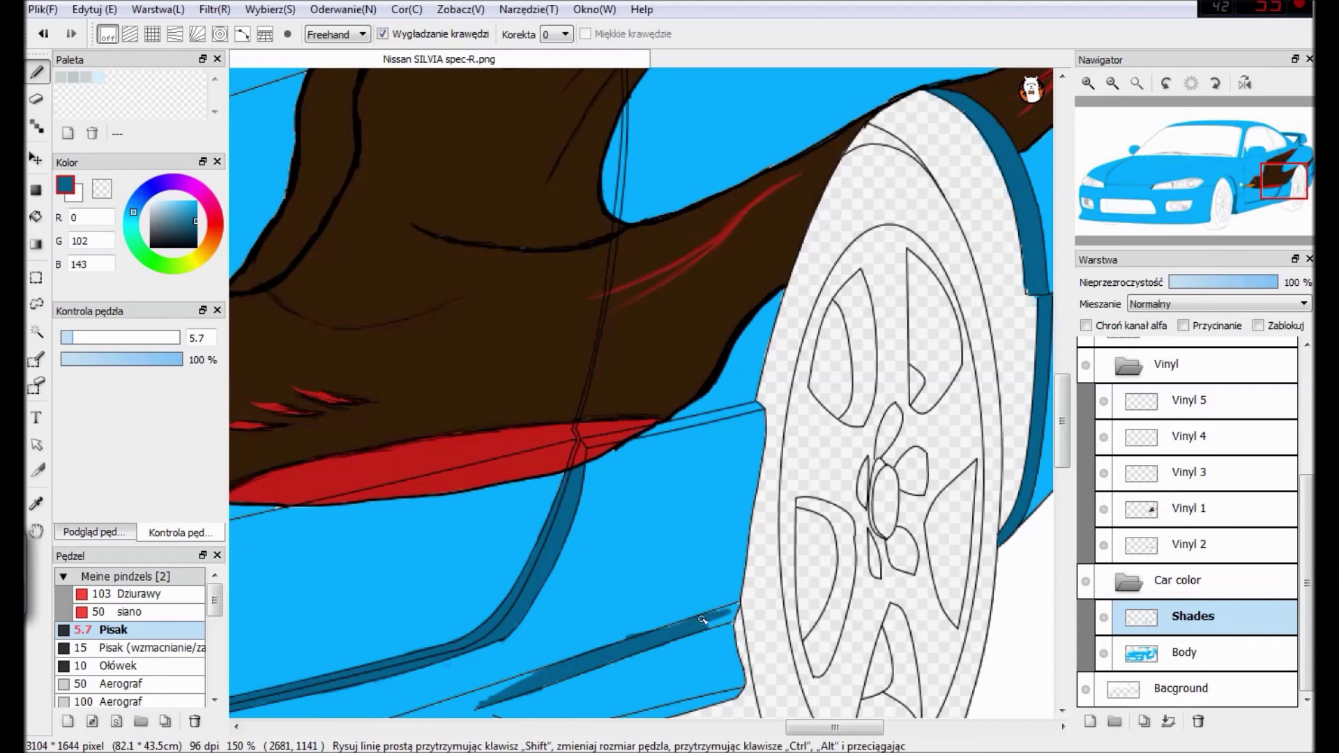
pyautogui.scroll(-1, 794, 595)
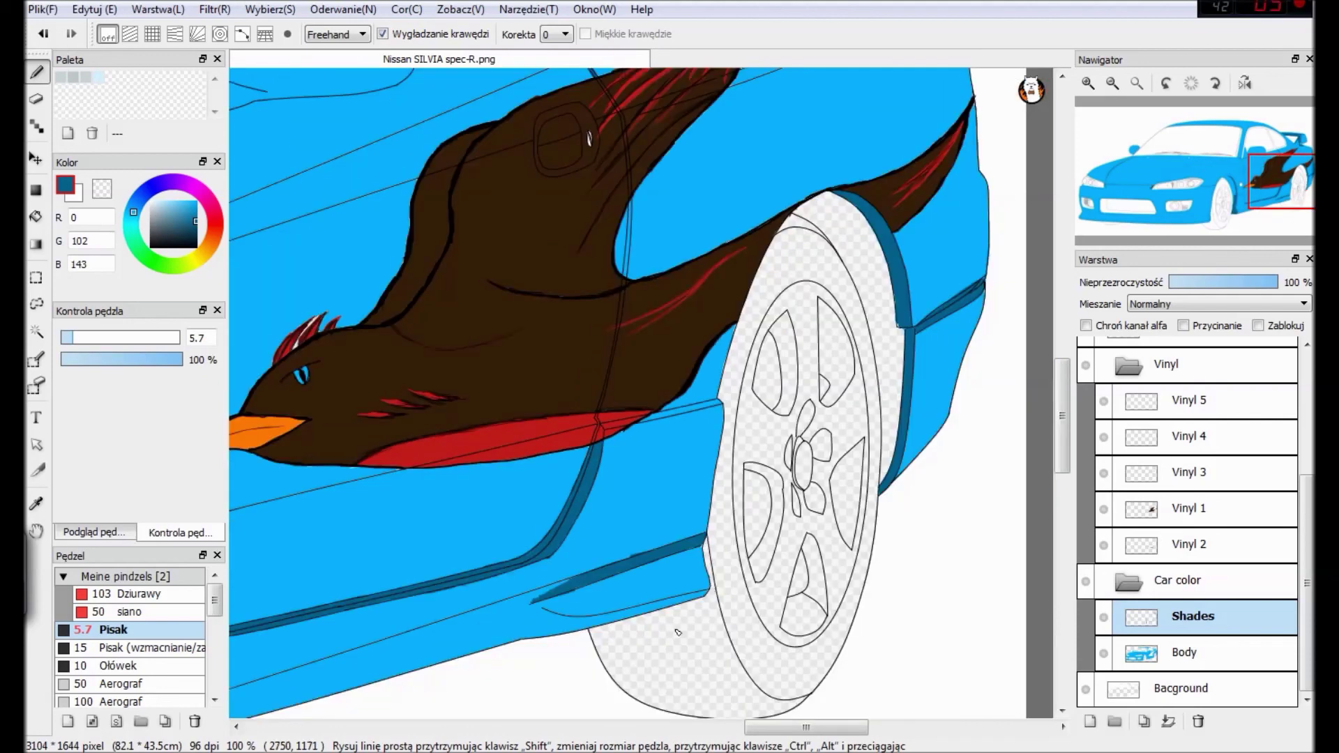
# Shade the area under the curved crease at the side skirt's rear lower edge dark blue.
pyautogui.moveTo(807, 727); pyautogui.dragTo(774, 728)
pyautogui.moveTo(1073, 453); pyautogui.dragTo(1098, 455)
pyautogui.scroll(1, 874, 484)
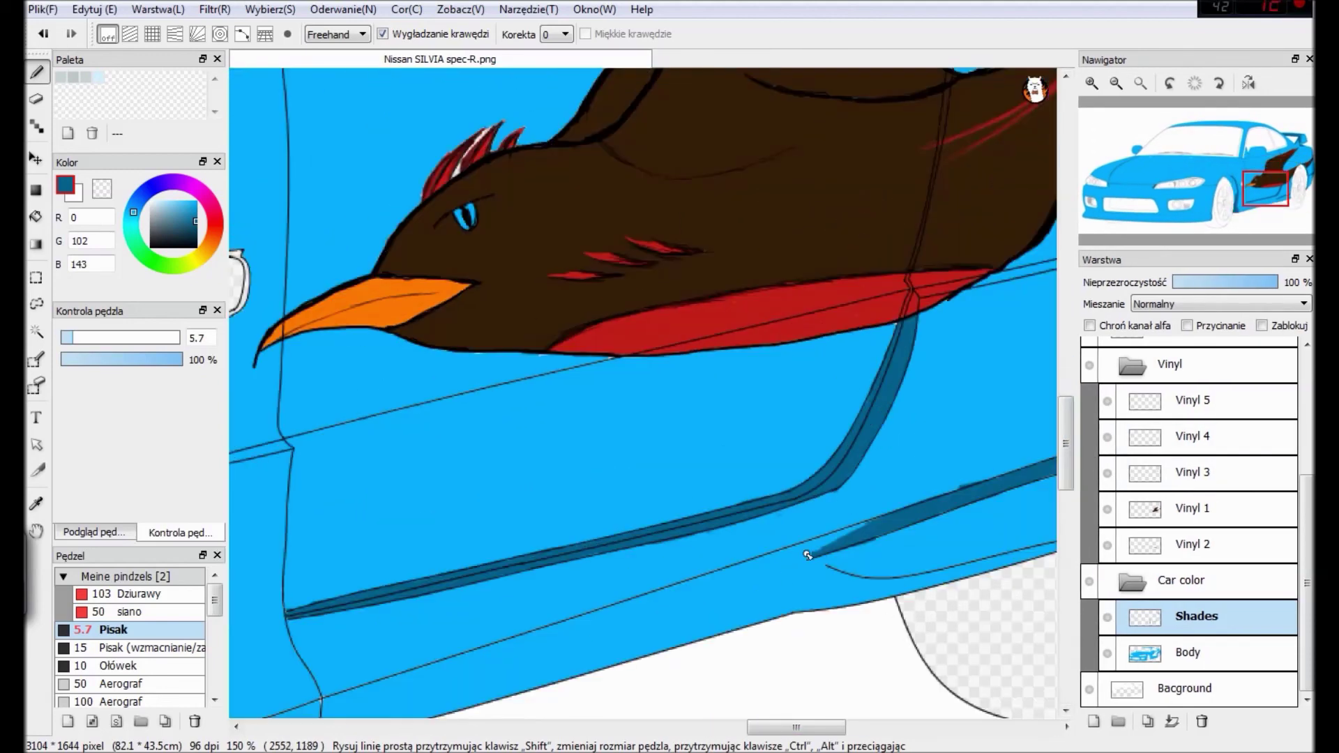
pyautogui.moveTo(826, 549); pyautogui.dragTo(632, 579)
pyautogui.moveTo(729, 577); pyautogui.dragTo(614, 572)
pyautogui.hotkey('ctrl', 'z')
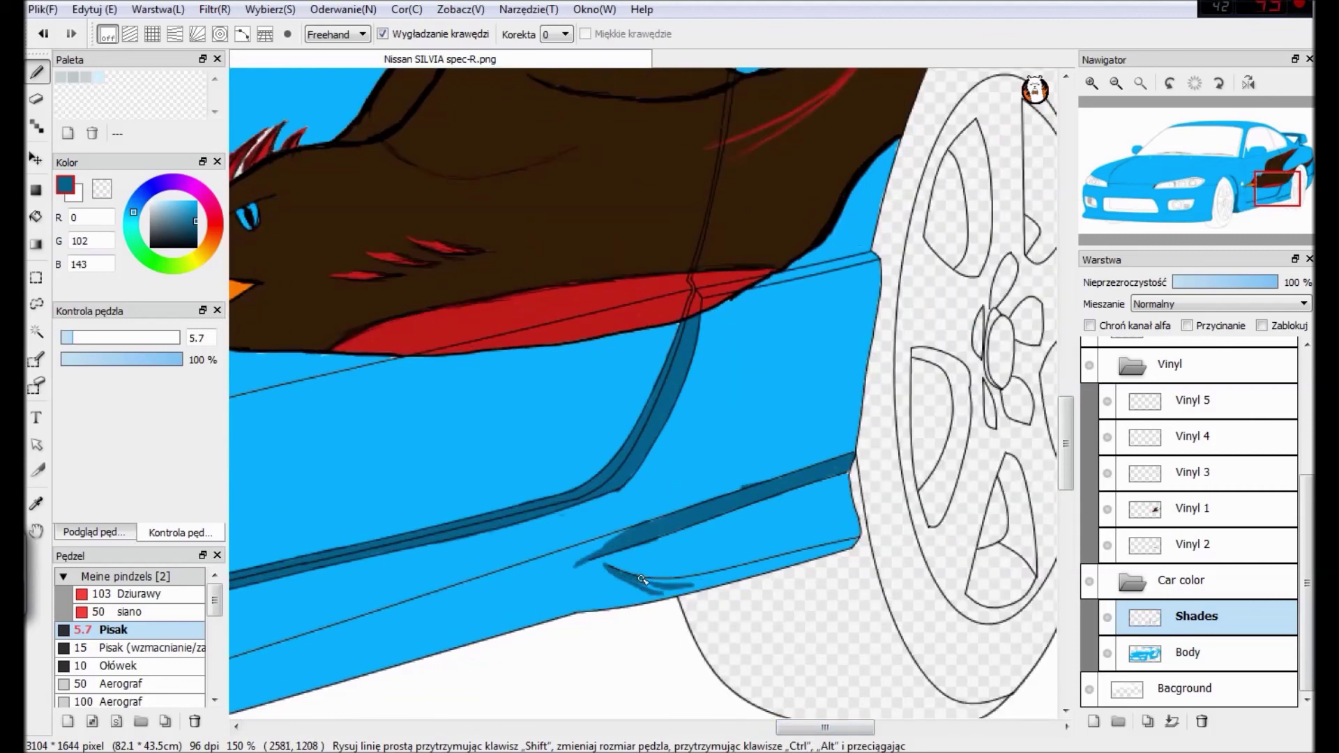
pyautogui.moveTo(746, 572); pyautogui.dragTo(687, 578)
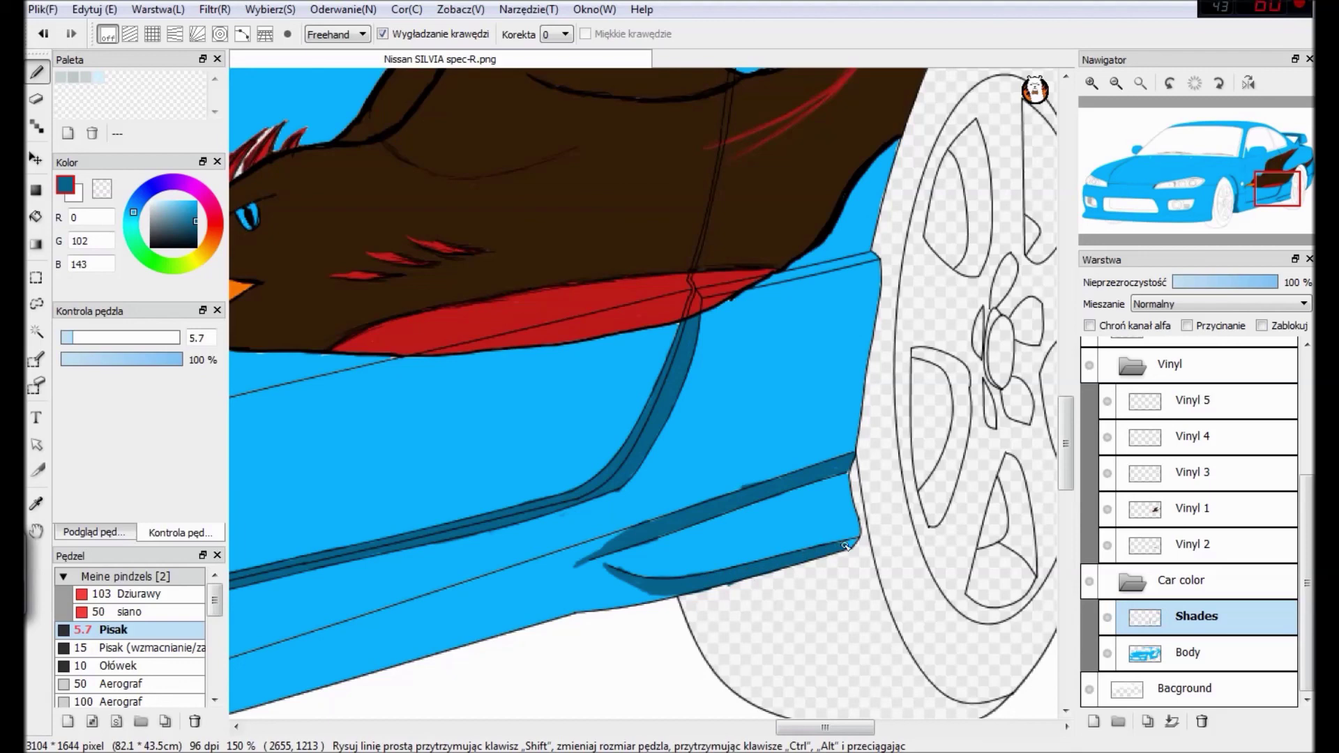
# Fill the narrow strip along the body crease ahead of the rear wheel dark blue.
pyautogui.click(36, 217)
pyautogui.click(869, 258)
pyautogui.click(37, 73)
# Fill the lower lip of the front bumper's central opening dark blue.
pyautogui.scroll(-4, 757, 258)
pyautogui.moveTo(785, 729); pyautogui.dragTo(733, 733)
pyautogui.moveTo(1067, 432); pyautogui.dragTo(1069, 416)
pyautogui.moveTo(687, 729); pyautogui.dragTo(605, 732)
pyautogui.scroll(2, 335, 654)
pyautogui.click(36, 217)
pyautogui.click(427, 624)
pyautogui.click(278, 631)
# Try filling the surround of the near fog light dark blue.
pyautogui.click(696, 642)
pyautogui.click(697, 642)
pyautogui.hotkey('ctrl', 'z')
pyautogui.hotkey('ctrl', 'z')
pyautogui.click(859, 607)
pyautogui.hotkey('ctrl', 'z')
pyautogui.click(37, 71)
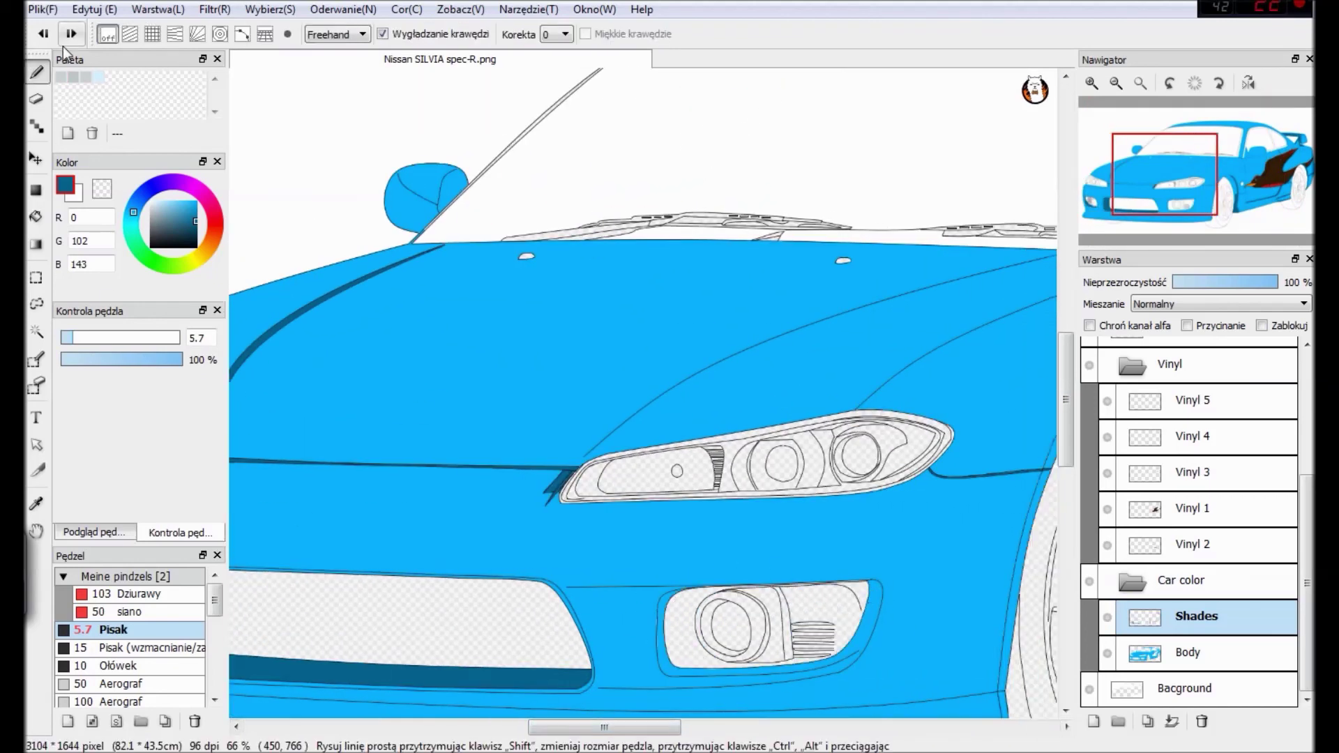
# Draw a short dark blue boundary stroke beside the near fog light and fill the surround's upper outer corner.
pyautogui.scroll(1, 447, 418)
pyautogui.moveTo(606, 729); pyautogui.dragTo(618, 730)
pyautogui.scroll(-3, 1075, 455)
pyautogui.moveTo(818, 543); pyautogui.dragTo(822, 527)
pyautogui.click(36, 217)
pyautogui.click(821, 517)
pyautogui.click(38, 72)
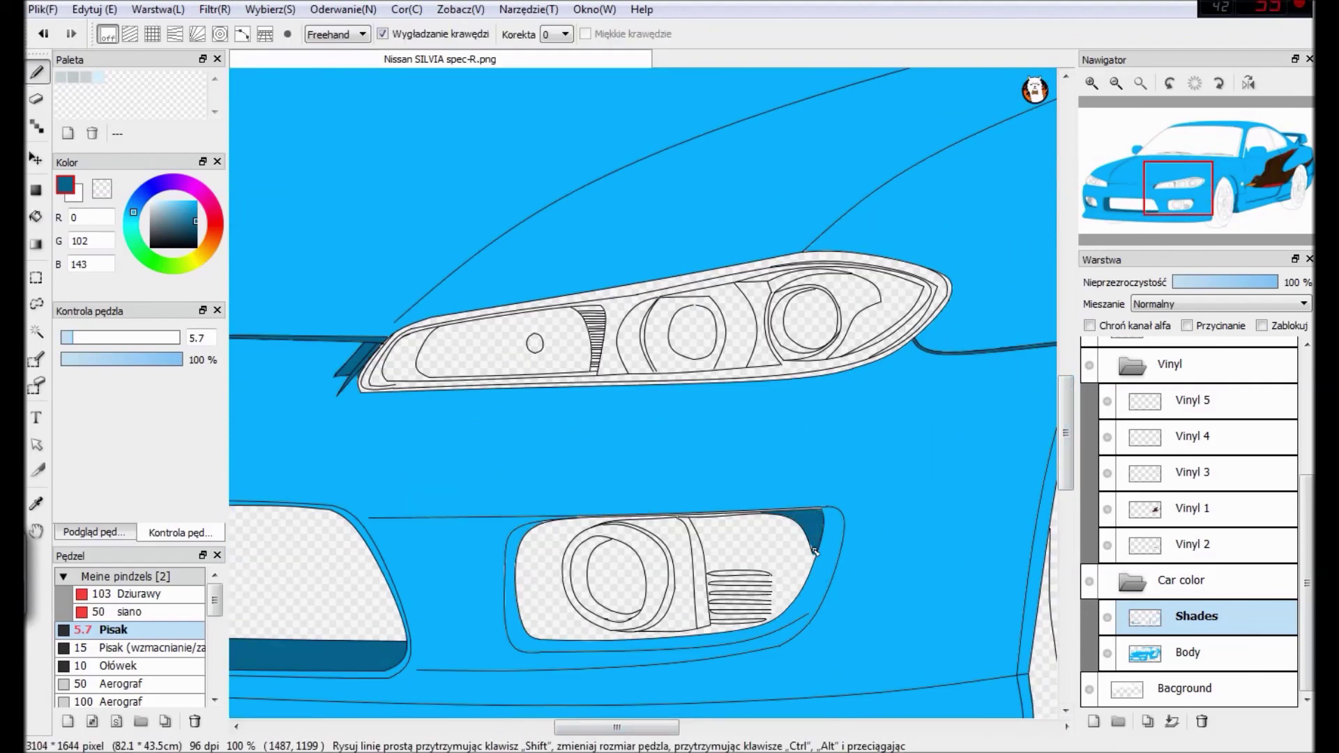
# Fill the strip beneath the far headlight dark blue on the Shades layer.
pyautogui.moveTo(629, 731); pyautogui.dragTo(515, 730)
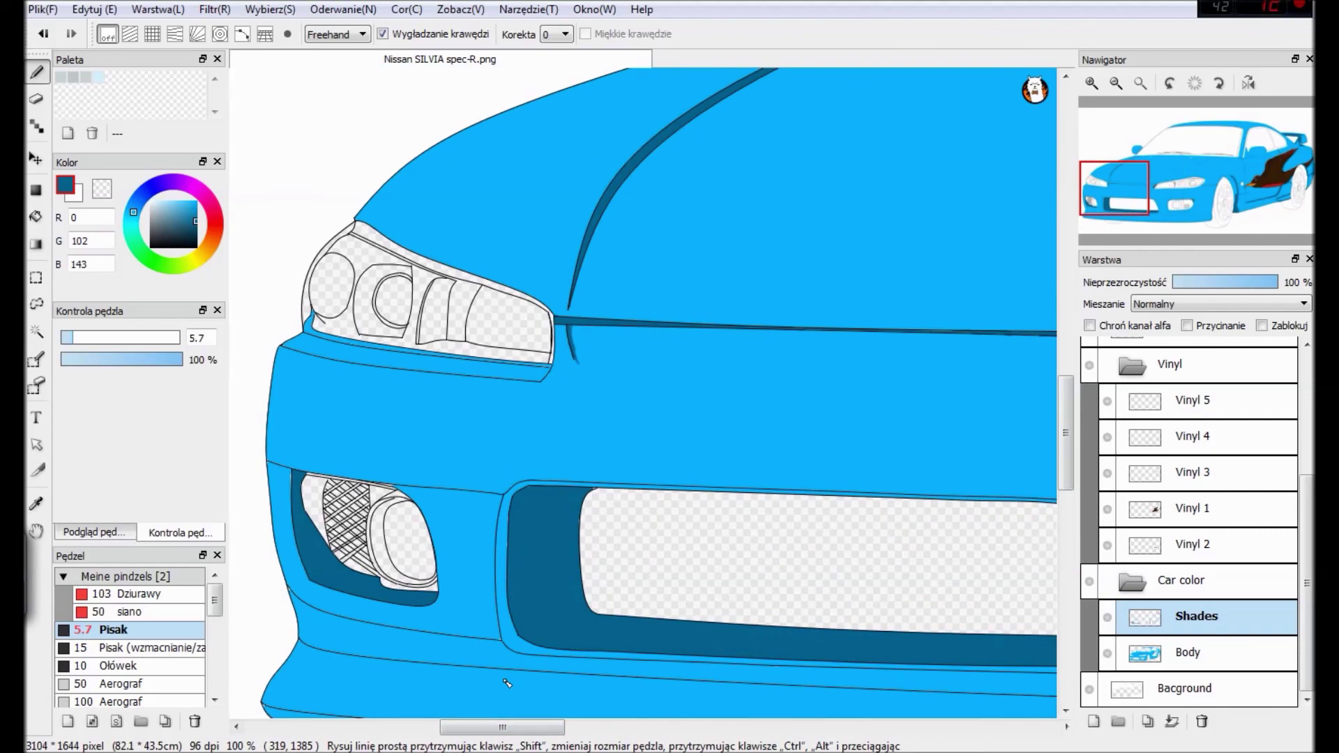
pyautogui.click(36, 215)
pyautogui.click(350, 358)
pyautogui.scroll(-5, 630, 411)
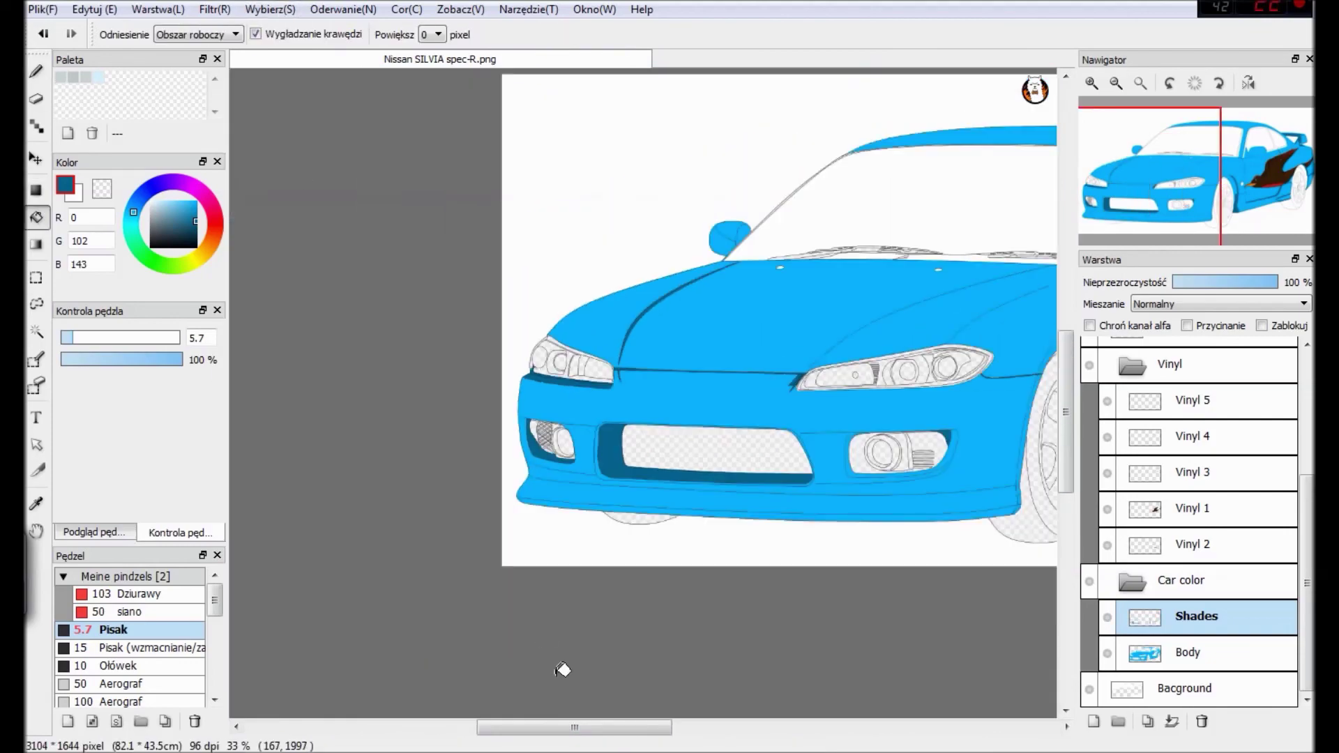
# Fill the rim of the side marker light behind the front wheel dark blue and touch up its gaps with a 3.2 brush.
pyautogui.moveTo(558, 727); pyautogui.dragTo(756, 745)
pyautogui.scroll(-1, 819, 354)
pyautogui.scroll(6, 821, 354)
pyautogui.click(36, 71)
pyautogui.click(37, 218)
pyautogui.moveTo(639, 220); pyautogui.dragTo(633, 219)
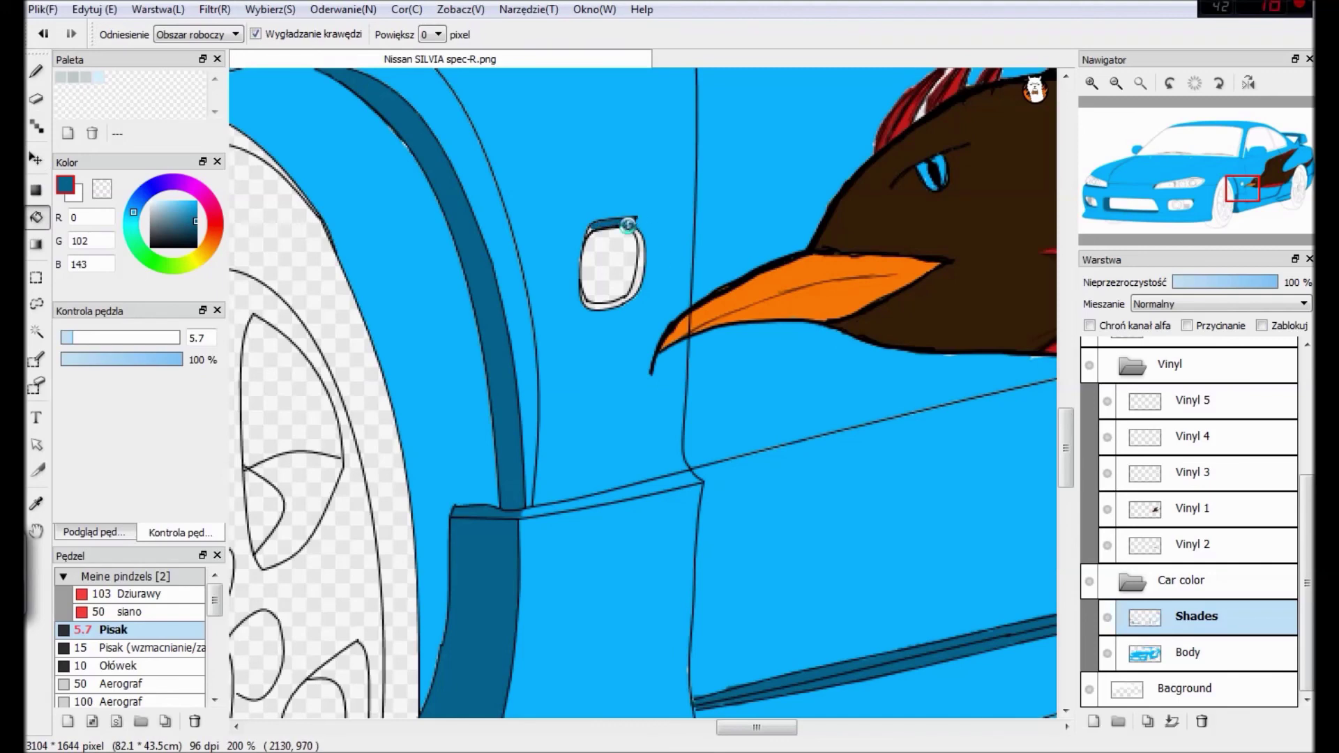
pyautogui.click(642, 242)
pyautogui.click(599, 307)
pyautogui.click(37, 72)
pyautogui.click(64, 338)
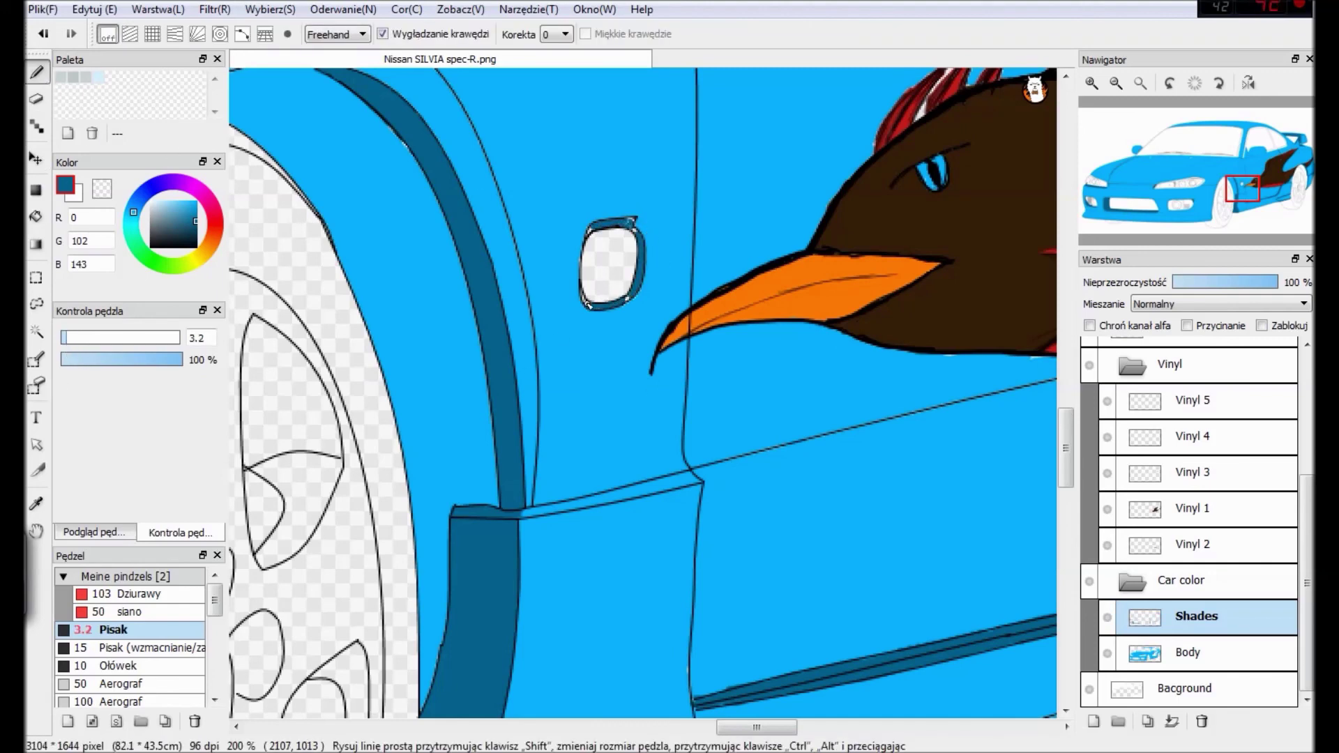
pyautogui.moveTo(595, 233); pyautogui.dragTo(585, 243)
# Create a layer named Black part in the Car color folder and place it below Body.
pyautogui.moveTo(731, 727); pyautogui.dragTo(486, 719)
pyautogui.scroll(-2, 358, 687)
pyautogui.scroll(-2, 357, 687)
pyautogui.moveTo(604, 728); pyautogui.dragTo(824, 731)
pyautogui.moveTo(1065, 415); pyautogui.dragTo(1066, 367)
pyautogui.moveTo(748, 727); pyautogui.dragTo(682, 728)
pyautogui.click(1094, 722)
pyautogui.doubleClick(1161, 621)
pyautogui.write('Black part')
pyautogui.press('Return')
pyautogui.moveTo(1211, 619)
pyautogui.mouseDown()
pyautogui.moveTo(1209, 656)
pyautogui.moveTo(1202, 617)
pyautogui.mouseUp()
pyautogui.moveTo(1202, 652); pyautogui.dragTo(1201, 613)
# Choose black and fill the two washer nozzles on the hood on the Black part layer.
pyautogui.moveTo(724, 727); pyautogui.dragTo(619, 728)
pyautogui.moveTo(162, 237); pyautogui.dragTo(152, 337)
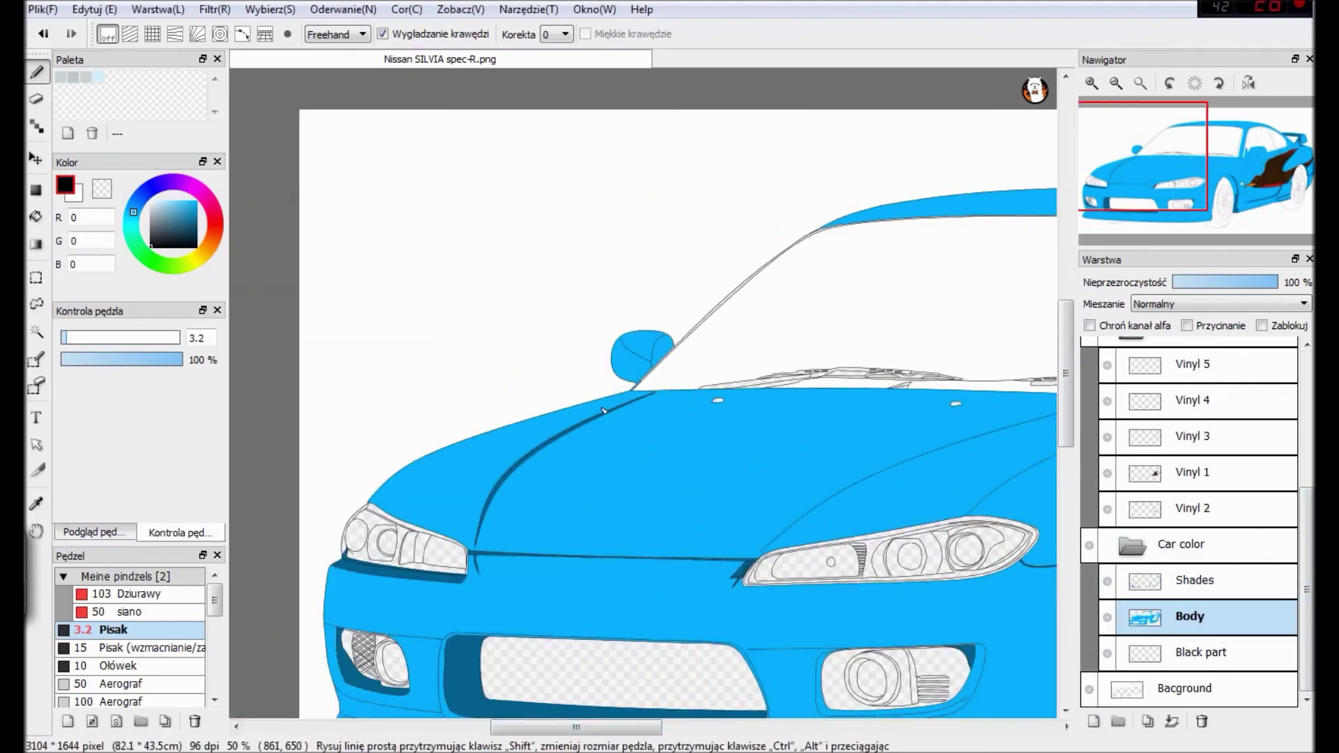
pyautogui.press('g')
pyautogui.scroll(2, 642, 391)
pyautogui.moveTo(584, 728); pyautogui.dragTo(624, 735)
pyautogui.click(690, 414)
pyautogui.hotkey('ctrl', 'z')
pyautogui.hotkey('ctrl', 'z')
pyautogui.hotkey('ctrl', 'z')
pyautogui.moveTo(1168, 651); pyautogui.dragTo(1166, 612)
pyautogui.click(1168, 652)
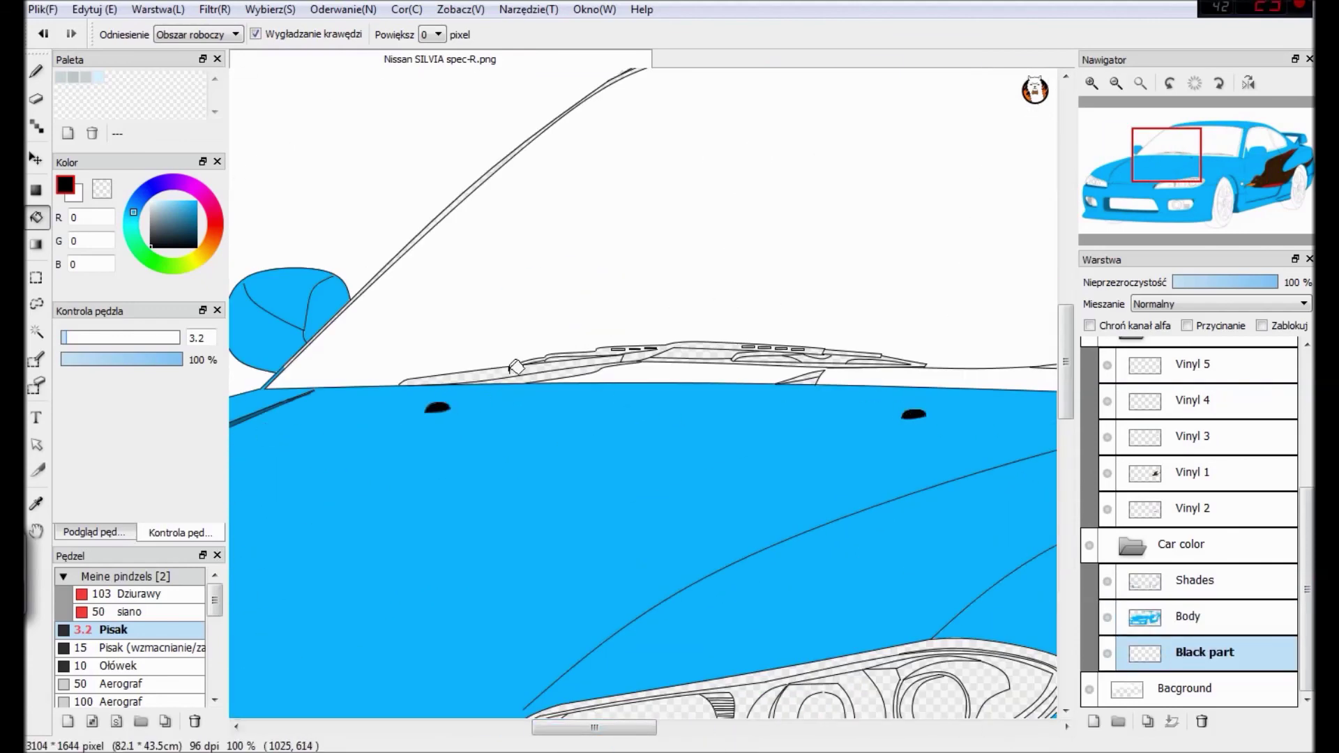
# Fill the far wiper's arm and the upper part of its blade black, touching up the gaps with the brush.
pyautogui.click(518, 369)
pyautogui.press('b')
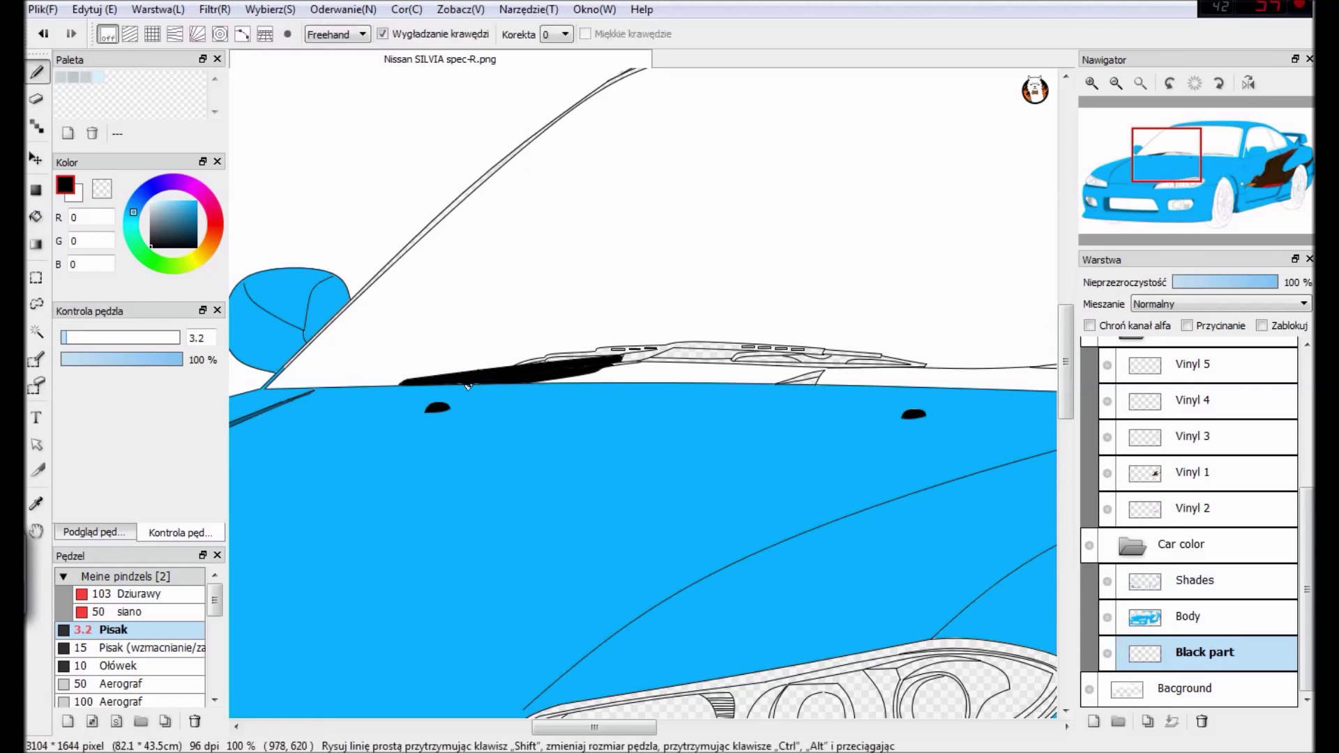
pyautogui.press('g')
pyautogui.click(689, 346)
pyautogui.scroll(2, 559, 143)
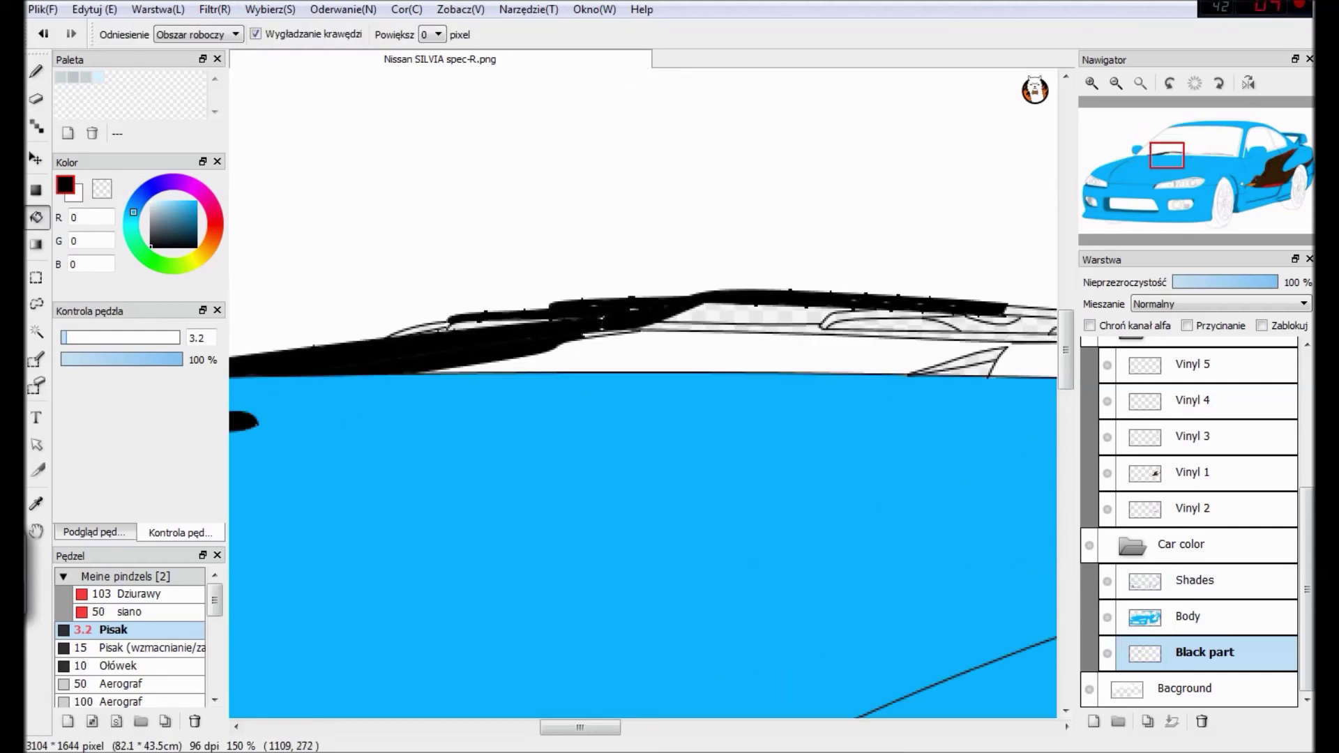
pyautogui.press('b')
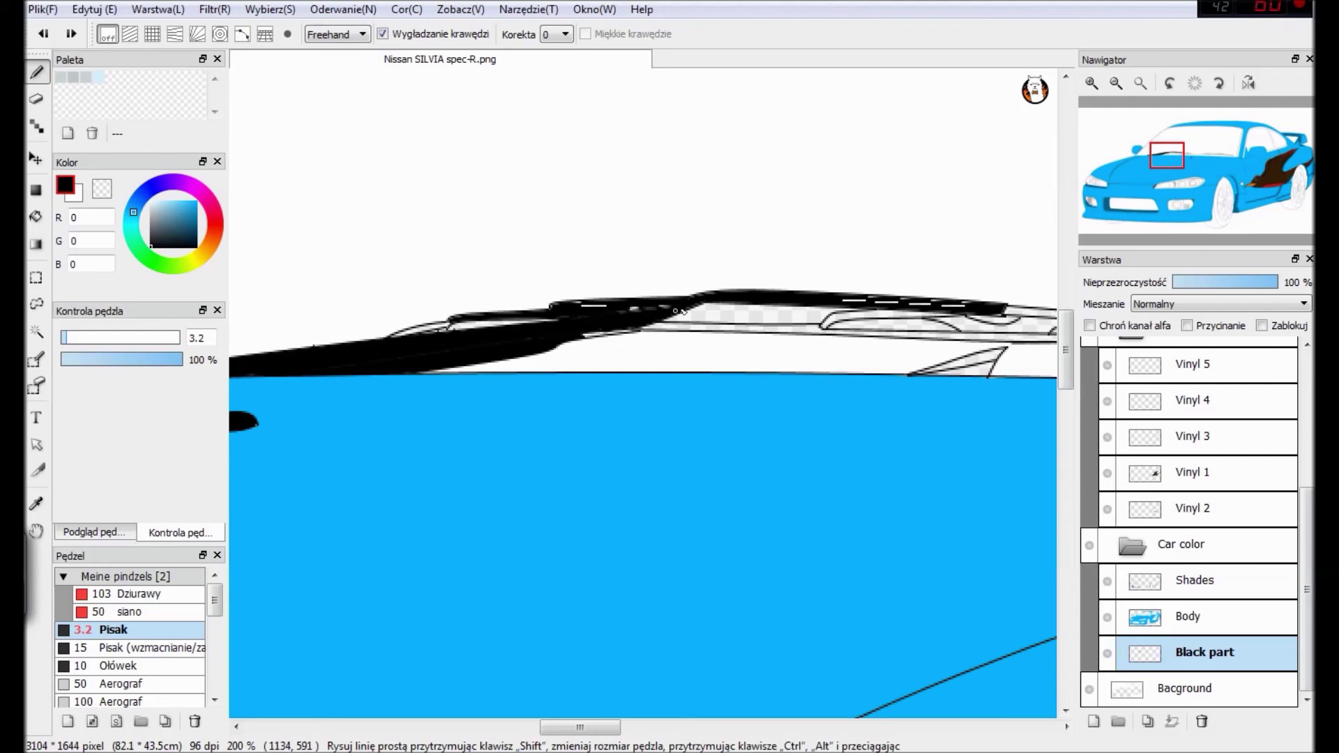
# Fill the outer end and lower sections of the far wiper's blade black and touch up the gaps.
pyautogui.hscroll(5, 611, 656)
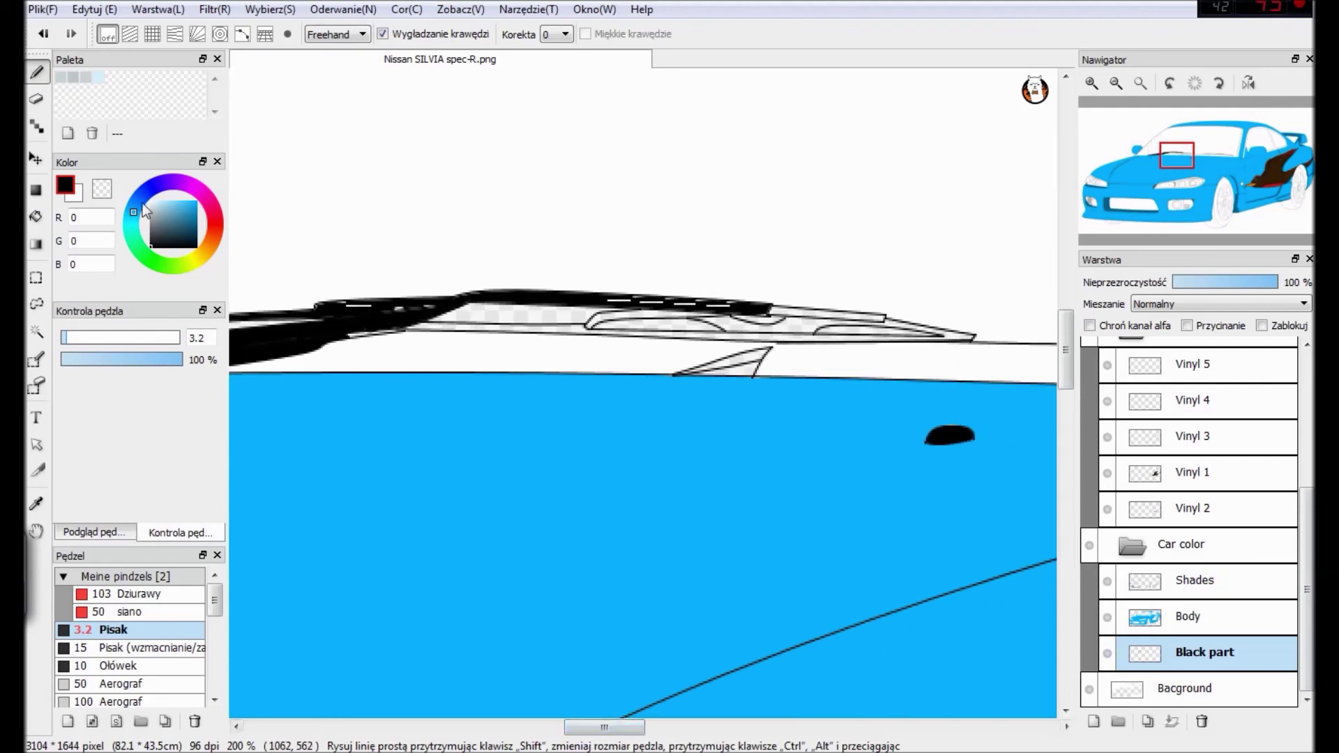
pyautogui.press('g')
pyautogui.click(802, 310)
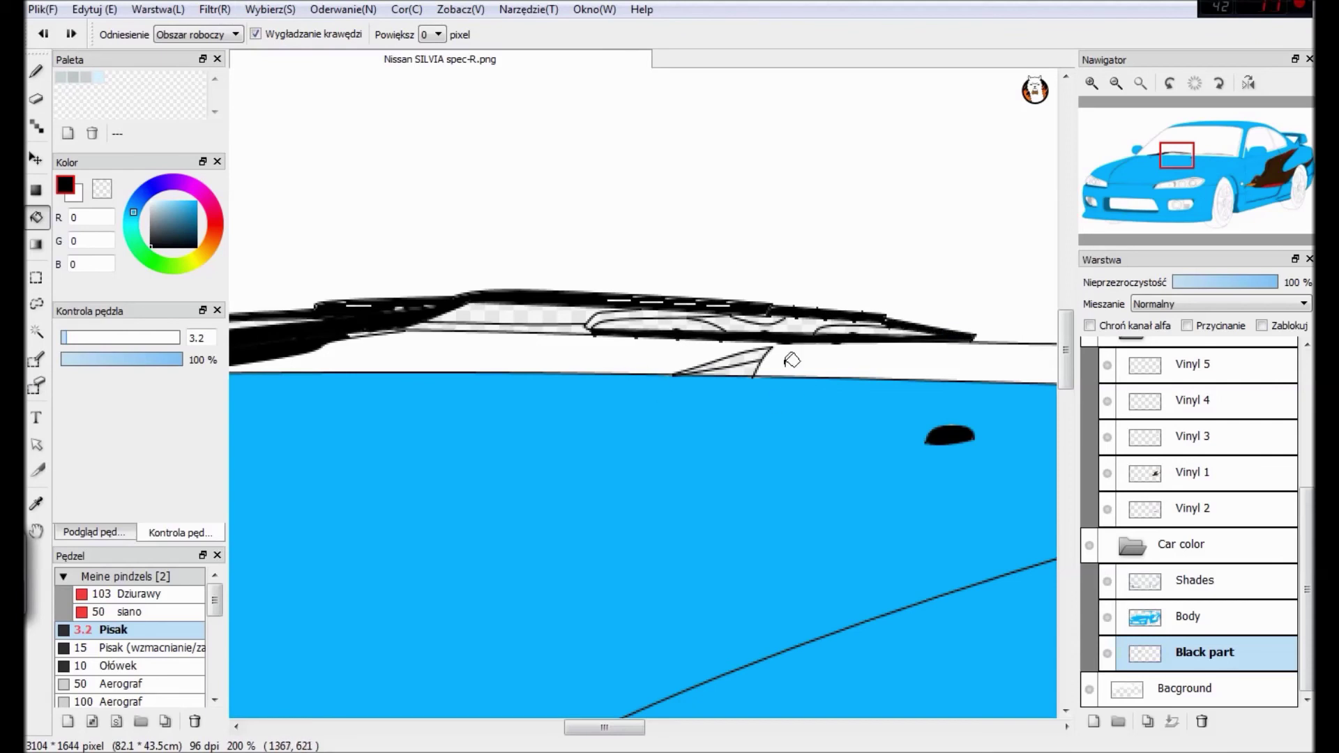
pyautogui.click(795, 328)
pyautogui.click(625, 315)
pyautogui.click(564, 327)
pyautogui.press('b')
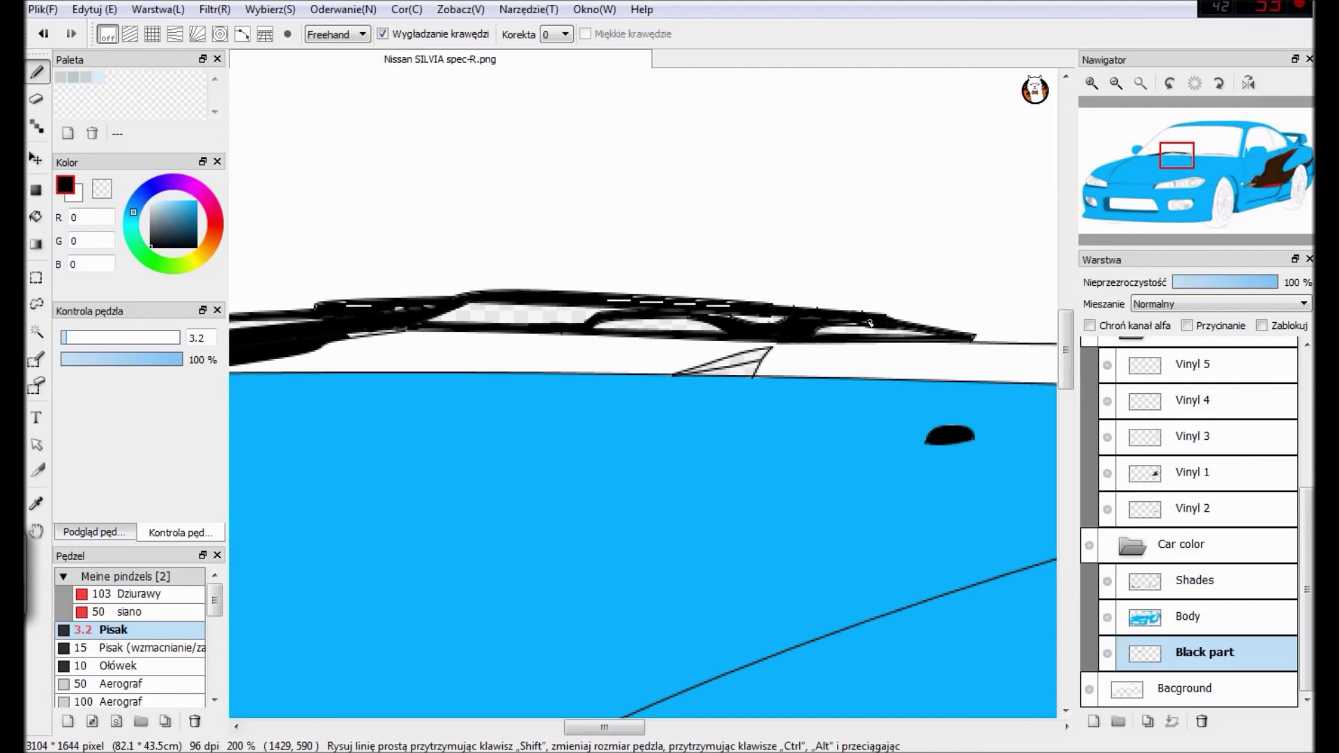
# Fill the sections of the near wiper black and brush over the unfilled tip of its blade.
pyautogui.moveTo(619, 729); pyautogui.dragTo(706, 734)
pyautogui.press('g')
pyautogui.click(510, 379)
pyautogui.hotkey('ctrl', 'z')
pyautogui.click(589, 337)
pyautogui.click(397, 333)
pyautogui.click(907, 355)
pyautogui.click(652, 353)
pyautogui.click(733, 350)
pyautogui.moveTo(709, 727); pyautogui.dragTo(733, 728)
pyautogui.click(544, 366)
pyautogui.click(38, 75)
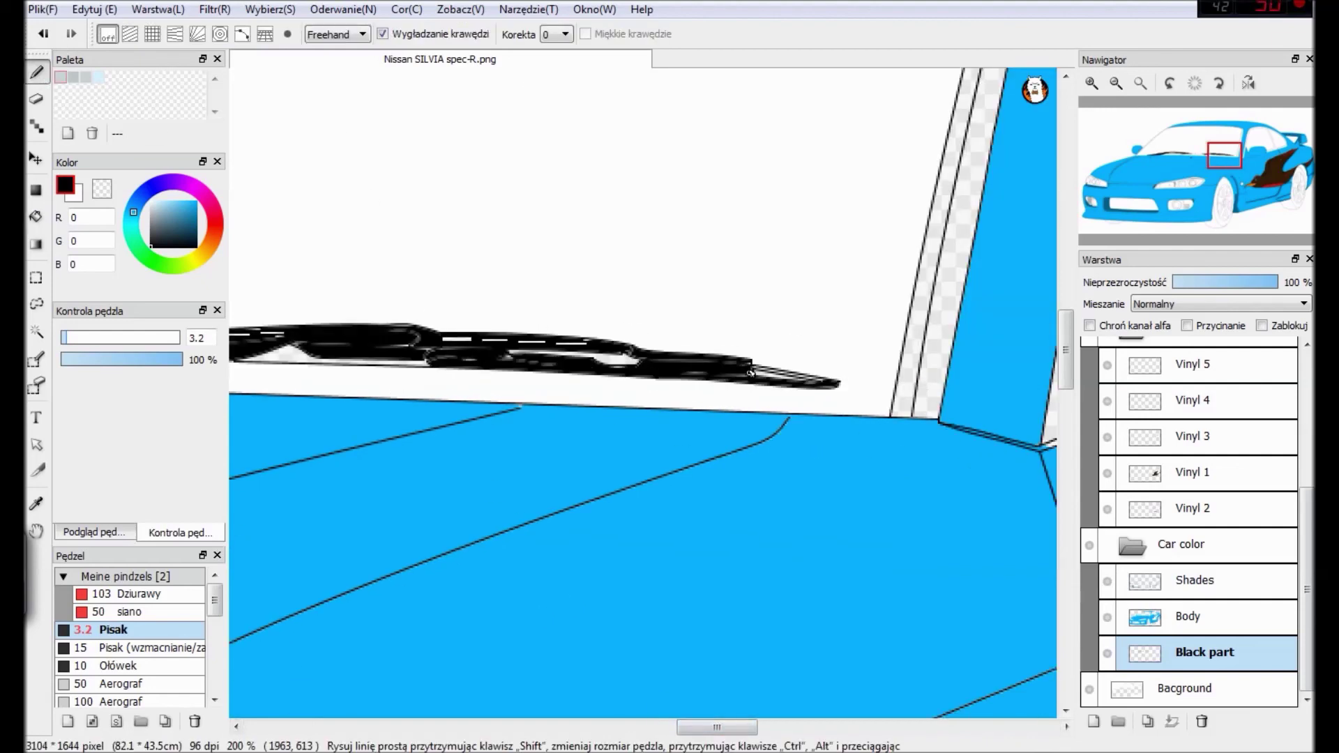
pyautogui.moveTo(759, 371); pyautogui.dragTo(824, 386)
# Fill the windscreen pillar trim and the side window frames black.
pyautogui.scroll(-4, 746, 288)
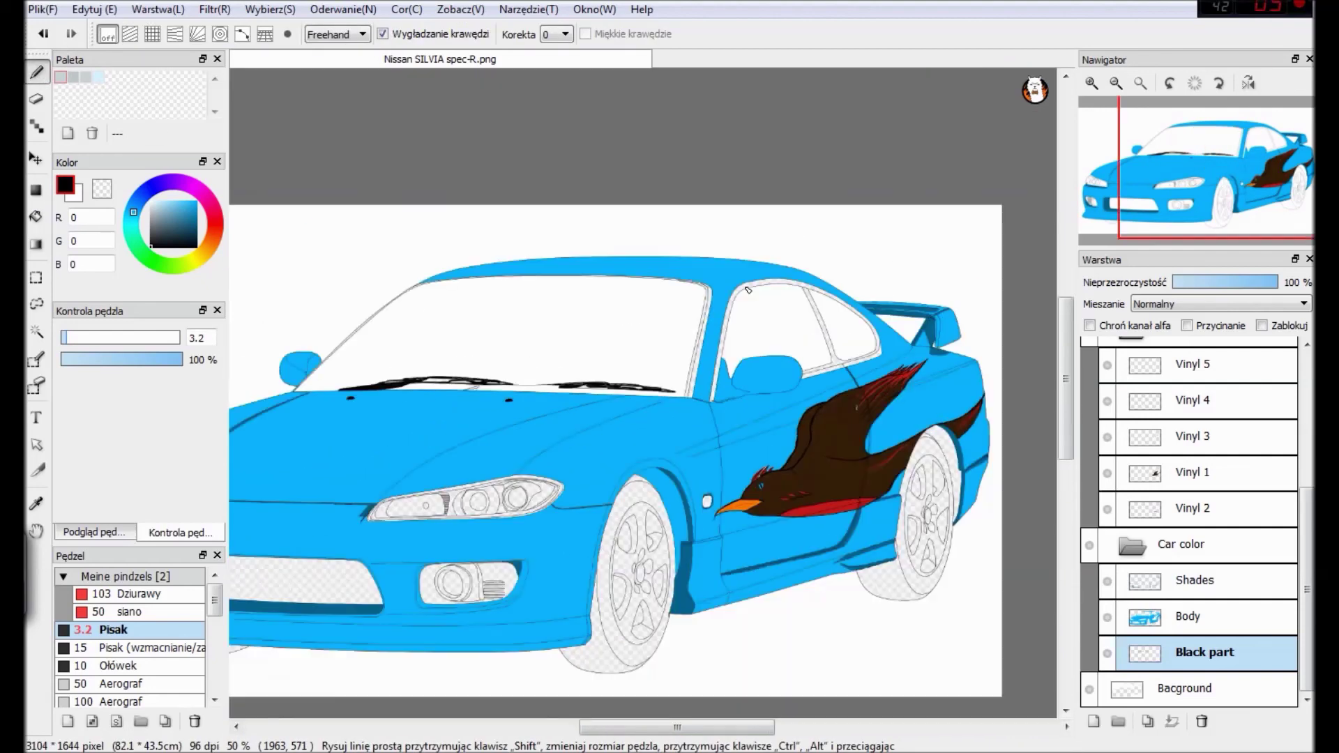
pyautogui.click(37, 217)
pyautogui.click(696, 372)
pyautogui.click(722, 357)
pyautogui.click(825, 369)
pyautogui.click(857, 358)
pyautogui.click(689, 392)
# Fill the near front tyre and the visible part of the far front tyre black.
pyautogui.moveTo(677, 727); pyautogui.dragTo(647, 728)
pyautogui.click(722, 661)
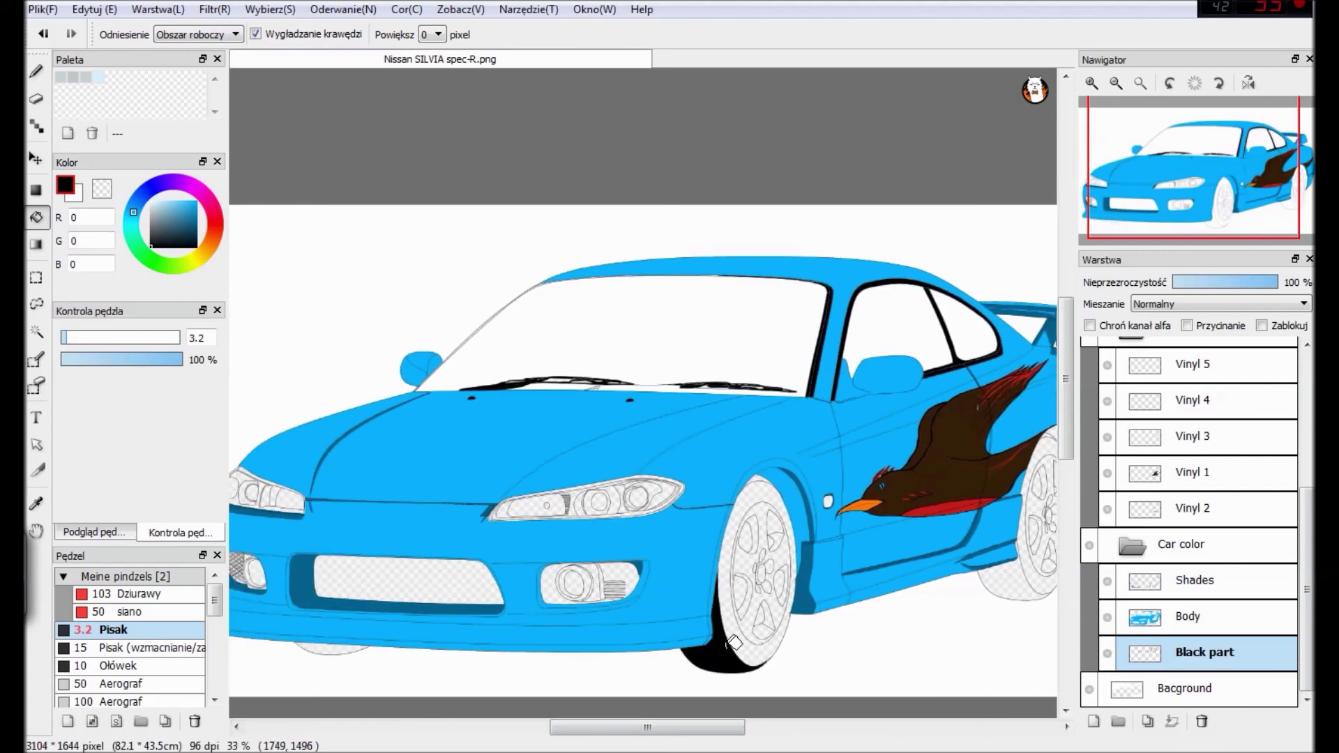
pyautogui.click(766, 656)
pyautogui.click(761, 479)
pyautogui.click(319, 647)
# Fill the front bumper's central opening, trying several greys and ending with a very dark grey.
pyautogui.click(377, 594)
pyautogui.click(151, 243)
pyautogui.click(377, 587)
pyautogui.click(151, 232)
pyautogui.click(387, 585)
pyautogui.click(153, 243)
pyautogui.click(360, 563)
pyautogui.click(154, 238)
pyautogui.click(376, 579)
# Choose medium grey (RGB 103, 103, 103) and fill the surround and side panel of the near fog light.
pyautogui.moveTo(634, 727); pyautogui.dragTo(600, 728)
pyautogui.click(150, 228)
pyautogui.click(345, 576)
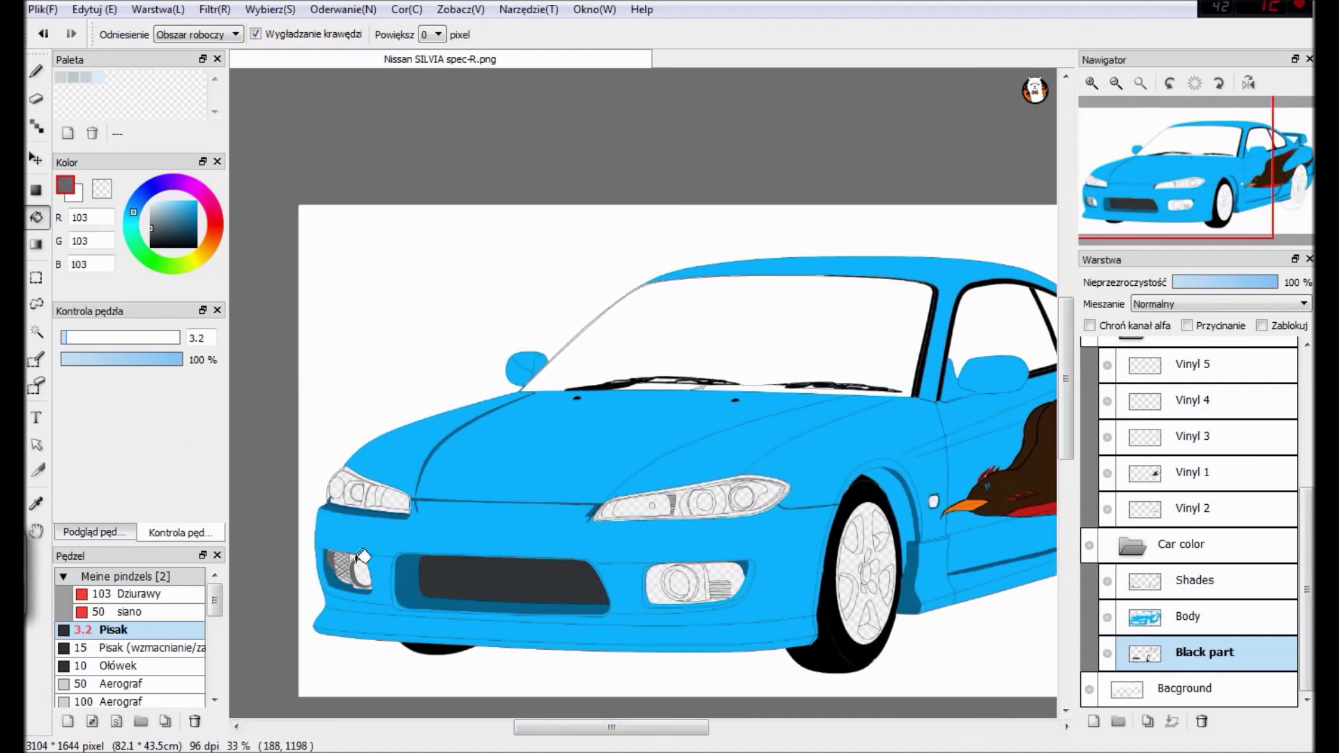
pyautogui.click(673, 604)
pyautogui.click(703, 588)
pyautogui.scroll(1, 704, 366)
pyautogui.click(738, 683)
pyautogui.press('b')
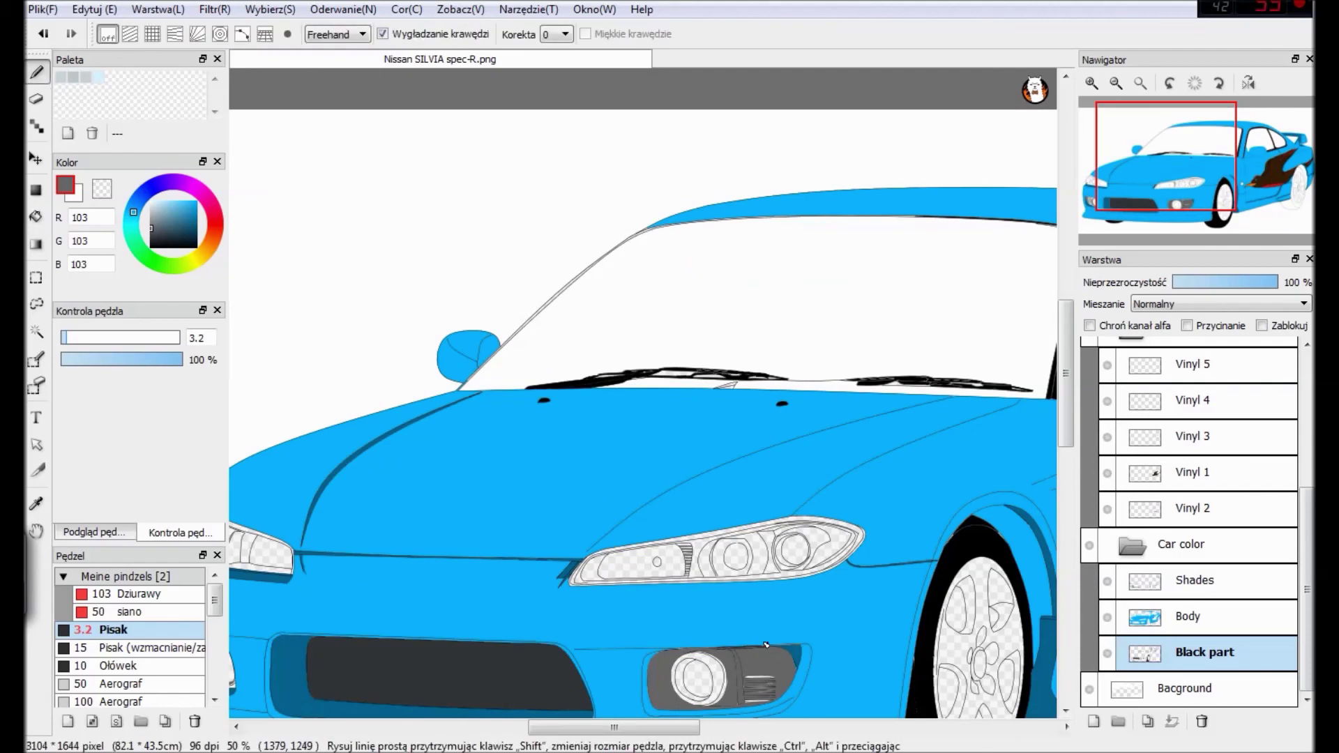
# Switch to black and draw short boundary strokes closing the gaps at the windscreen base between the two wipers.
pyautogui.scroll(1, 789, 104)
pyautogui.moveTo(1067, 421); pyautogui.dragTo(1068, 473)
pyautogui.moveTo(661, 729); pyautogui.dragTo(703, 733)
pyautogui.moveTo(1066, 412); pyautogui.dragTo(1066, 365)
pyautogui.scroll(2, 642, 394)
pyautogui.click(151, 247)
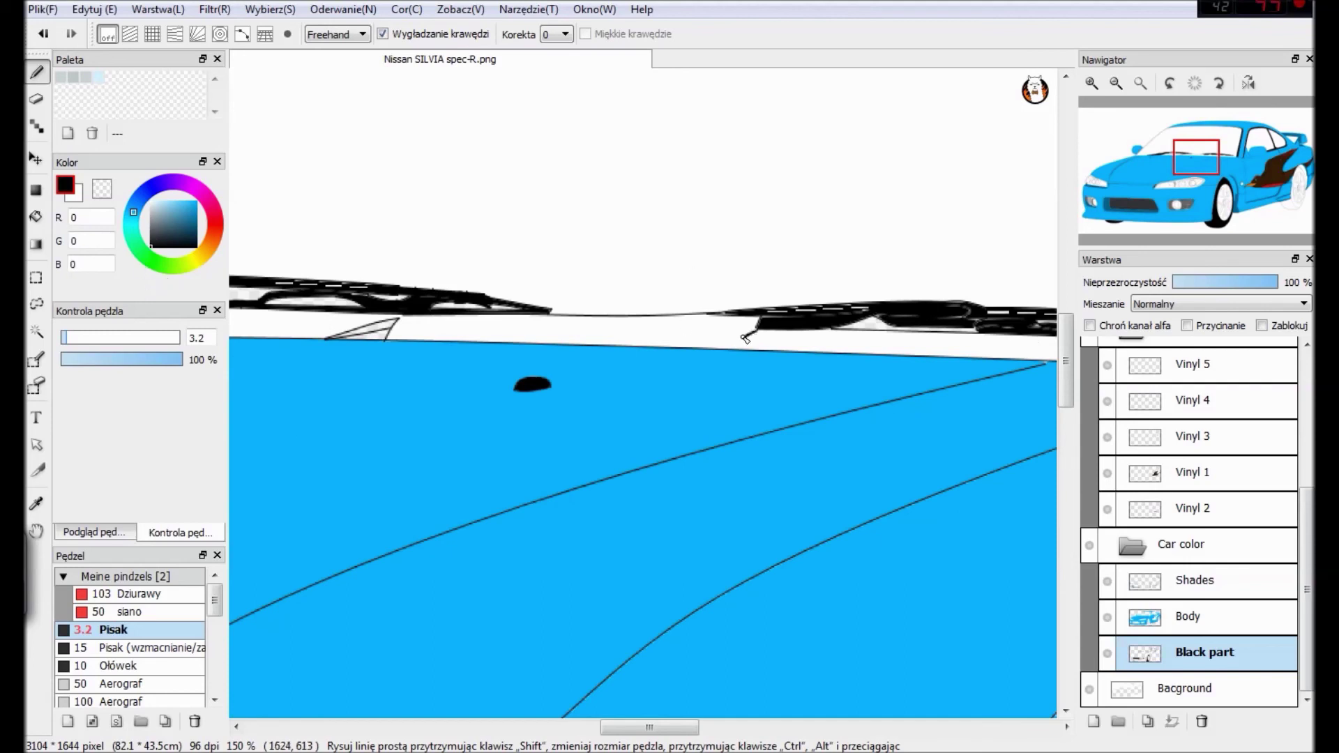
pyautogui.moveTo(753, 333); pyautogui.dragTo(725, 348)
pyautogui.moveTo(397, 320); pyautogui.dragTo(404, 315)
# Fill the windscreen base strip between the wipers and the small triangular piece beside it black.
pyautogui.click(40, 222)
pyautogui.doubleClick(480, 332)
pyautogui.hotkey('ctrl', 'z')
pyautogui.hotkey('ctrl', 'z')
pyautogui.click(479, 336)
pyautogui.click(383, 327)
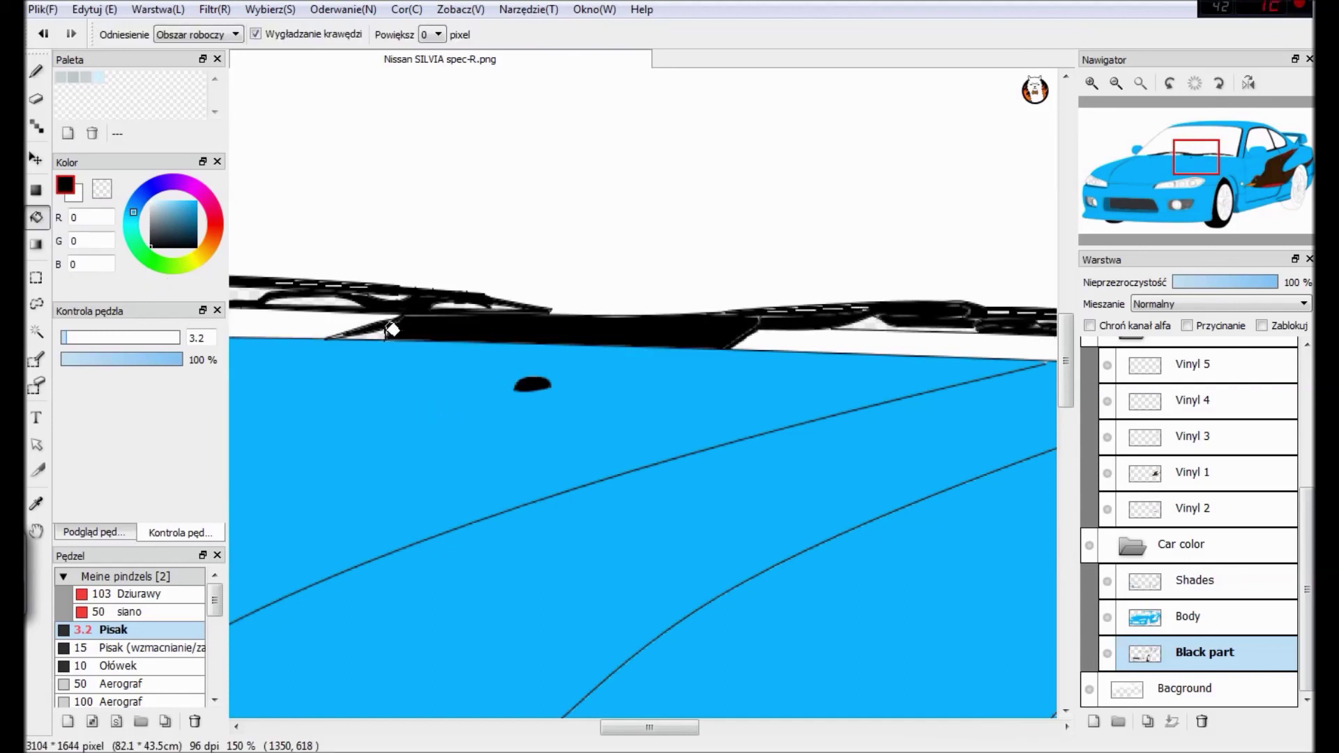
pyautogui.press('b')
# Fill the rear tyre black.
pyautogui.scroll(-4, 352, 340)
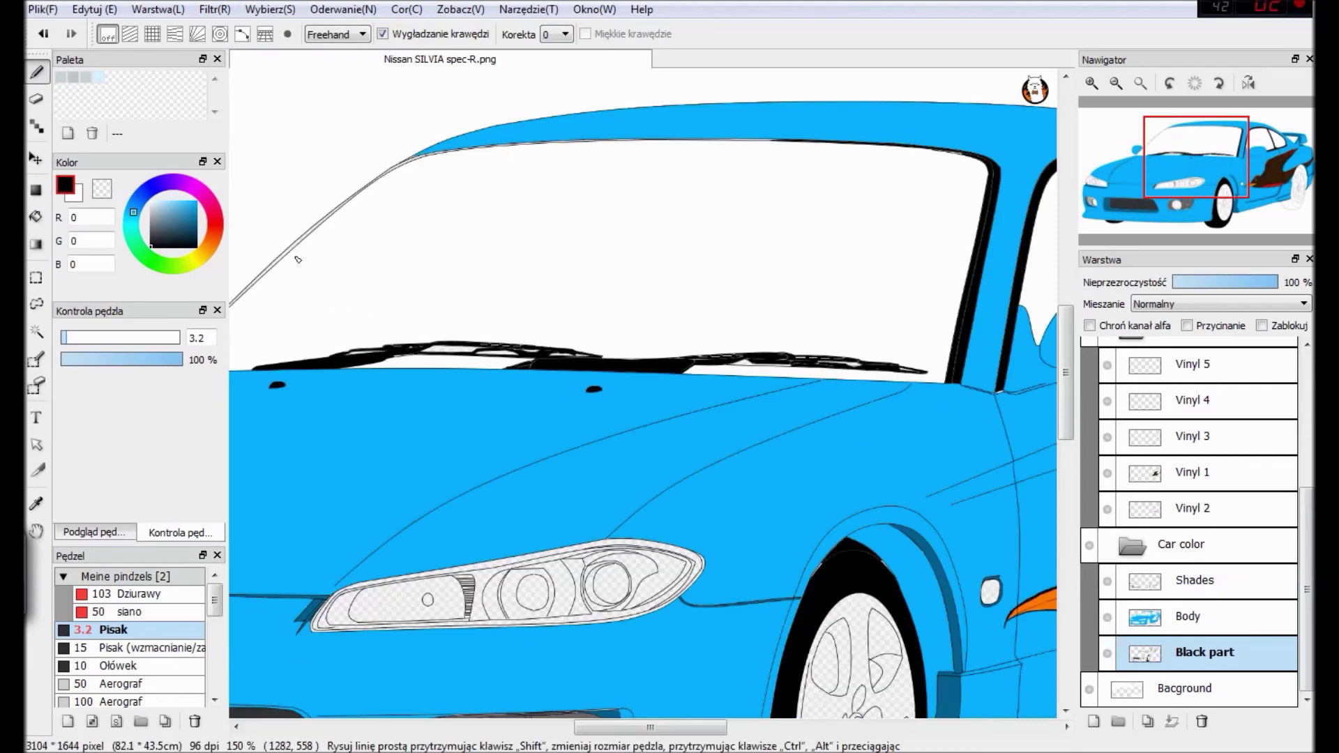
pyautogui.press('f')
pyautogui.moveTo(727, 733); pyautogui.dragTo(801, 732)
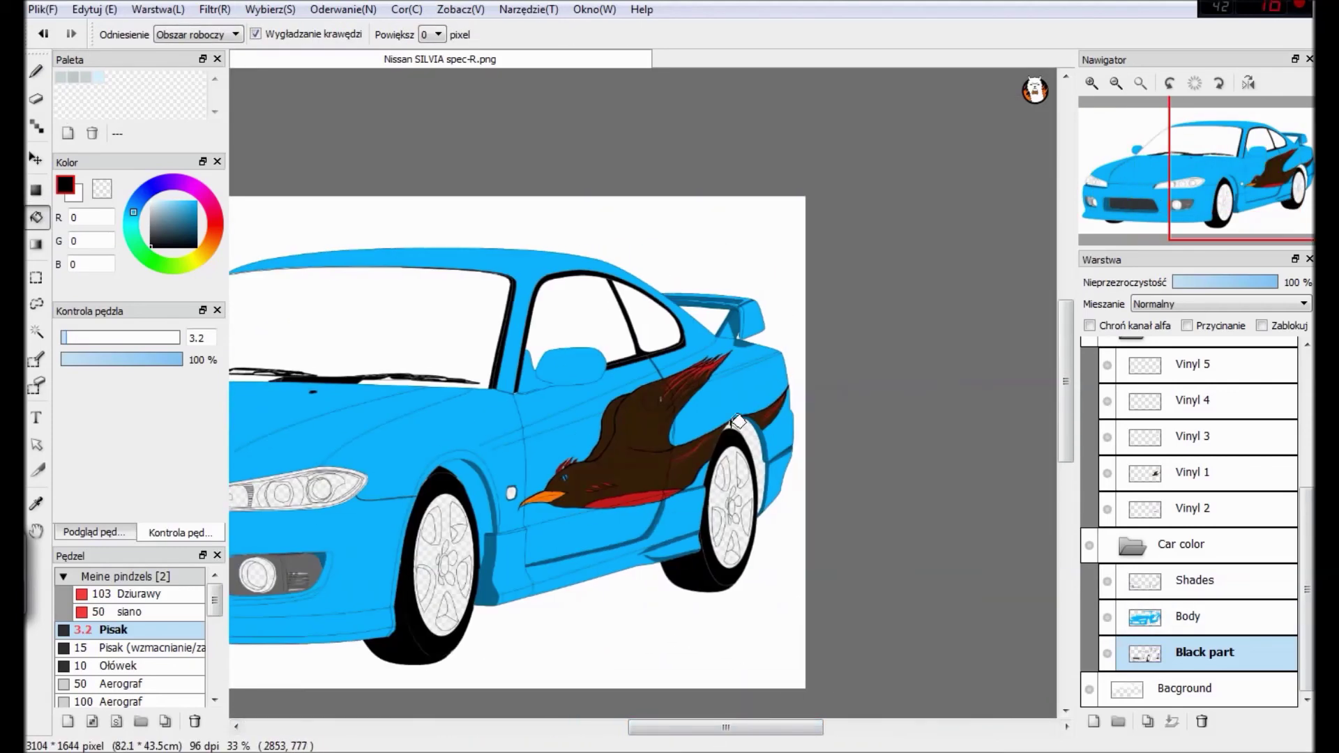
pyautogui.press('b')
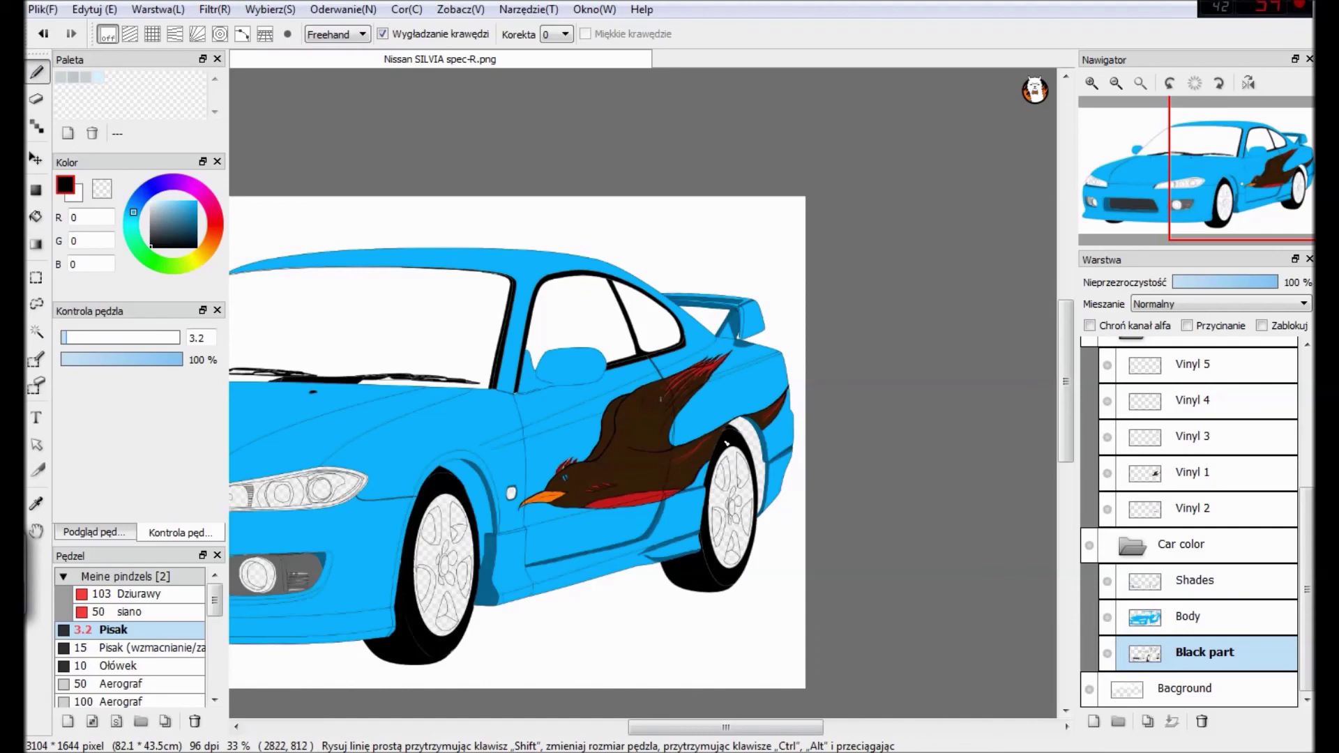
# Choose dark grey (RGB 79, 77, 77) and shade the near fog light panel's slats and the divider beside them.
pyautogui.moveTo(717, 729); pyautogui.dragTo(607, 730)
pyautogui.scroll(2, 649, 593)
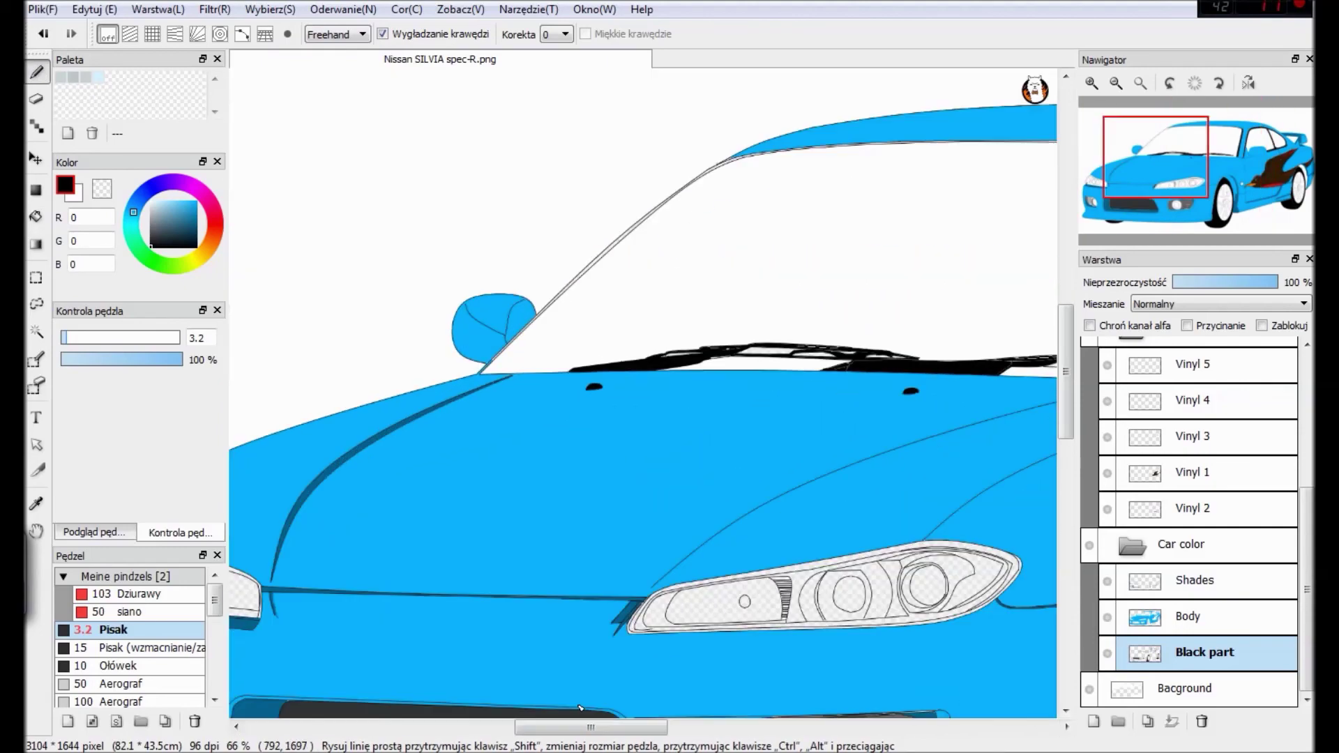
pyautogui.moveTo(1067, 398); pyautogui.dragTo(1067, 459)
pyautogui.click(42, 508)
pyautogui.click(865, 450)
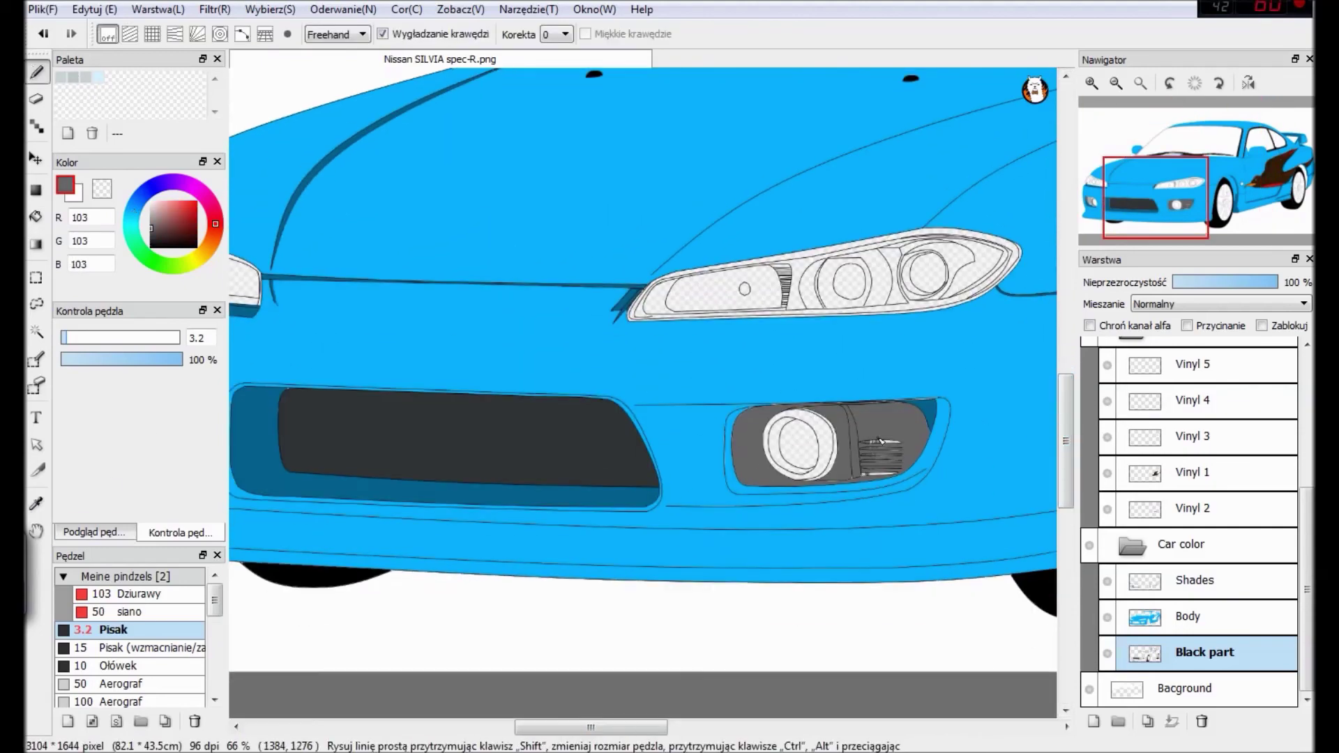
pyautogui.scroll(2, 865, 454)
pyautogui.moveTo(577, 728); pyautogui.dragTo(625, 748)
pyautogui.scroll(1, 485, 609)
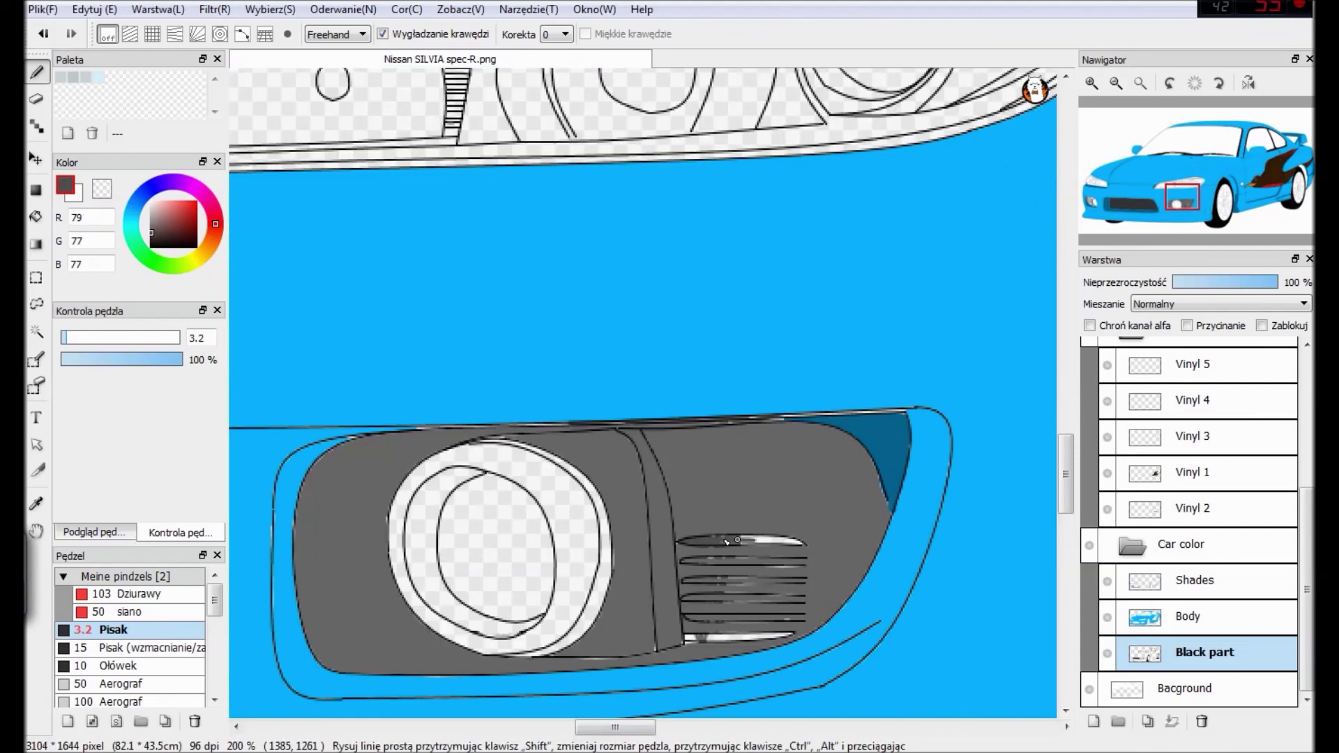
pyautogui.click(36, 217)
pyautogui.click(662, 513)
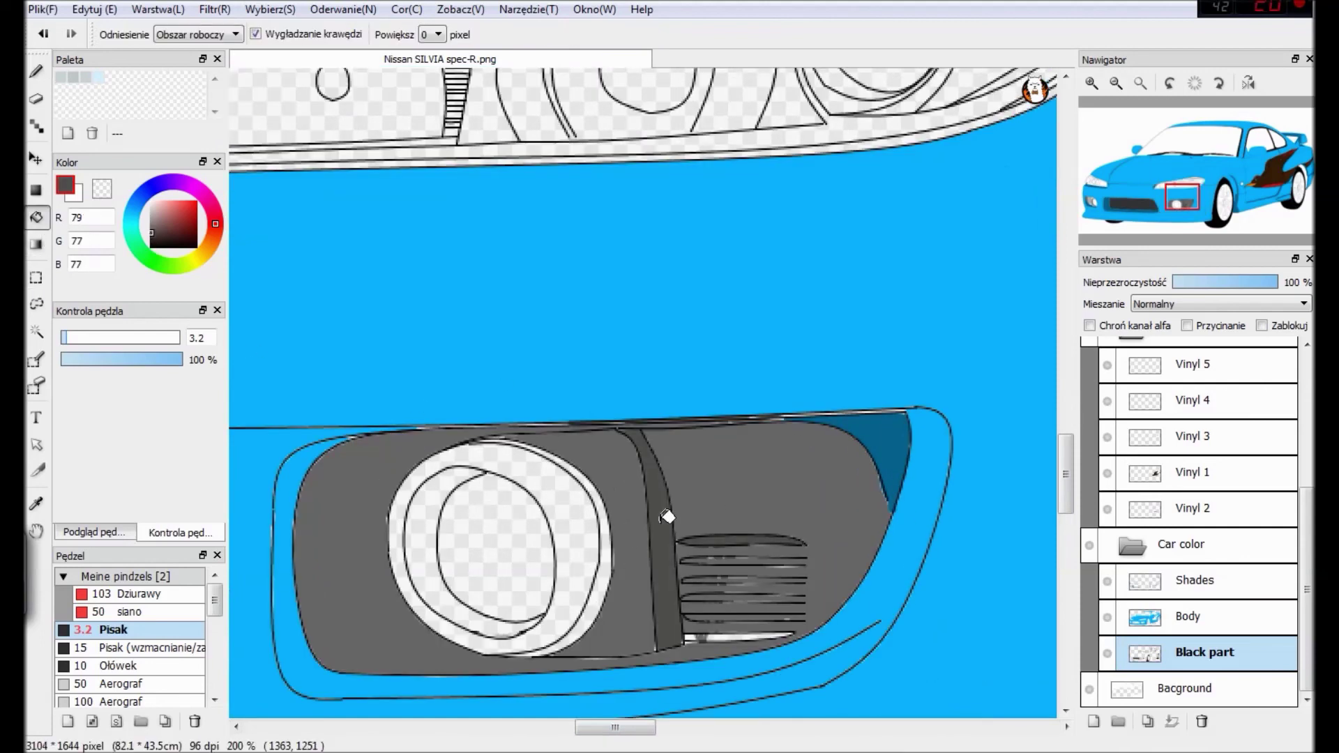
# Fill the inner crescent of the near fog light dark grey and shade along its outer edge.
pyautogui.click(431, 519)
pyautogui.click(37, 72)
pyautogui.moveTo(528, 626)
pyautogui.mouseDown()
pyautogui.moveTo(538, 519)
pyautogui.moveTo(610, 525)
pyautogui.moveTo(514, 443)
pyautogui.mouseUp()
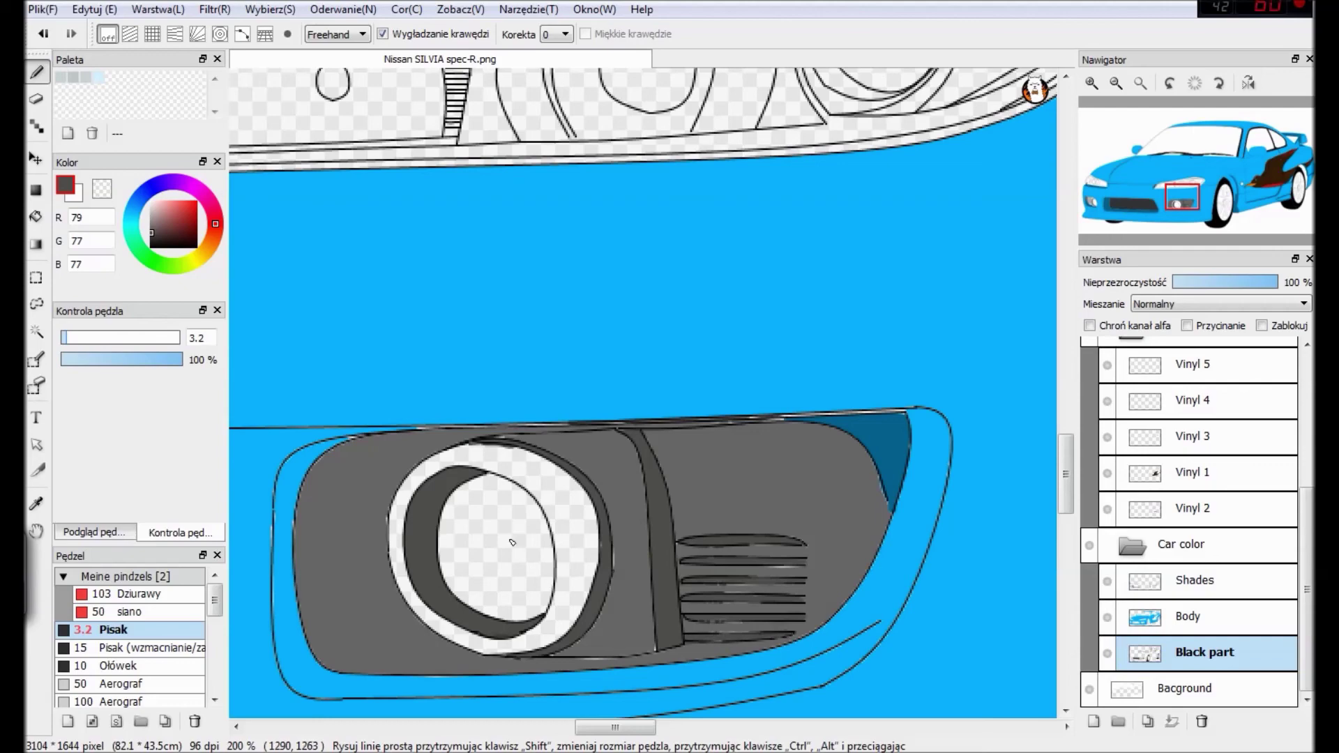
# Fill the near fog light's ring with the medium grey sampled from its surround.
pyautogui.click(36, 217)
pyautogui.keyDown('alt'); pyautogui.click(338, 517); pyautogui.keyUp('alt')
pyautogui.click(538, 488)
# Sample the near fog light's dark grey and fill the far fog light's surround and inner crescent with it.
pyautogui.moveTo(599, 728); pyautogui.dragTo(628, 733)
pyautogui.click(36, 504)
pyautogui.click(420, 551)
pyautogui.moveTo(618, 727); pyautogui.dragTo(413, 725)
pyautogui.click(36, 217)
pyautogui.click(582, 473)
pyautogui.click(447, 410)
pyautogui.click(582, 385)
pyautogui.click(622, 385)
pyautogui.click(607, 566)
pyautogui.press('b')
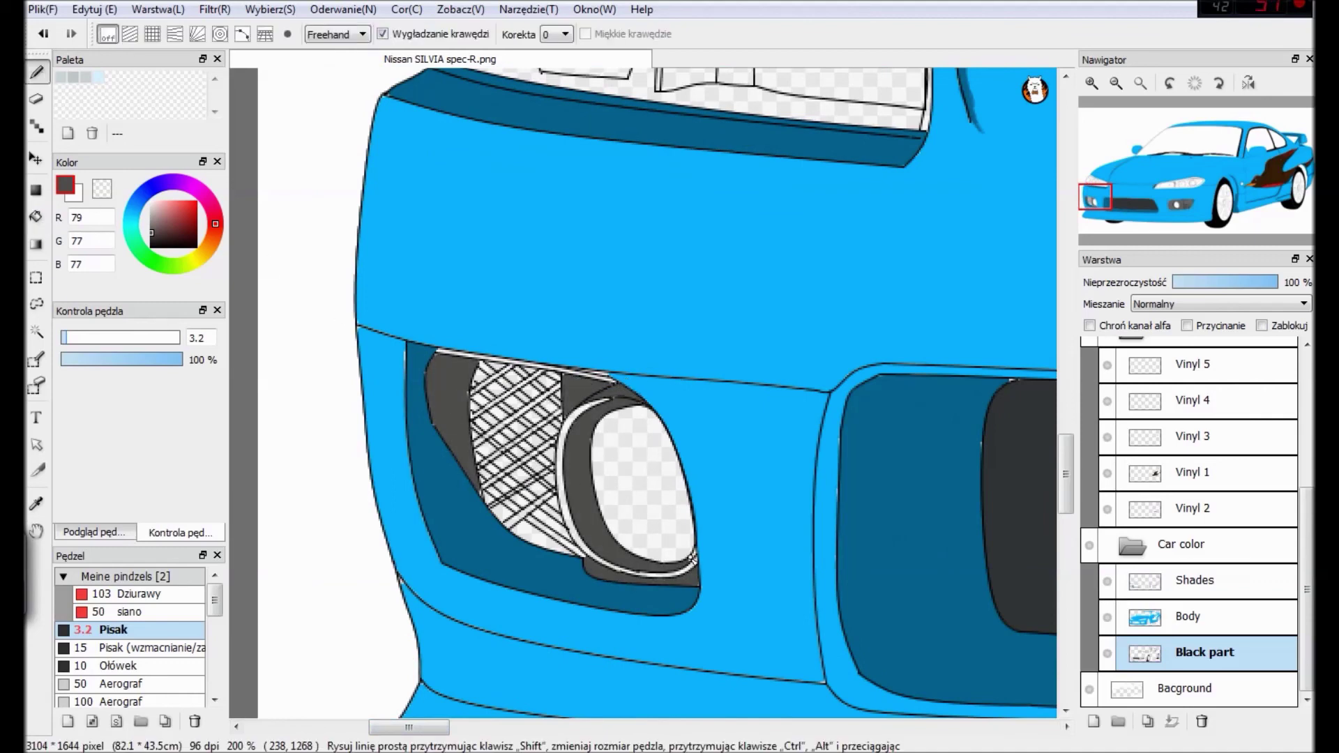
# Sample the bumper opening's dark grey (RGB 48, 52, 54) and fill the upper cells of the far fog light's mesh.
pyautogui.click(36, 504)
pyautogui.click(1005, 447)
pyautogui.click(37, 71)
pyautogui.moveTo(494, 393)
pyautogui.mouseDown()
pyautogui.moveTo(493, 429)
pyautogui.moveTo(537, 482)
pyautogui.mouseUp()
pyautogui.hotkey('ctrl', 'z')
pyautogui.click(36, 217)
pyautogui.click(515, 403)
pyautogui.click(495, 390)
pyautogui.click(483, 374)
pyautogui.click(521, 370)
pyautogui.click(499, 361)
pyautogui.click(537, 388)
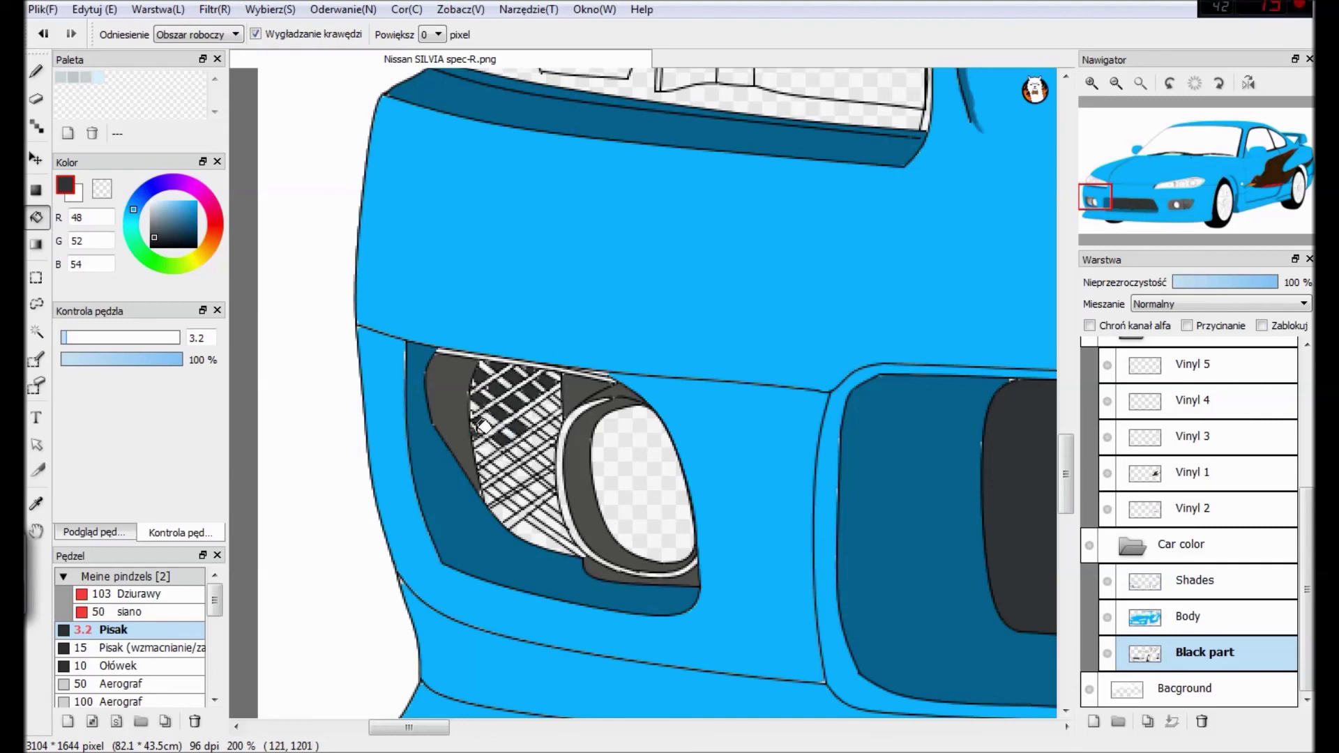
# Fill the remaining middle and lower cells of the far fog light's mesh with the same very dark grey.
pyautogui.click(495, 441)
pyautogui.click(524, 466)
pyautogui.click(496, 494)
pyautogui.click(501, 506)
pyautogui.click(534, 536)
pyautogui.click(551, 518)
pyautogui.click(543, 502)
pyautogui.click(533, 485)
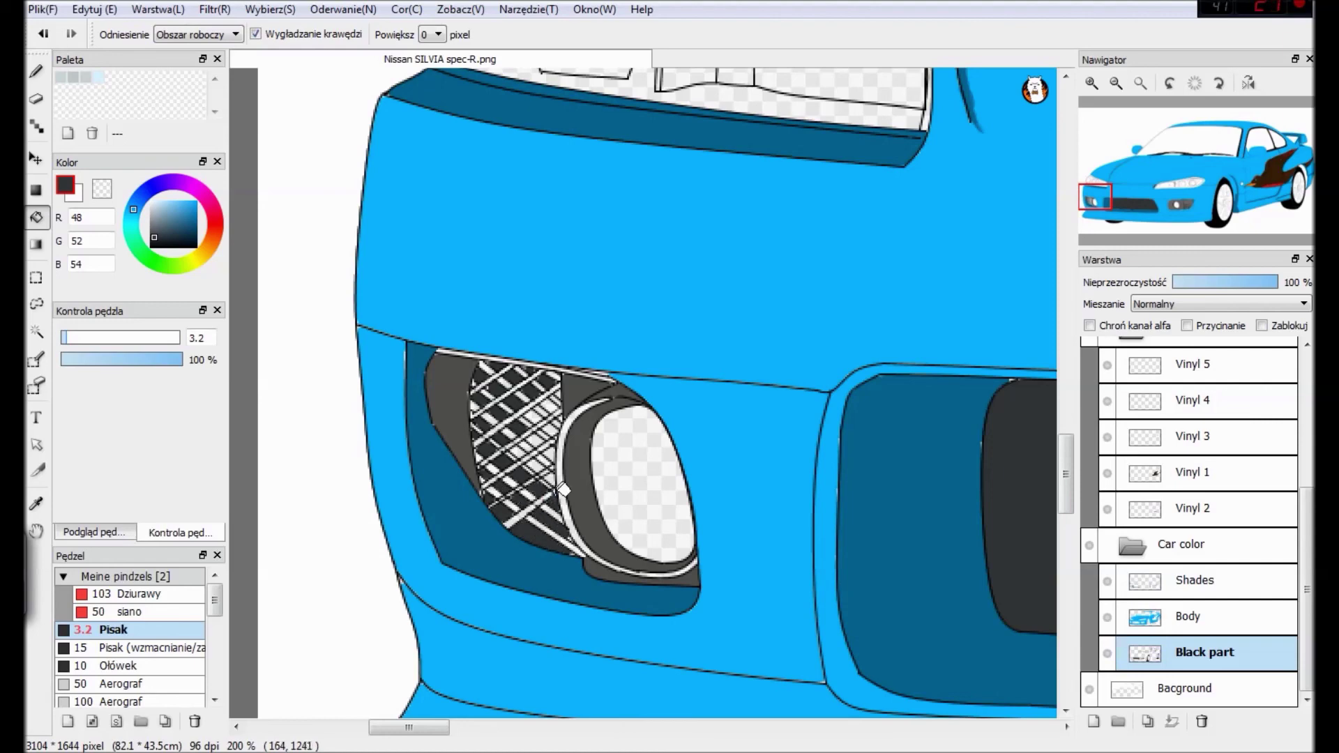
pyautogui.click(558, 396)
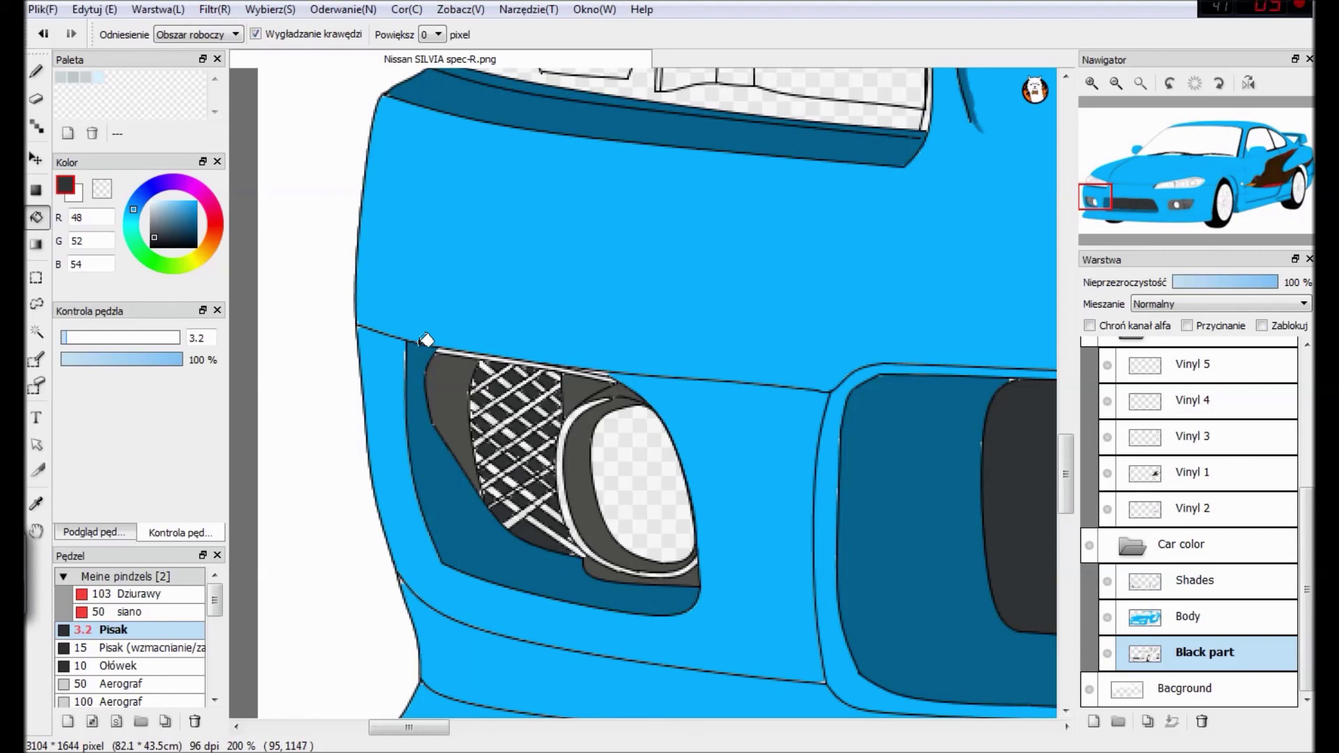
# Sample the grey of the far fog light's surround (RGB 79, 77, 77) and paint the strip along its upper edge.
pyautogui.click(36, 504)
pyautogui.click(447, 392)
pyautogui.click(37, 217)
pyautogui.click(36, 72)
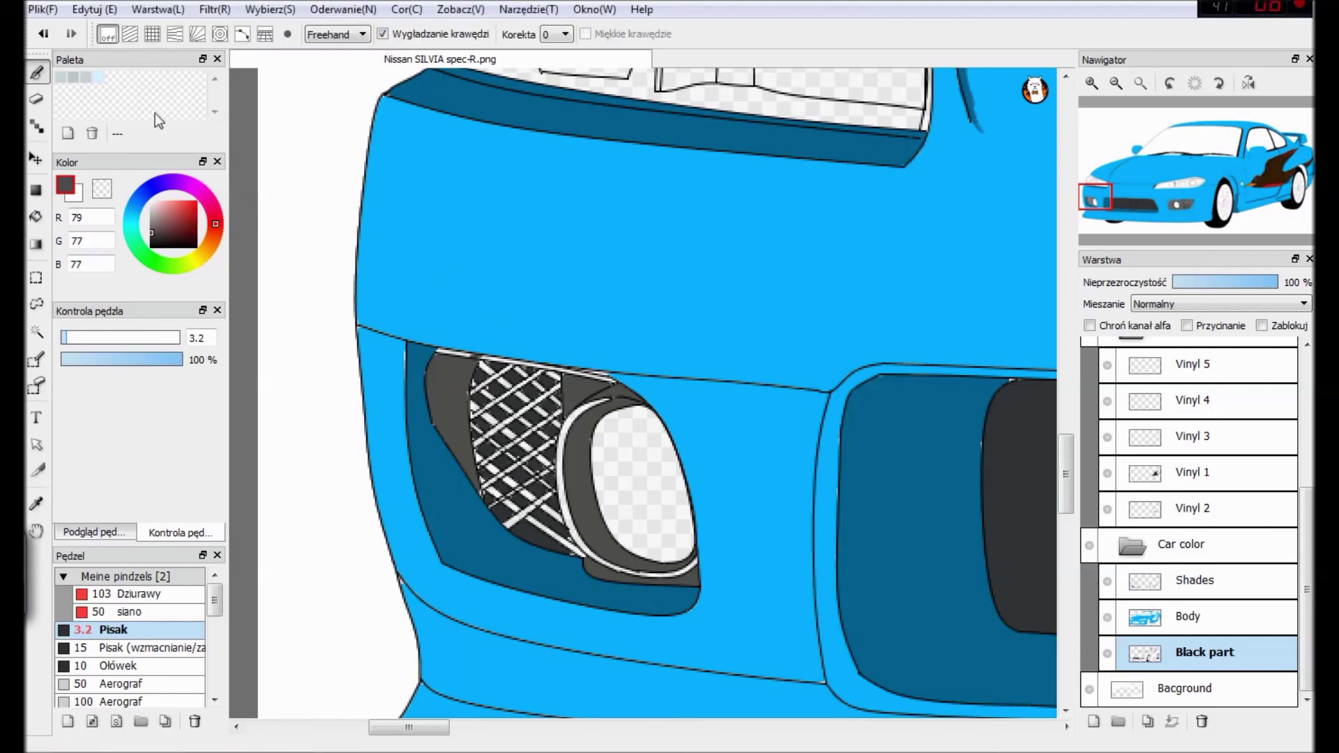
pyautogui.moveTo(558, 375); pyautogui.dragTo(609, 381)
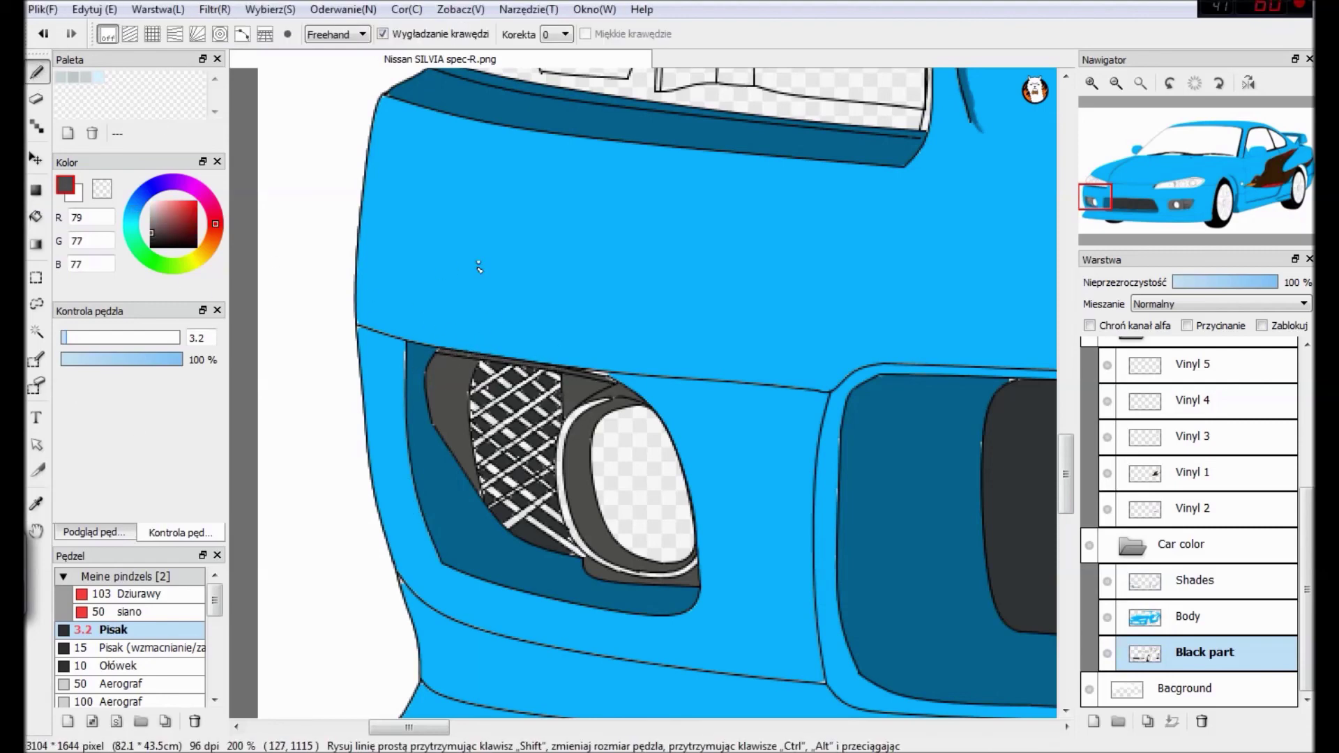
# Set the drawing colour to dark grey (RGB 54, 52, 52) and add a new layer directly below Black part.
pyautogui.click(153, 238)
pyautogui.moveTo(481, 391); pyautogui.dragTo(536, 450)
pyautogui.hotkey('ctrl', 'z')
pyautogui.click(1094, 722)
pyautogui.moveTo(1188, 687); pyautogui.dragTo(1194, 643)
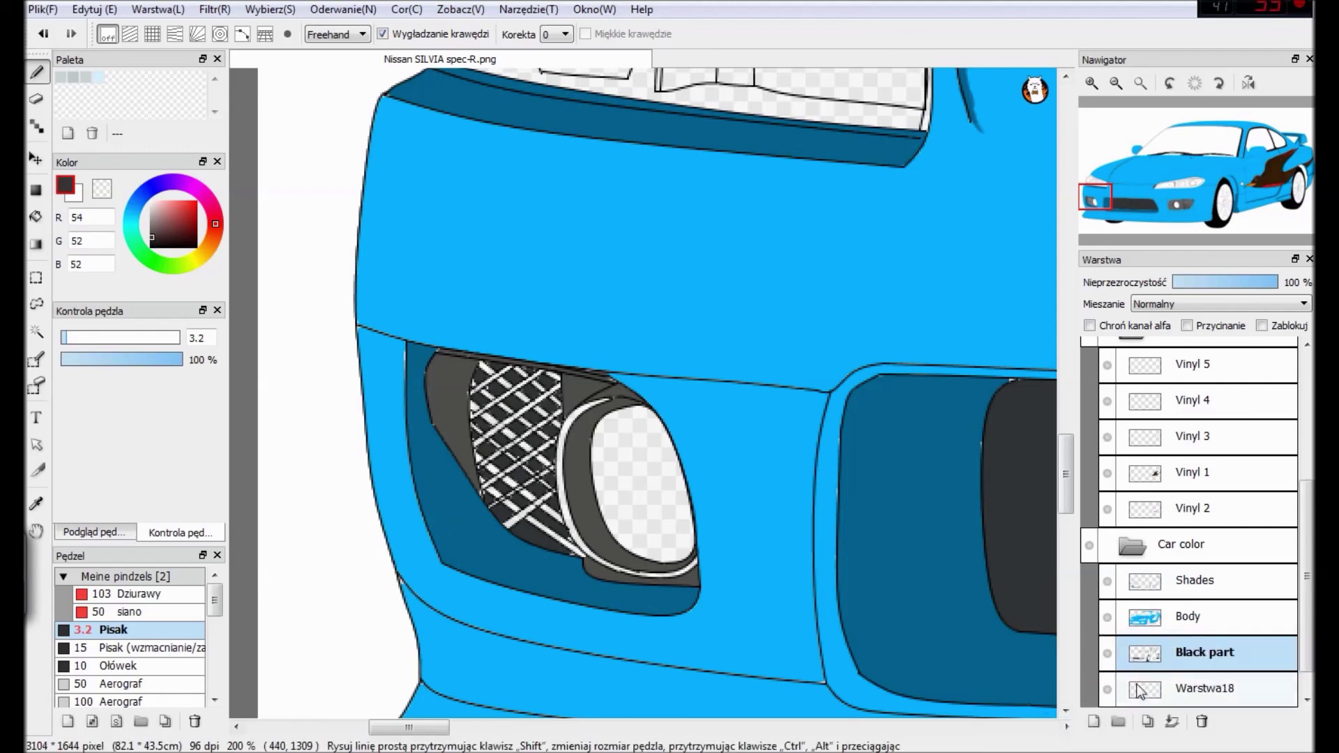
# Paint the far fog light's mesh bars dark grey on the new layer with the brush enlarged to 12.9, and reselect Black part.
pyautogui.click(1158, 689)
pyautogui.moveTo(495, 395); pyautogui.dragTo(508, 477)
pyautogui.click(91, 337)
pyautogui.moveTo(480, 370)
pyautogui.mouseDown()
pyautogui.moveTo(538, 559)
pyautogui.moveTo(551, 420)
pyautogui.moveTo(549, 509)
pyautogui.mouseUp()
pyautogui.click(1196, 654)
pyautogui.click(38, 505)
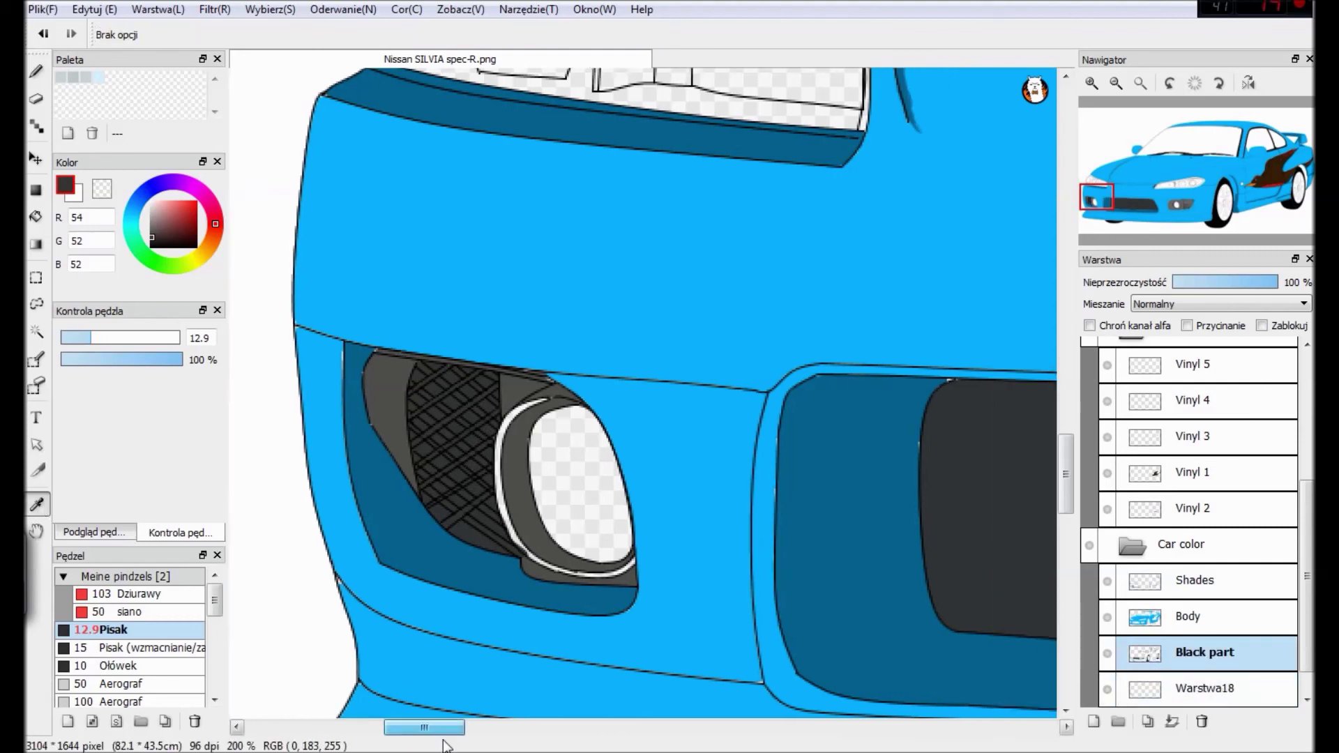